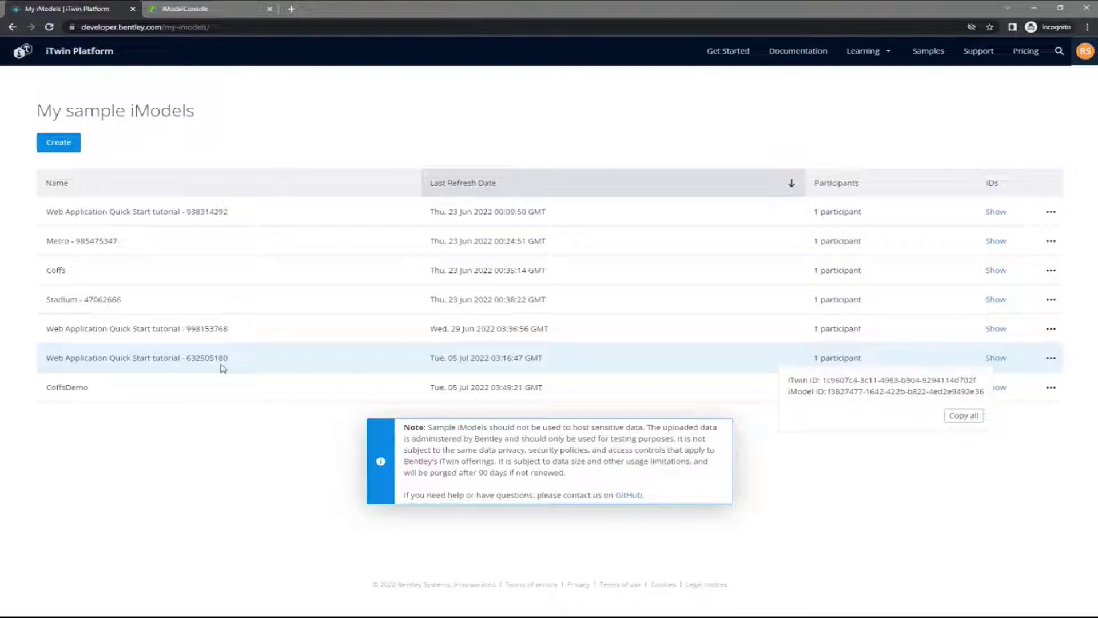
Step: Switch to the iModel Console, reload the page, and read through its quick tips up to Export data before dismissing them
left_click(212, 16)
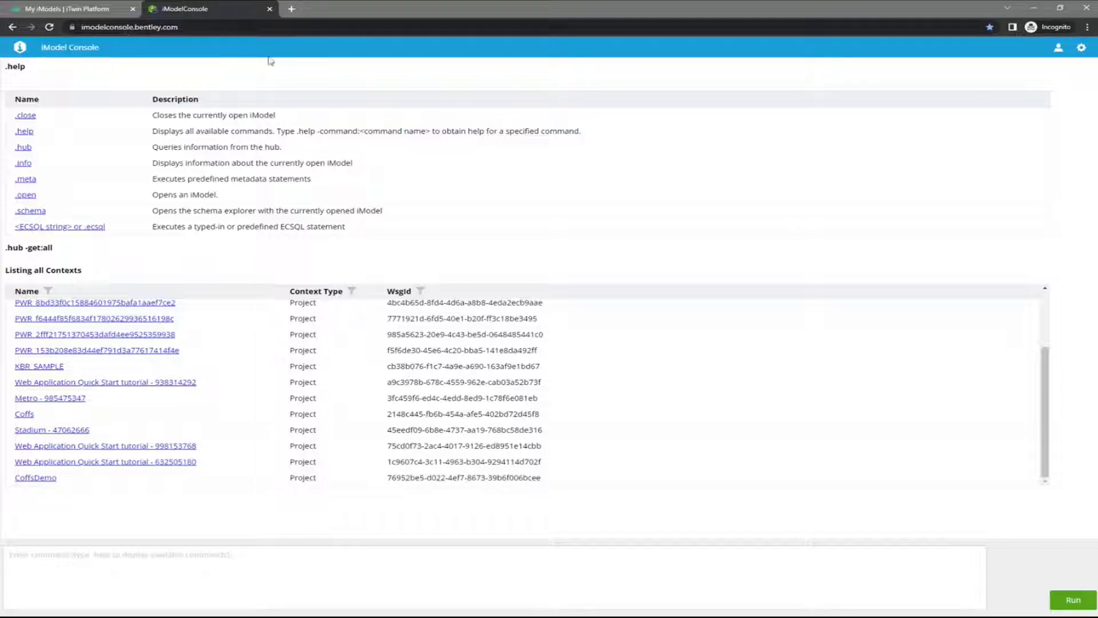
left_click(49, 27)
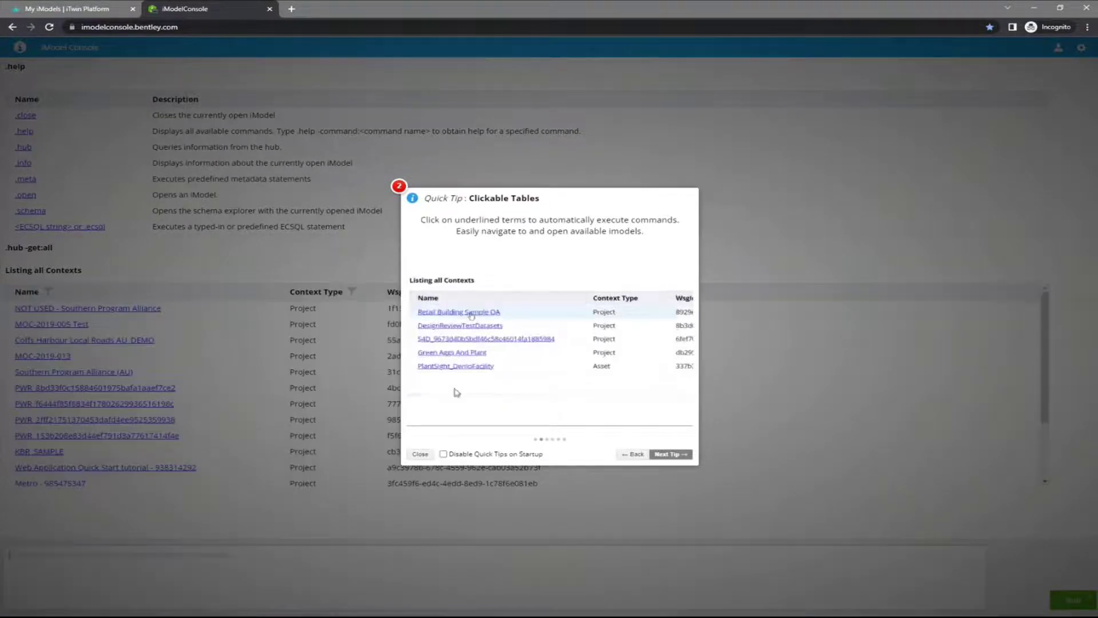
left_click(669, 456)
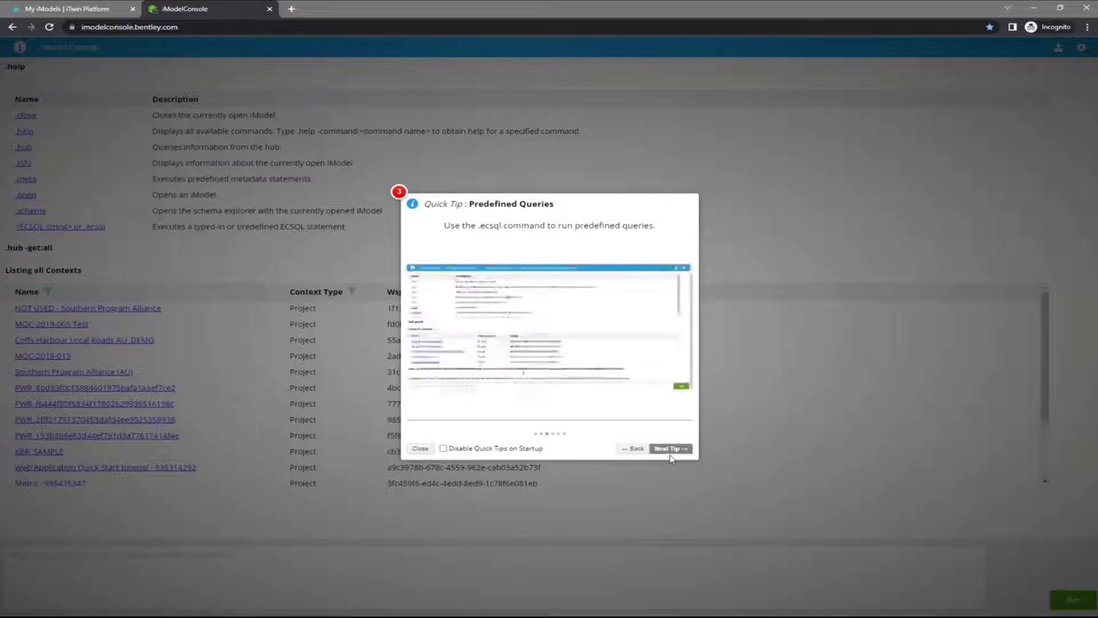
left_click(674, 451)
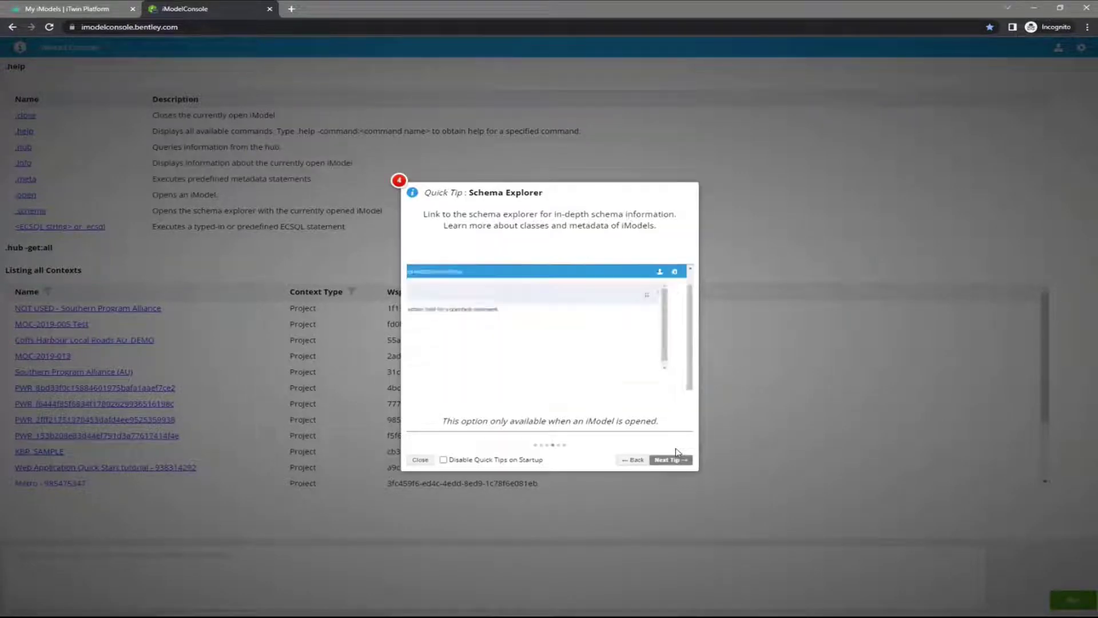
left_click(675, 457)
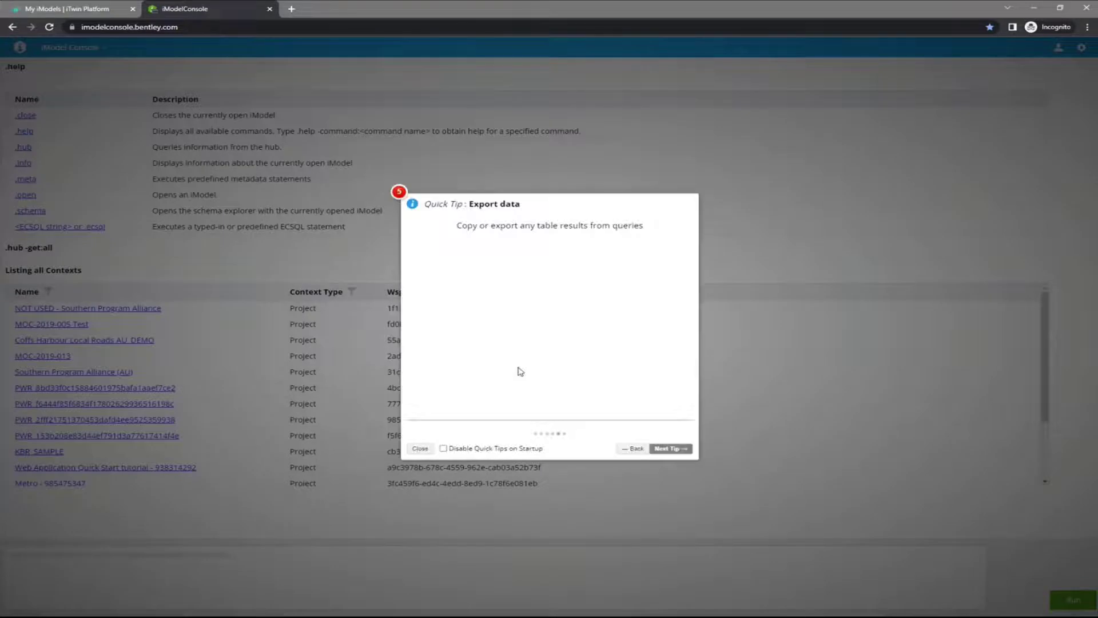
left_click(421, 449)
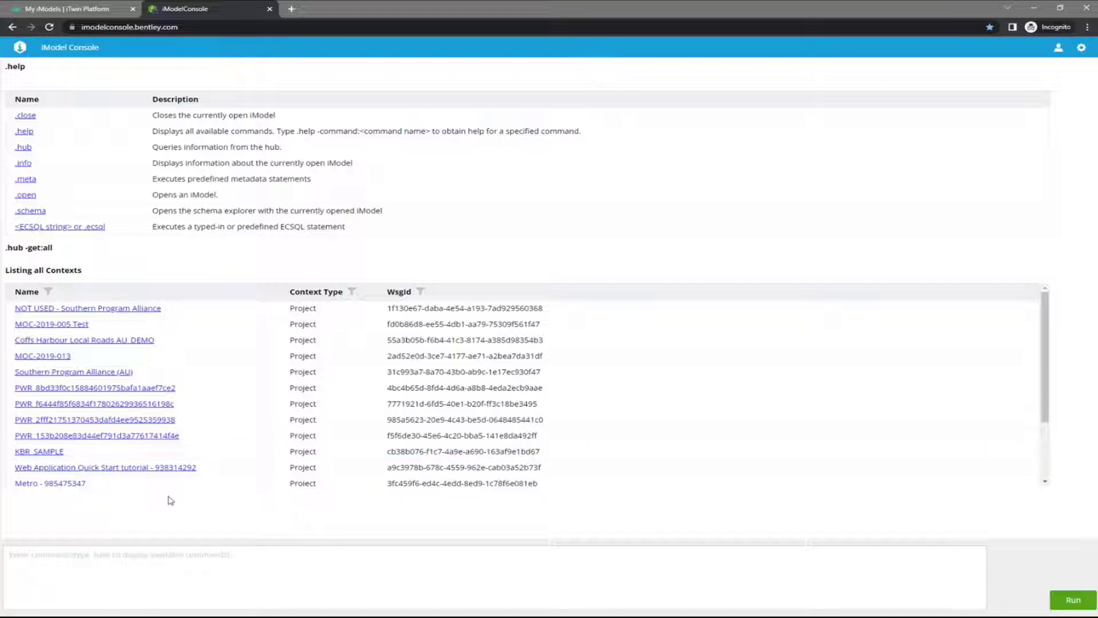
Step: Open the Sample Copy named version of the Web Application Quick Start tutorial - 632505180 iModel from its project in the iModel Console
left_click(86, 10)
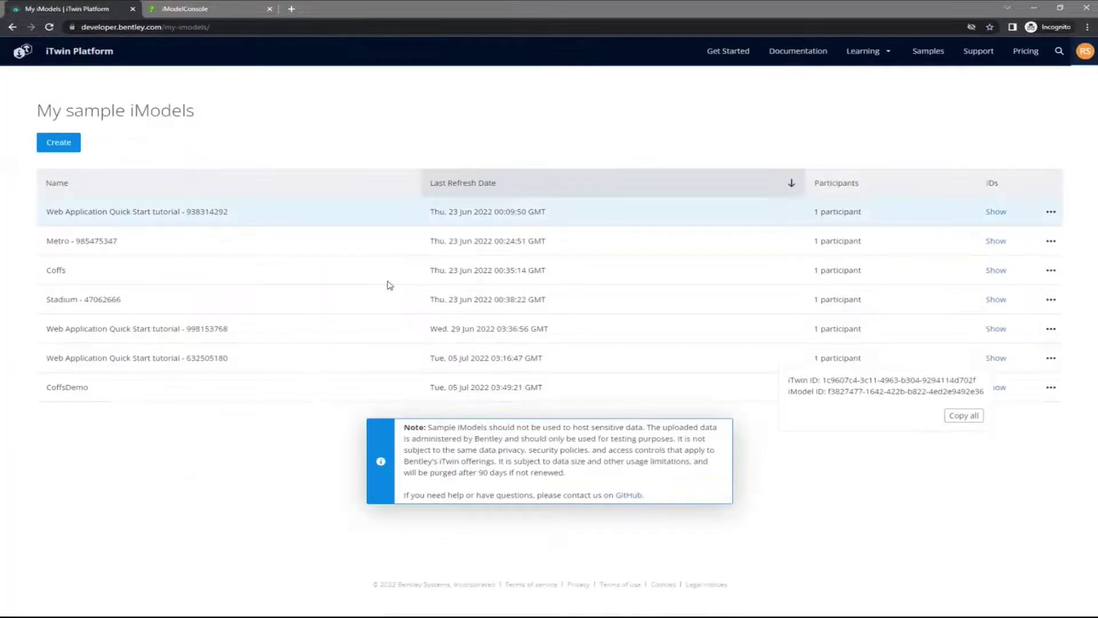
left_click_drag(214, 358, 228, 358)
left_click(183, 9)
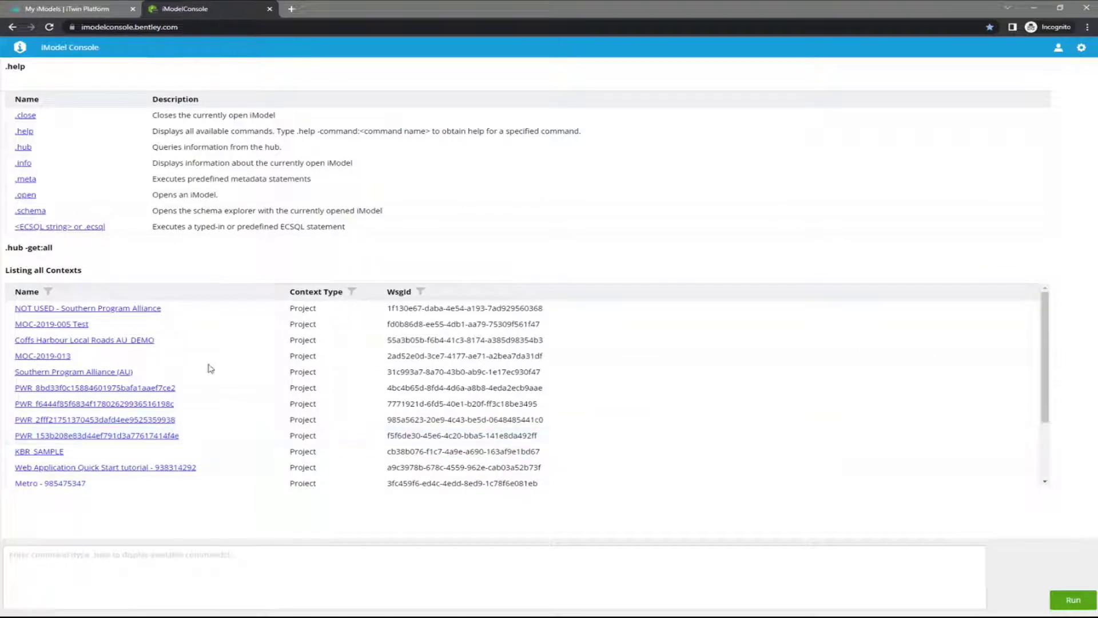
scroll(203, 374, "down", 2)
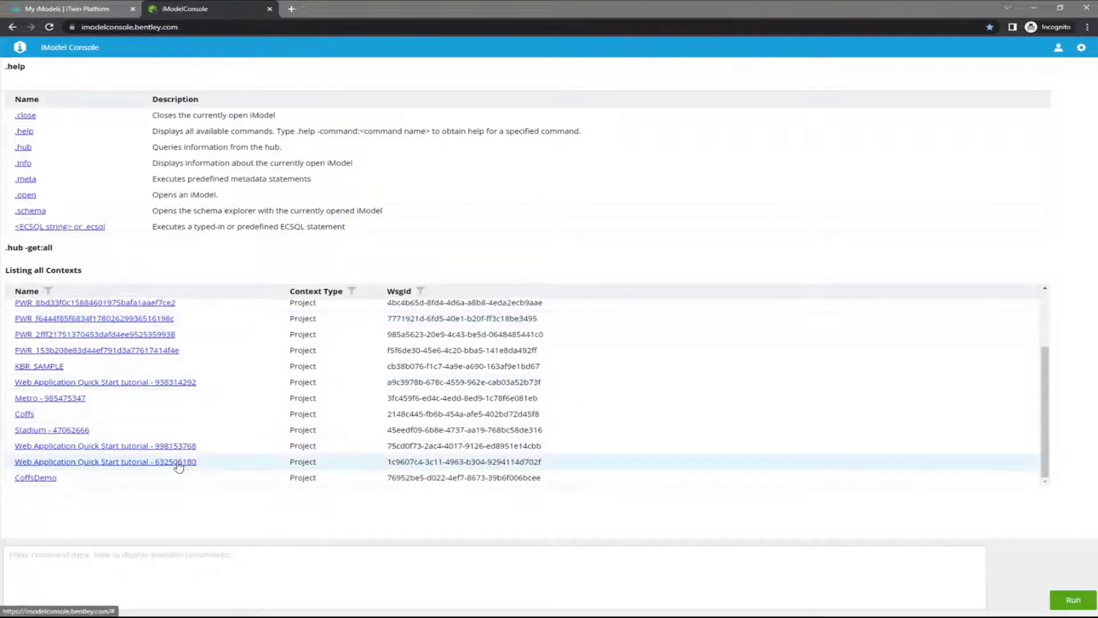
left_click(146, 463)
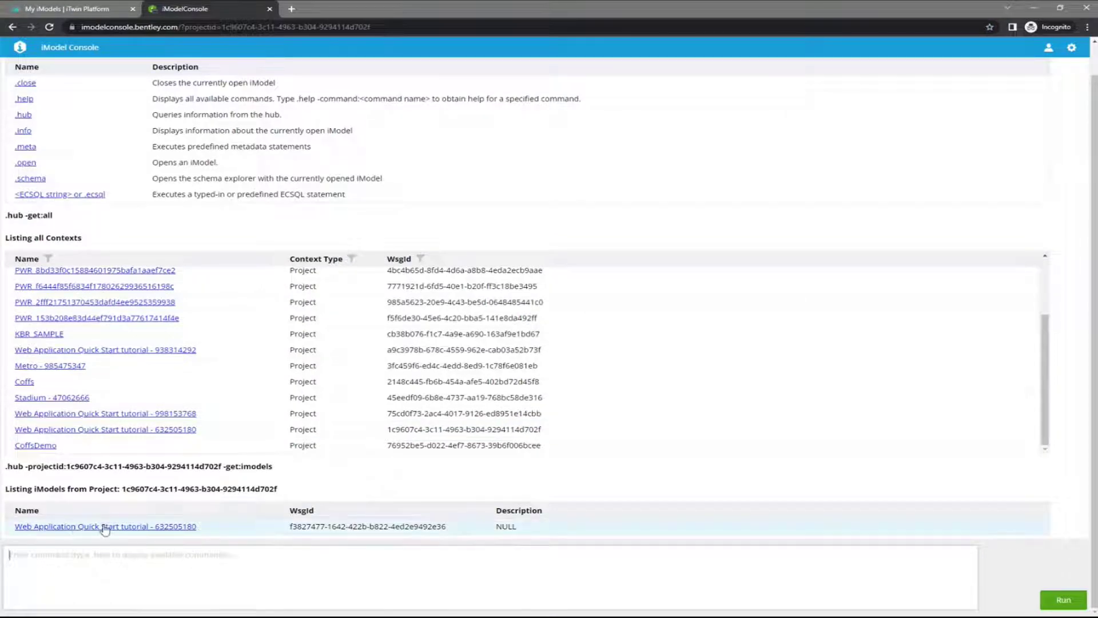
left_click(154, 525)
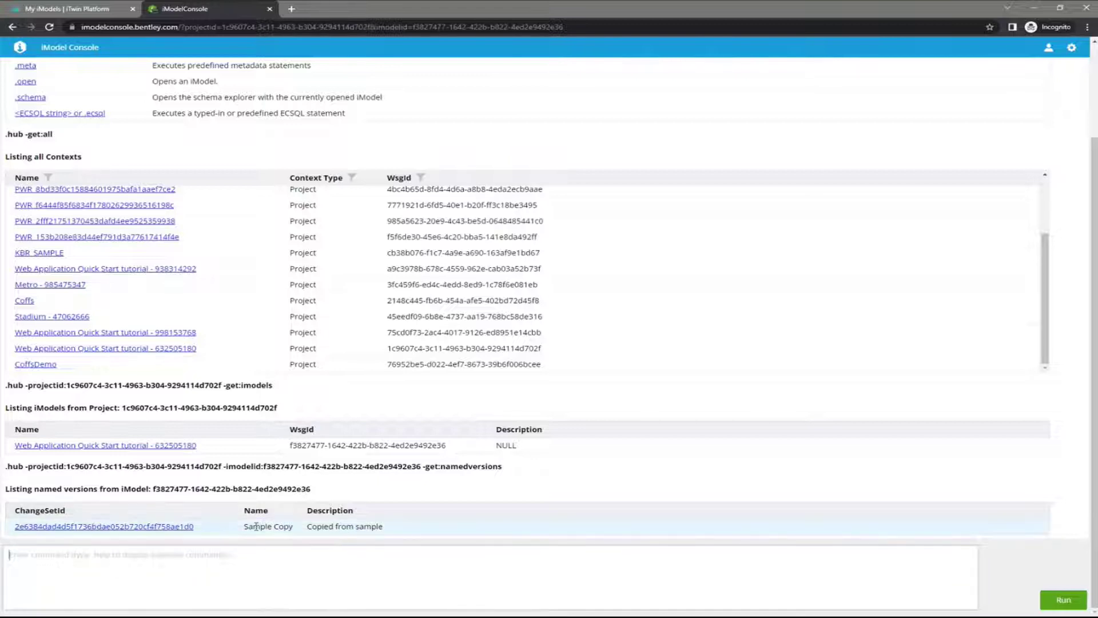
left_click(138, 526)
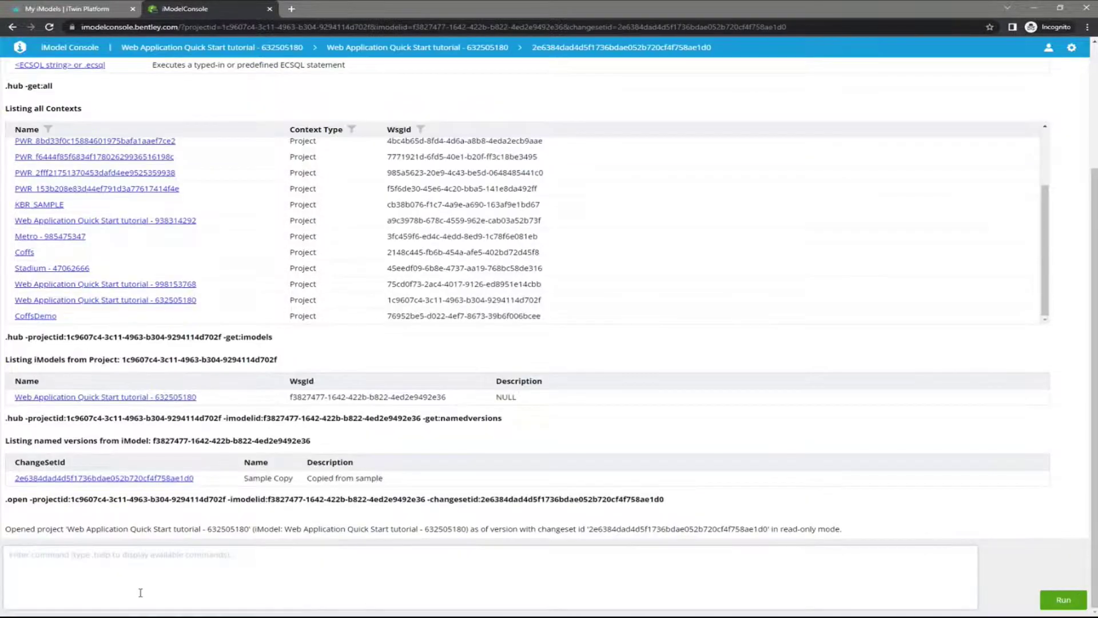
left_click(275, 547)
left_click_drag(779, 529, 835, 530)
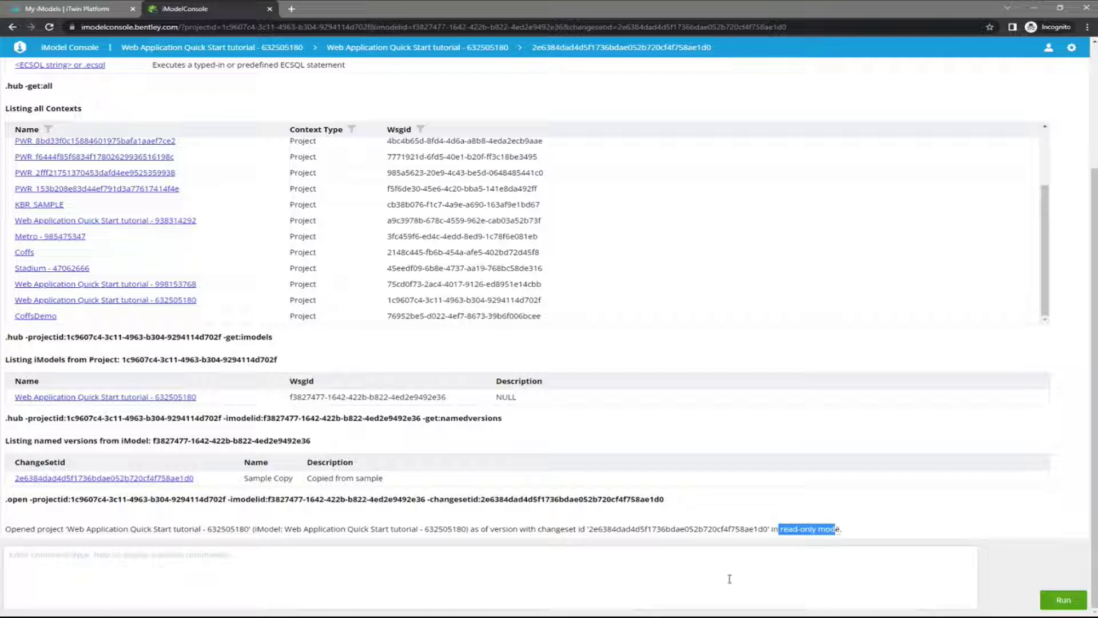
left_click(345, 568)
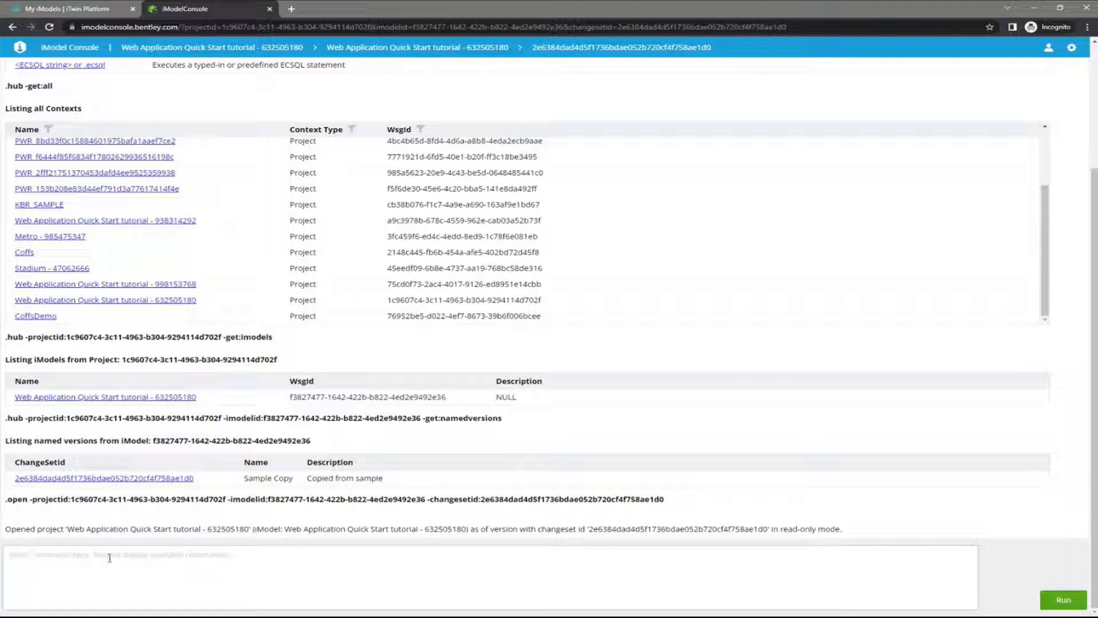
Step: Open the Schema Explorer for the loaded iModel and expand its Schemas list
left_click(1071, 47)
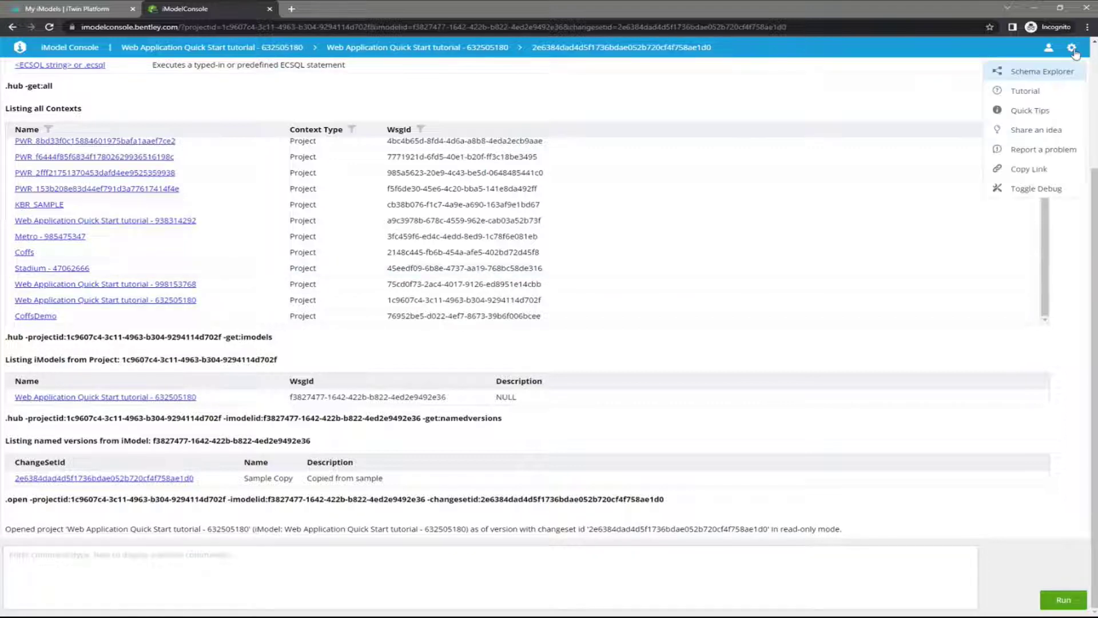
left_click(1043, 72)
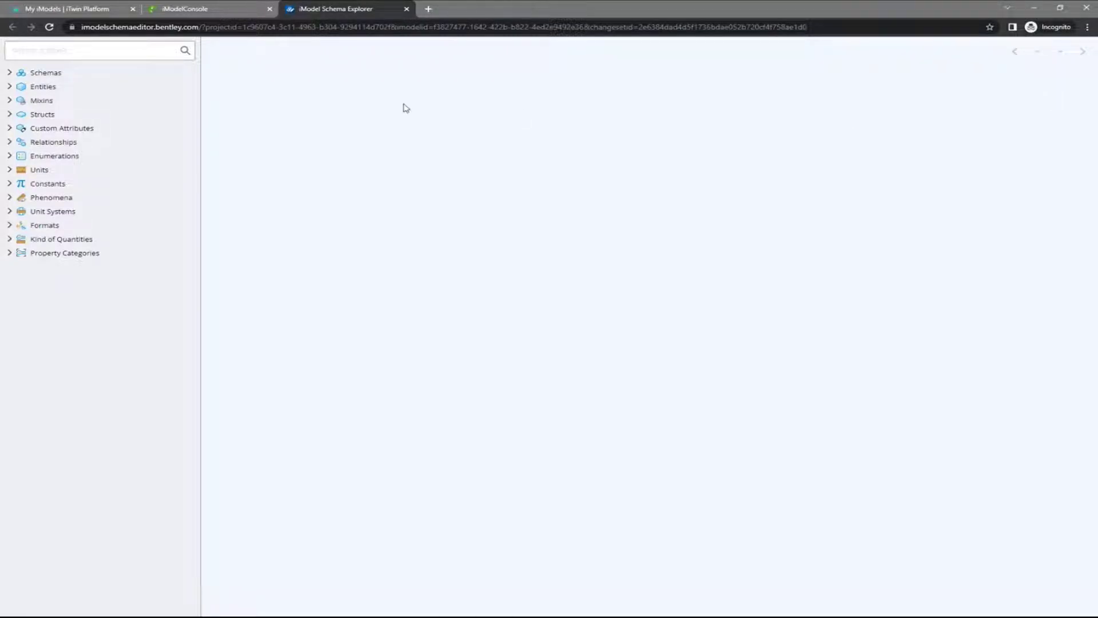
left_click(10, 73)
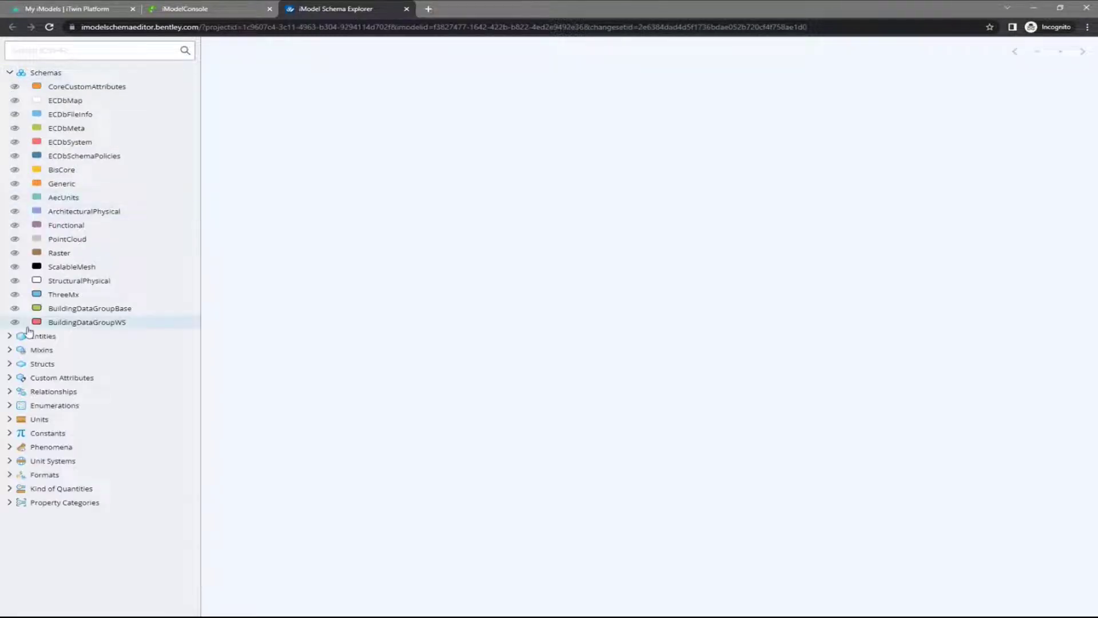
Step: Expand Entities and the Element class, including its GeometricElement, InformationContentElement, InformationCarrierElement and RoleElement subclasses, and display the InformationCarrierElement properties
left_click(10, 336)
scroll(61, 304, "down", 1)
scroll(62, 304, "down", 3)
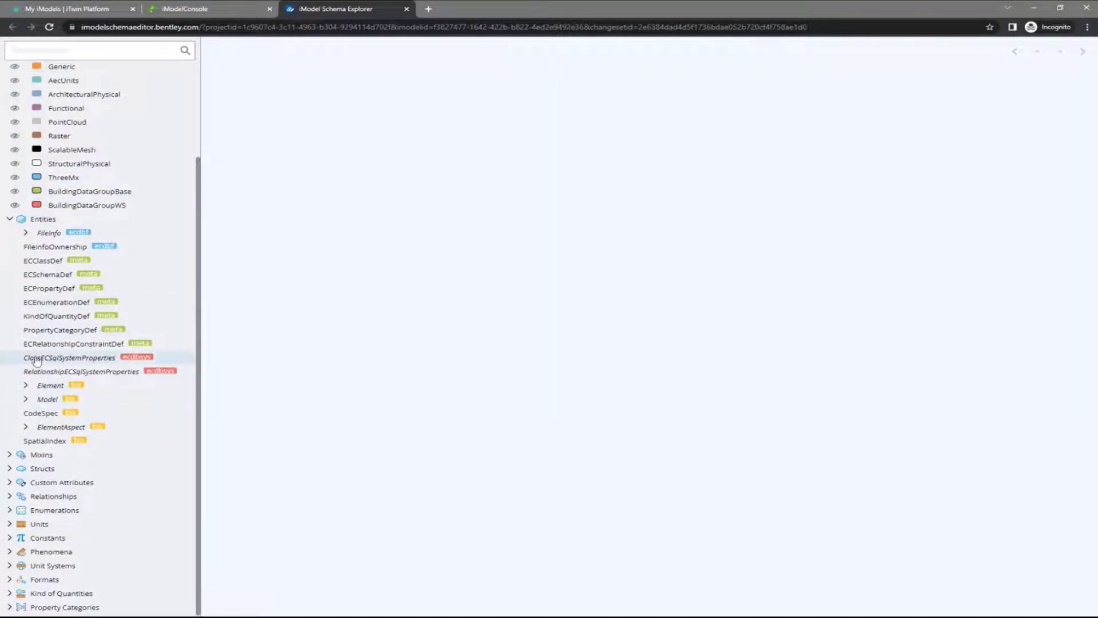
left_click(26, 385)
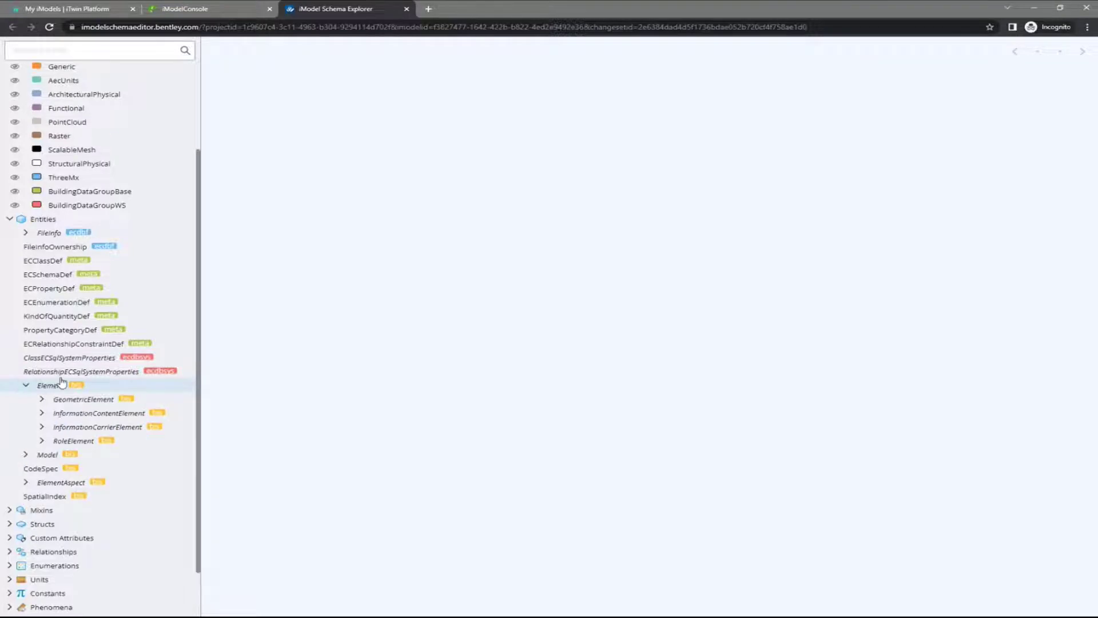
scroll(17, 372, "down", 2)
left_click(40, 390)
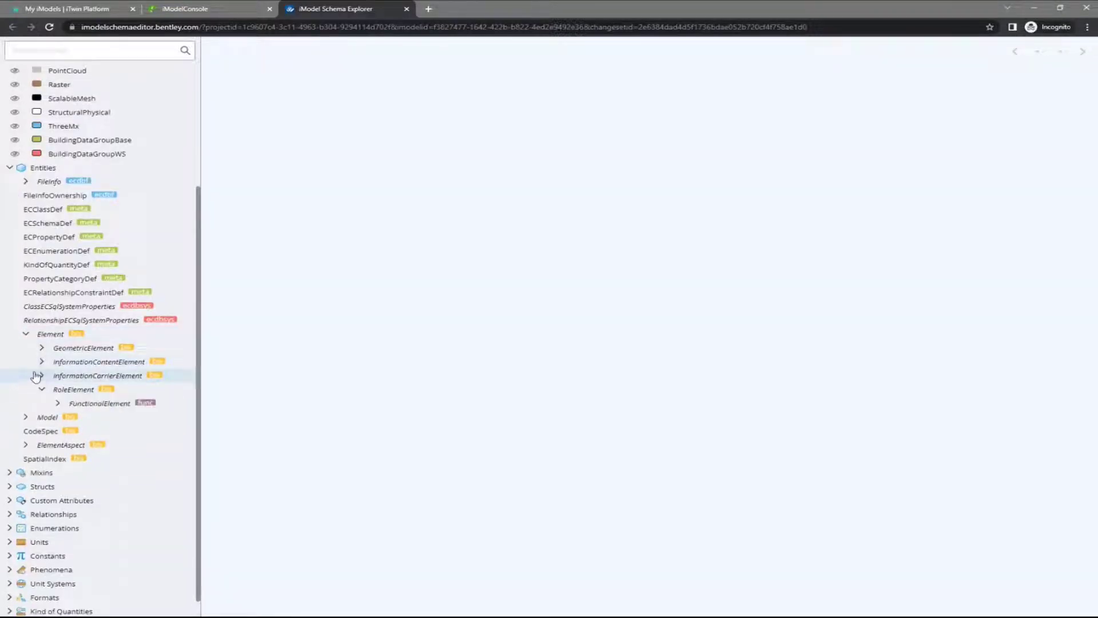
left_click(41, 375)
left_click(41, 361)
left_click(42, 347)
scroll(55, 358, "down", 3)
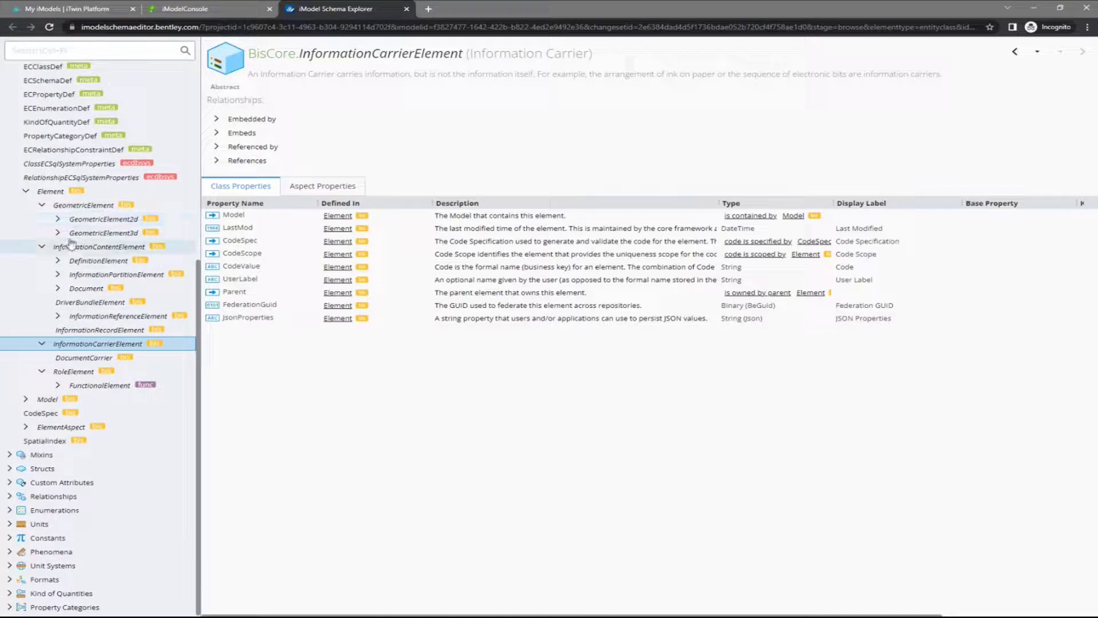
Step: Expand the Model entity class and the Structs list, and look through the struct definitions
left_click(27, 399)
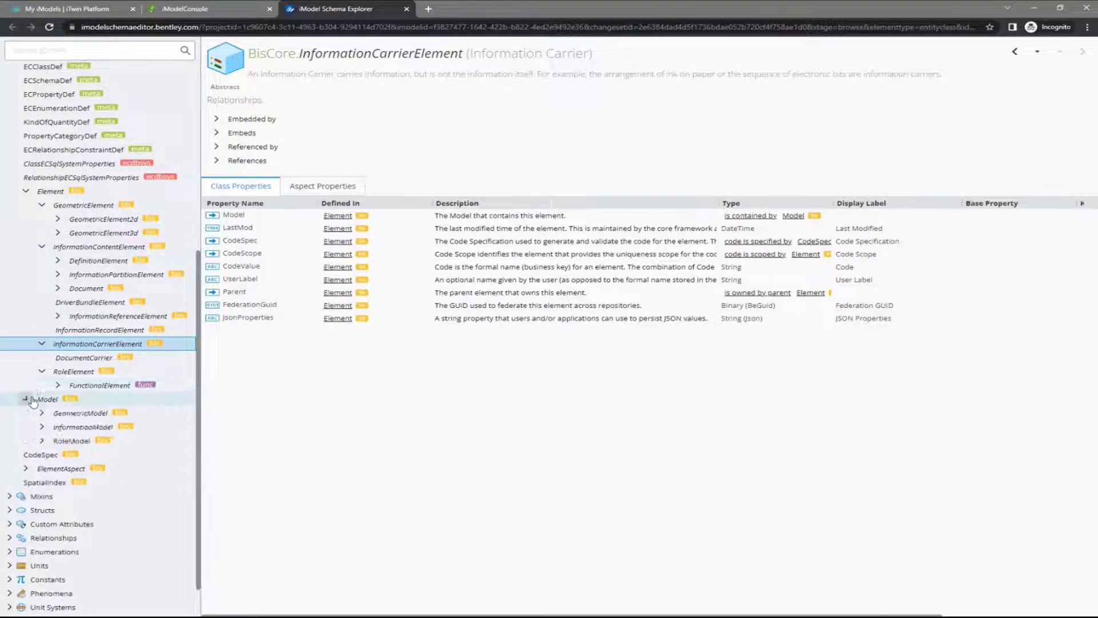
scroll(69, 395, "down", 1)
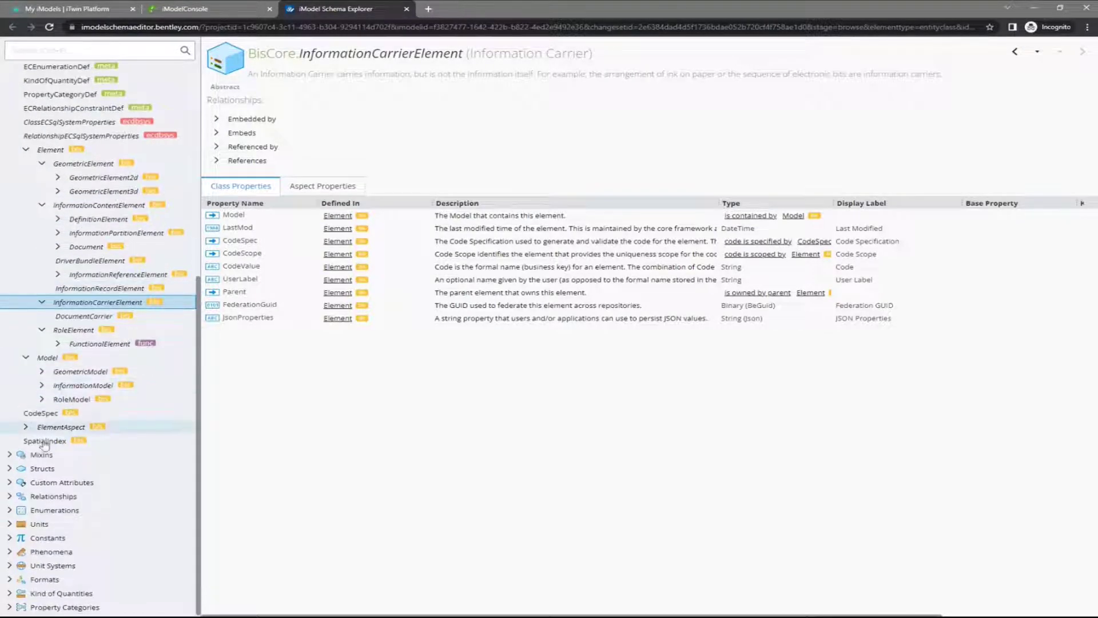
left_click(12, 468)
scroll(51, 411, "down", 3)
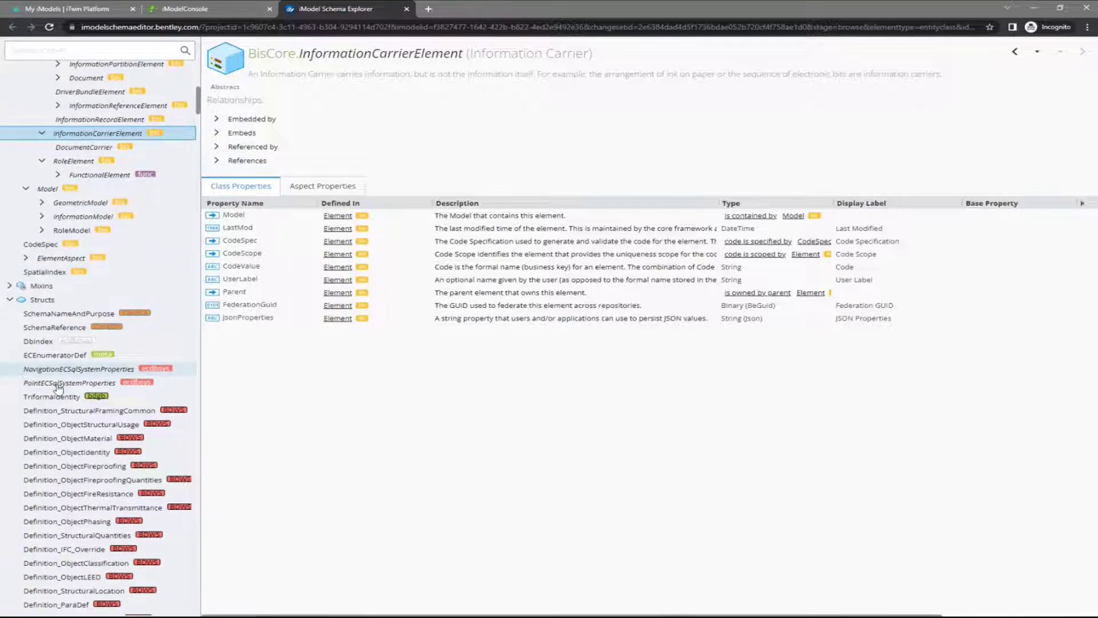
scroll(62, 378, "down", 10)
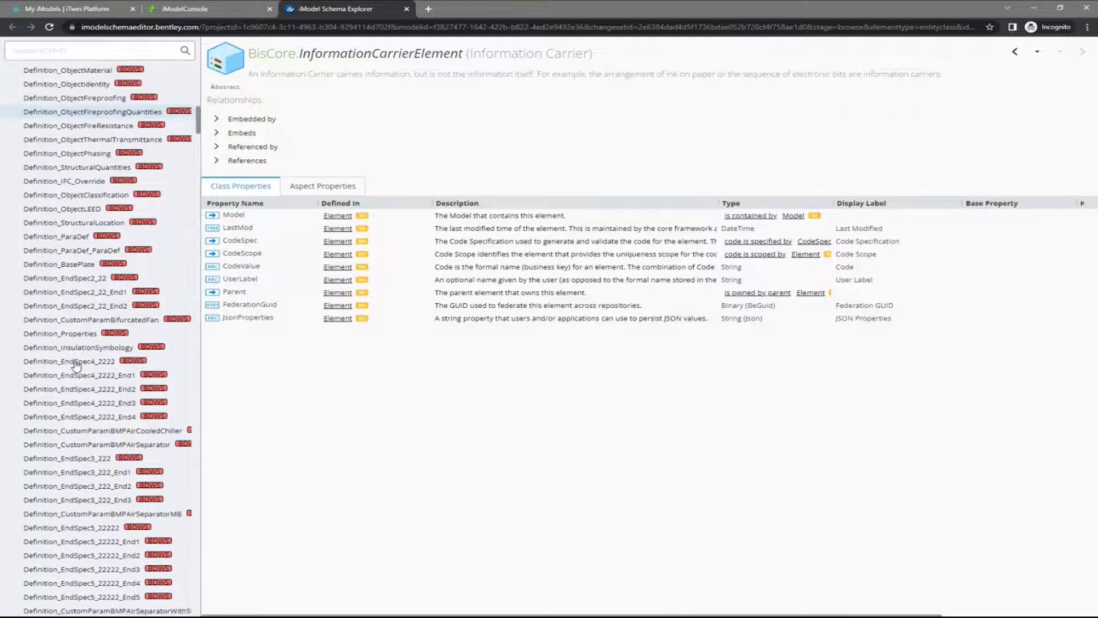
scroll(74, 366, "up", 15)
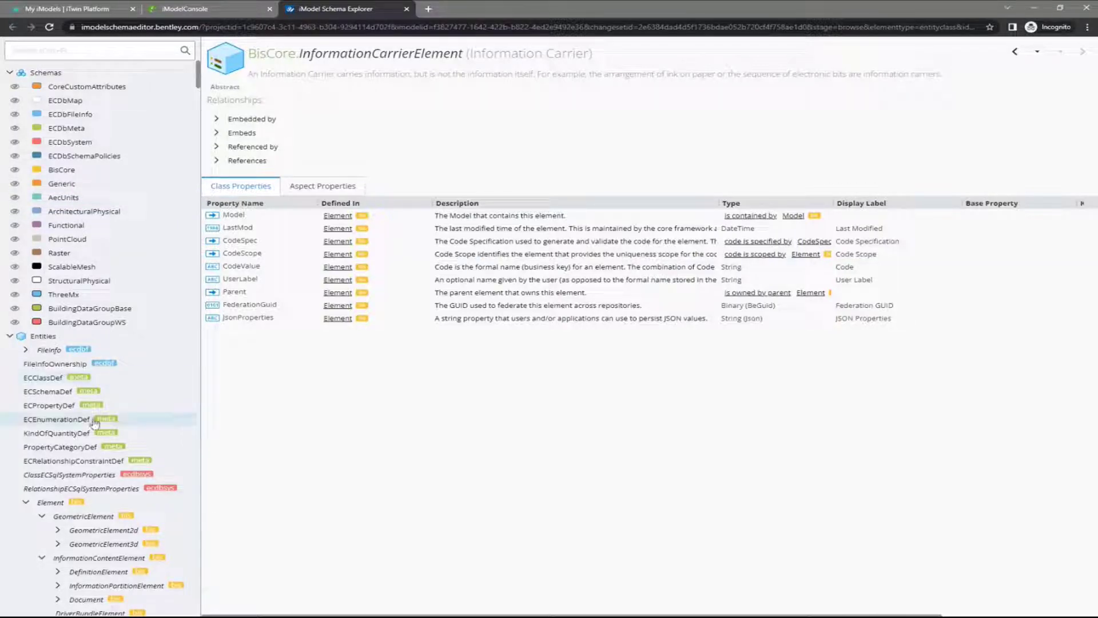
scroll(97, 411, "down", 3)
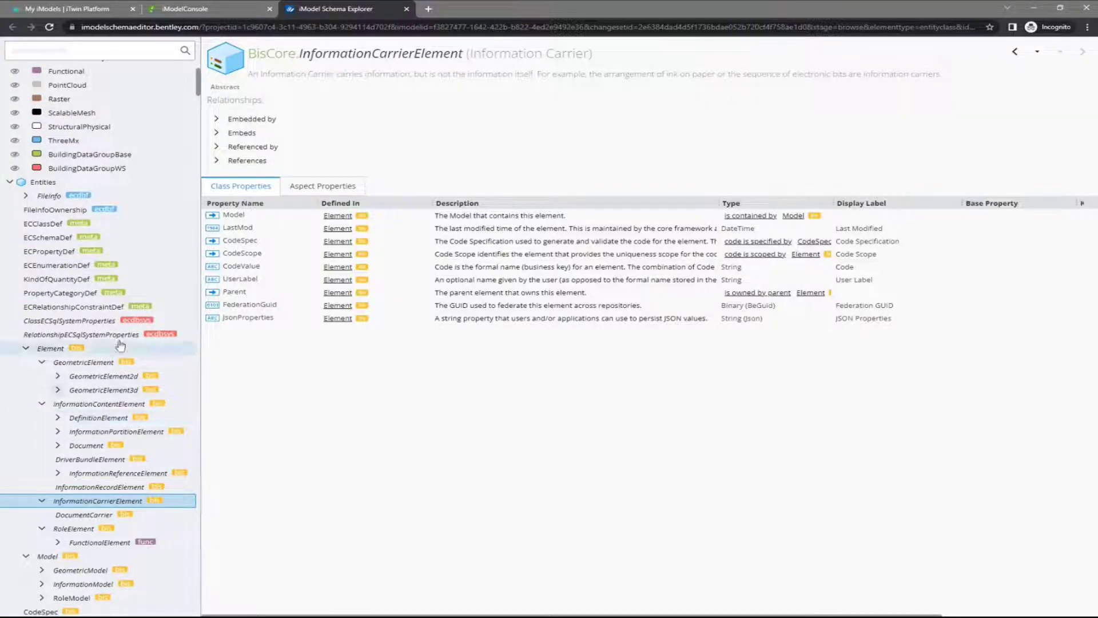
scroll(120, 344, "up", 3)
Step: Search the schemas for "door" and open the DoorRating property in Definition_Door_Door to examine its full class name and property list
left_click(111, 50)
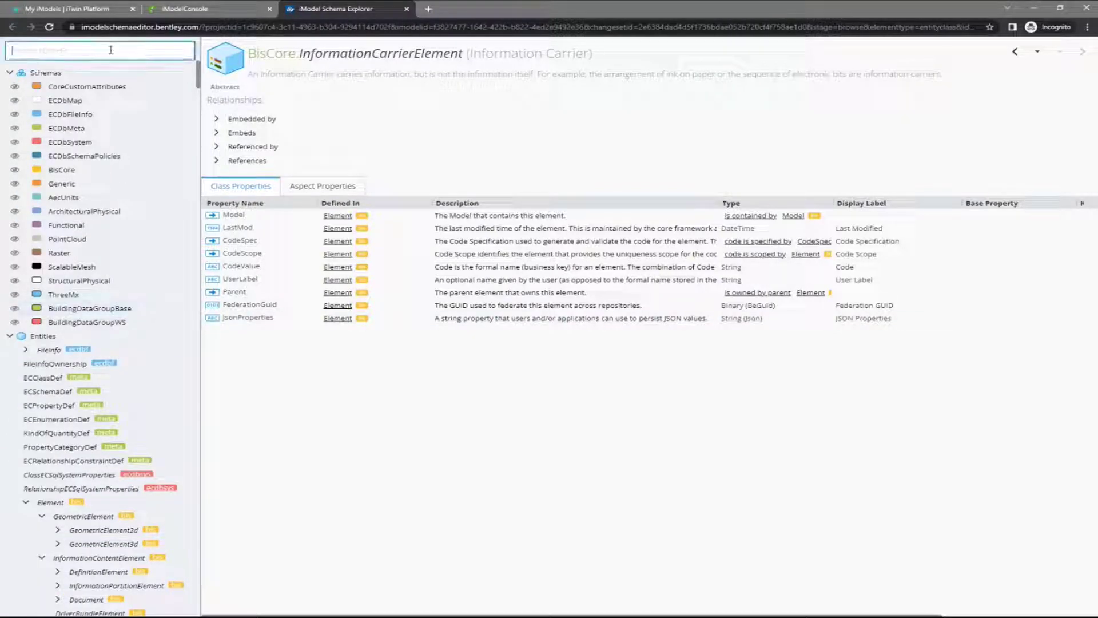
type("door")
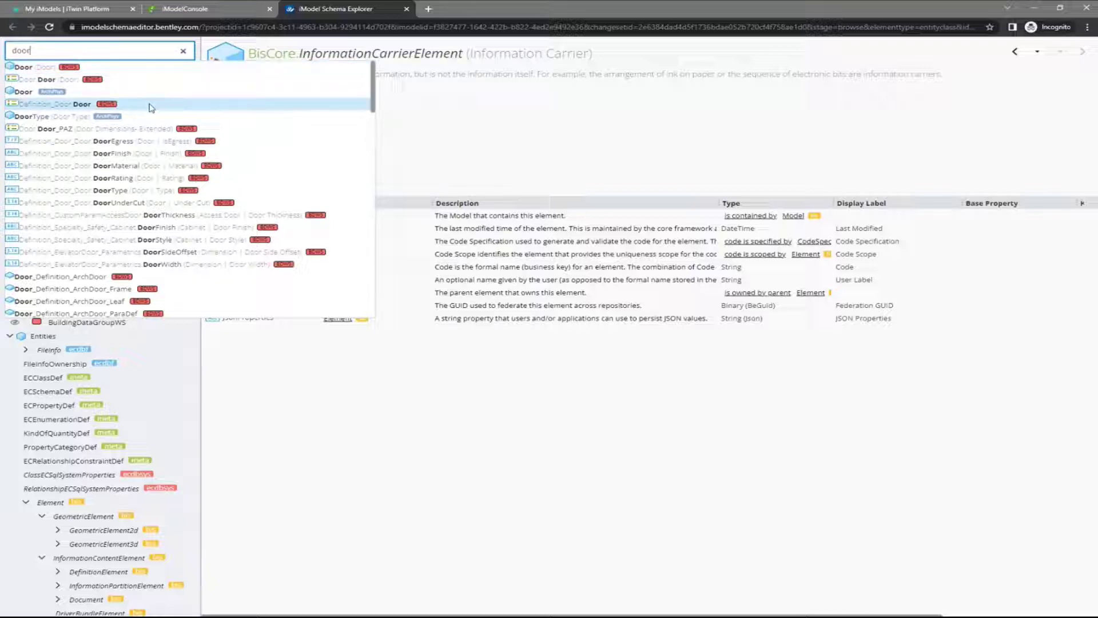
scroll(150, 107, "down", 2)
scroll(150, 108, "up", 2)
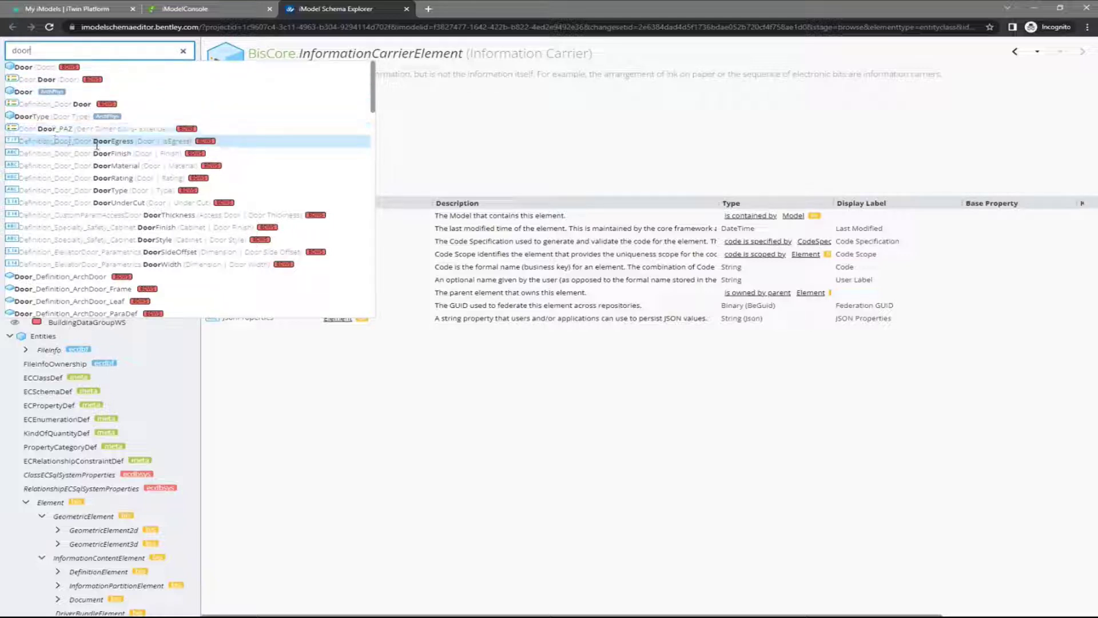
left_click(79, 177)
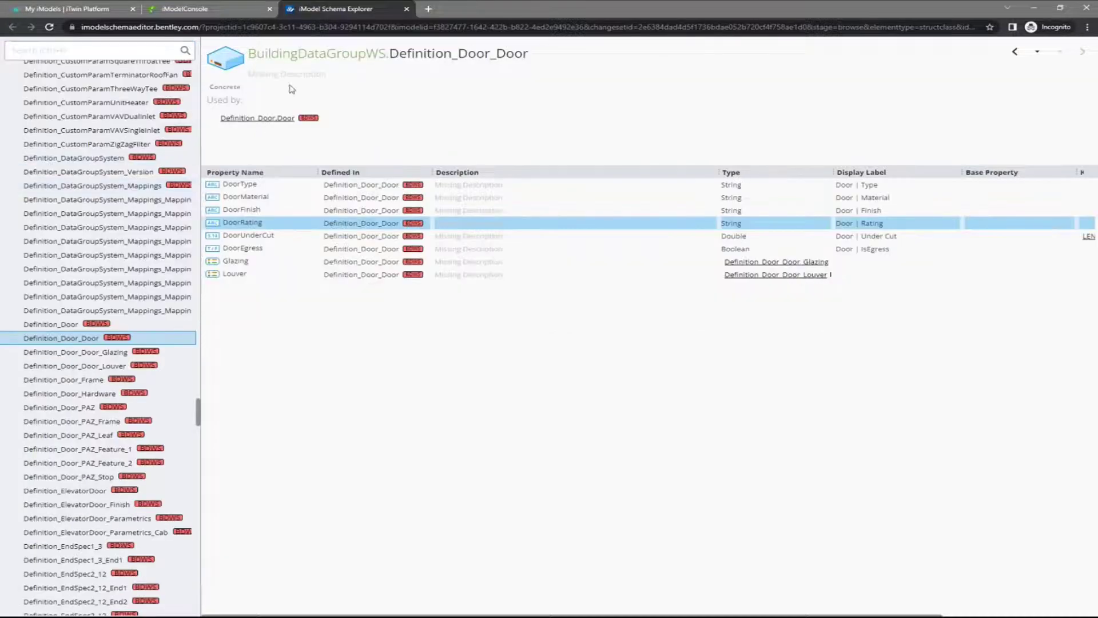
left_click_drag(249, 55, 515, 69)
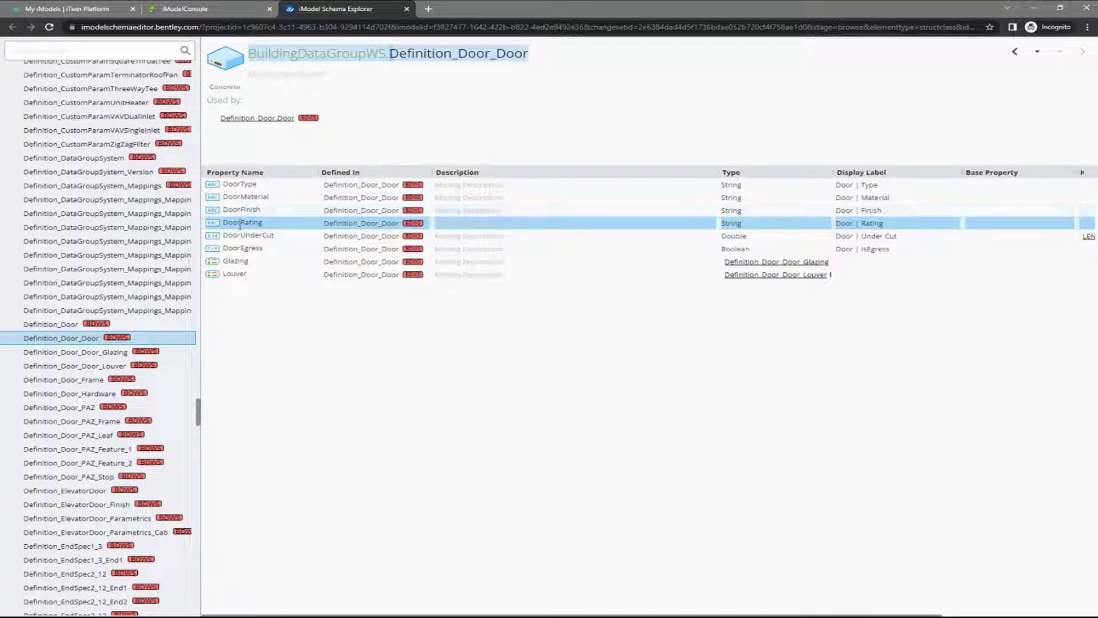
left_click_drag(258, 118, 159, 107)
Step: Search the schemas for "door" again and open the ArchitecturalPhysical DoorType class
scroll(169, 132, "up", 6)
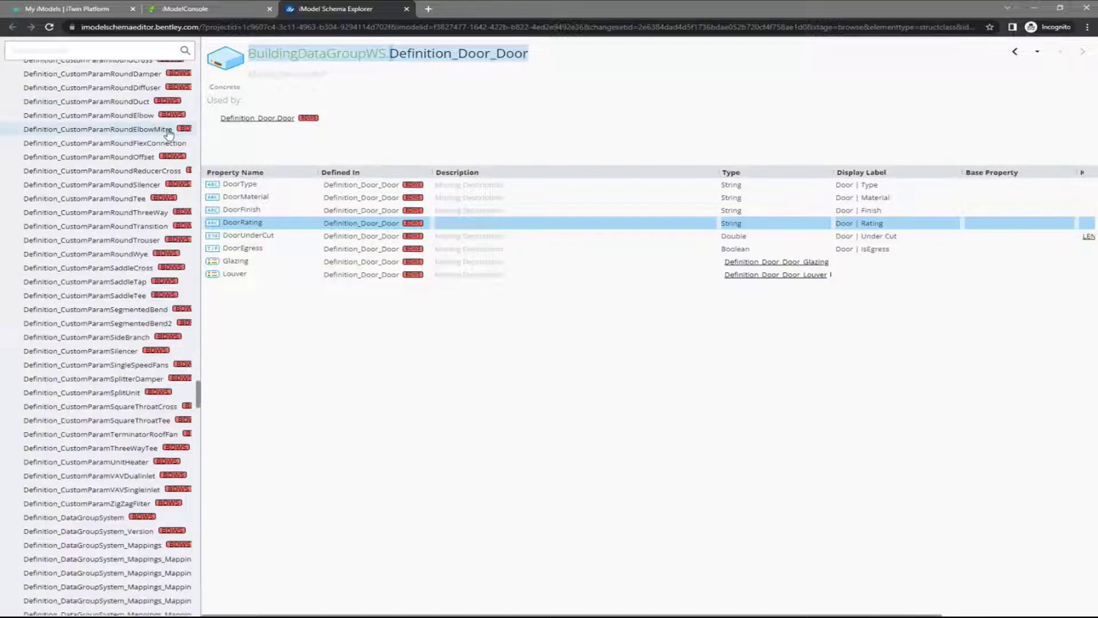
scroll(169, 133, "up", 9)
left_click(69, 52)
type("door")
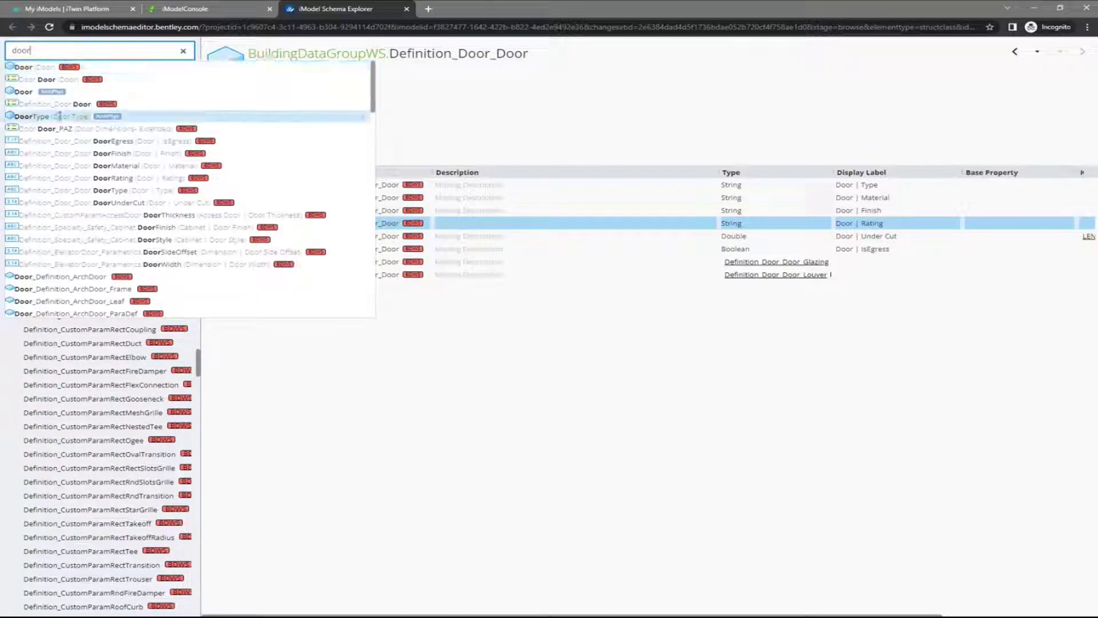
left_click(59, 116)
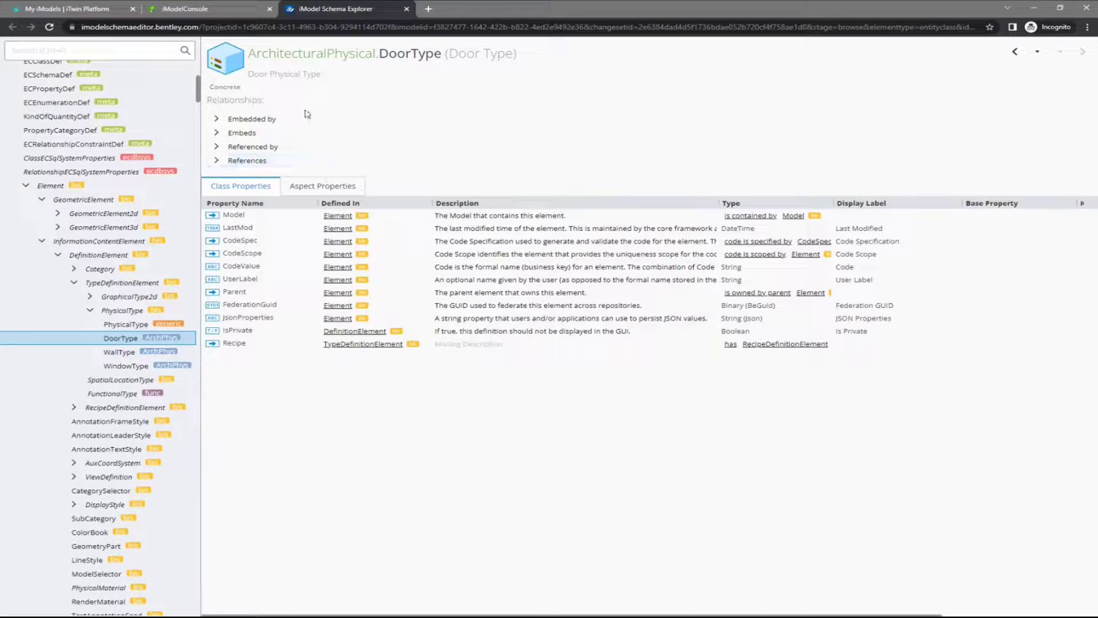
Step: Copy the full name ArchitecturalPhysical.DoorType, switch to the iModel Console and run a "select * from" query on that class
left_click_drag(249, 53, 442, 51)
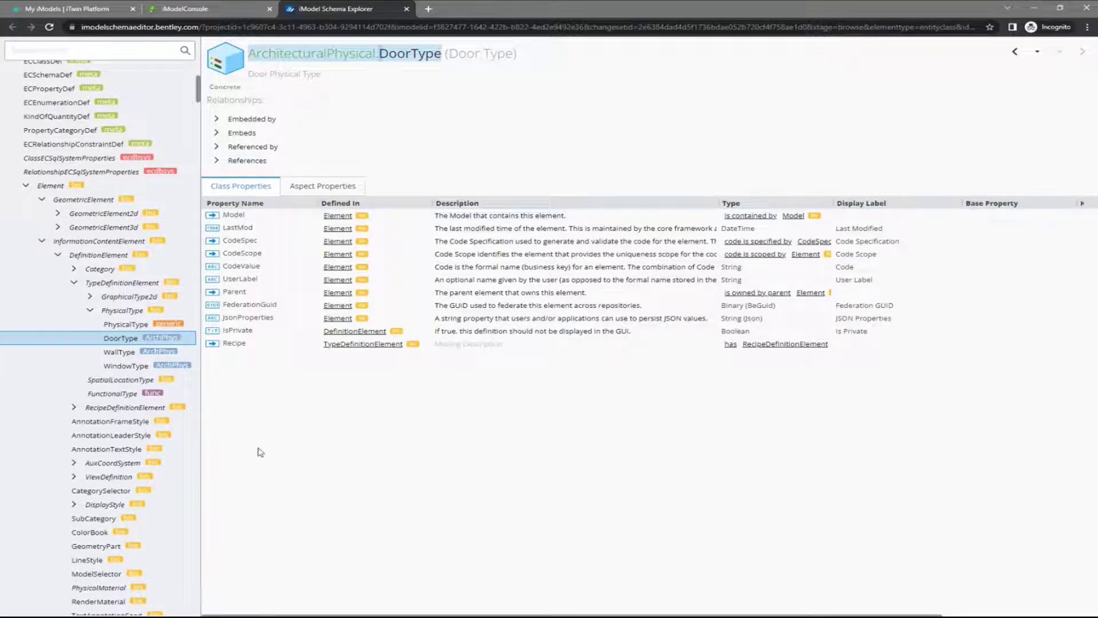
left_click(177, 9)
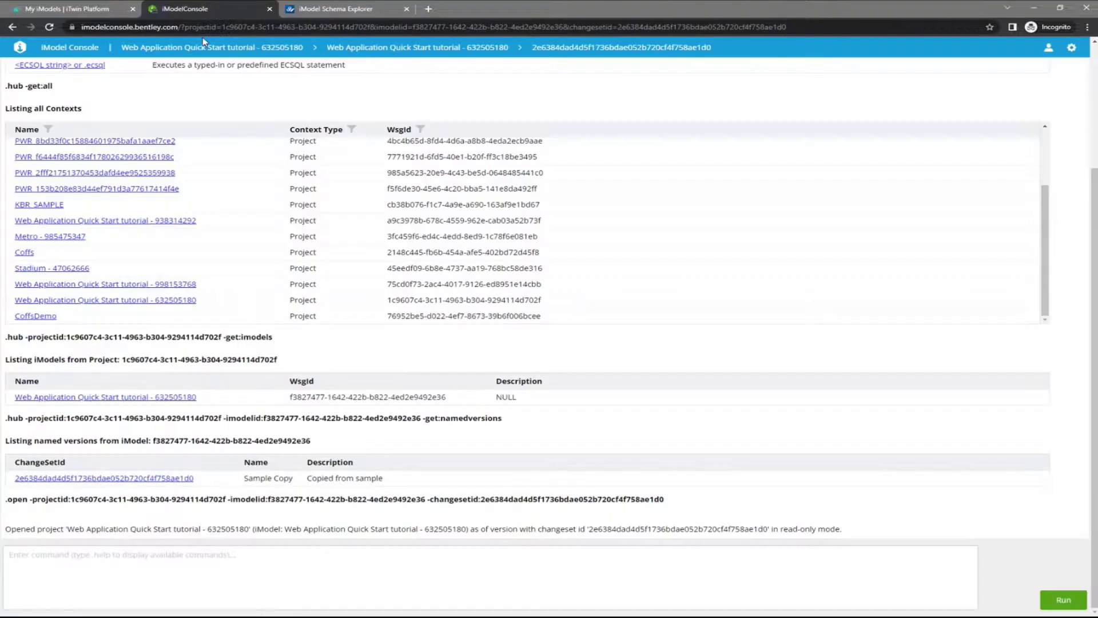
left_click(214, 575)
type("se")
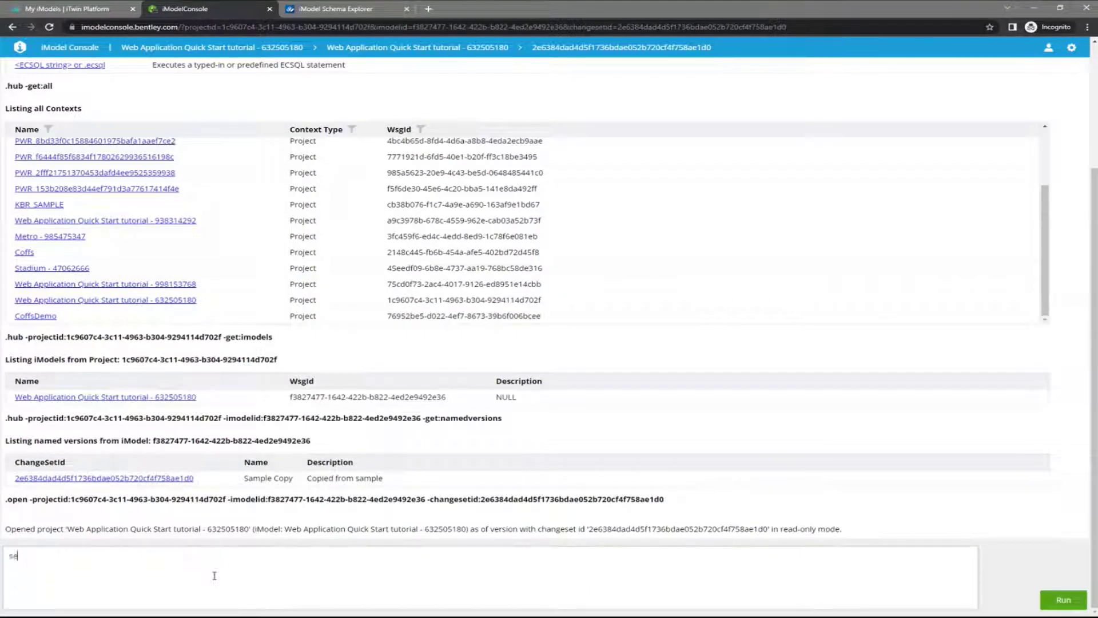
type("lect * from")
type("ArchitecturalPhysical DoorType")
key("Return")
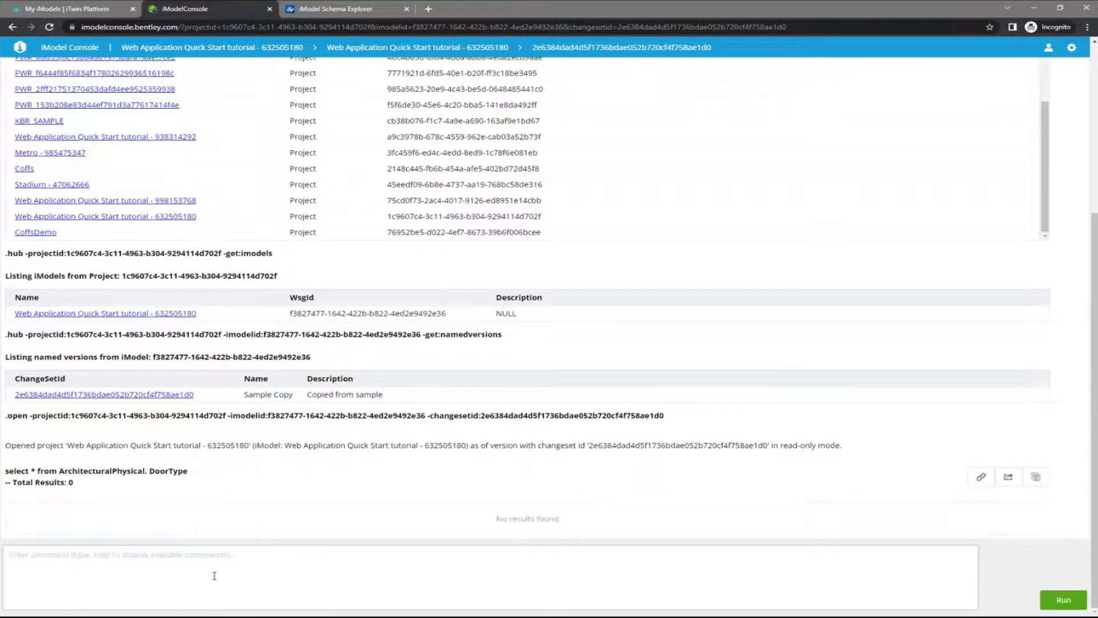
Step: Copy the full name of the ArchitecturalPhysical.WallType class from the Schema Explorer and run a "select * from" query on it in the iModel Console
left_click(315, 10)
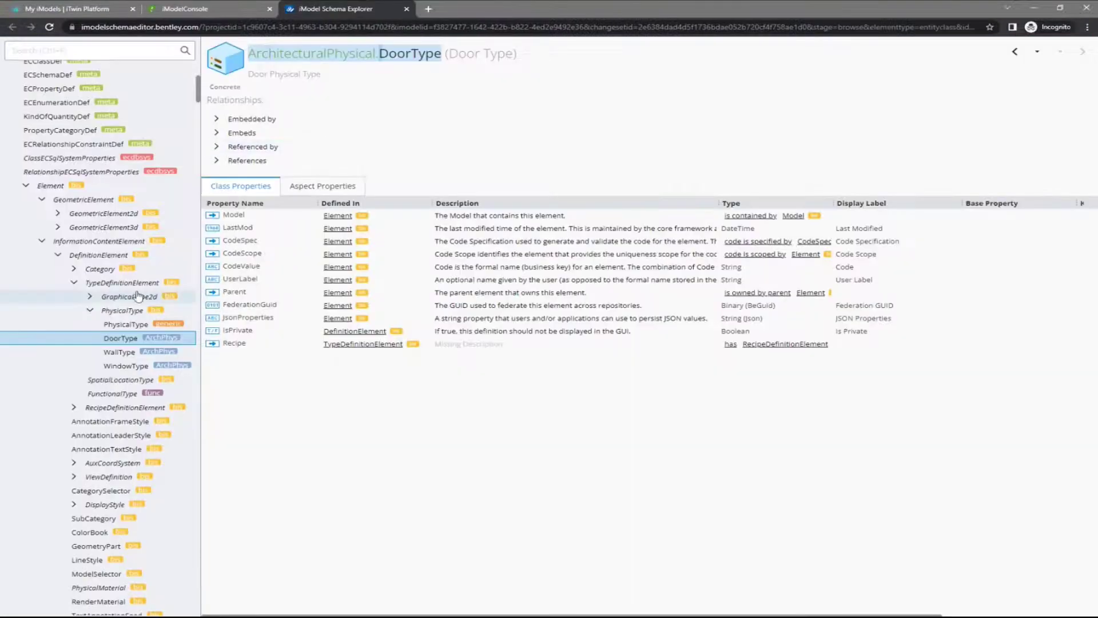
left_click(120, 351)
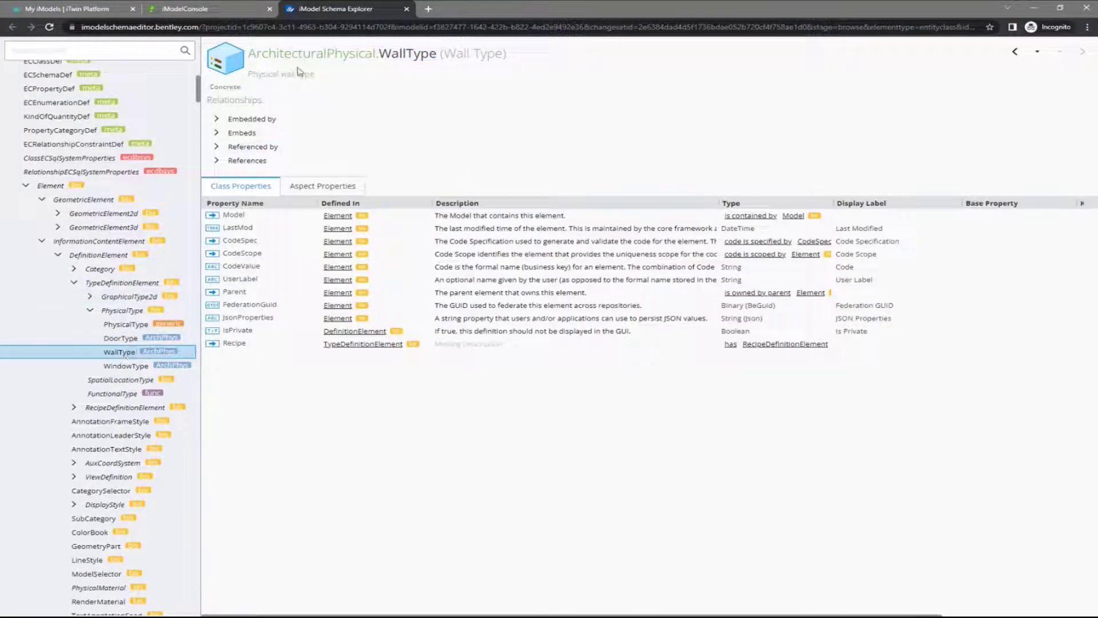
left_click_drag(287, 55, 435, 51)
key("ctrl+c")
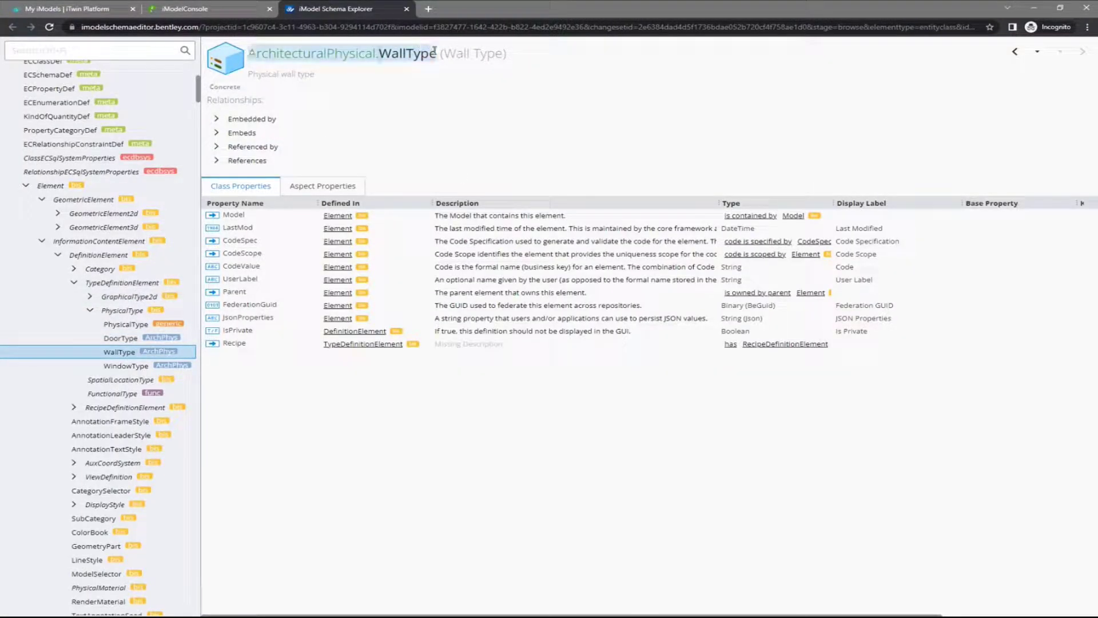
left_click(220, 10)
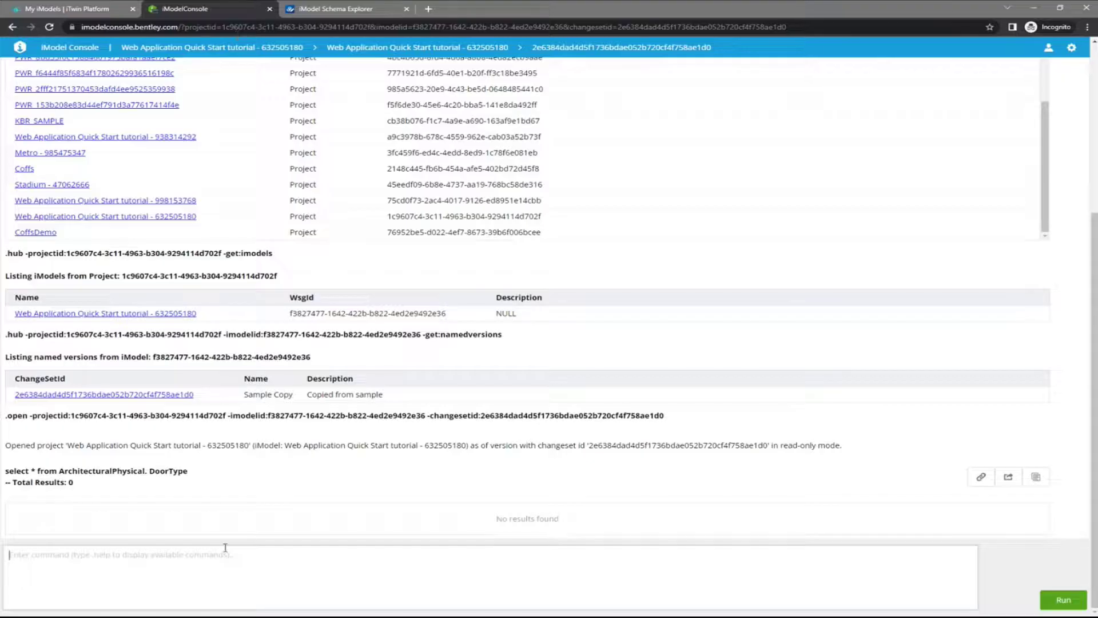
left_click(225, 547)
type("select * from")
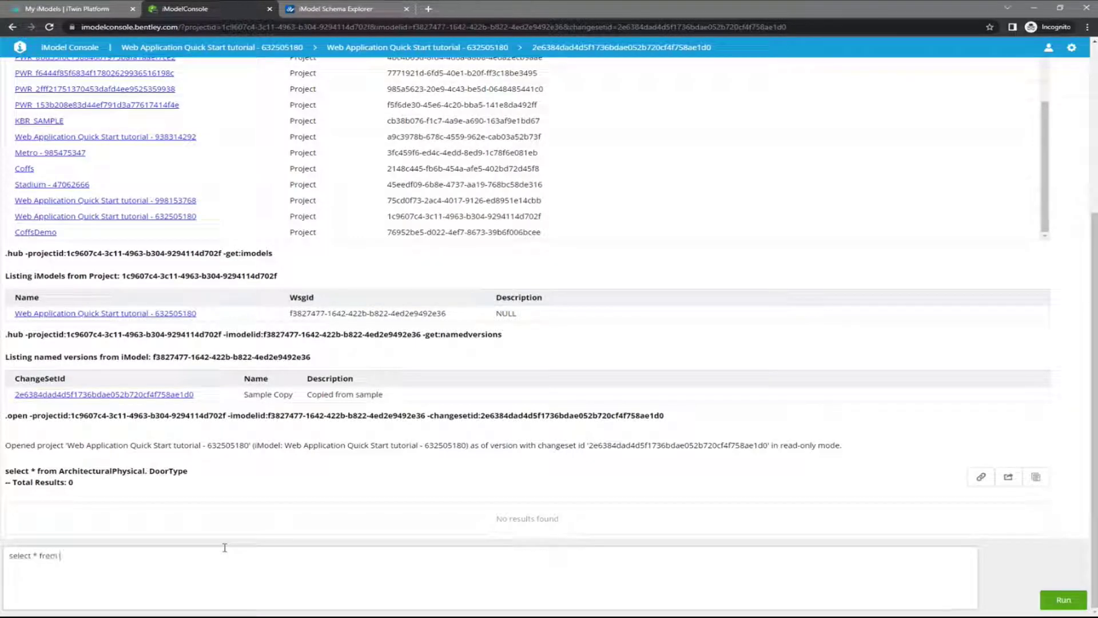
key("ctrl+v")
key("Return")
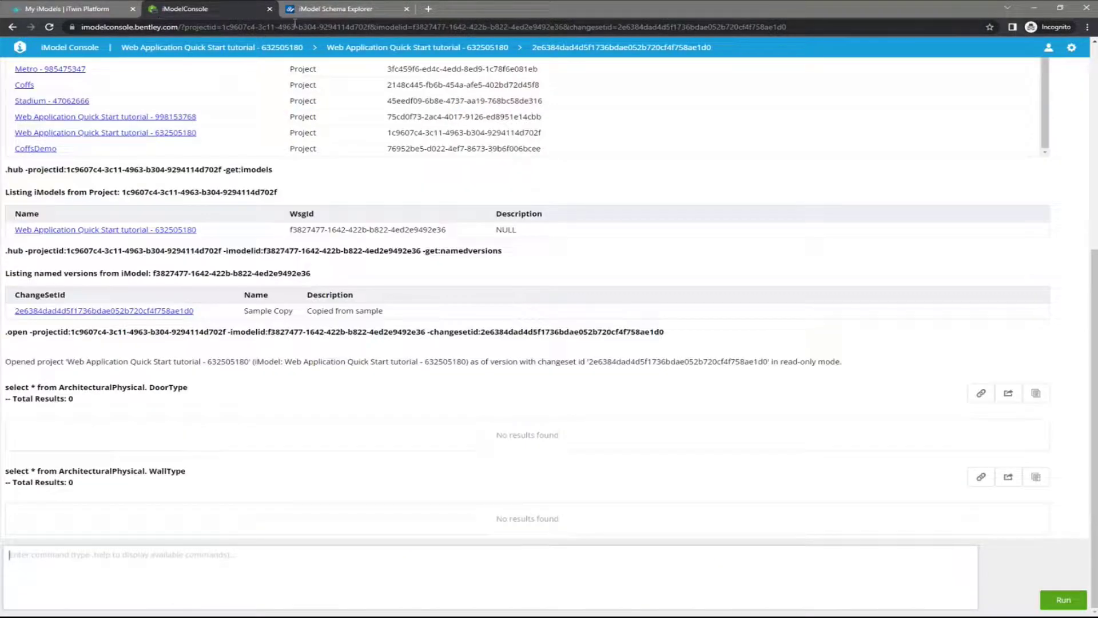
Step: Look through the class tree and schema list in the Schema Explorer, and return to the iModel Console
left_click(337, 9)
scroll(139, 310, "down", 1)
scroll(139, 310, "down", 1)
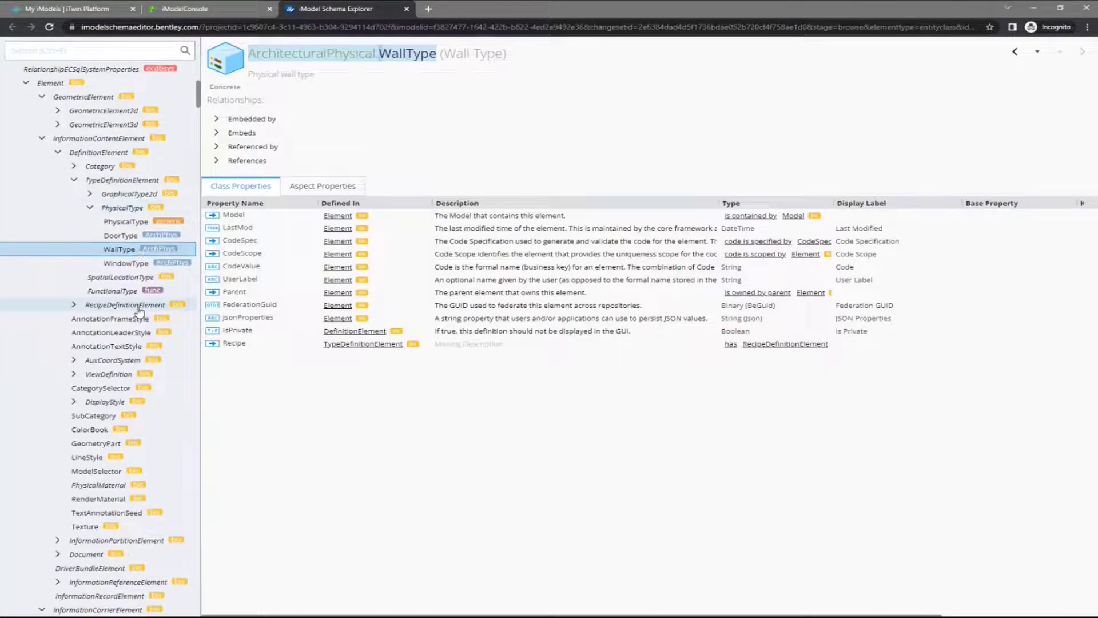
scroll(139, 311, "down", 3)
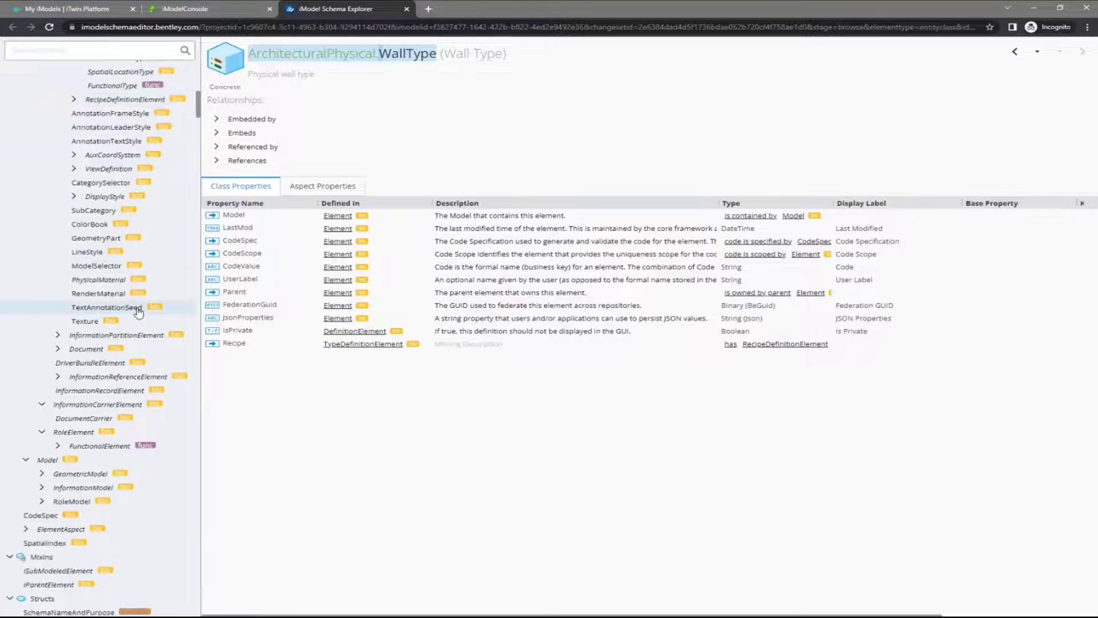
scroll(137, 311, "up", 10)
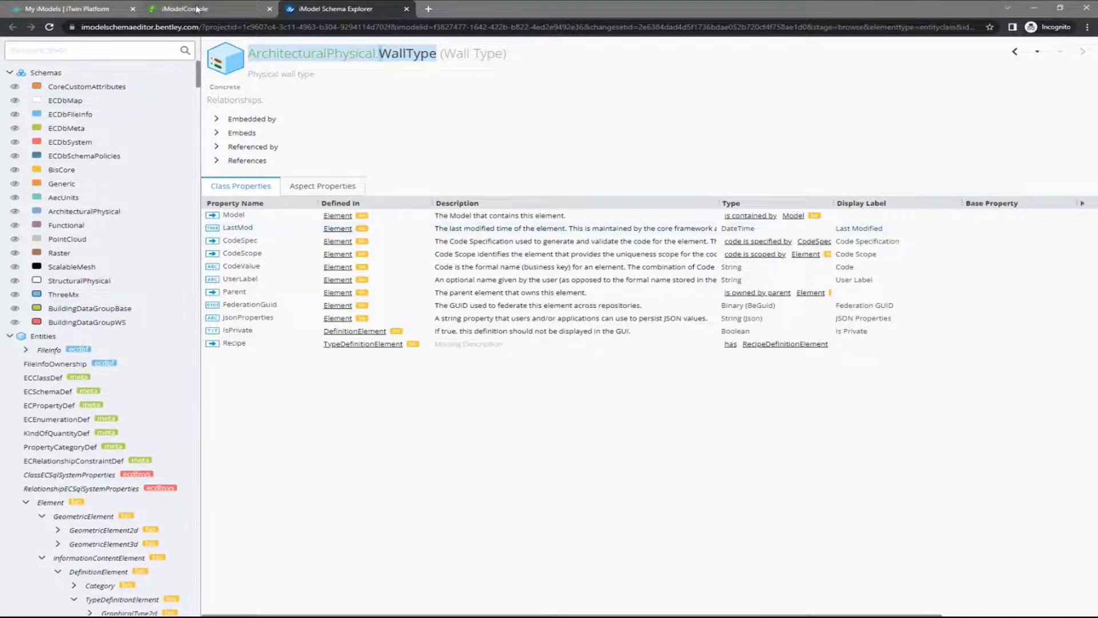
left_click(172, 9)
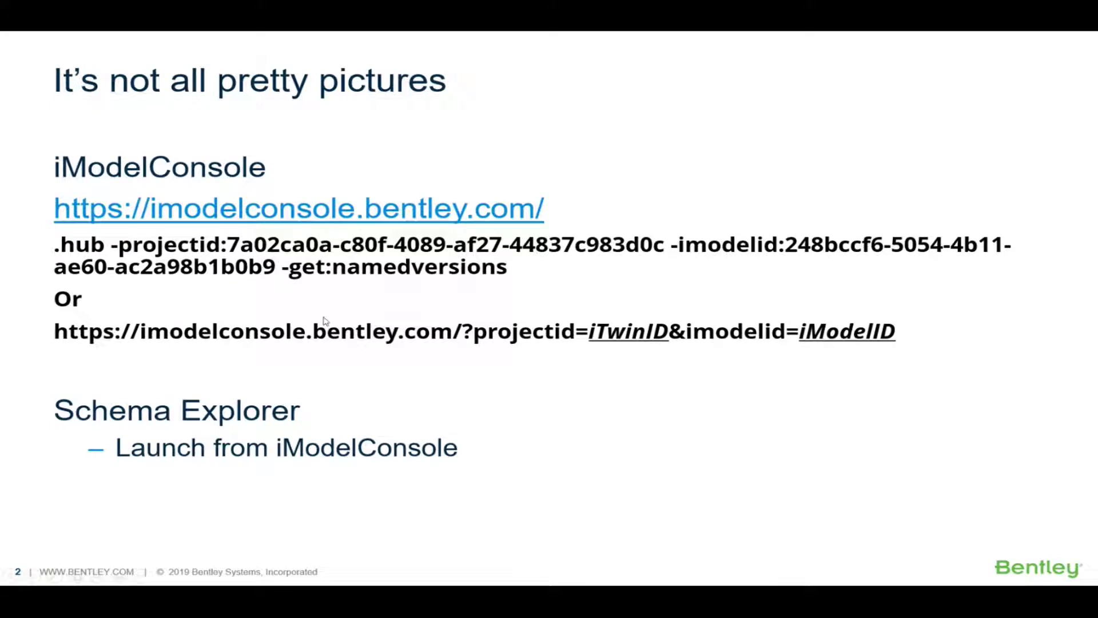
Step: Open the Electron app link on the Offline mode slide and read the desktop viewer tutorial, highlighting its npx create-react-app command
left_click(490, 311)
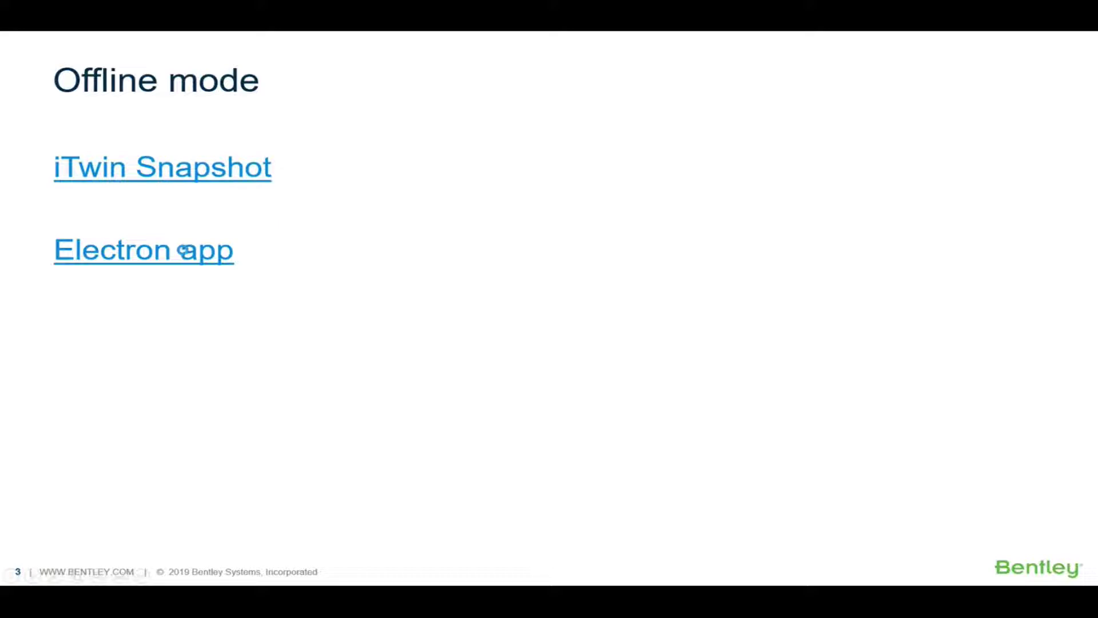
left_click(113, 250)
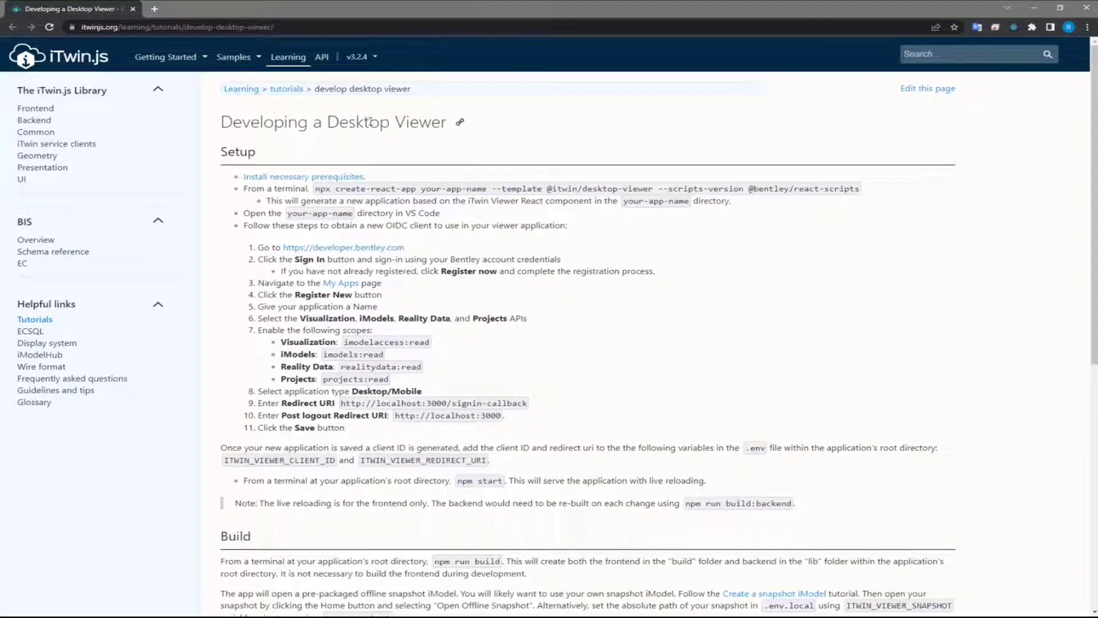
scroll(542, 254, "down", 4)
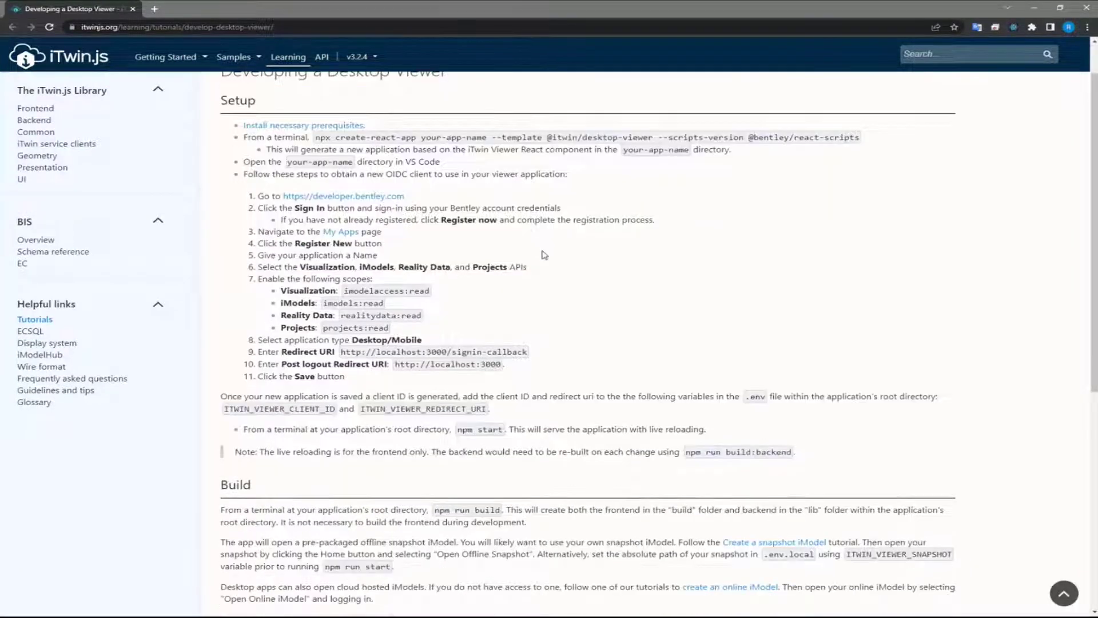
scroll(544, 254, "down", 3)
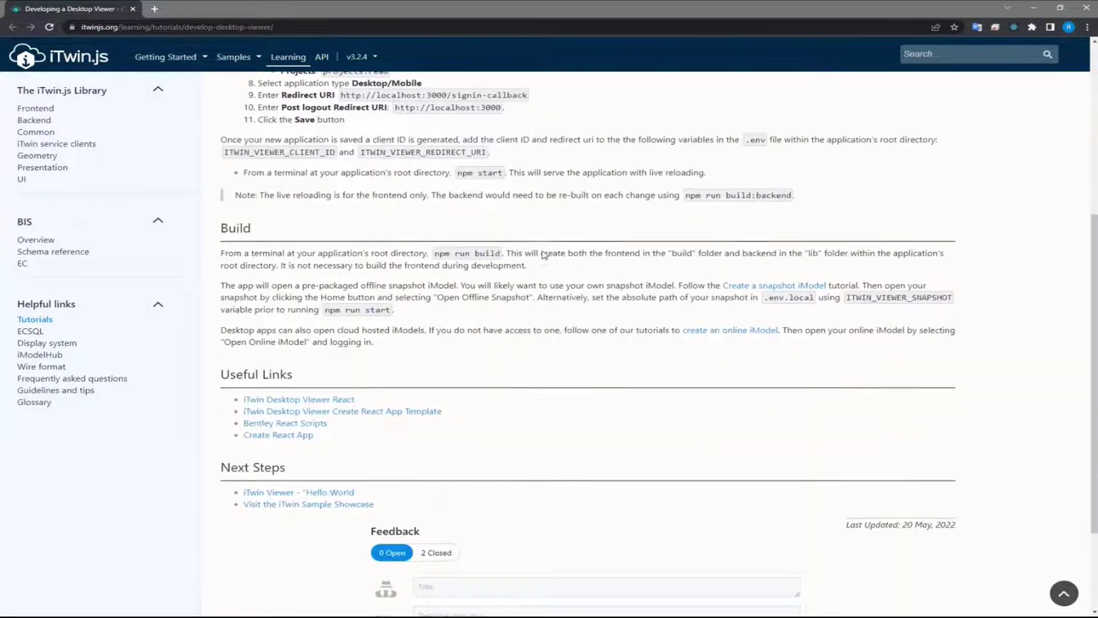
scroll(543, 251, "up", 2)
scroll(542, 252, "up", 5)
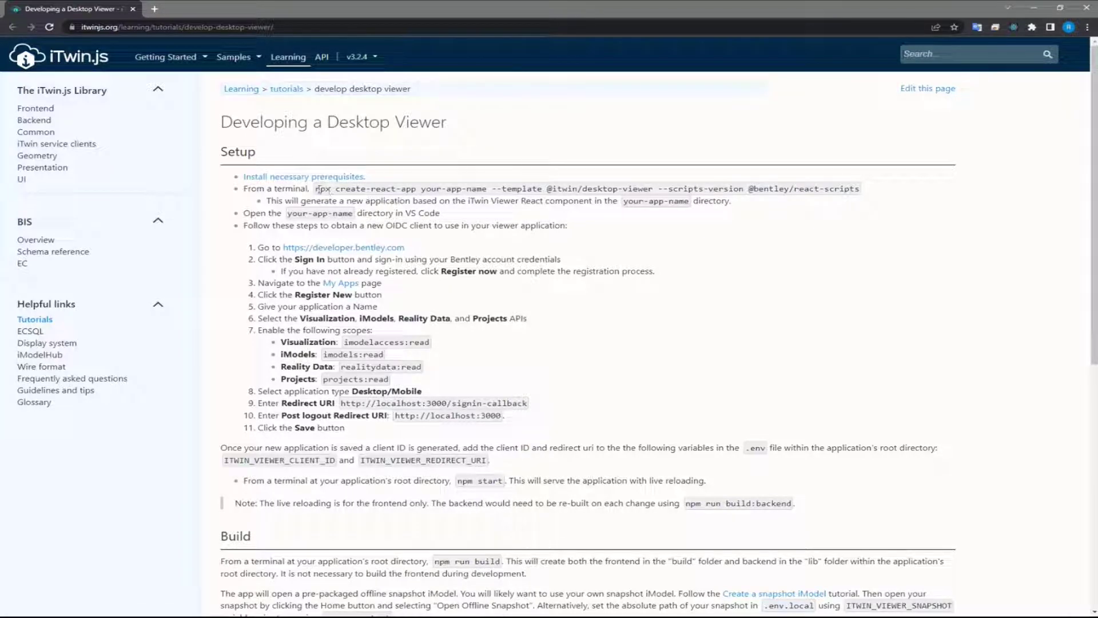
left_click_drag(315, 190, 854, 188)
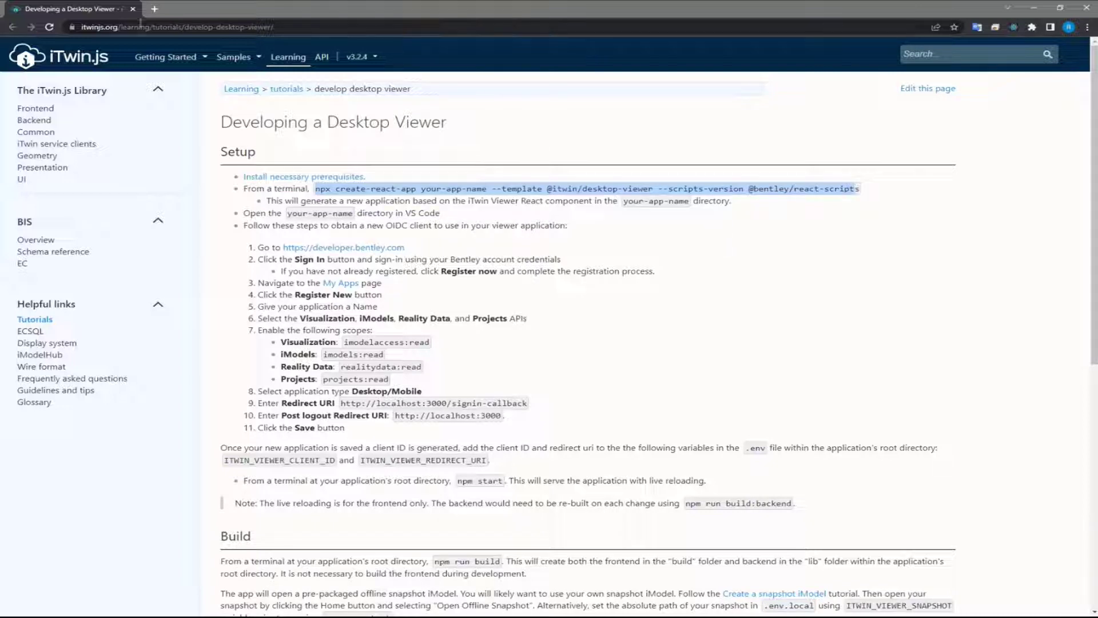
Step: Switch to the iTwin Platform site, open its Documentation, view the Visualization overview and return to the documentation list
key("alt+Tab")
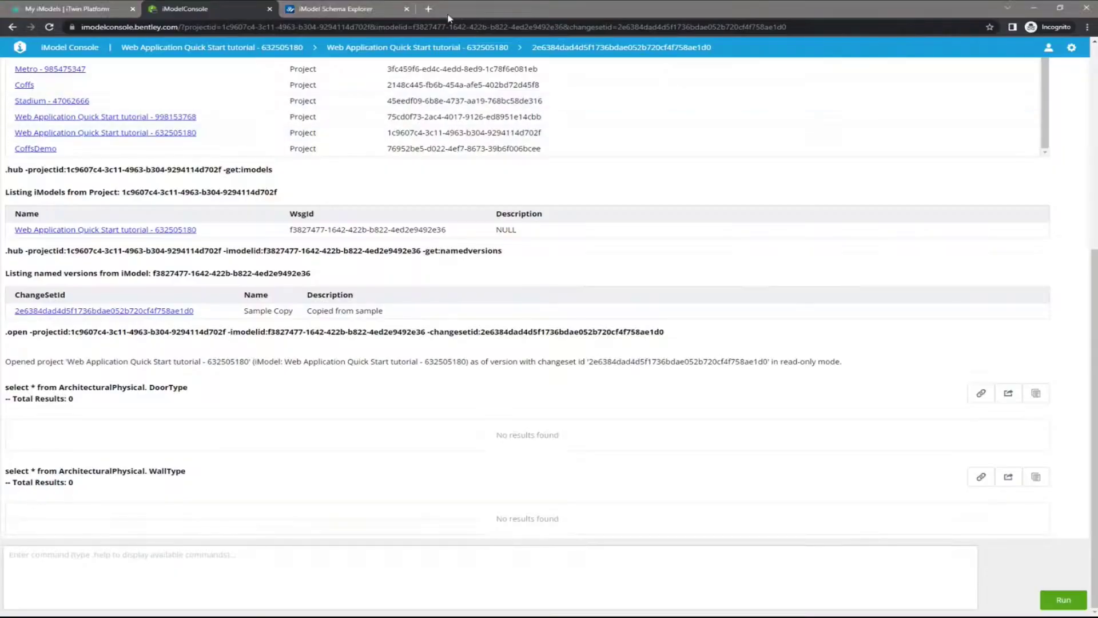
left_click(103, 8)
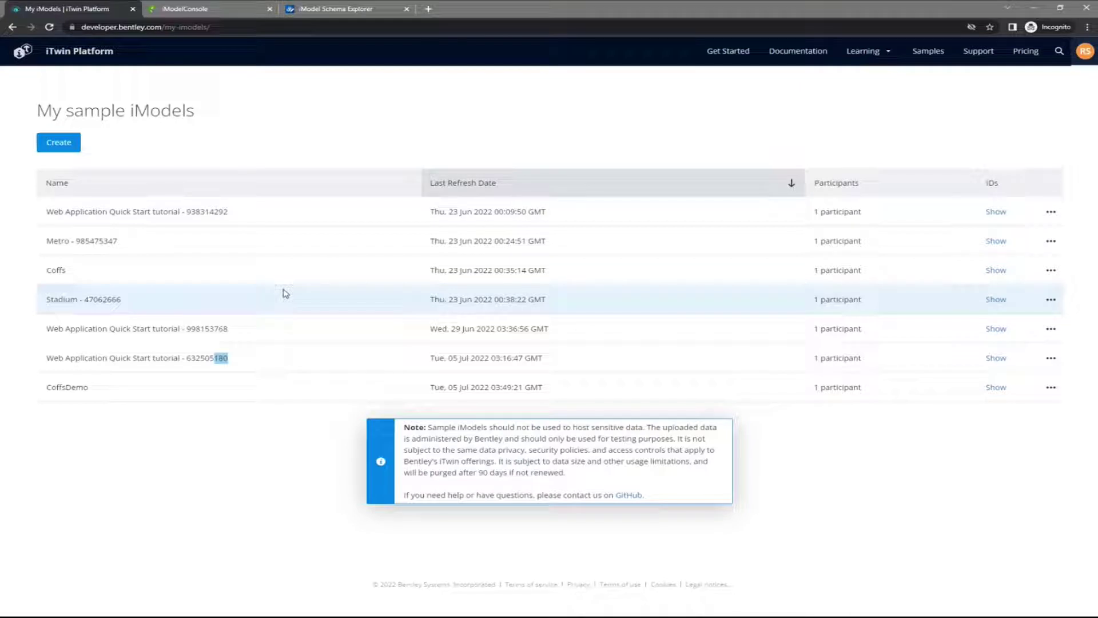
left_click(787, 54)
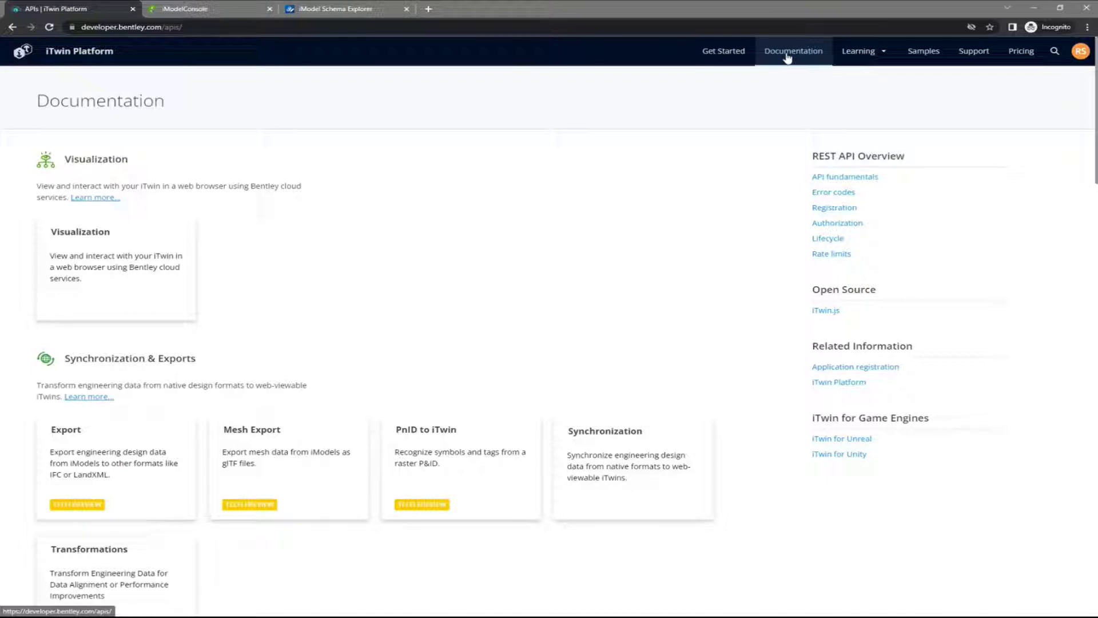
left_click(99, 273)
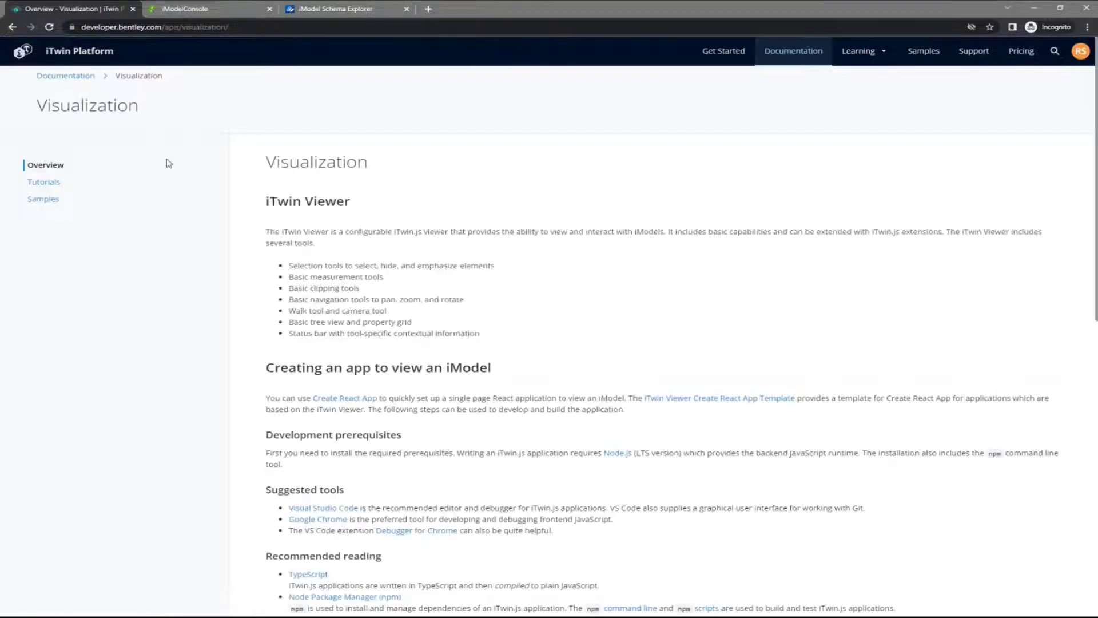
scroll(438, 392, "down", 2)
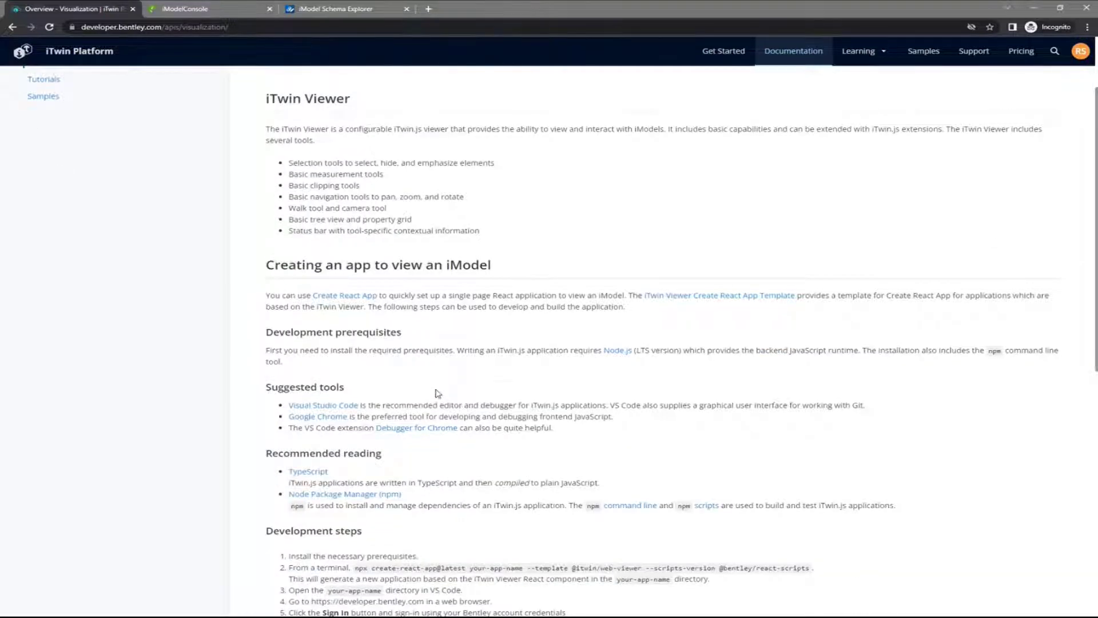
scroll(437, 393, "up", 2)
left_click(57, 77)
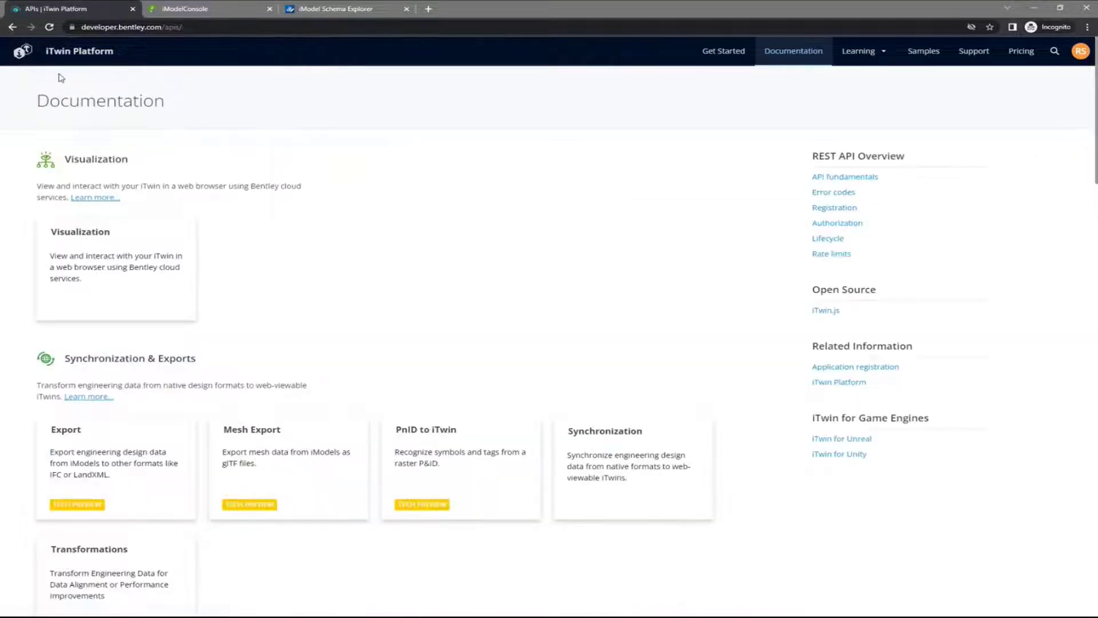
Step: Open the iModels API under Digital Twin Management and display its API reference list
scroll(280, 263, "down", 5)
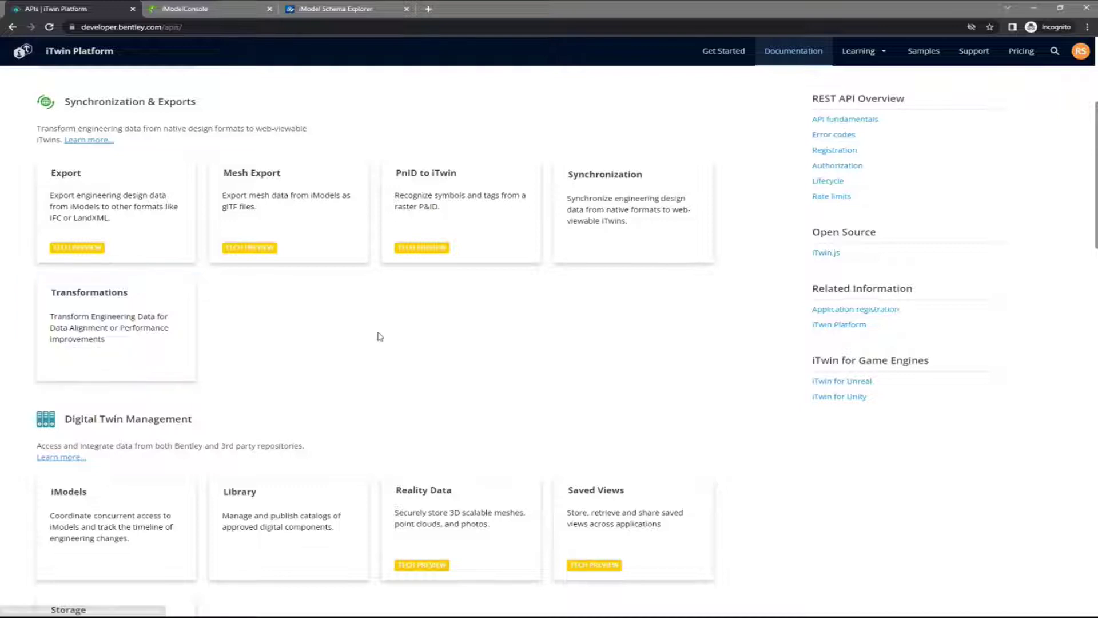
scroll(379, 336, "down", 2)
scroll(379, 337, "down", 5)
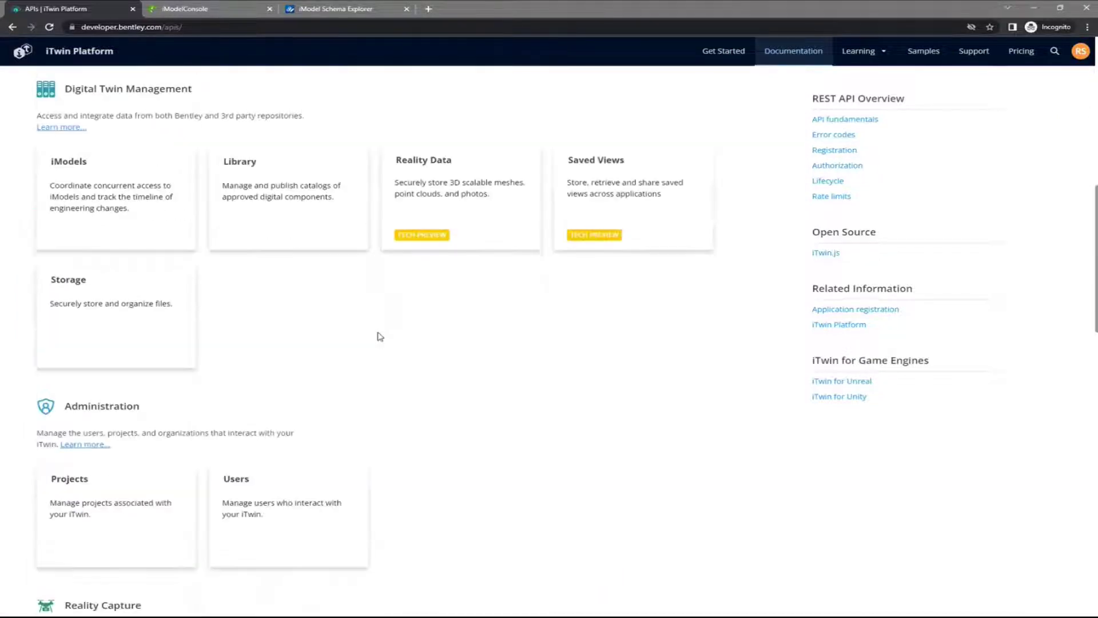
scroll(375, 336, "up", 1)
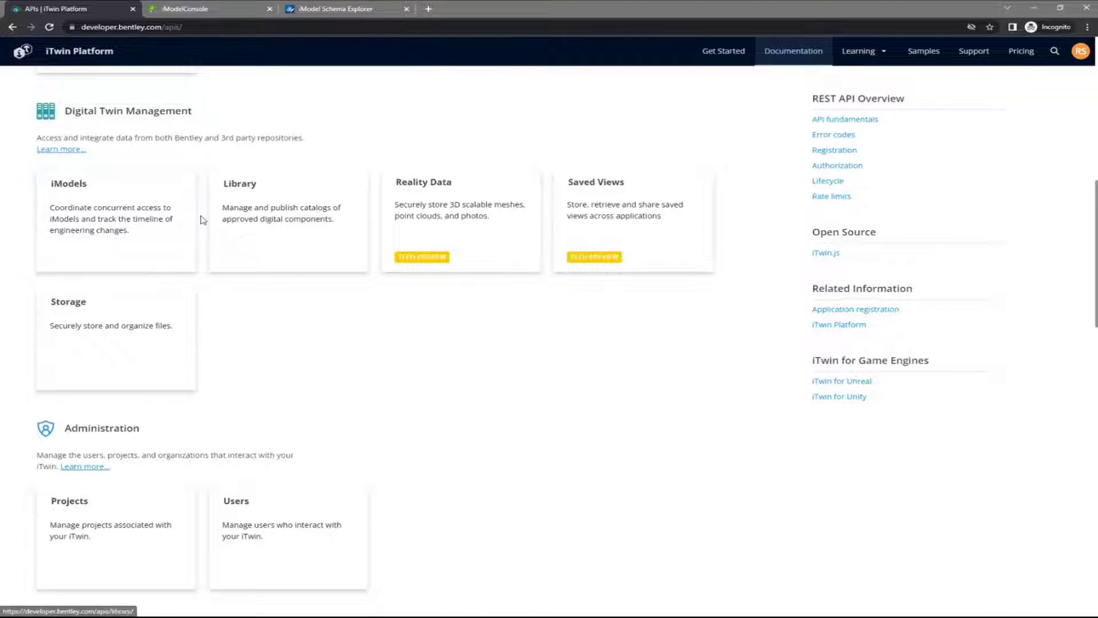
left_click(101, 216)
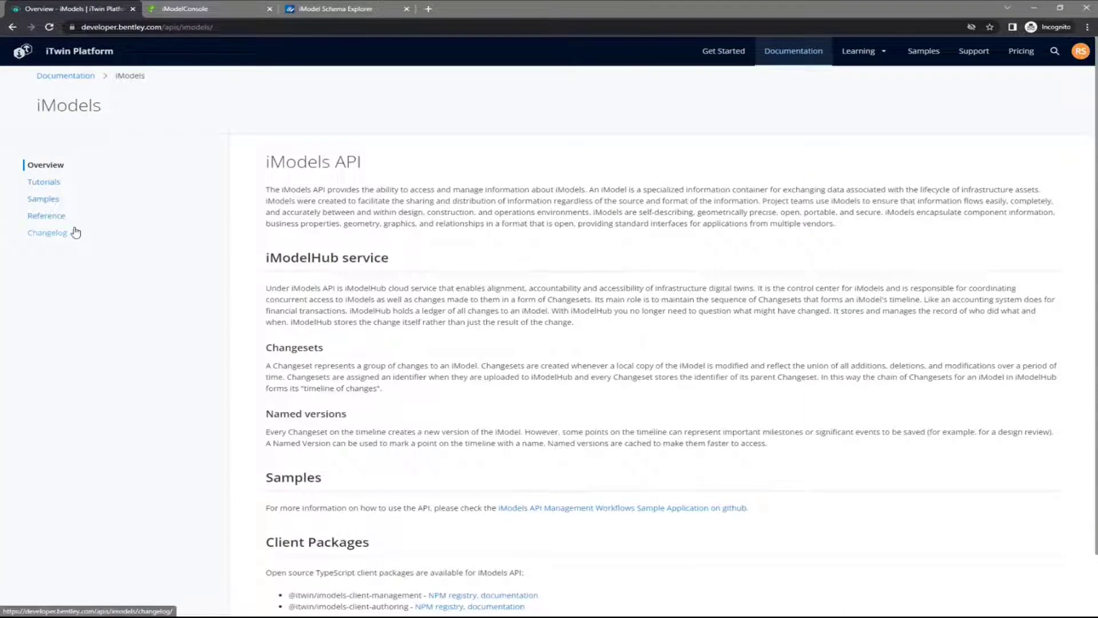
left_click(47, 217)
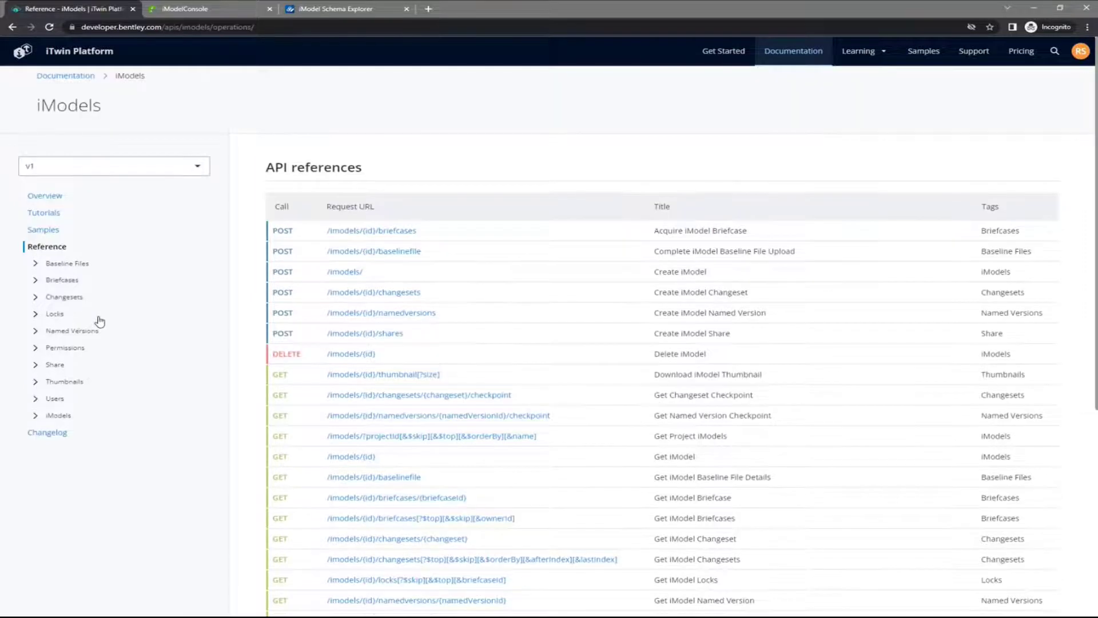
Step: Return to the documentation list and open the Reality Data API page to view its overview and reference categories
left_click(83, 76)
scroll(326, 316, "down", 6)
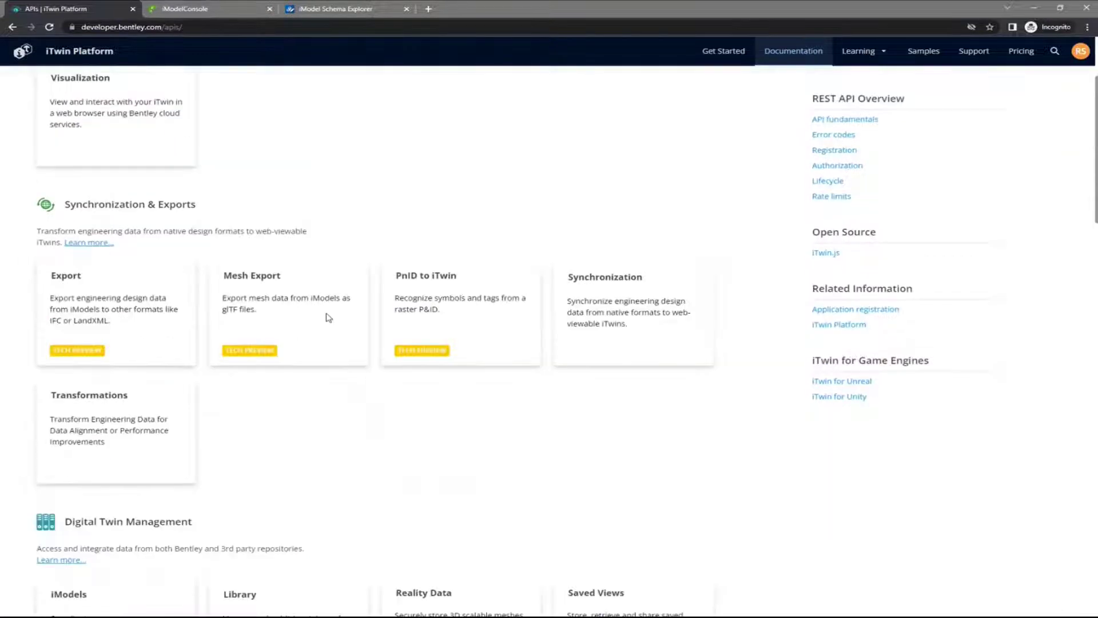
scroll(328, 318, "down", 3)
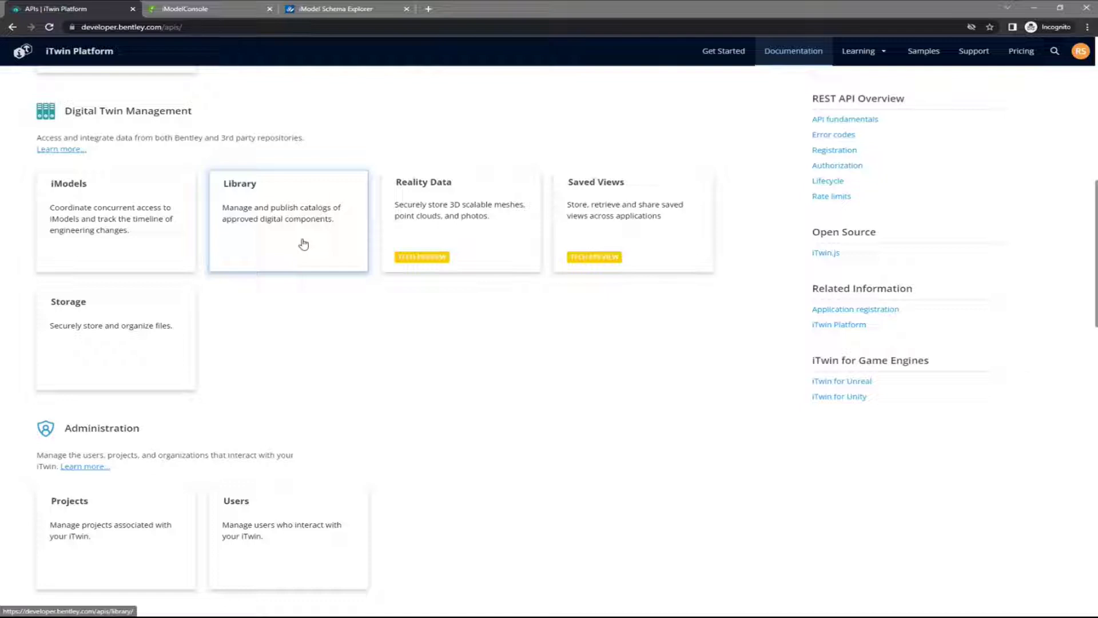
left_click(457, 231)
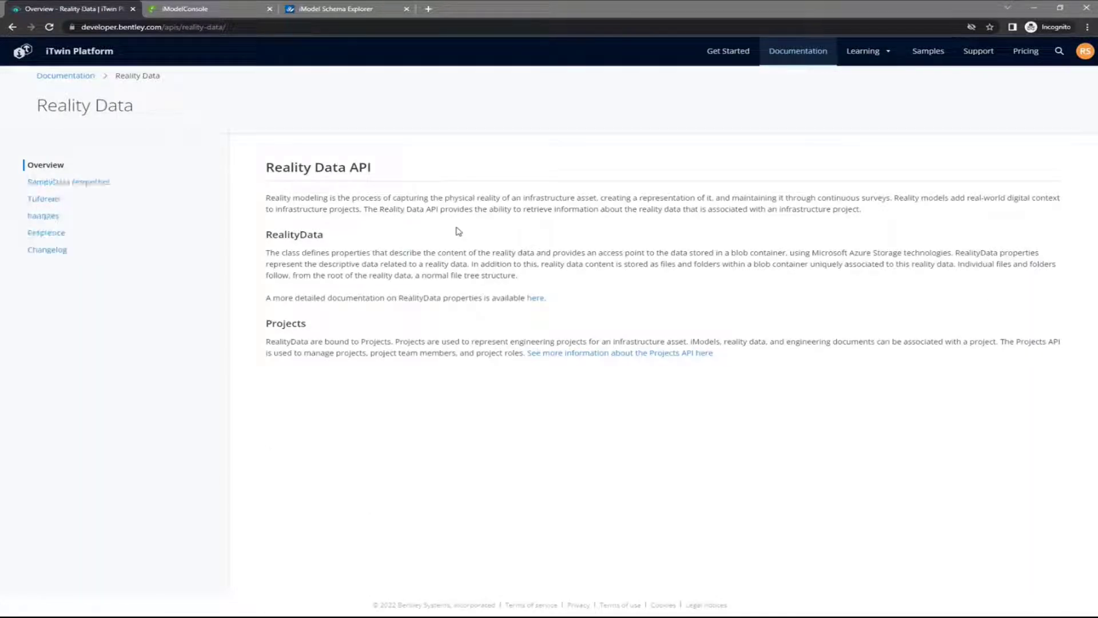
left_click(64, 233)
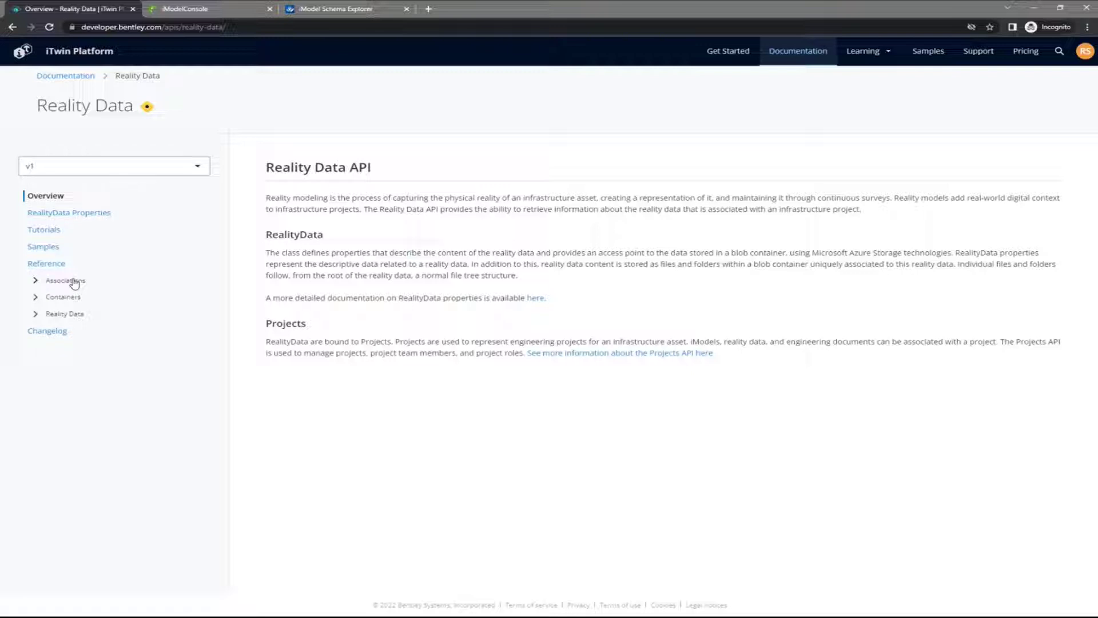
Step: Expand the Reality Data operations in the API reference and return to the documentation list
left_click(57, 315)
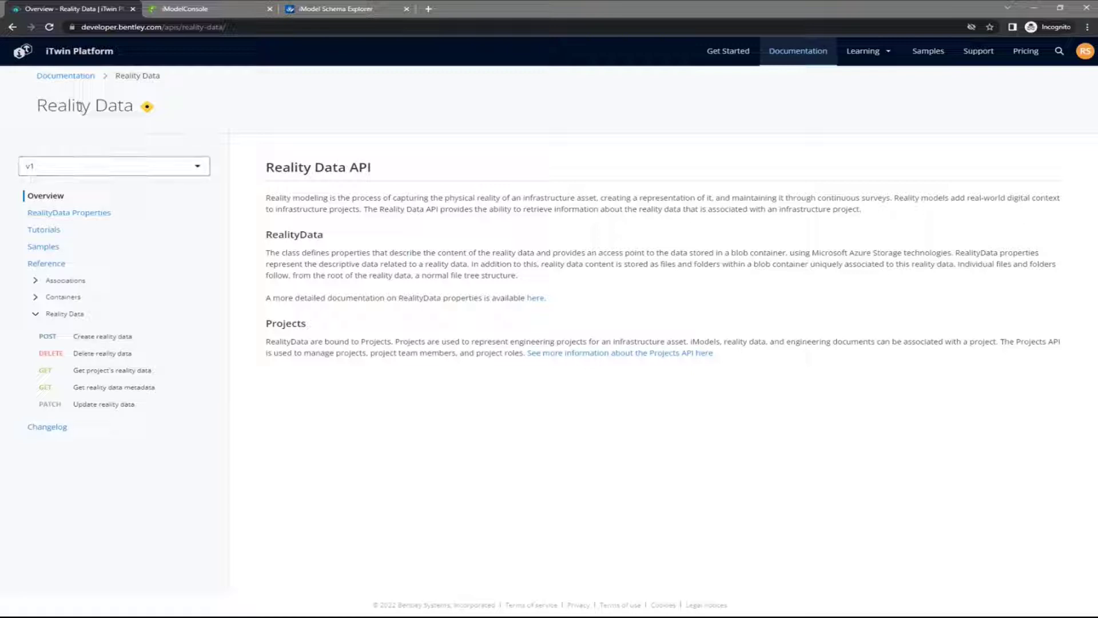
left_click(77, 76)
scroll(594, 338, "down", 8)
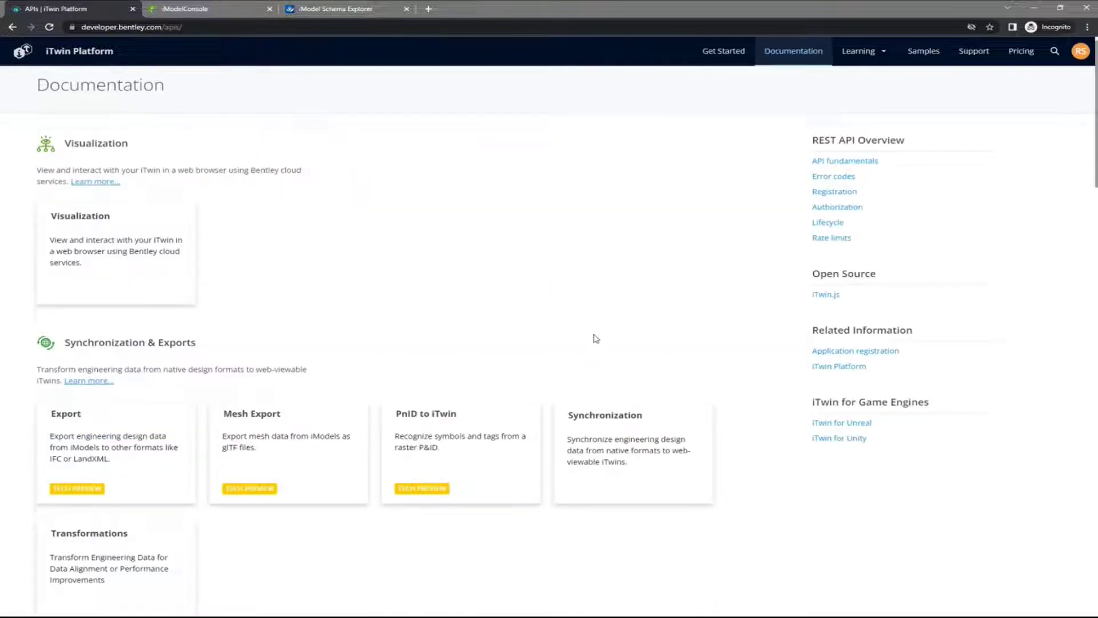
Step: Open the Projects API under Administration to read its overview
scroll(594, 338, "down", 2)
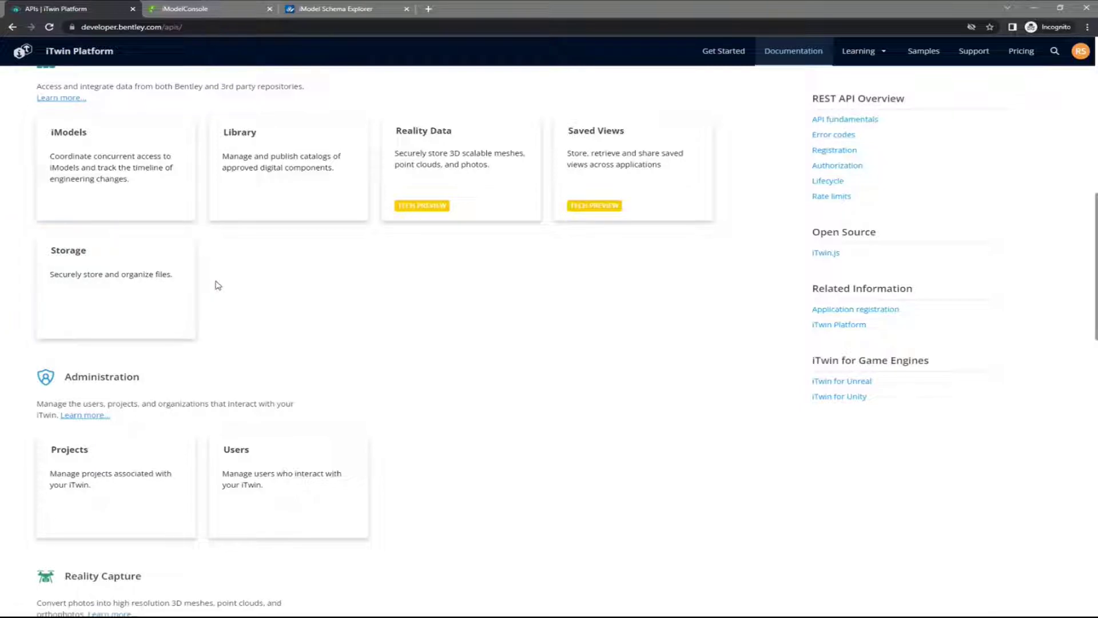
scroll(304, 292, "down", 3)
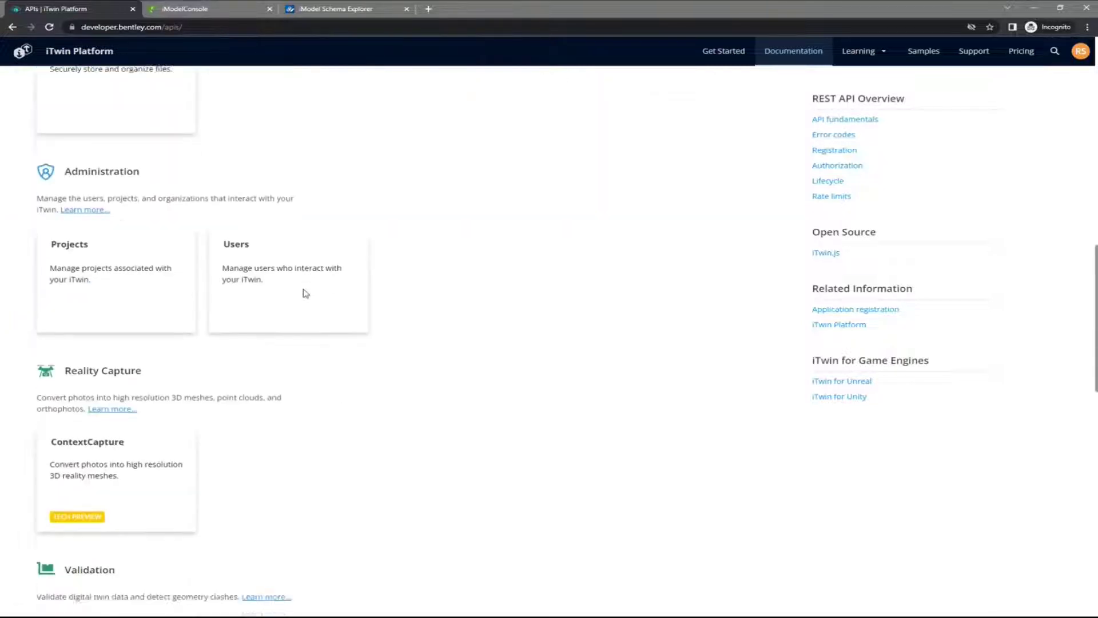
scroll(303, 294, "down", 1)
scroll(303, 294, "down", 1)
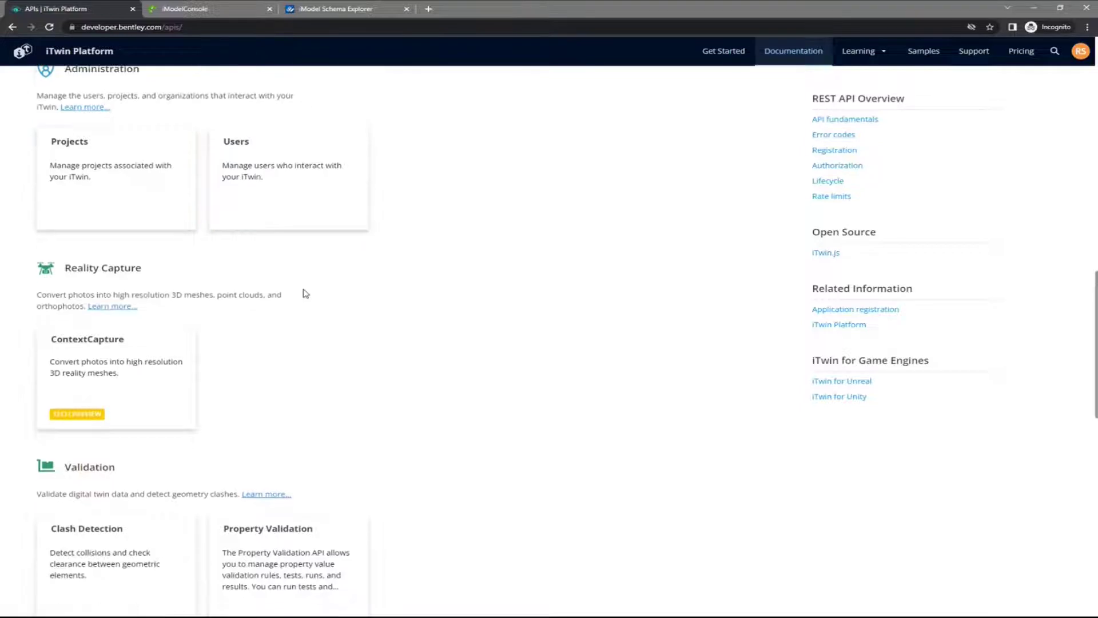
left_click(127, 176)
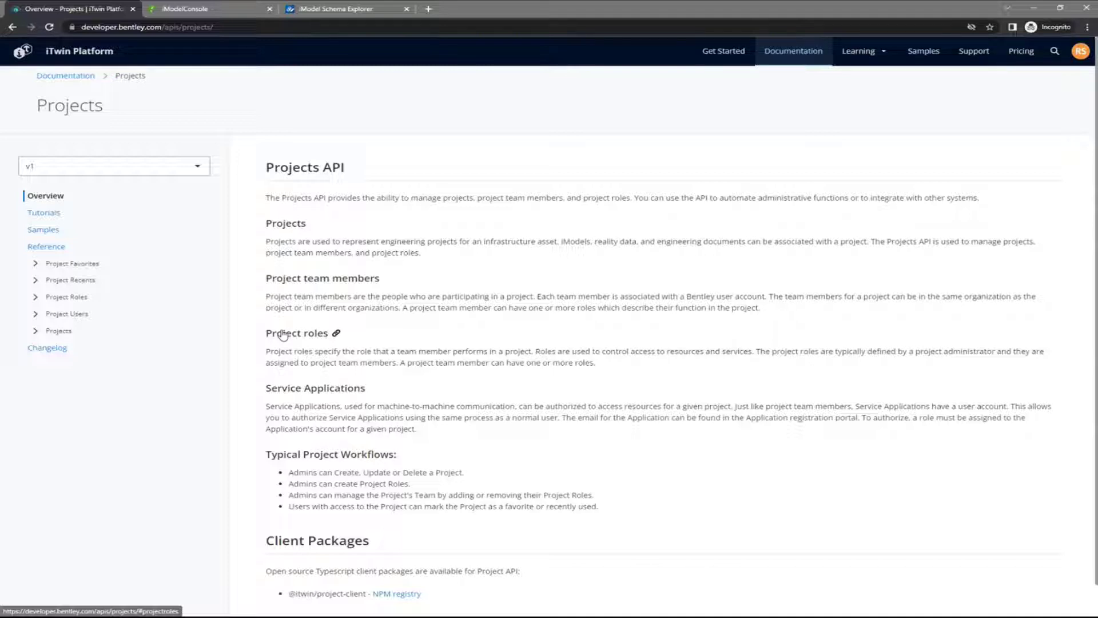
Step: Return to the documentation list and examine the API cards under Administration, Reality Capture, Validation, and Reporting & Insights
left_click(66, 78)
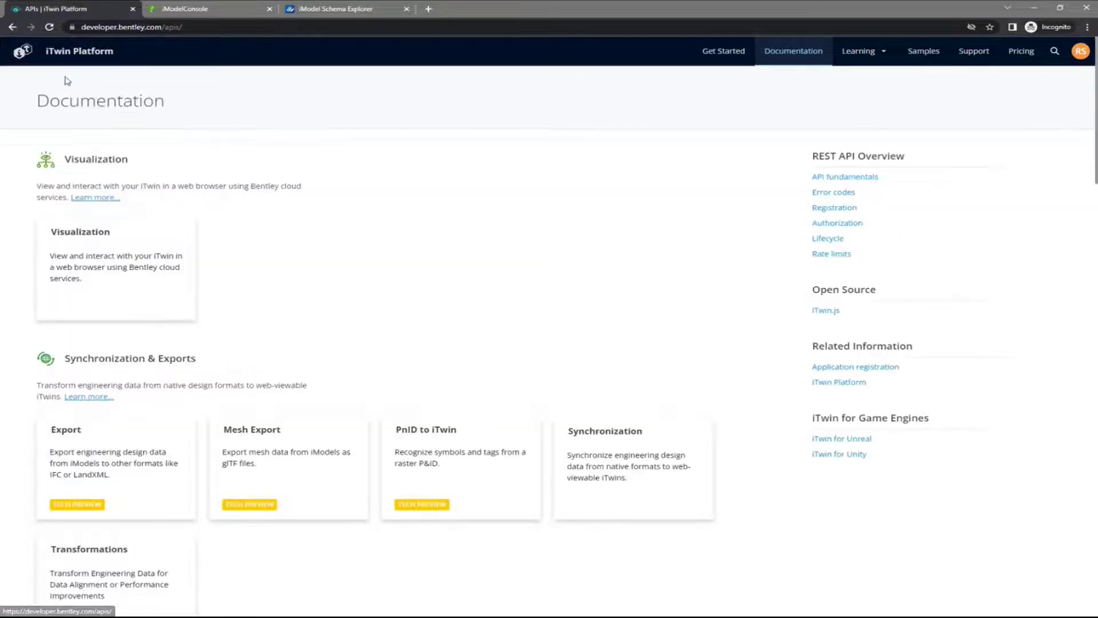
scroll(444, 293, "down", 4)
scroll(444, 293, "down", 12)
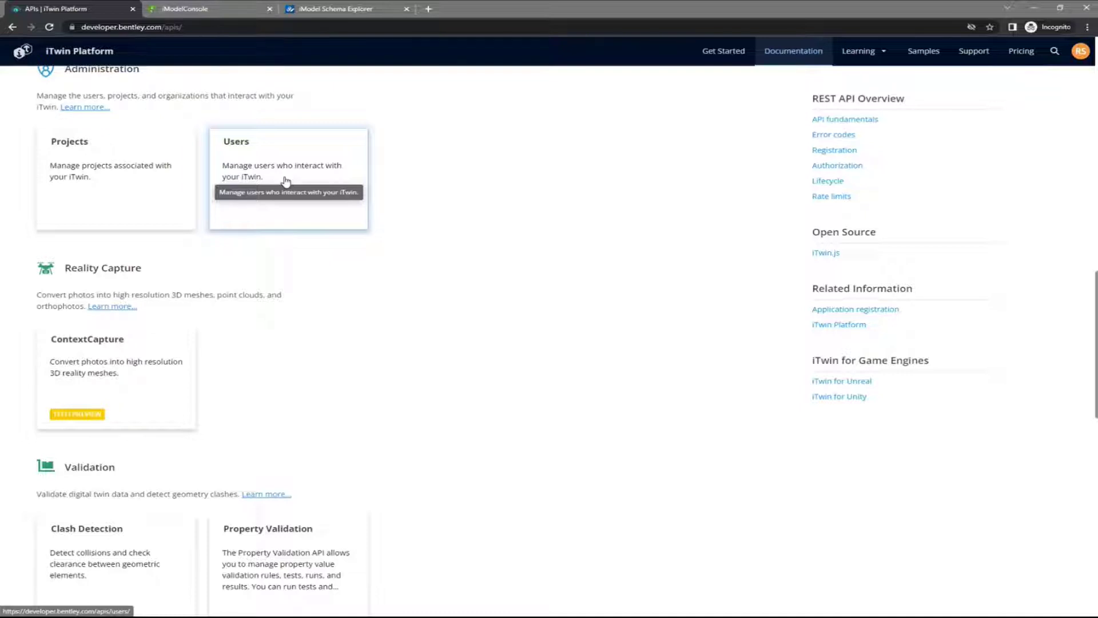
scroll(286, 180, "down", 5)
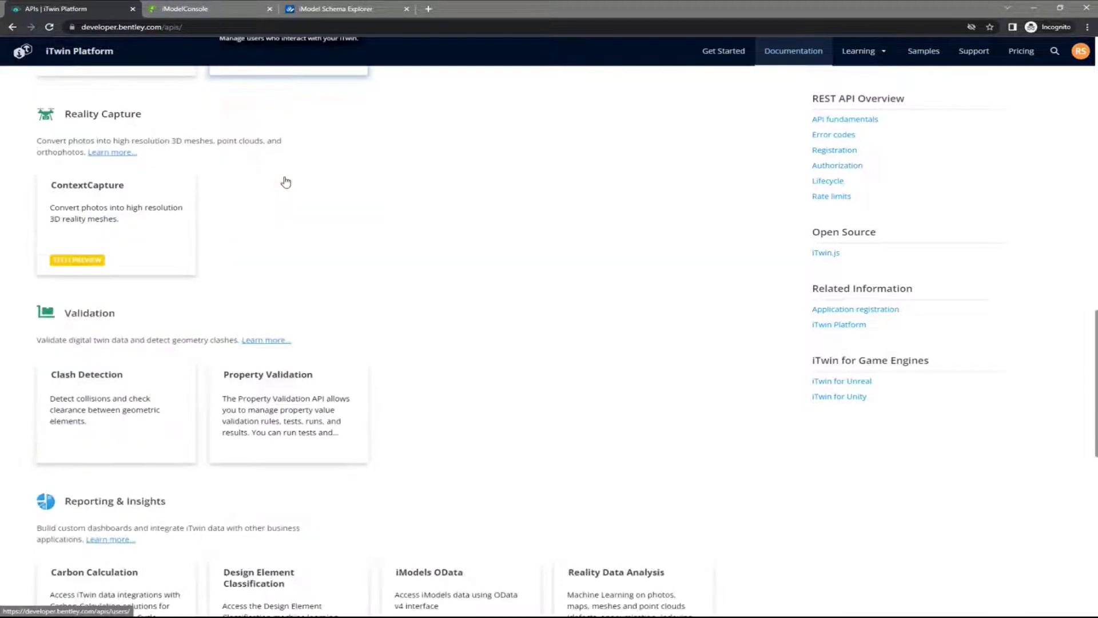
scroll(287, 181, "up", 2)
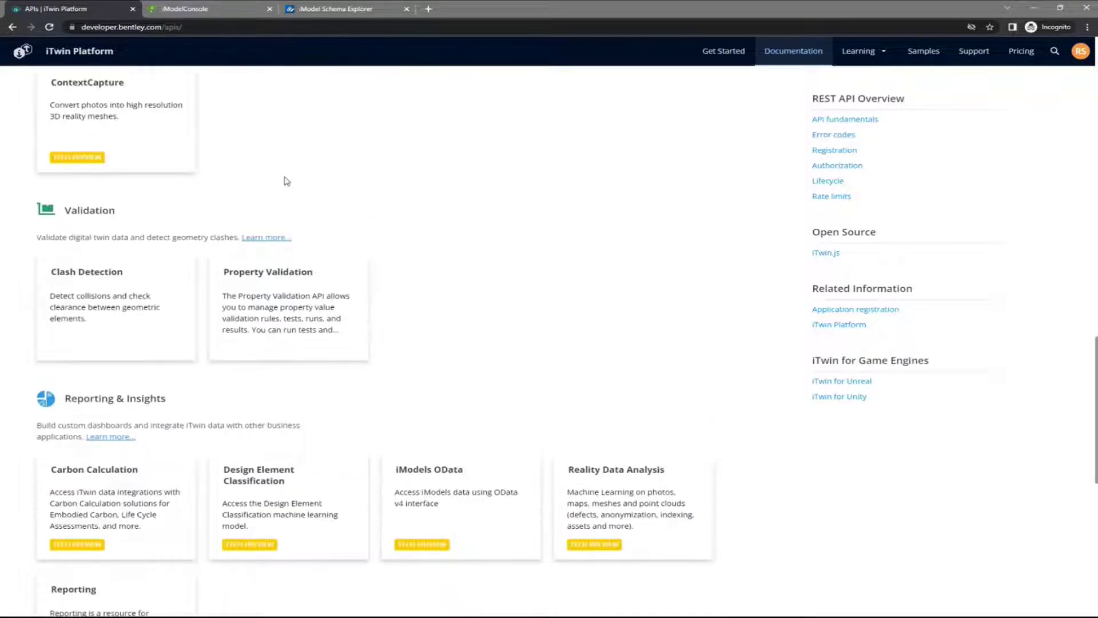
scroll(286, 180, "down", 2)
scroll(284, 179, "down", 1)
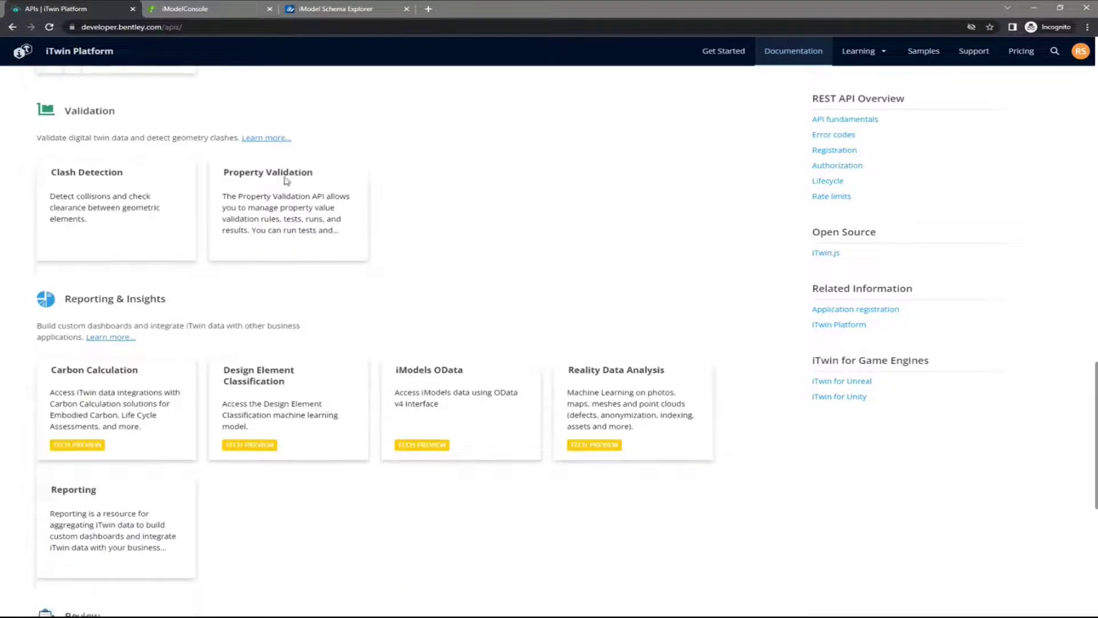
scroll(268, 175, "up", 4)
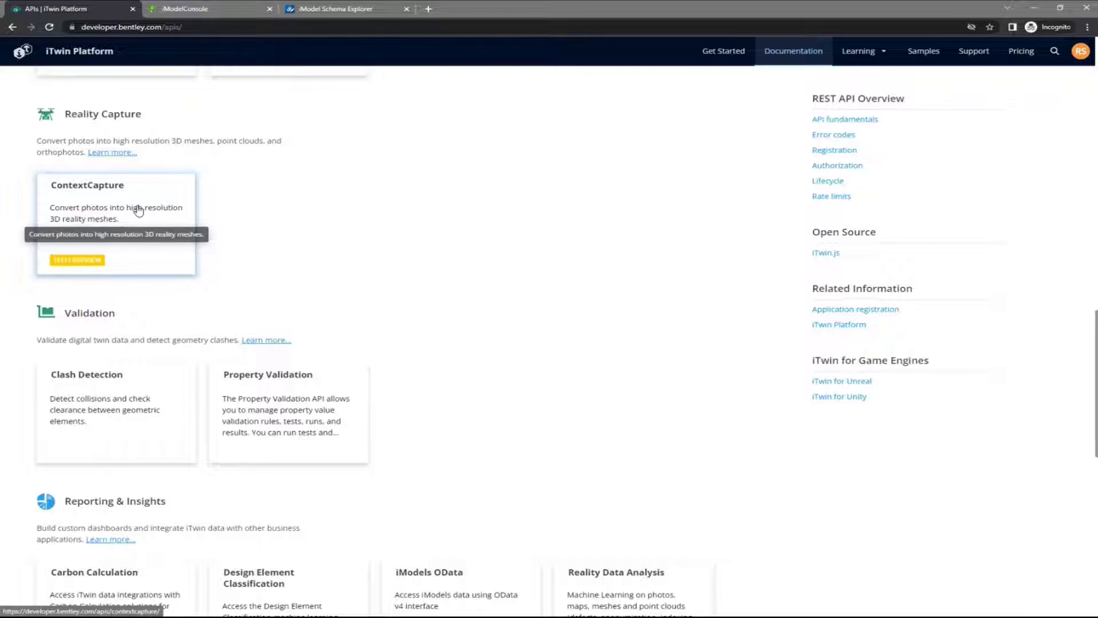
scroll(345, 227, "down", 3)
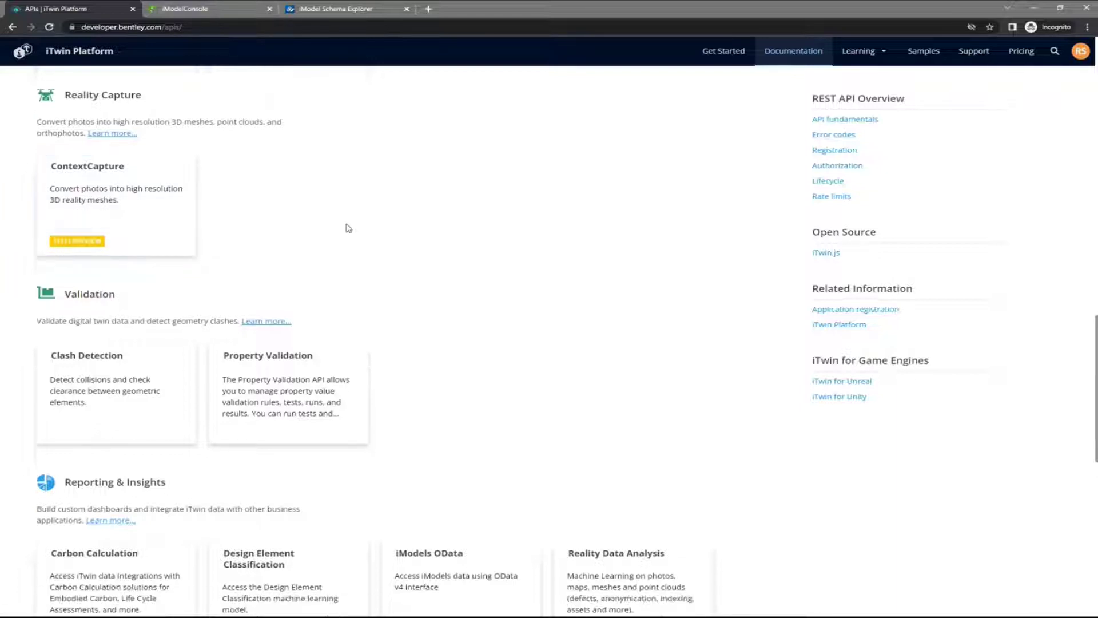
scroll(347, 228, "down", 1)
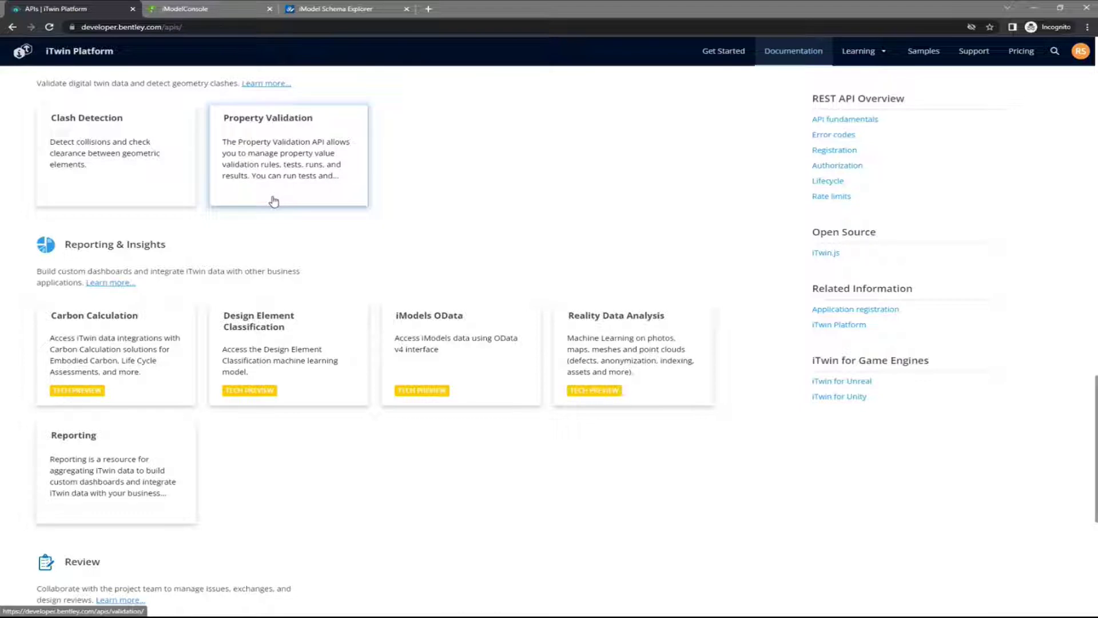
scroll(341, 205, "down", 3)
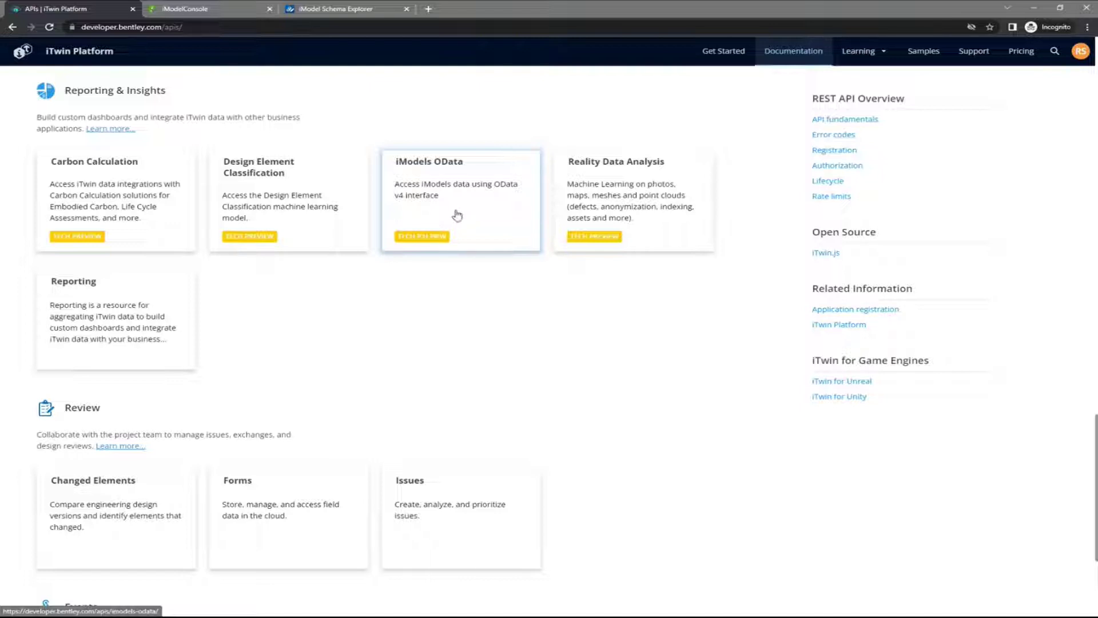
Step: Open the Reality Data Analysis API under Reporting & Insights and read the photo examples on its Context Scenes page
left_click(648, 214)
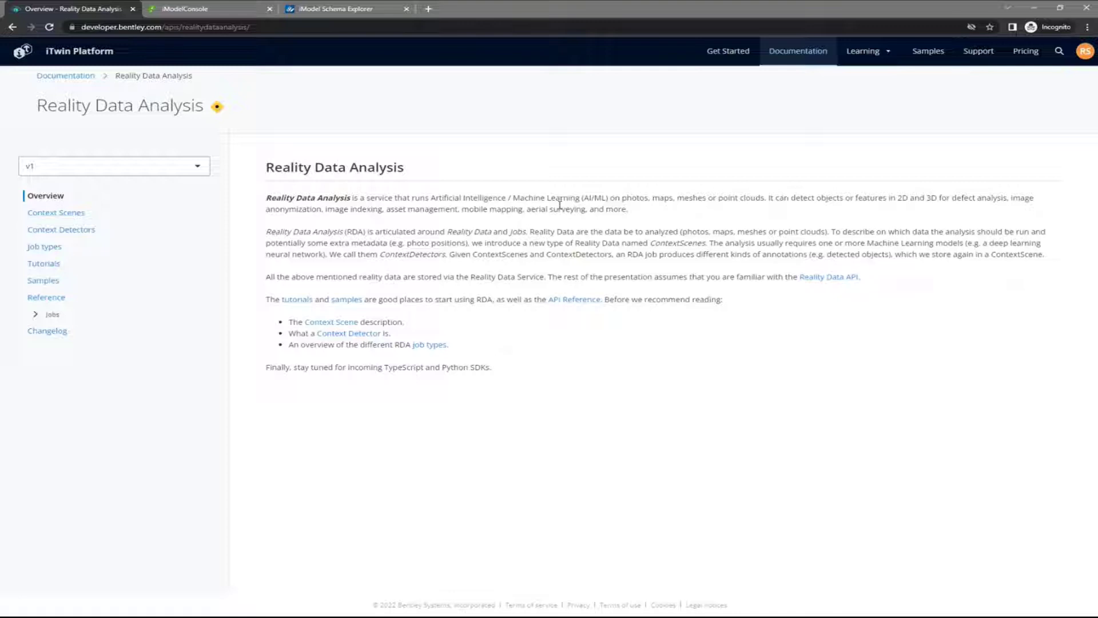
left_click(69, 215)
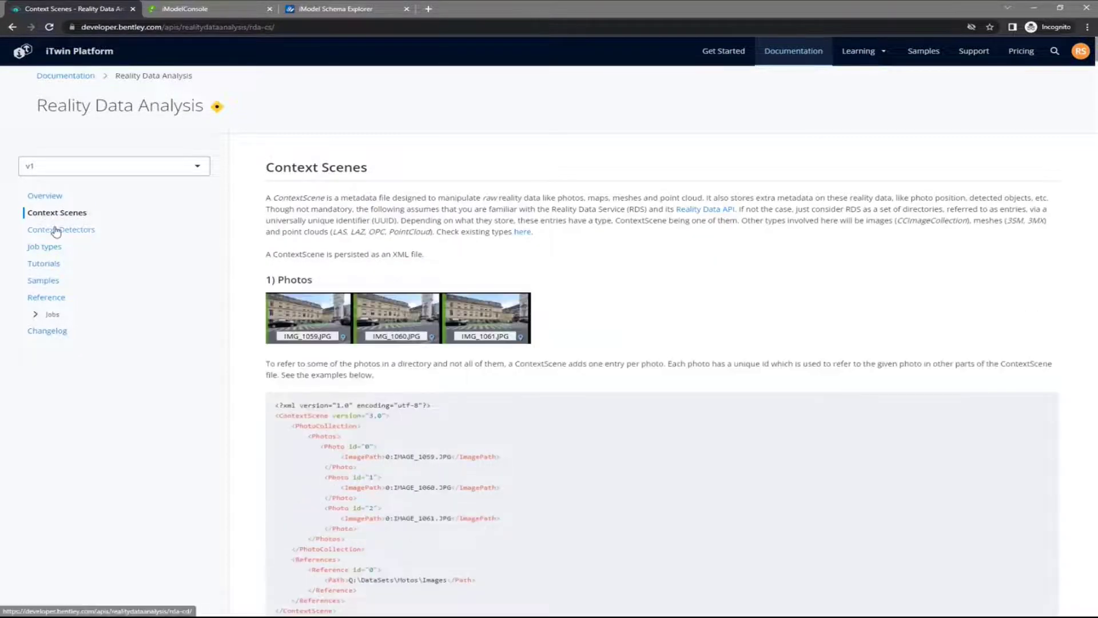
left_click(55, 230)
left_click(56, 212)
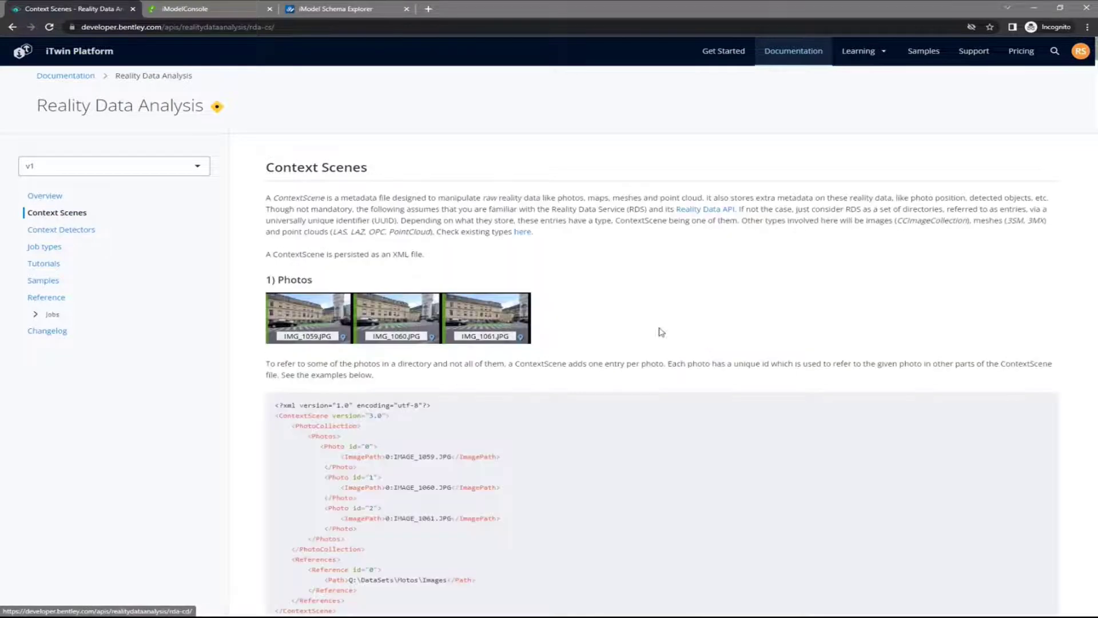
scroll(661, 332, "down", 3)
scroll(660, 332, "down", 6)
scroll(662, 331, "down", 20)
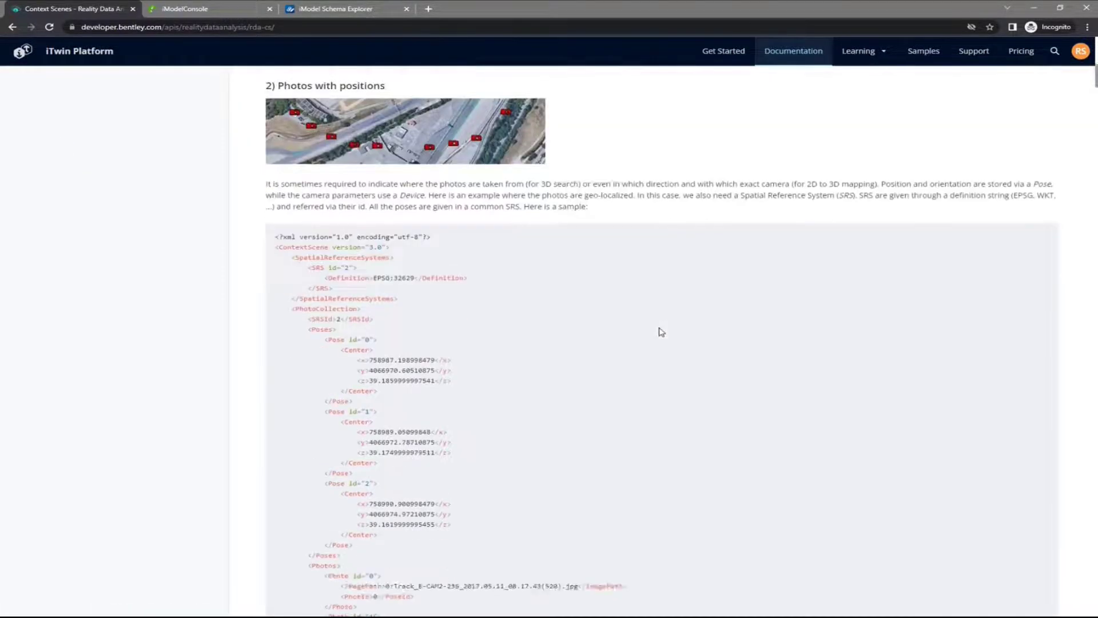
scroll(660, 331, "up", 20)
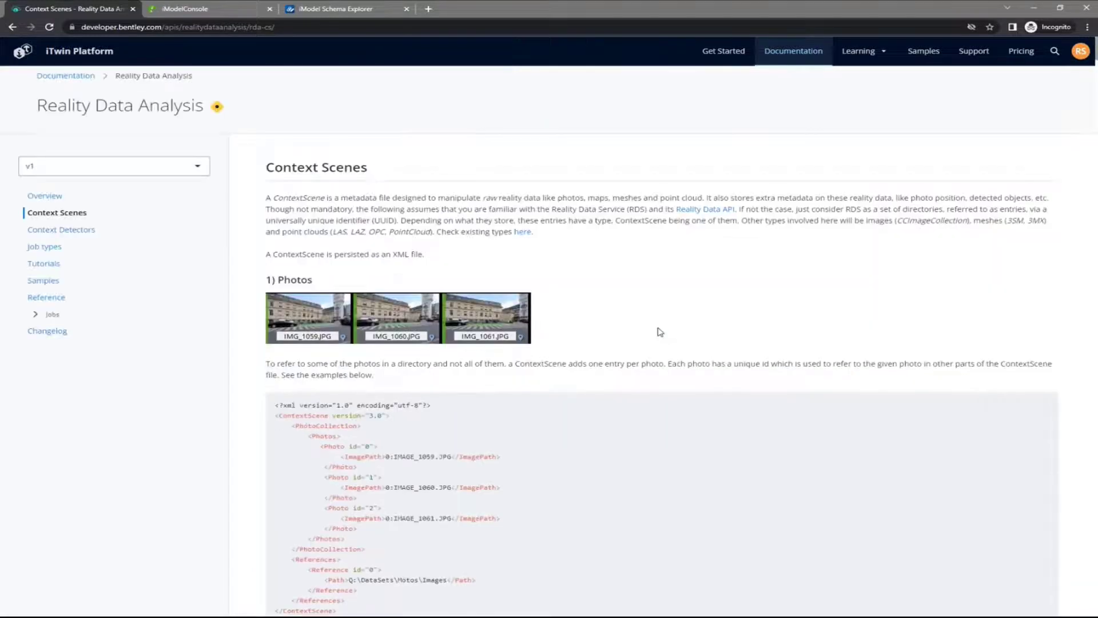
Step: View the Context Detectors page of the Reality Data Analysis documentation, followed by its Job types page
left_click(54, 197)
left_click(62, 231)
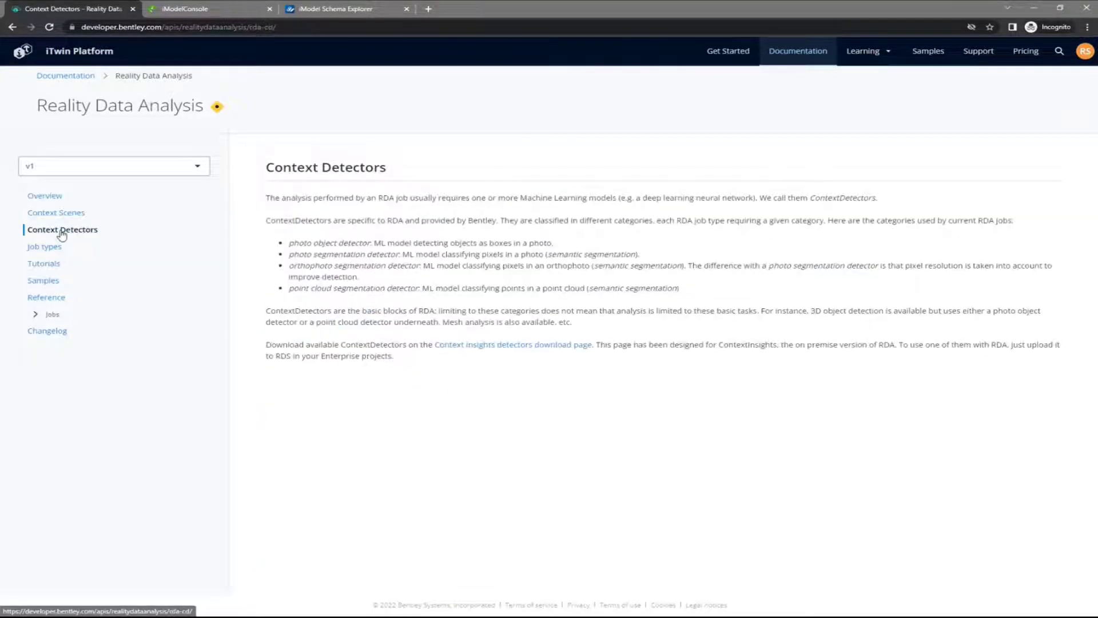
left_click(49, 248)
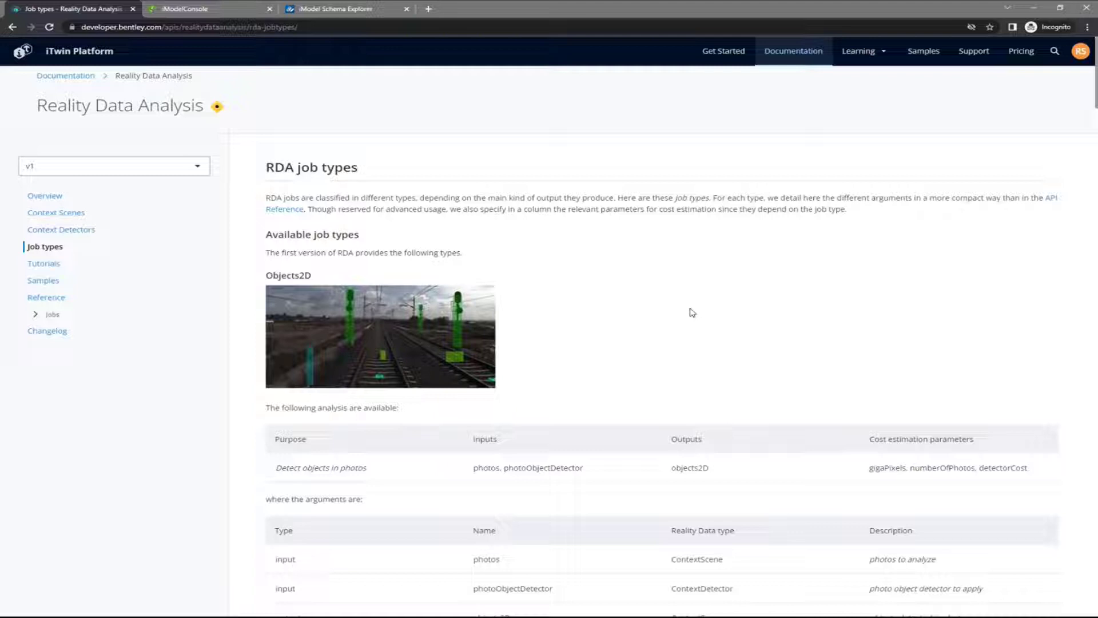
Step: Examine the available and upcoming RDA job types, from Objects2D and Segmentation2D through Segmentation3D and Lines3D to ChangeDetection
scroll(692, 312, "down", 2)
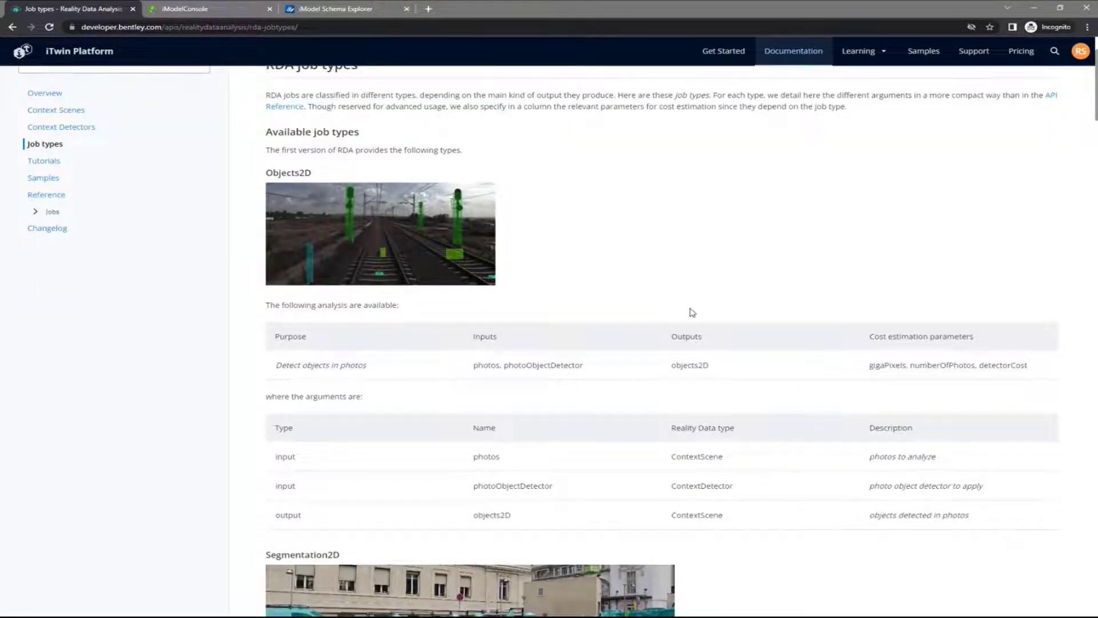
scroll(692, 312, "down", 6)
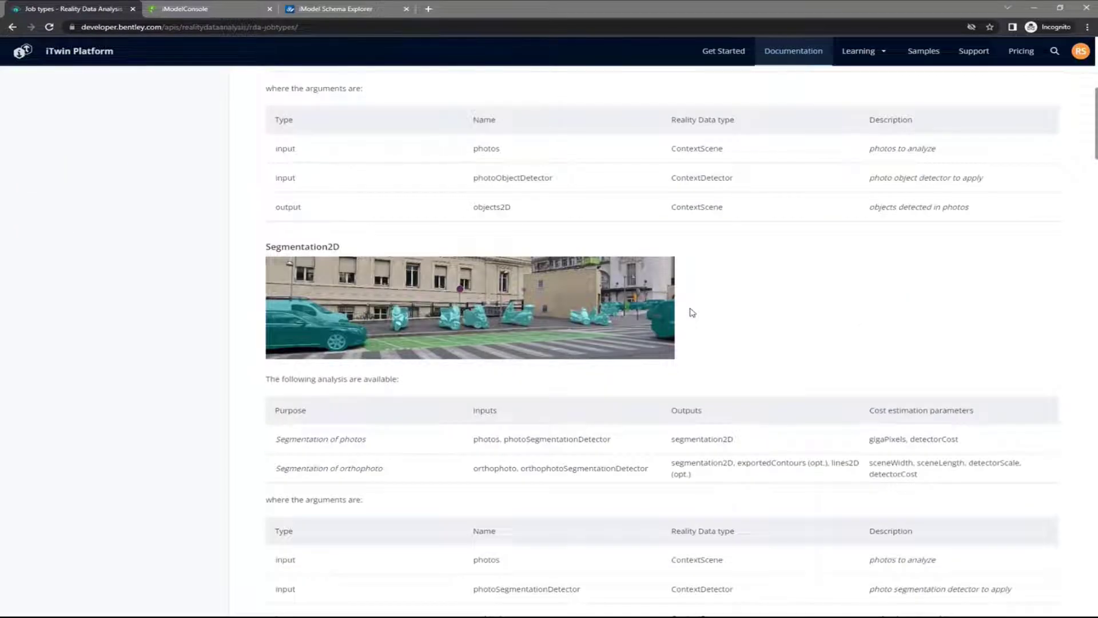
scroll(692, 311, "down", 10)
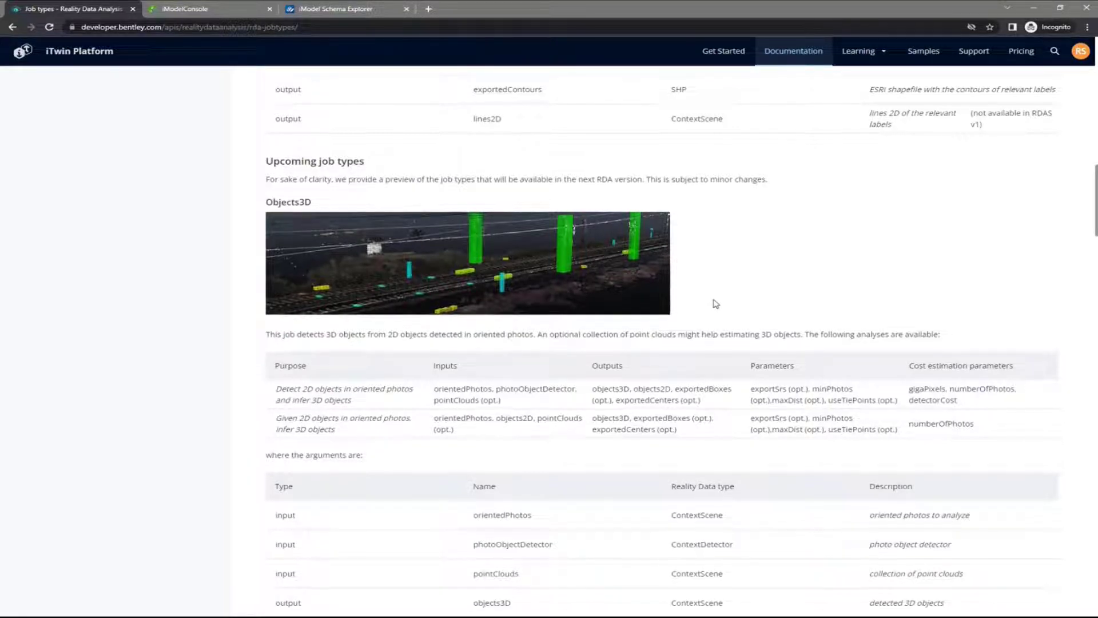
scroll(714, 303, "down", 10)
scroll(714, 303, "down", 2)
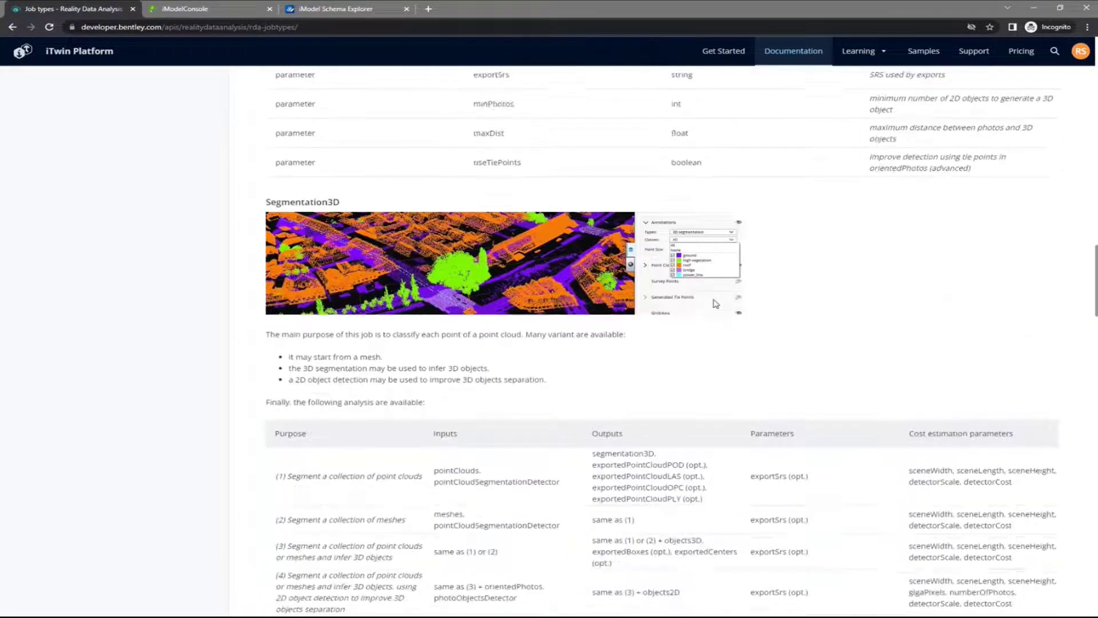
scroll(715, 304, "up", 12)
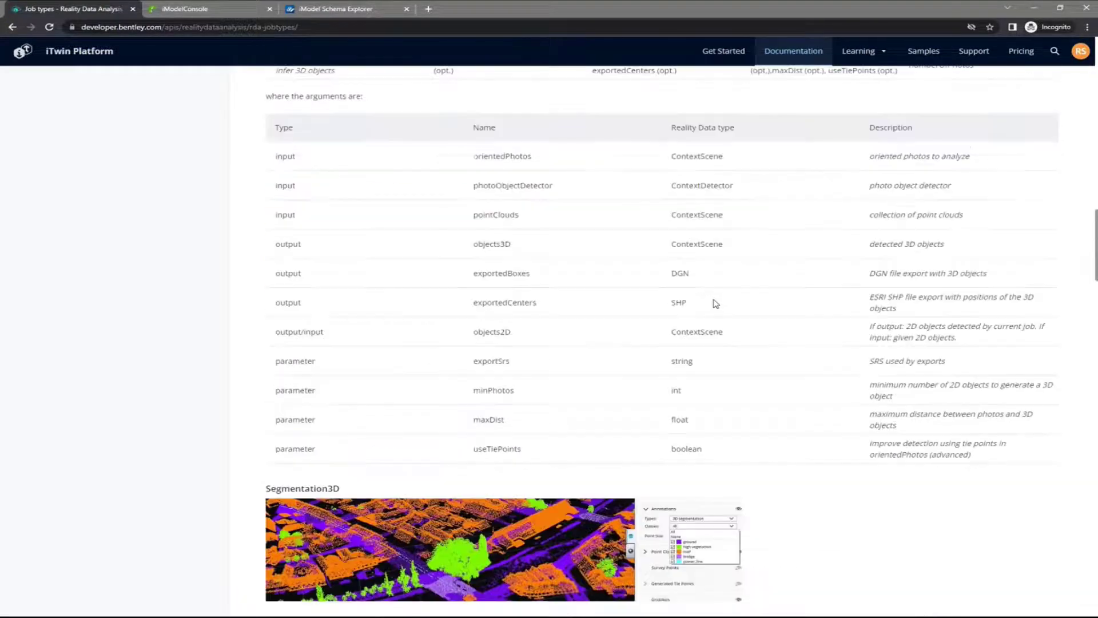
scroll(714, 304, "up", 11)
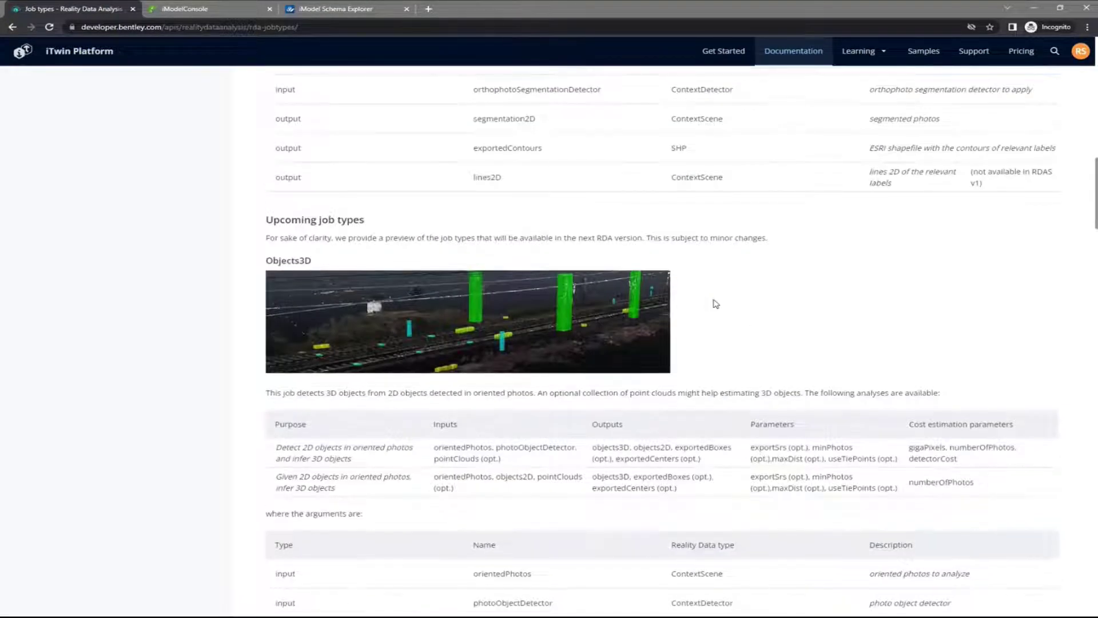
scroll(715, 304, "up", 7)
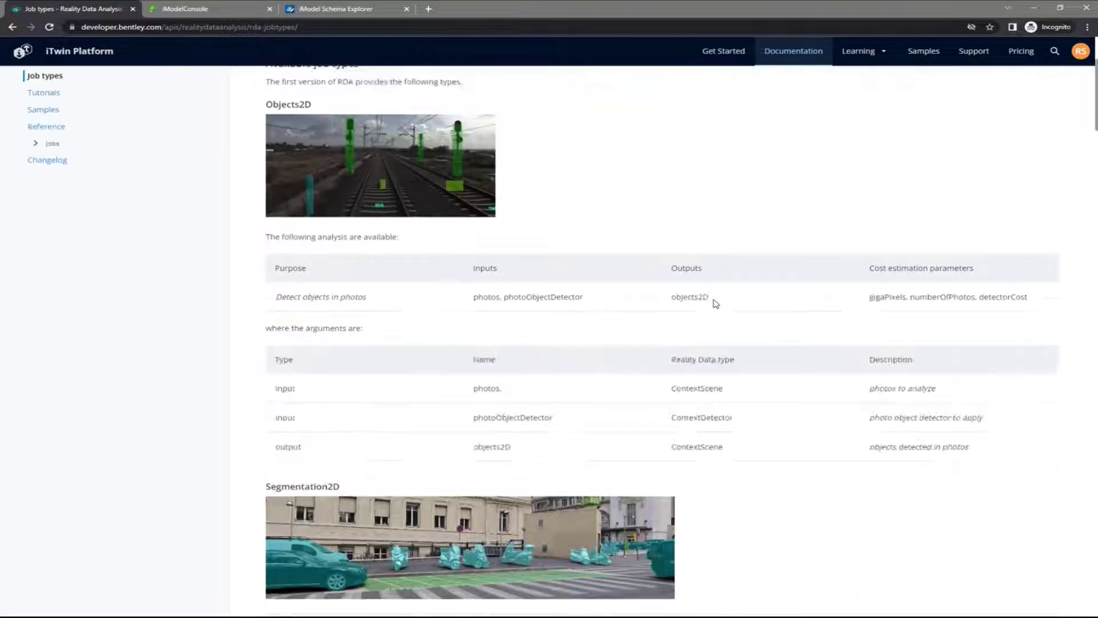
scroll(715, 303, "down", 17)
scroll(715, 304, "down", 20)
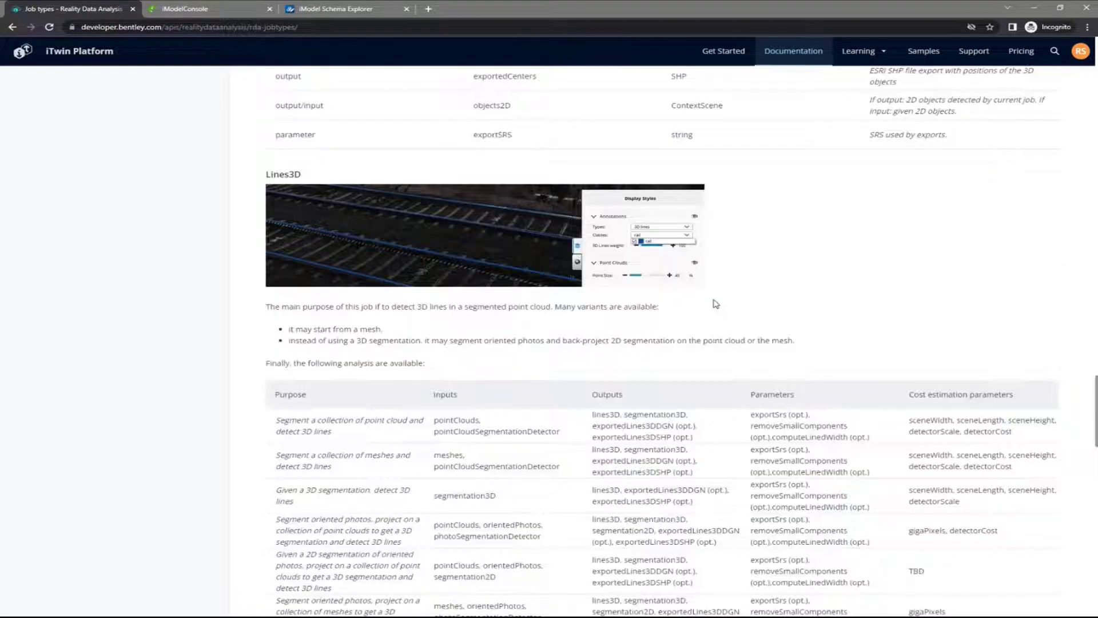
scroll(714, 304, "down", 10)
scroll(714, 303, "down", 14)
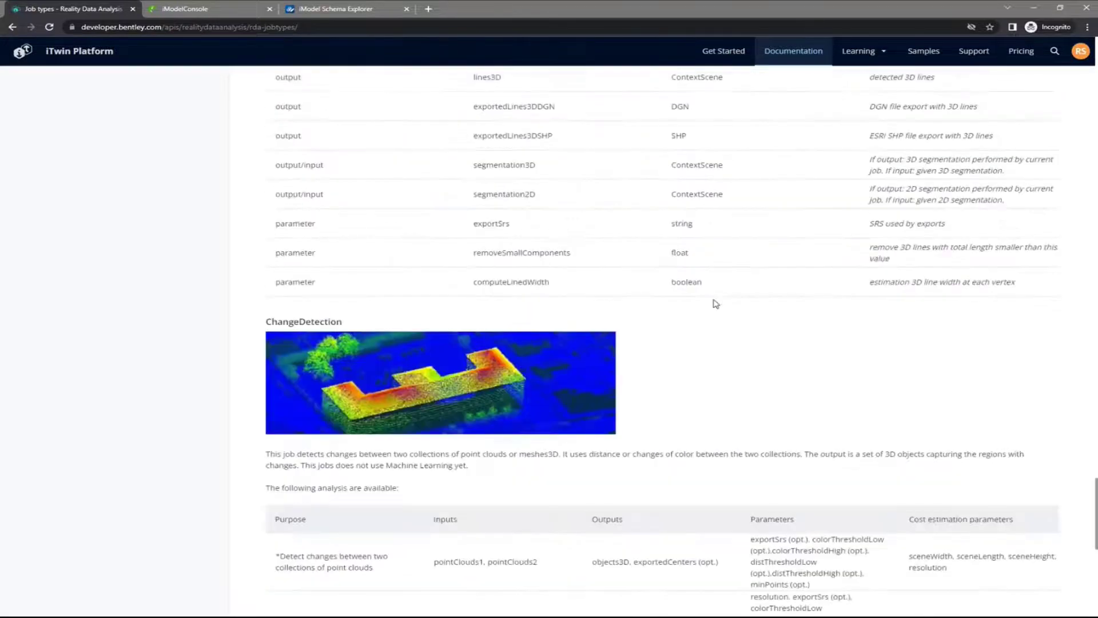
scroll(715, 304, "up", 20)
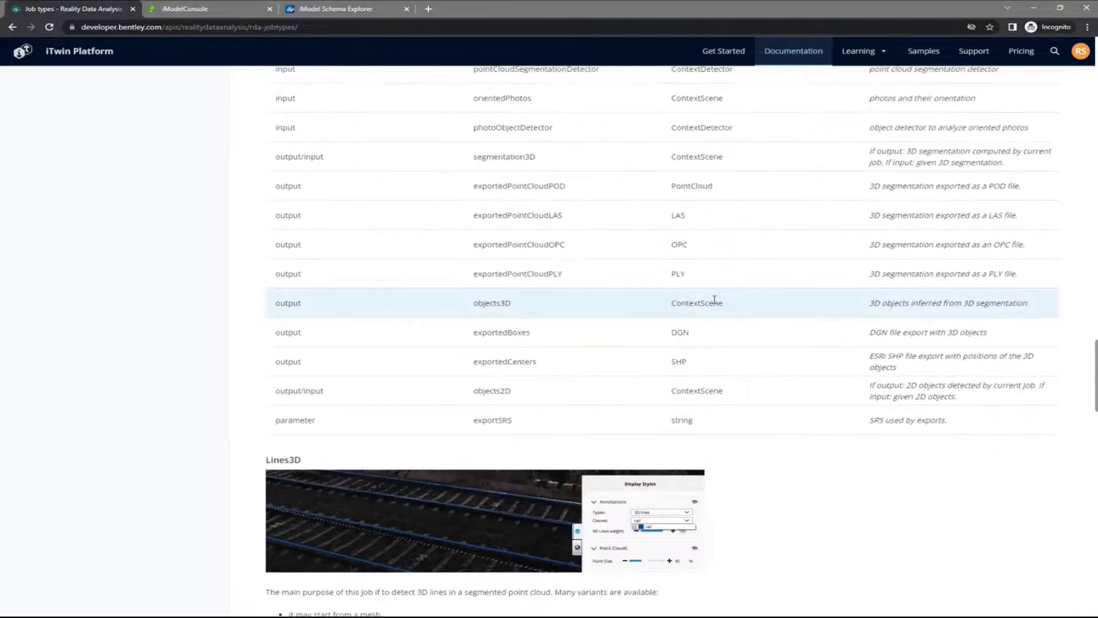
scroll(714, 303, "up", 20)
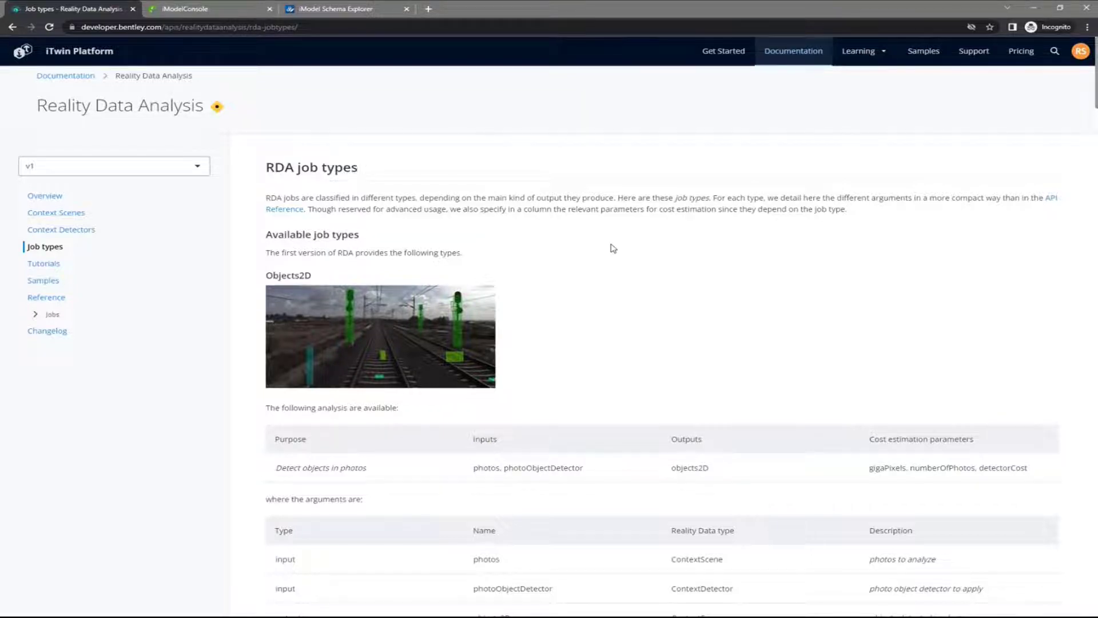
Step: Leave the RDA job types page and return to the main documentation list
scroll(610, 246, "down", 1)
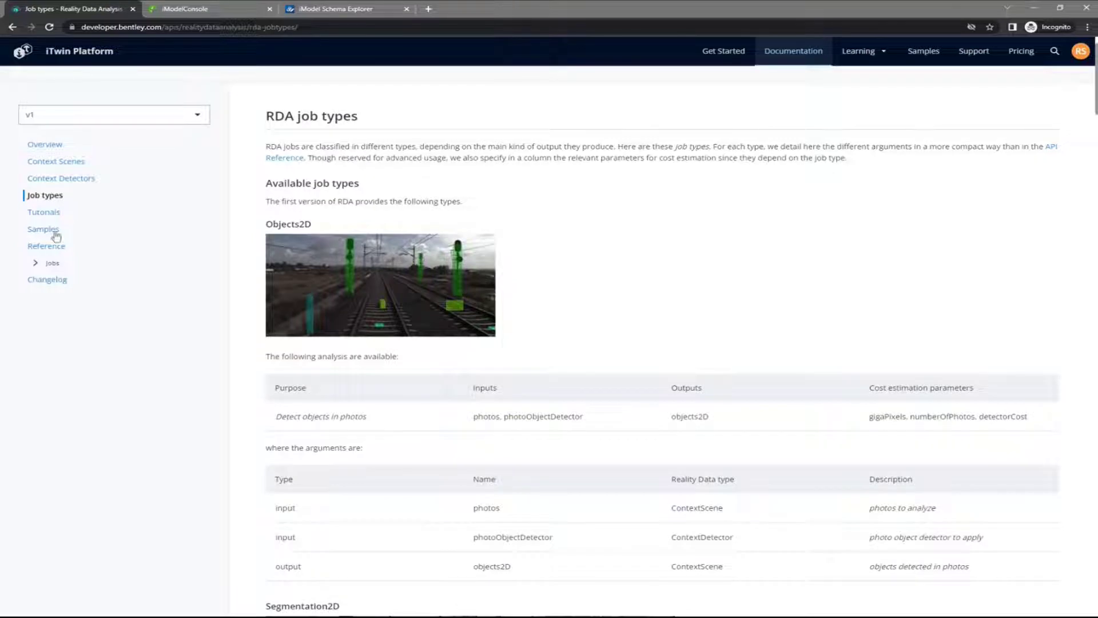
scroll(171, 240, "up", 1)
left_click(57, 75)
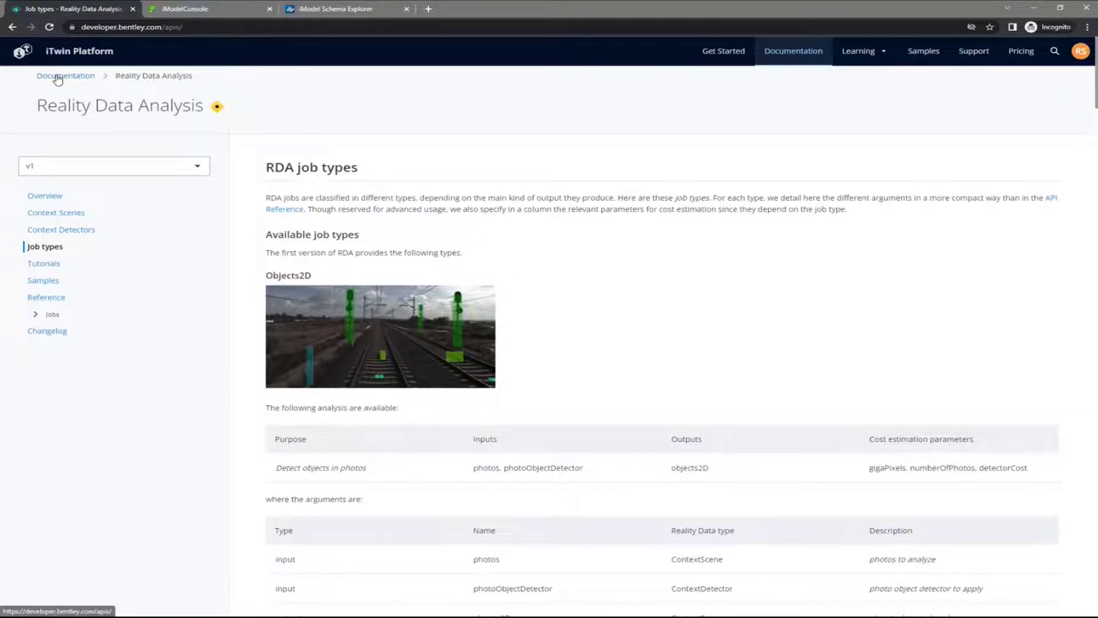
Step: Browse the API categories from Digital Twin Management through Reporting & Insights and Review to Events
scroll(710, 275, "down", 15)
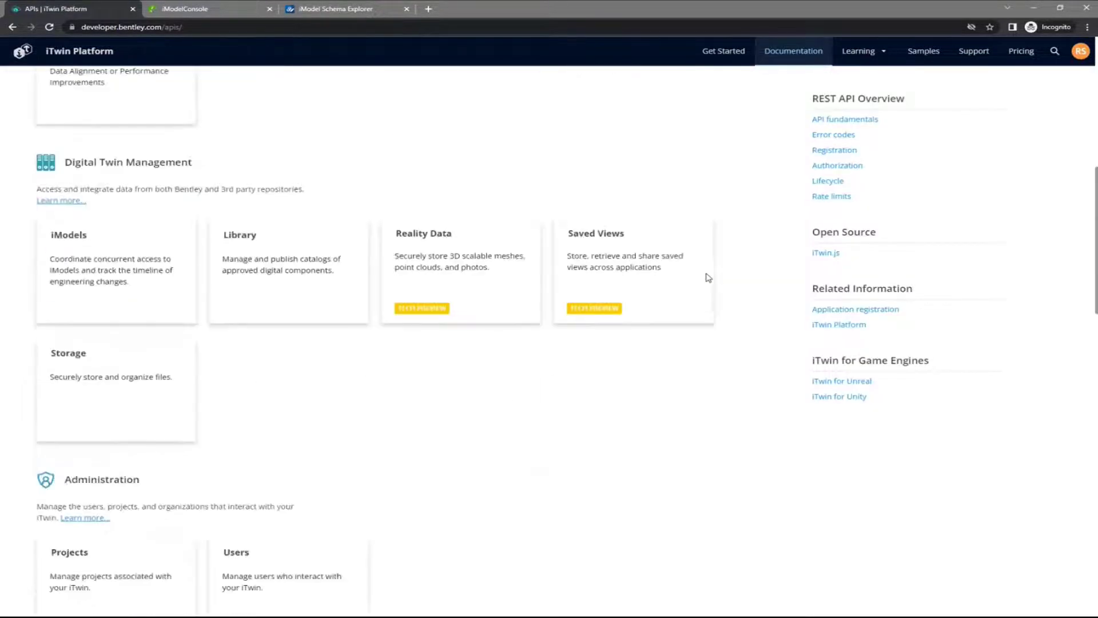
scroll(708, 278, "down", 4)
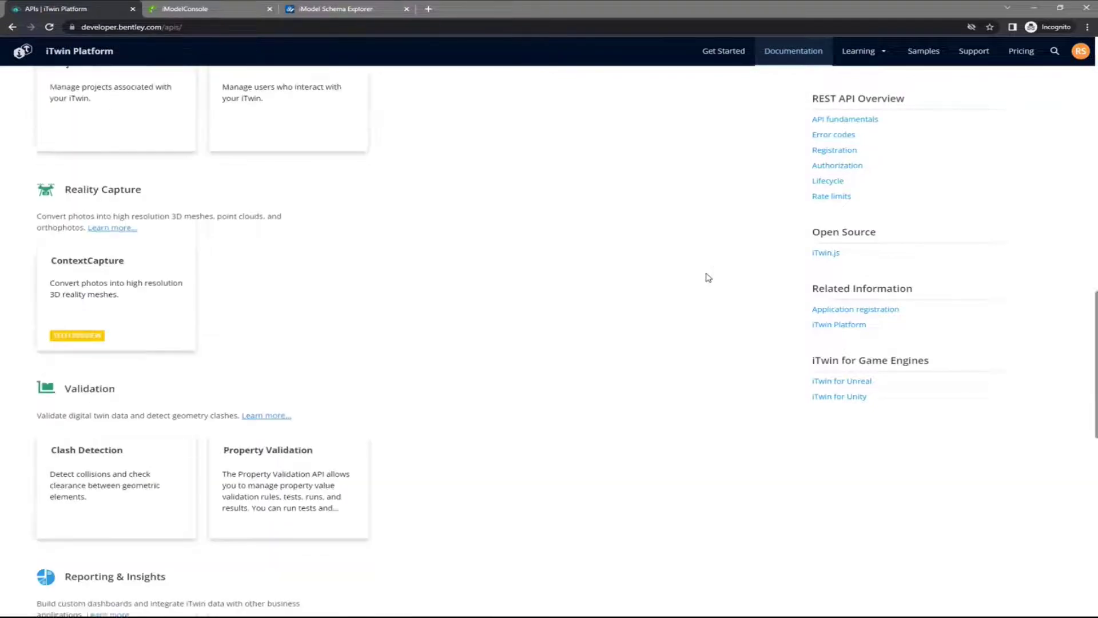
scroll(707, 277, "down", 10)
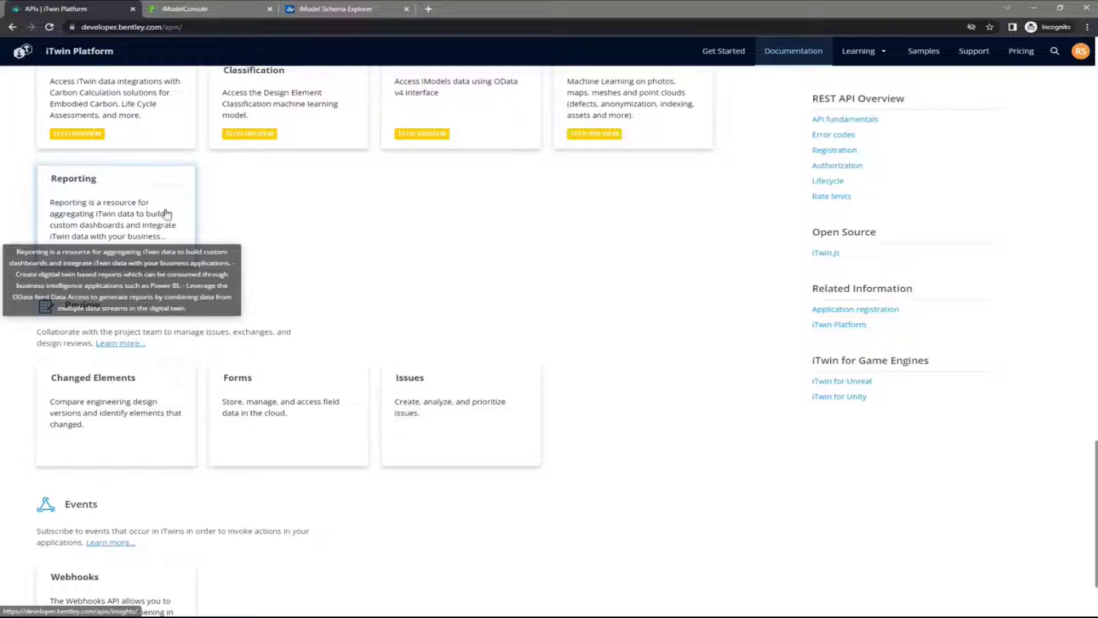
scroll(351, 252, "down", 1)
scroll(351, 253, "down", 1)
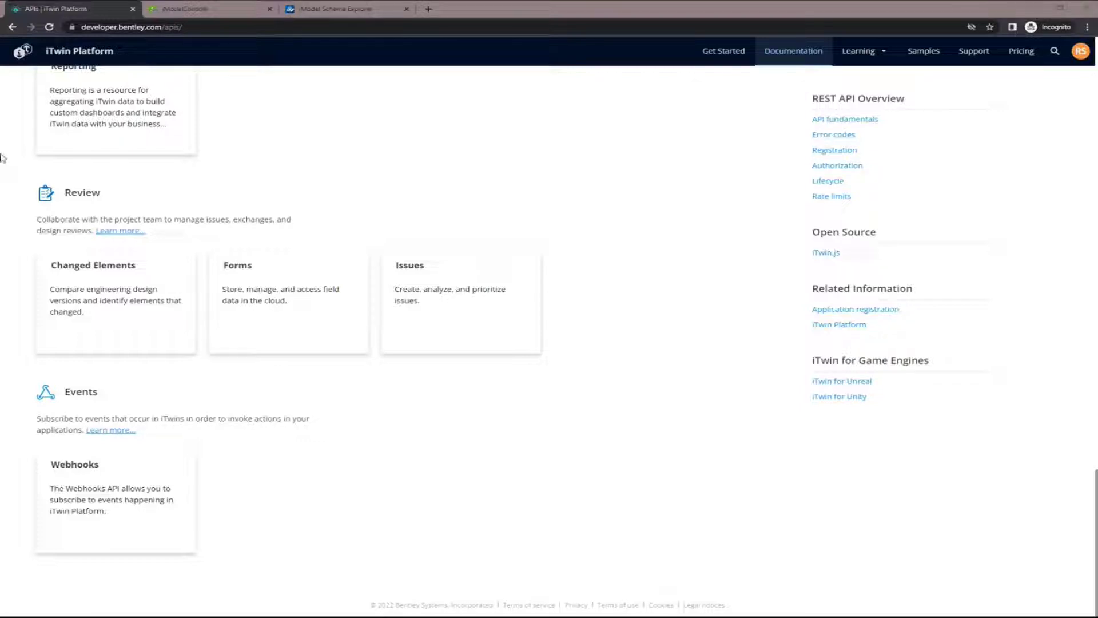
Step: Open the Users API under Administration and view the reference page of its GET me operation
left_click(385, 414)
scroll(386, 414, "up", 5)
scroll(387, 414, "up", 15)
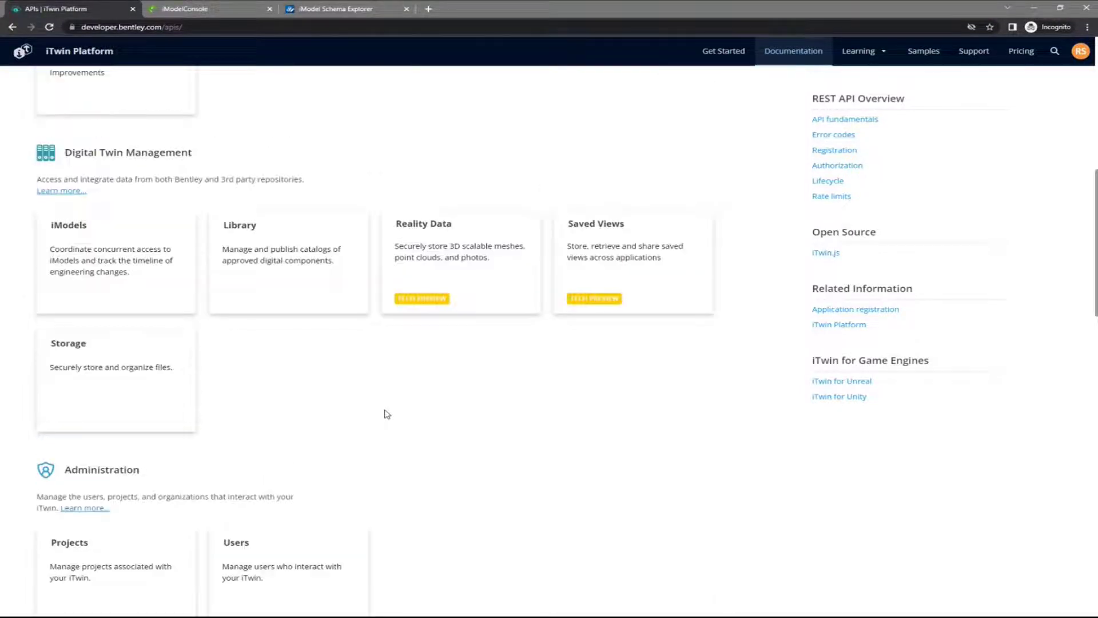
scroll(387, 414, "down", 3)
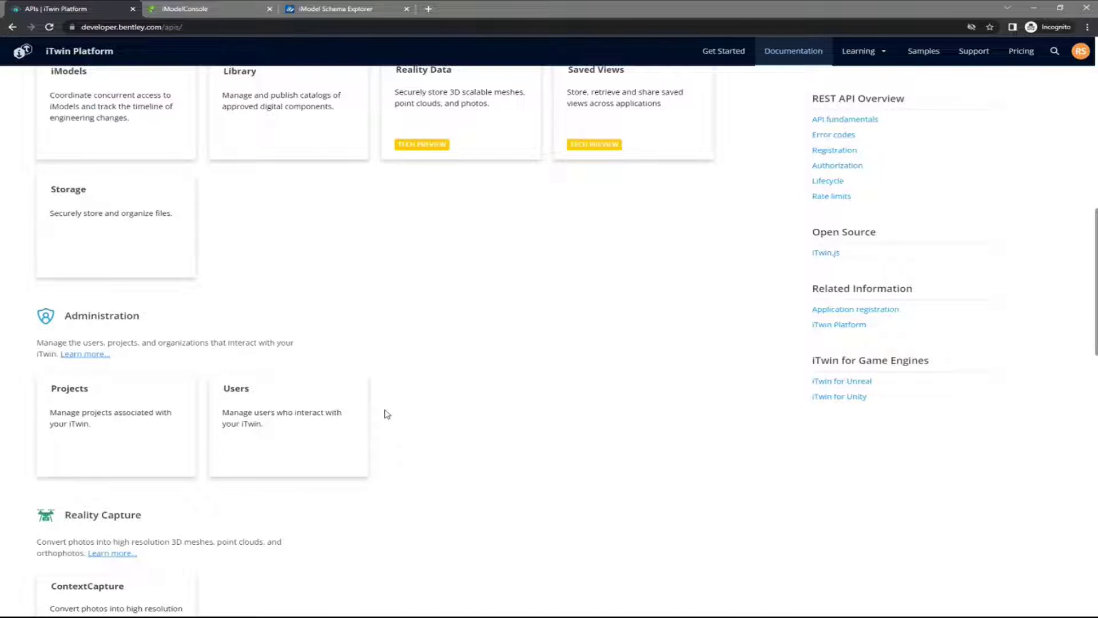
left_click(253, 428)
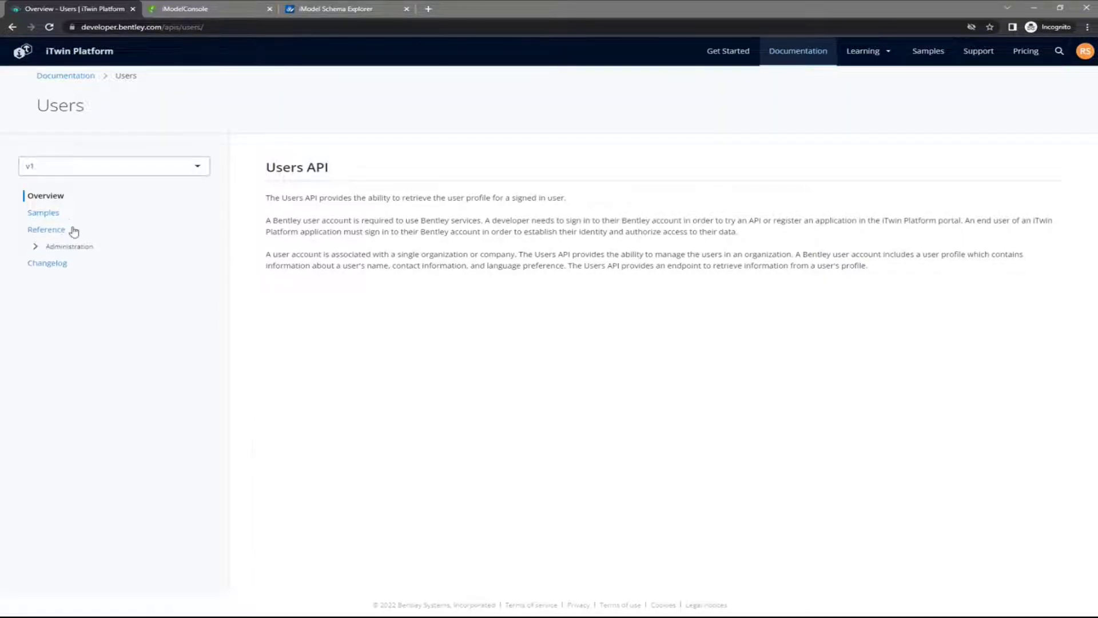
left_click(71, 246)
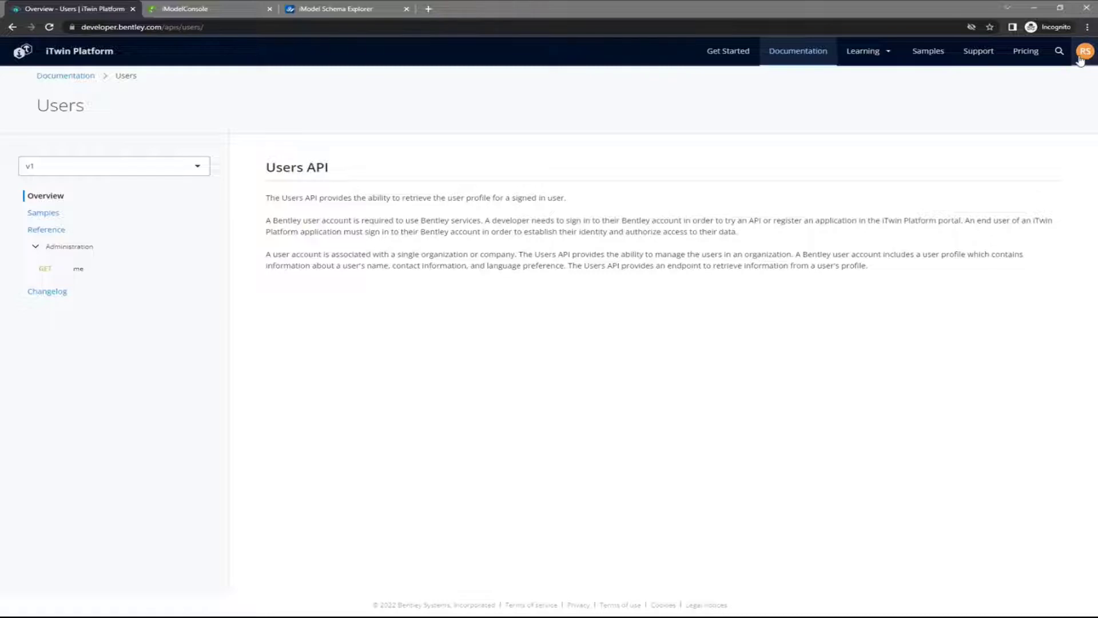
left_click(79, 271)
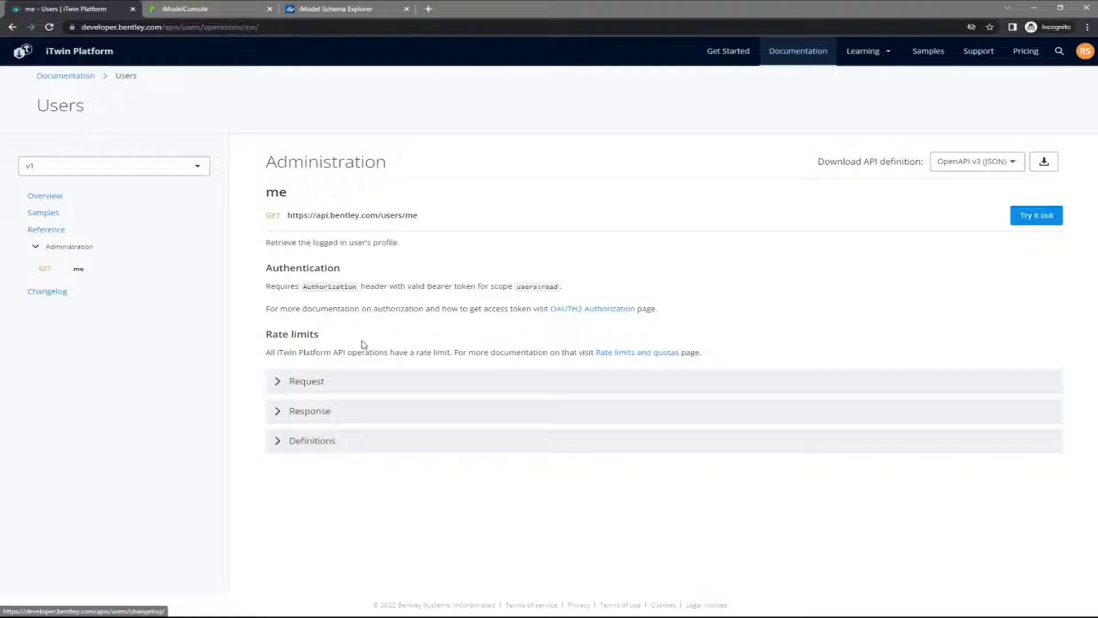
Step: Try out the me operation with authorizationCode authorization, inspect the bearer token in the Authorization header, and execute the request
left_click(1035, 221)
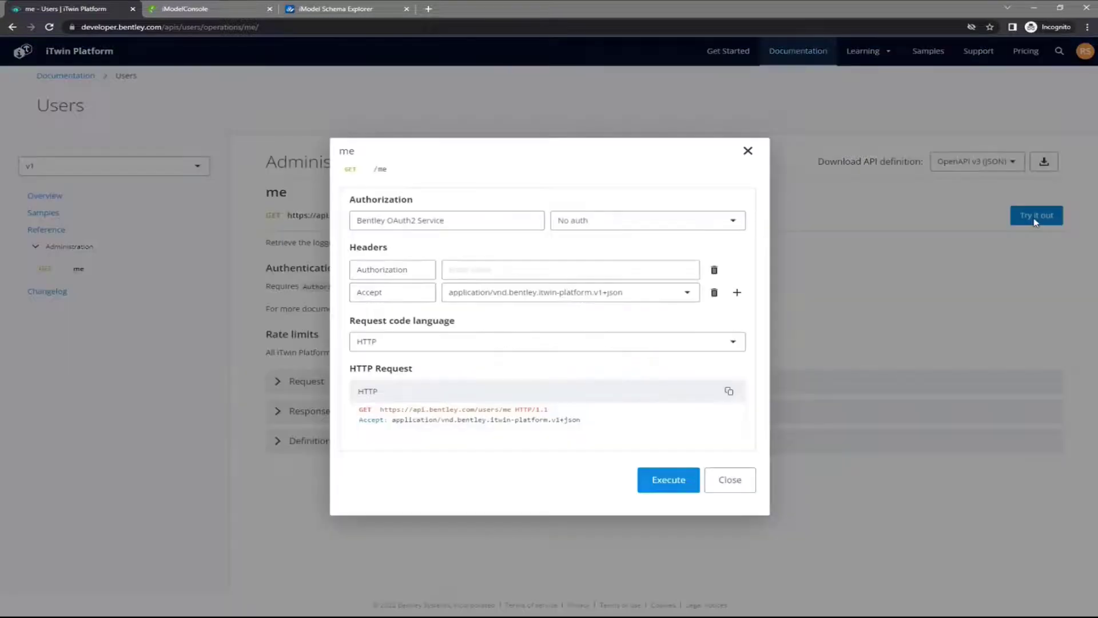
left_click(617, 223)
left_click(606, 258)
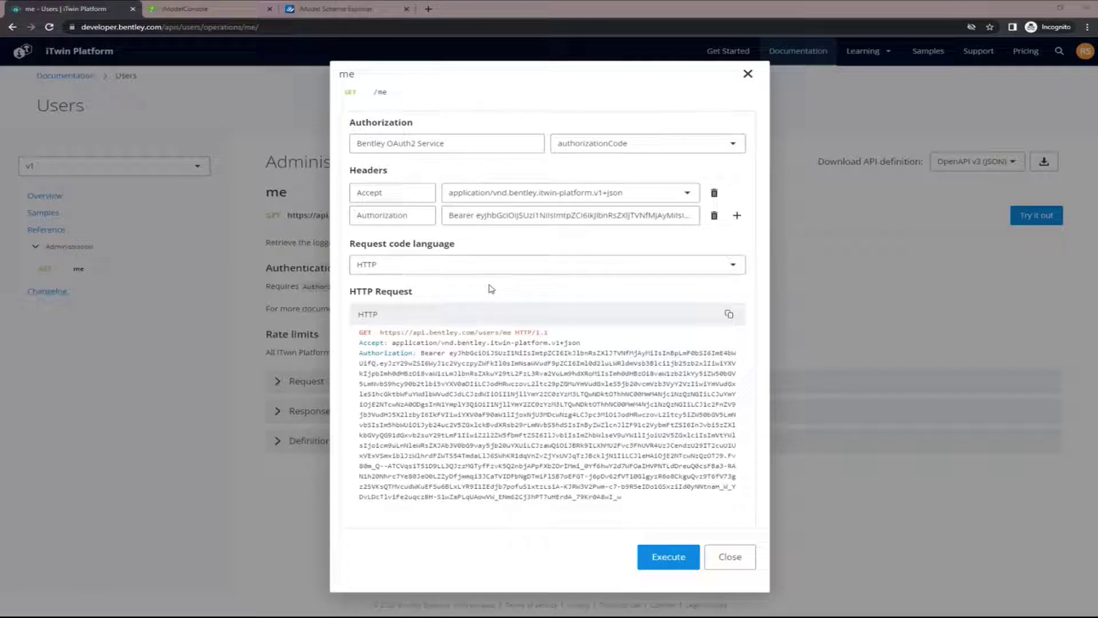
double_click(478, 216)
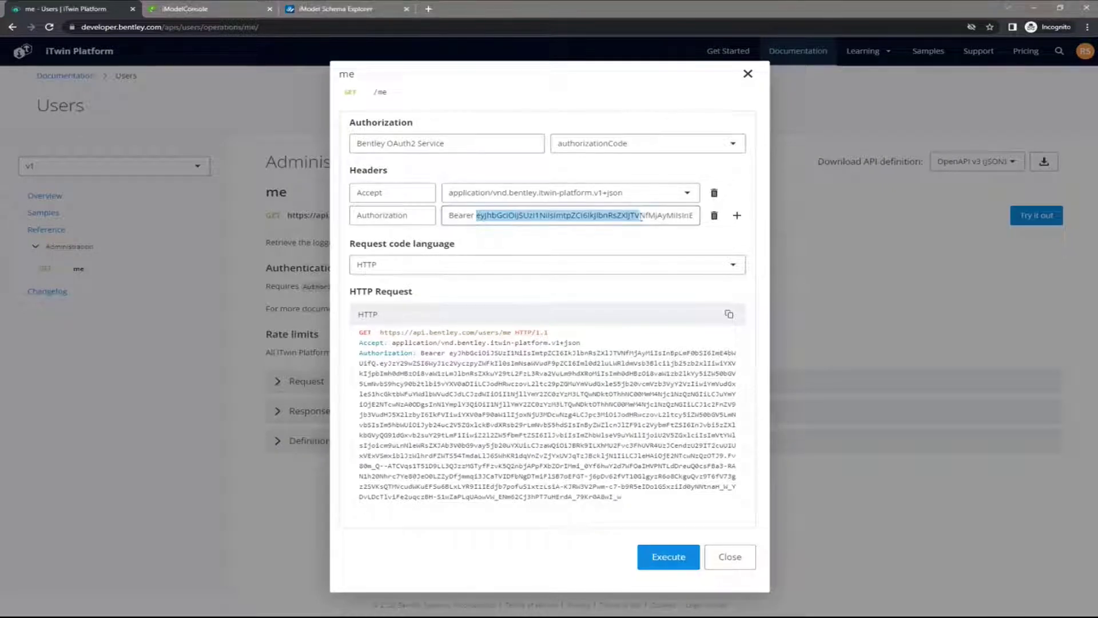
left_click(600, 228)
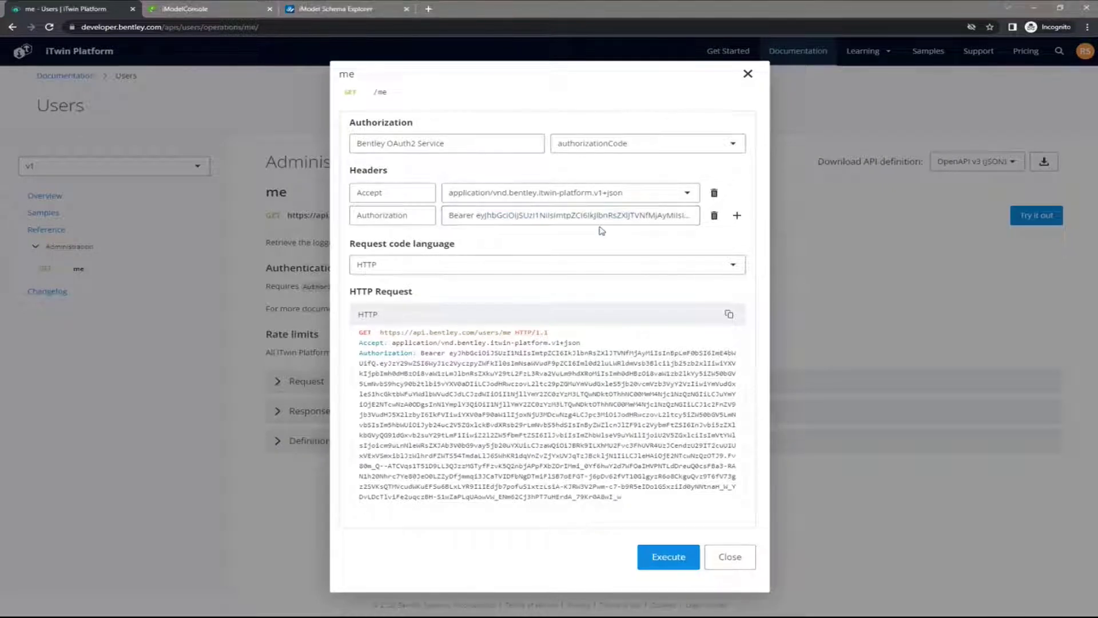
left_click(669, 560)
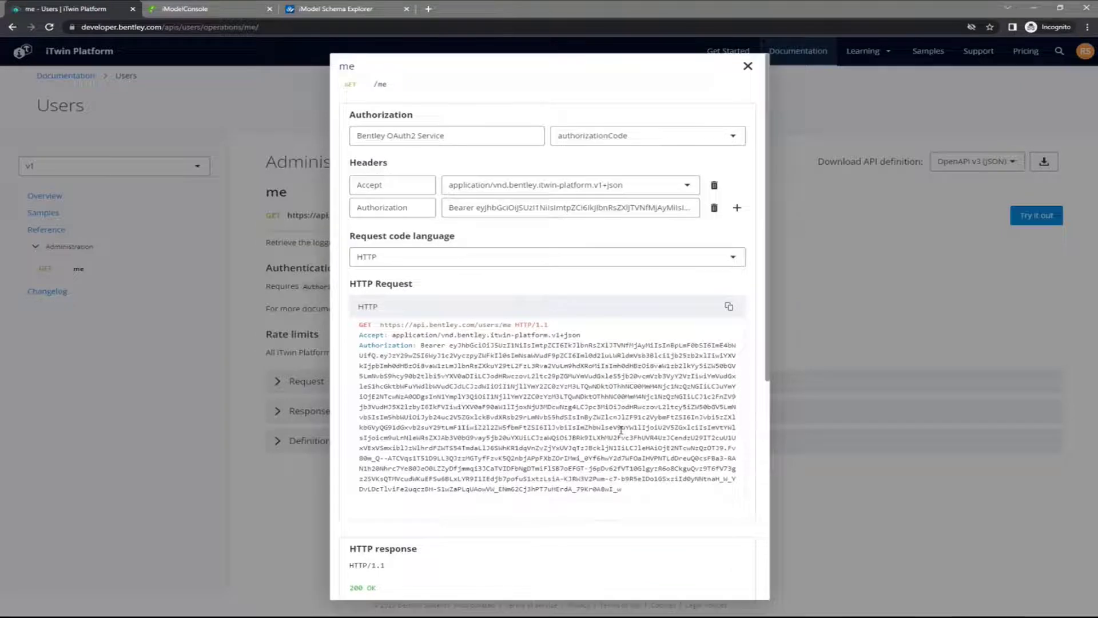
Step: Examine the HTTP response of the me request, highlight the returned user profile object, and close the request dialog
scroll(621, 429, "down", 6)
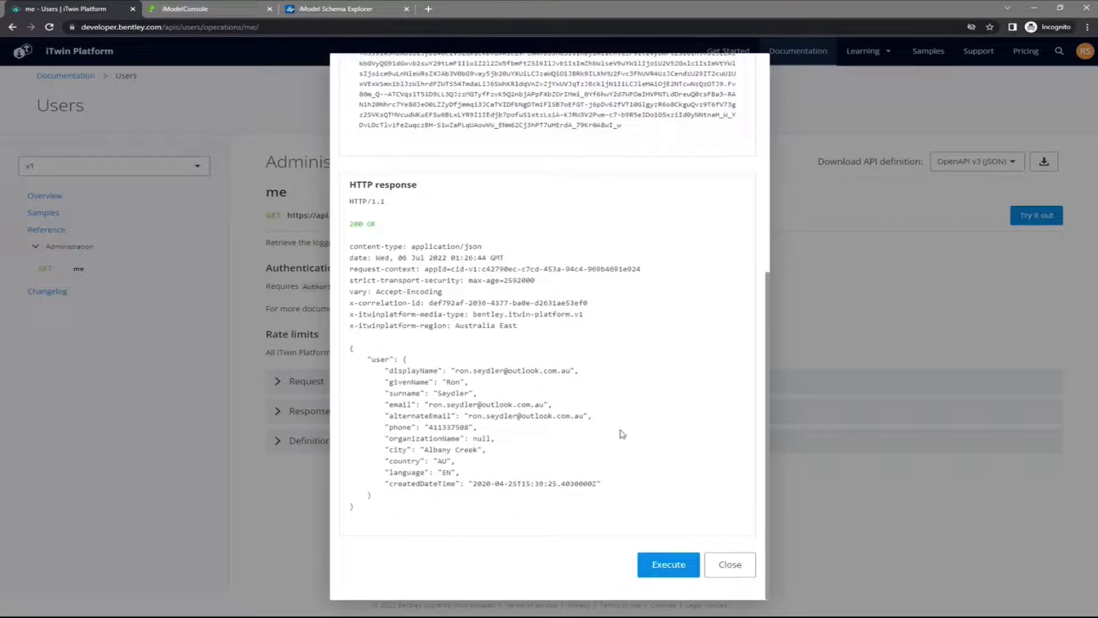
scroll(622, 433, "up", 2)
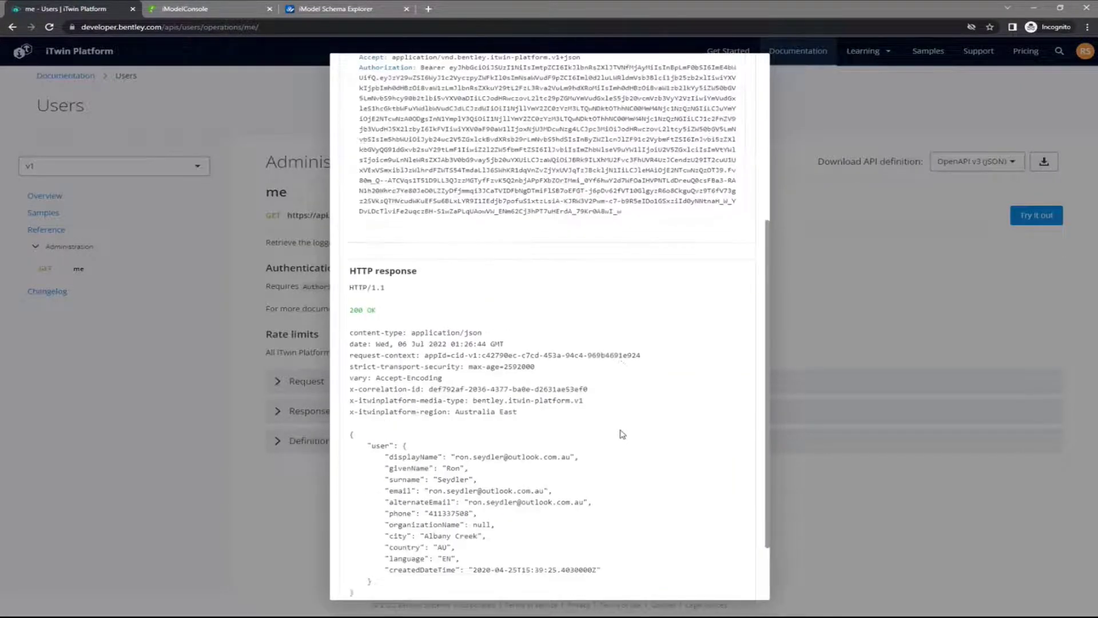
scroll(622, 434, "down", 2)
left_click_drag(350, 347, 389, 509)
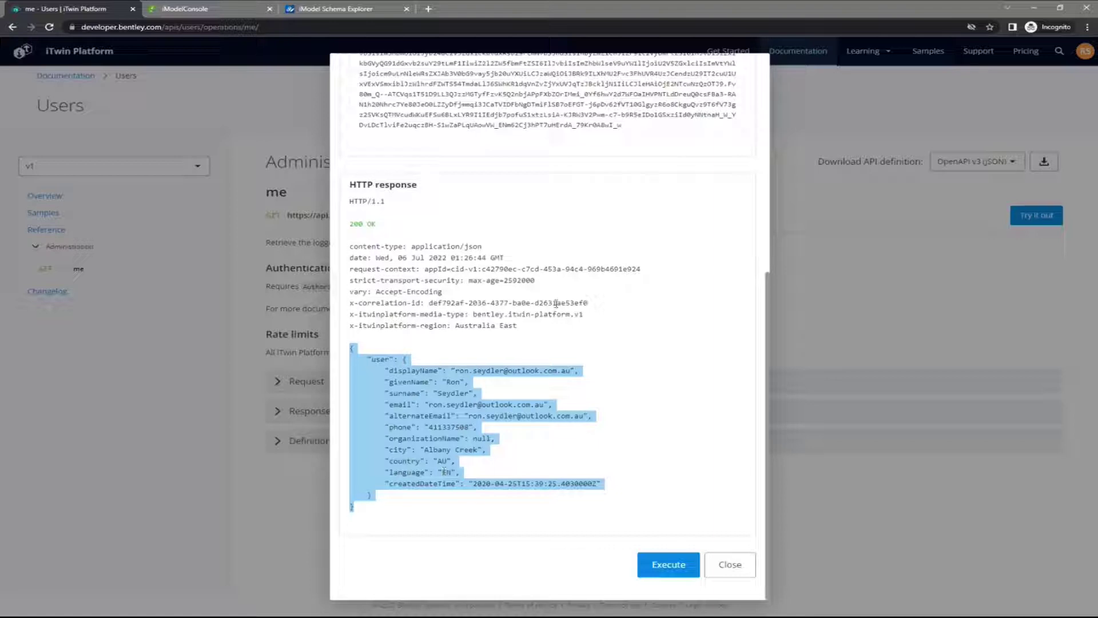
left_click(726, 563)
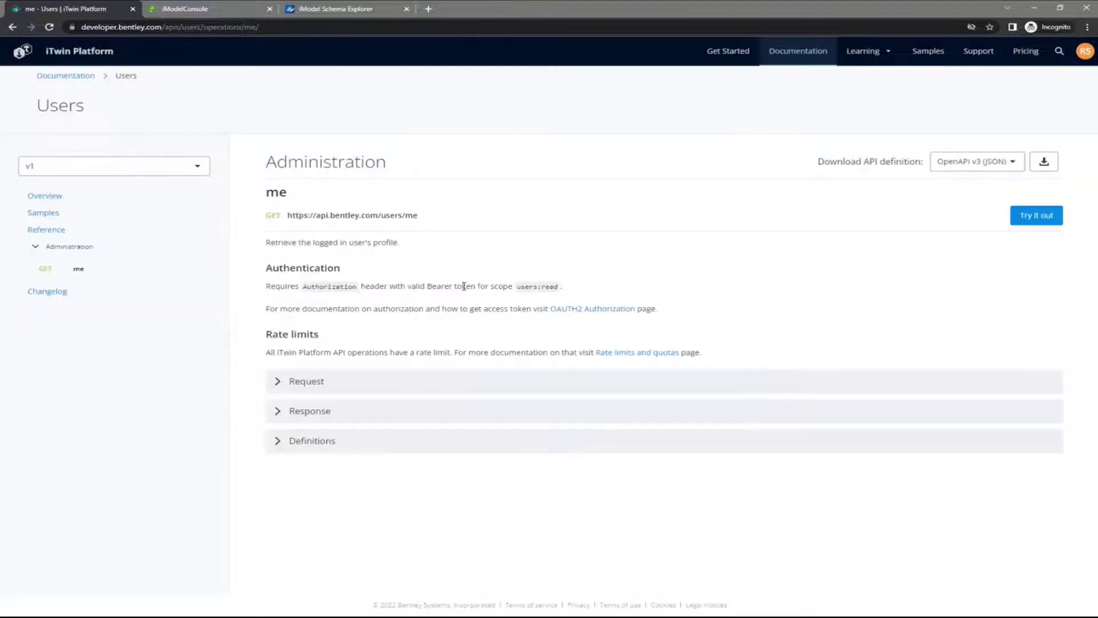
Step: Return to the main documentation list and open the iModels API under Digital Twin Management
left_click(76, 81)
scroll(397, 316, "down", 5)
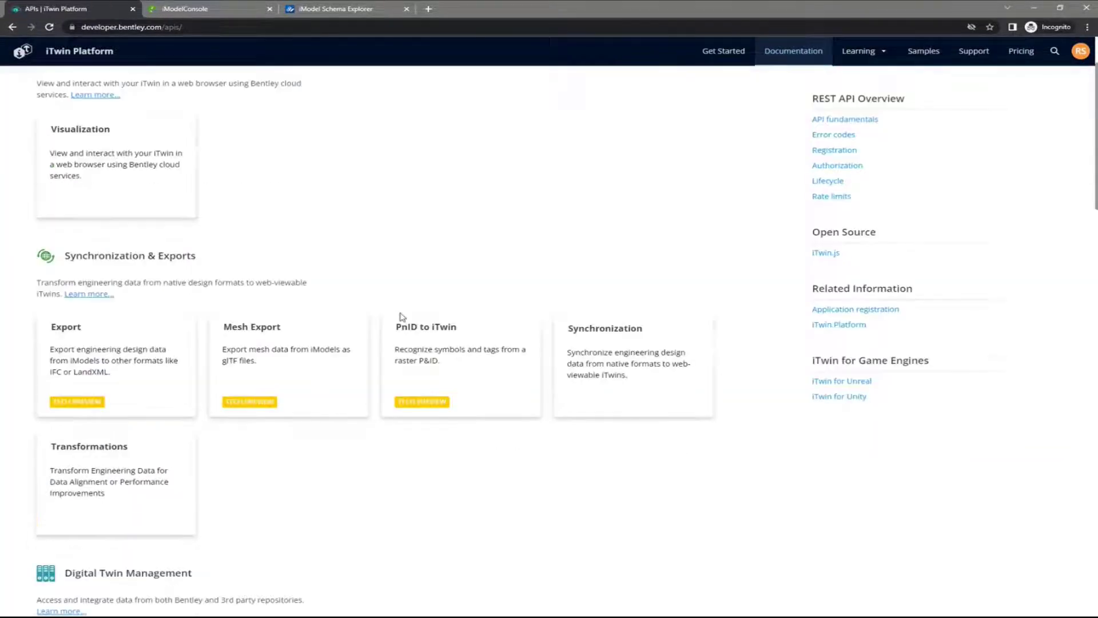
scroll(402, 317, "down", 1)
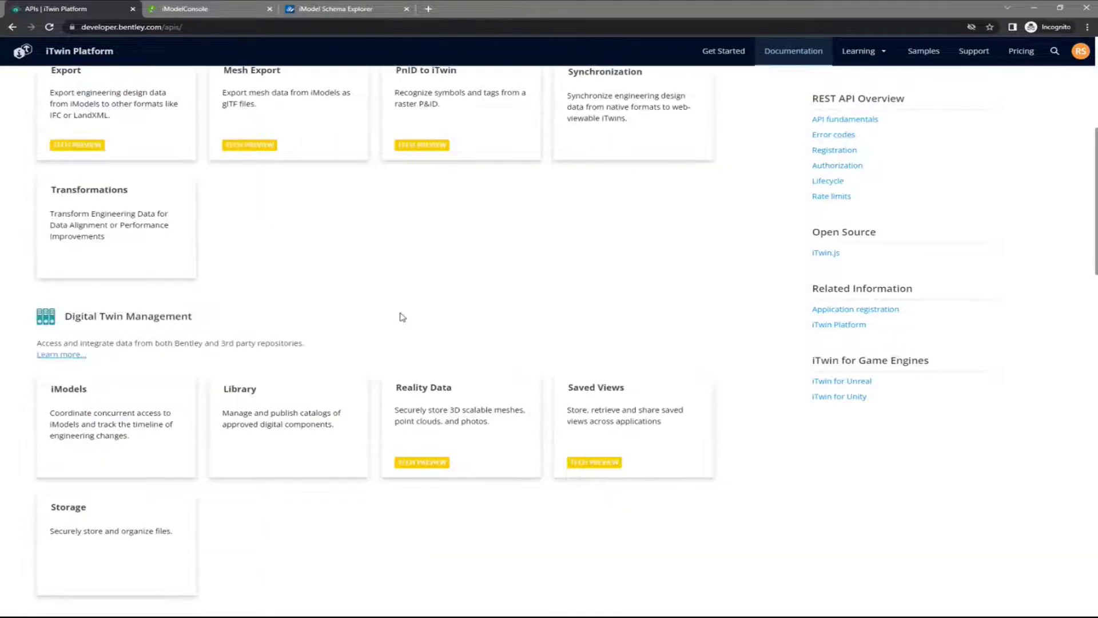
scroll(120, 331, "down", 2)
scroll(172, 314, "down", 3)
scroll(122, 384, "up", 4)
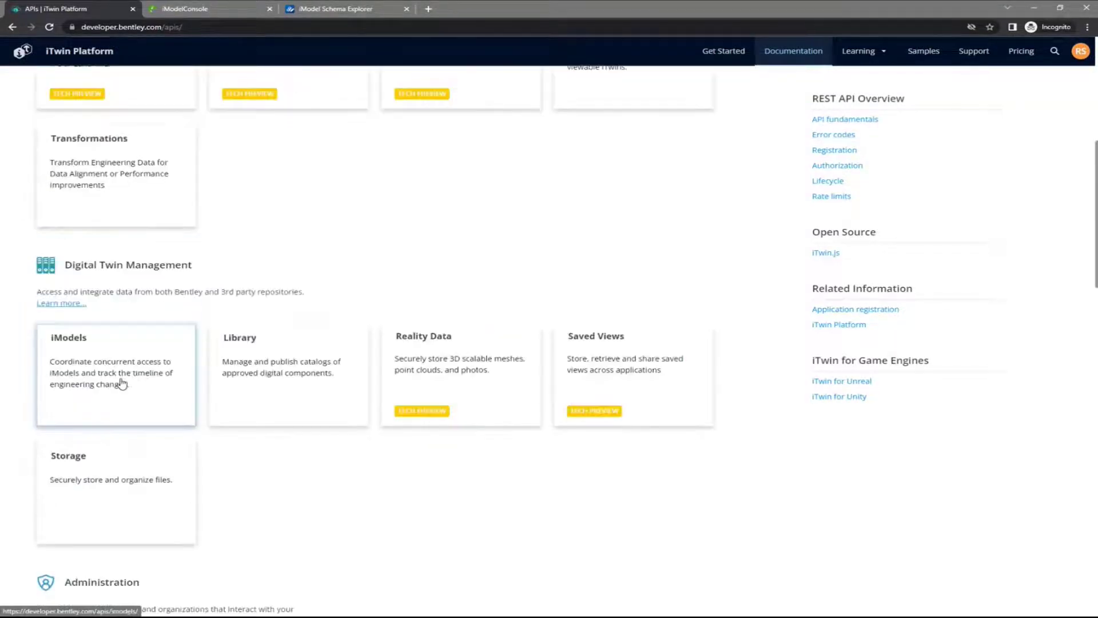
left_click(122, 383)
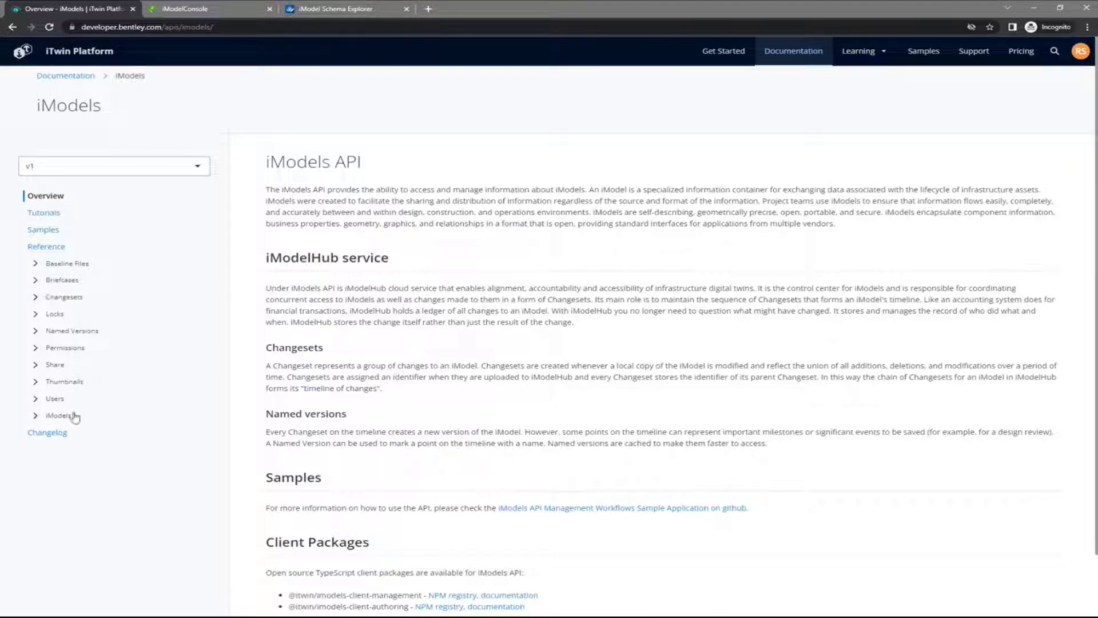
Step: Expand the Changesets and iModels operations in the API reference and open the Get Project iModels operation
left_click(63, 297)
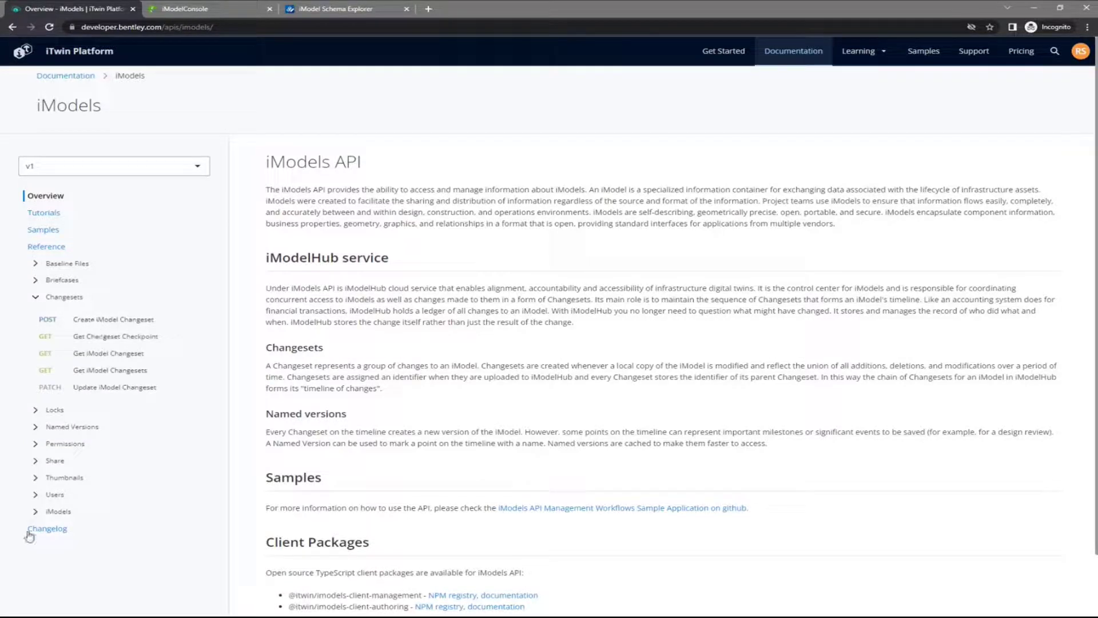
left_click(60, 512)
scroll(146, 486, "down", 1)
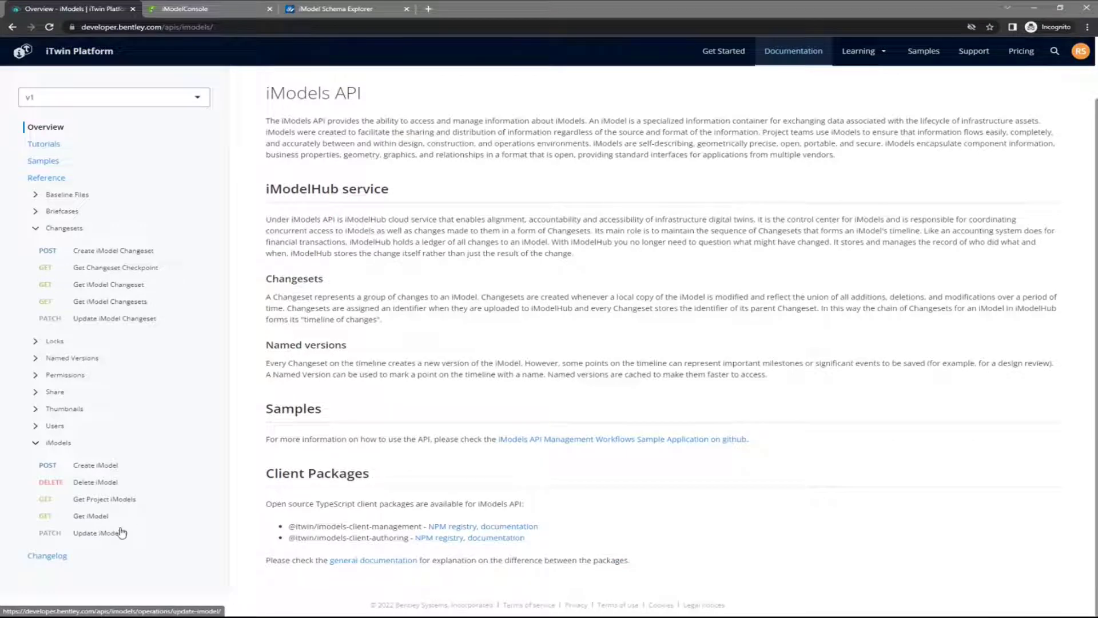
left_click(104, 500)
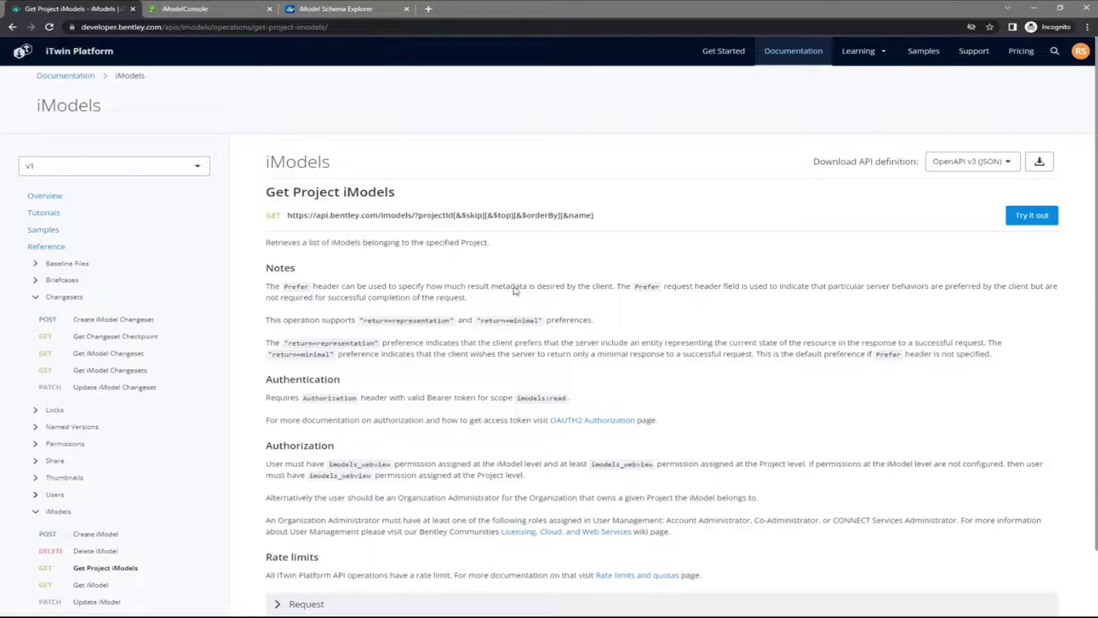
Step: Read the Get Project iModels notes and permissions, and start trying out the request with authorizationCode authorization
scroll(489, 314, "down", 1)
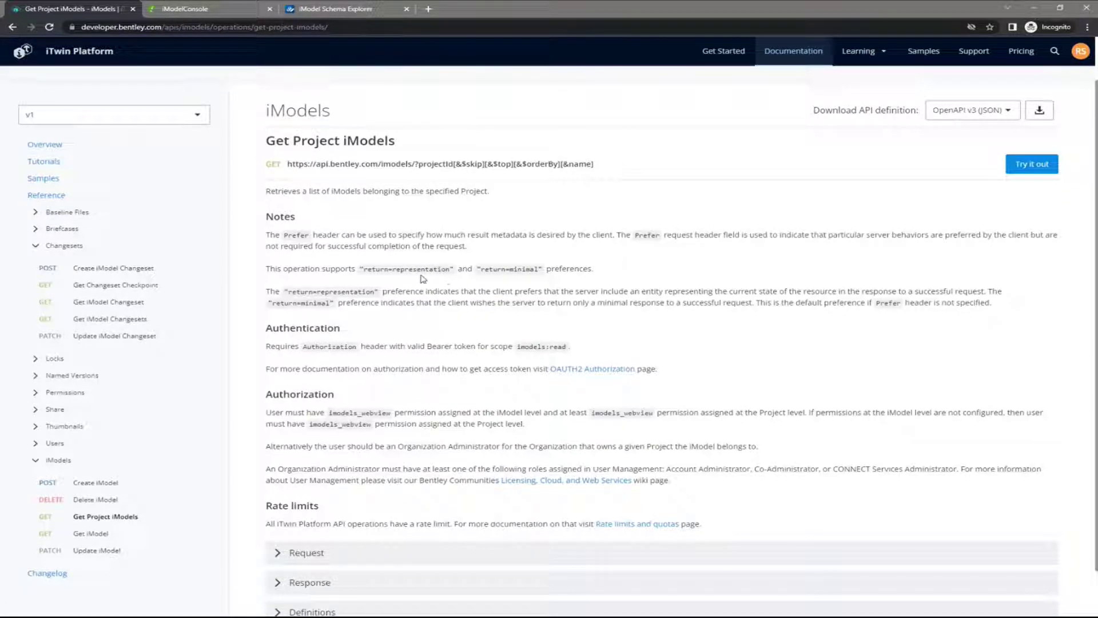
scroll(510, 282, "down", 1)
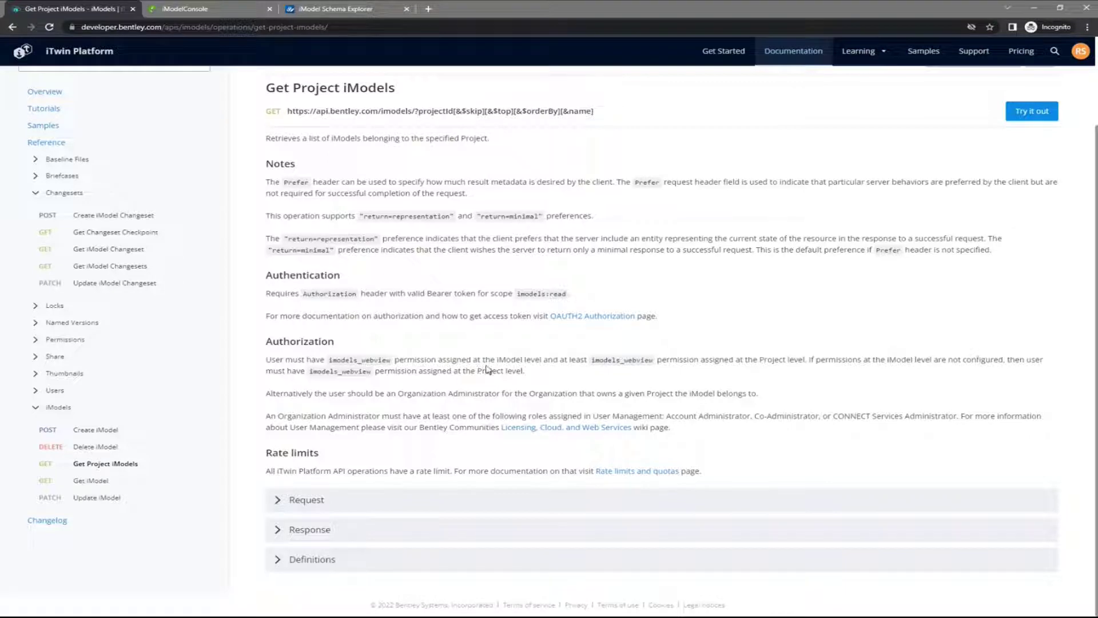
scroll(486, 369, "up", 2)
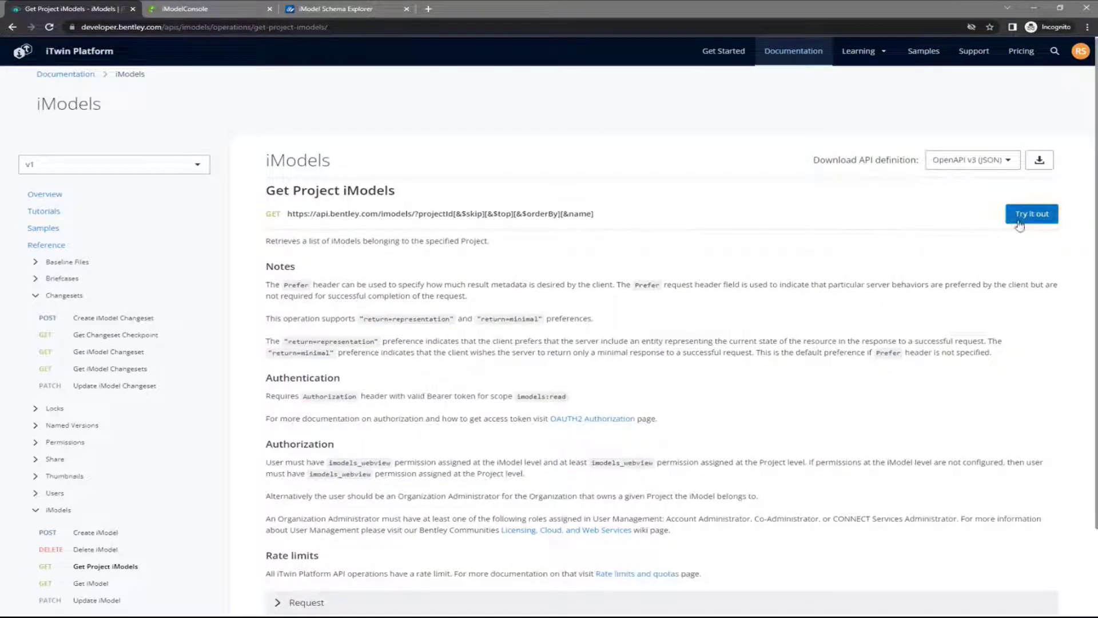
left_click(1030, 218)
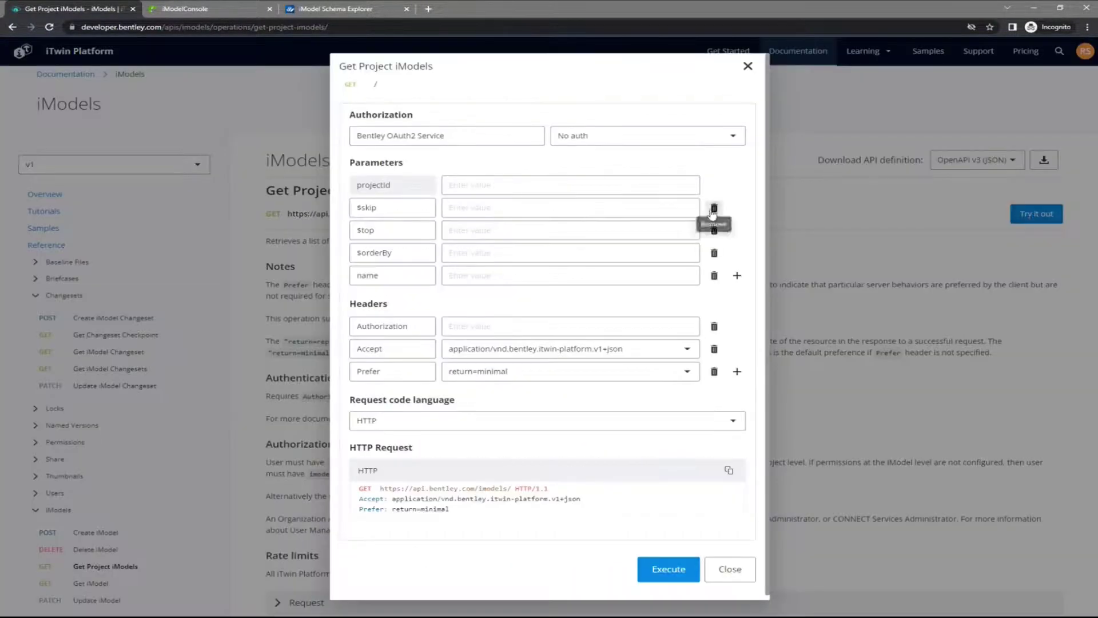
left_click(600, 143)
left_click(601, 177)
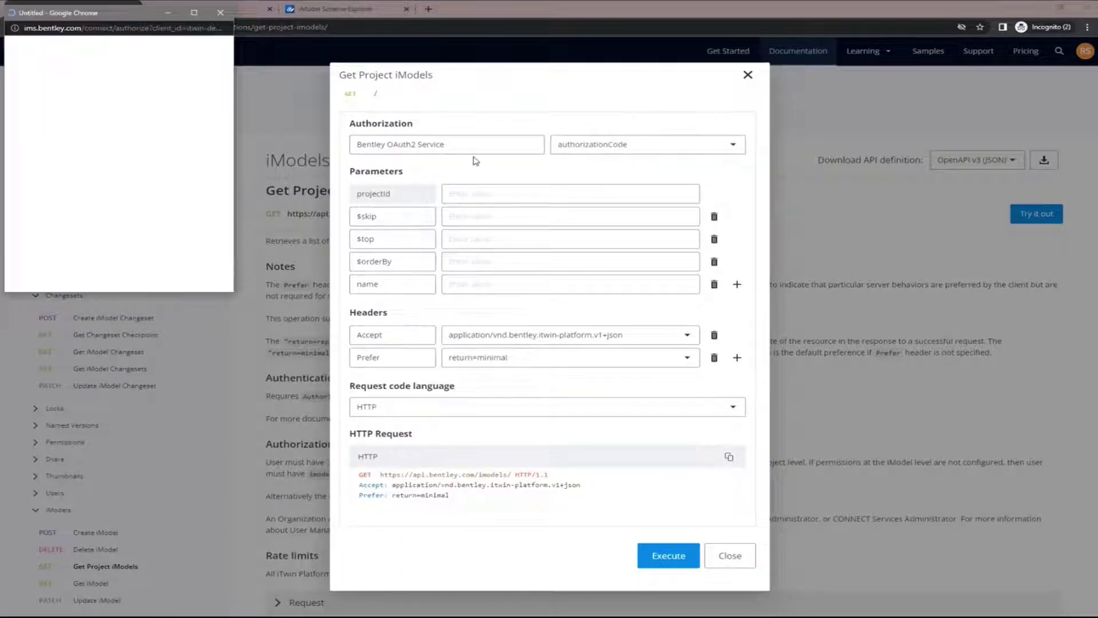
Step: Open developer.bentley.com in a new tab, go to My iModels, and show the IDs of the last Web Application Quick Start tutorial iModel
left_click(428, 9)
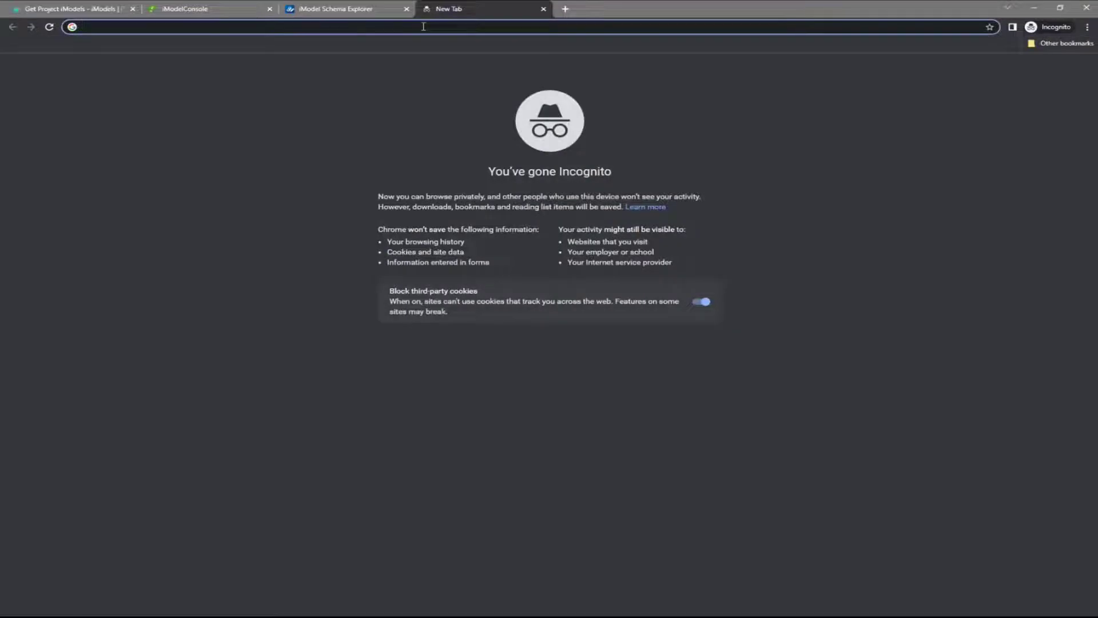
type("de")
key("Return")
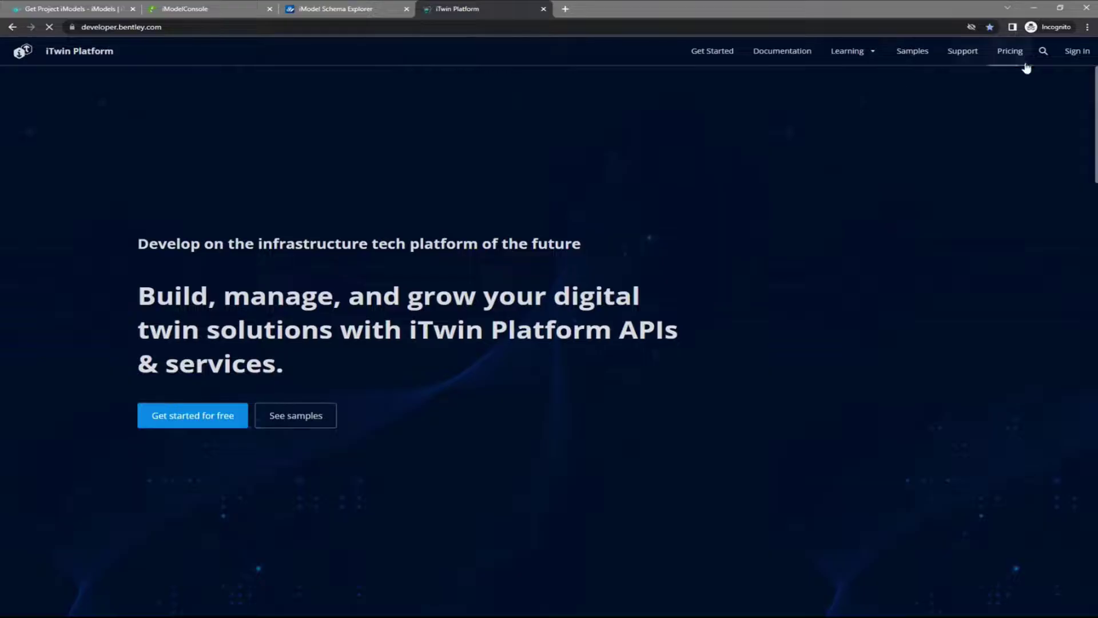
left_click(1085, 51)
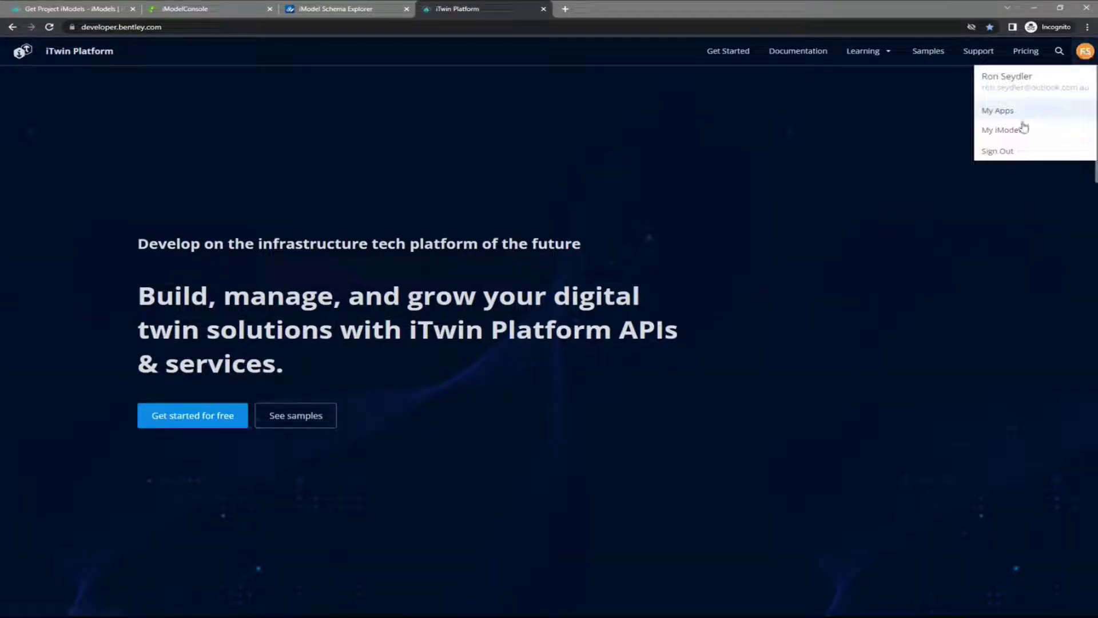
left_click(1021, 129)
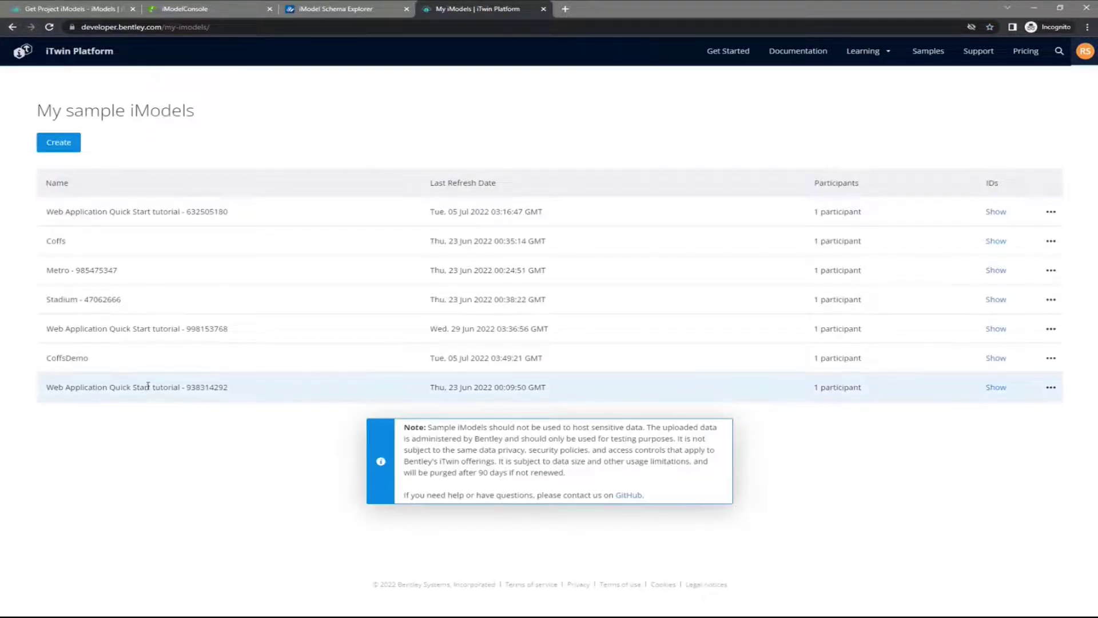
left_click(997, 388)
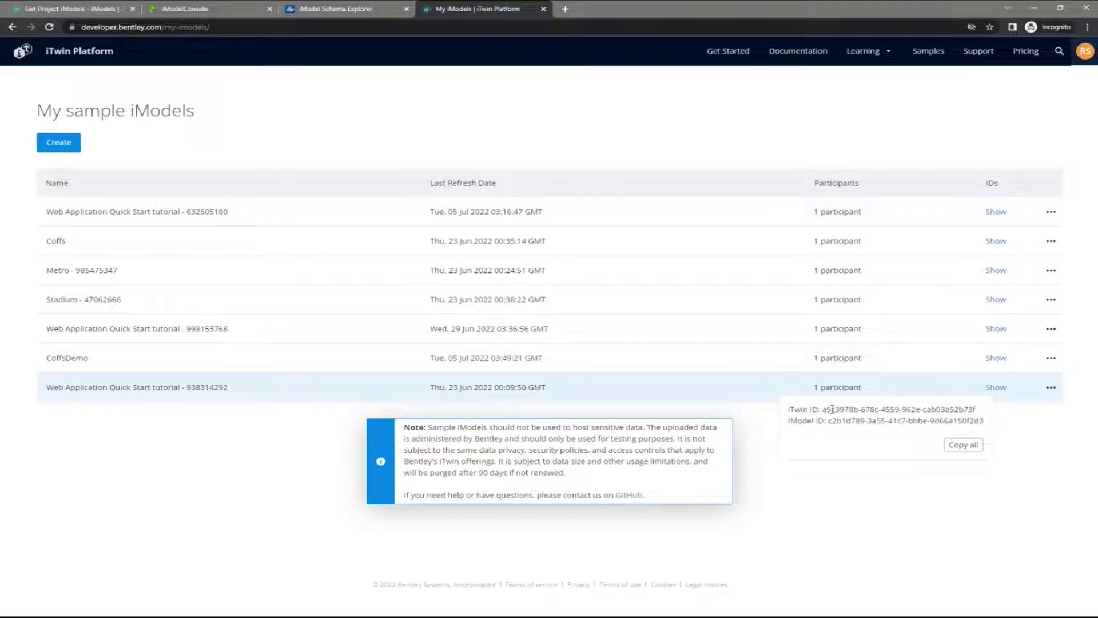
Step: Copy the iTwin ID of the last sample iModel into the projectId parameter of the Get Project iModels request
left_click_drag(823, 409, 976, 407)
key("ctrl+c")
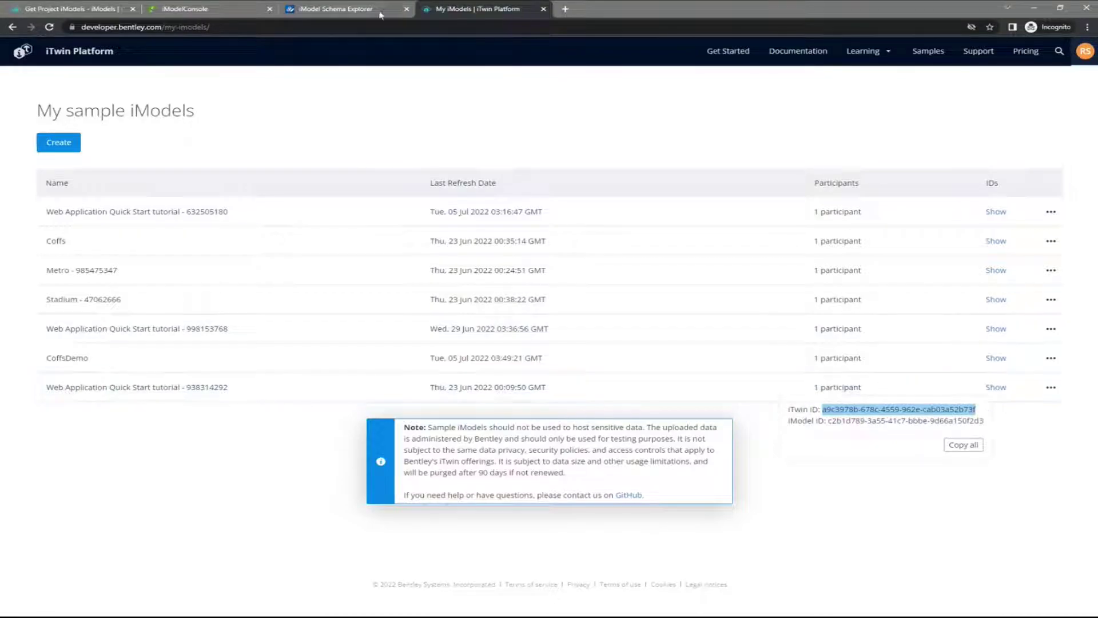
left_click(347, 10)
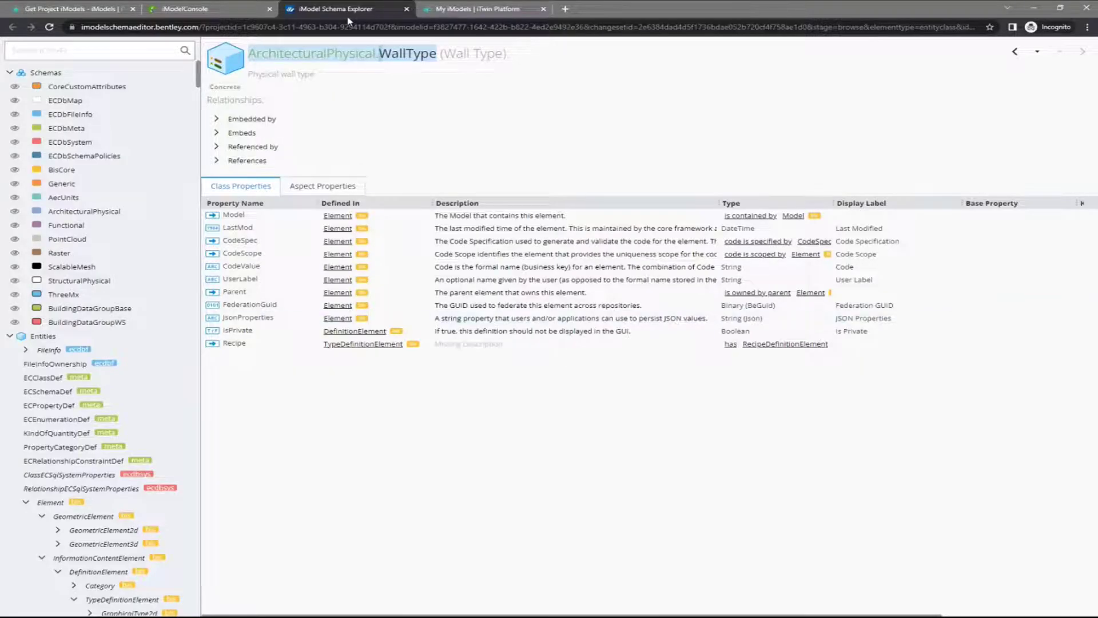
left_click(184, 9)
left_click(78, 11)
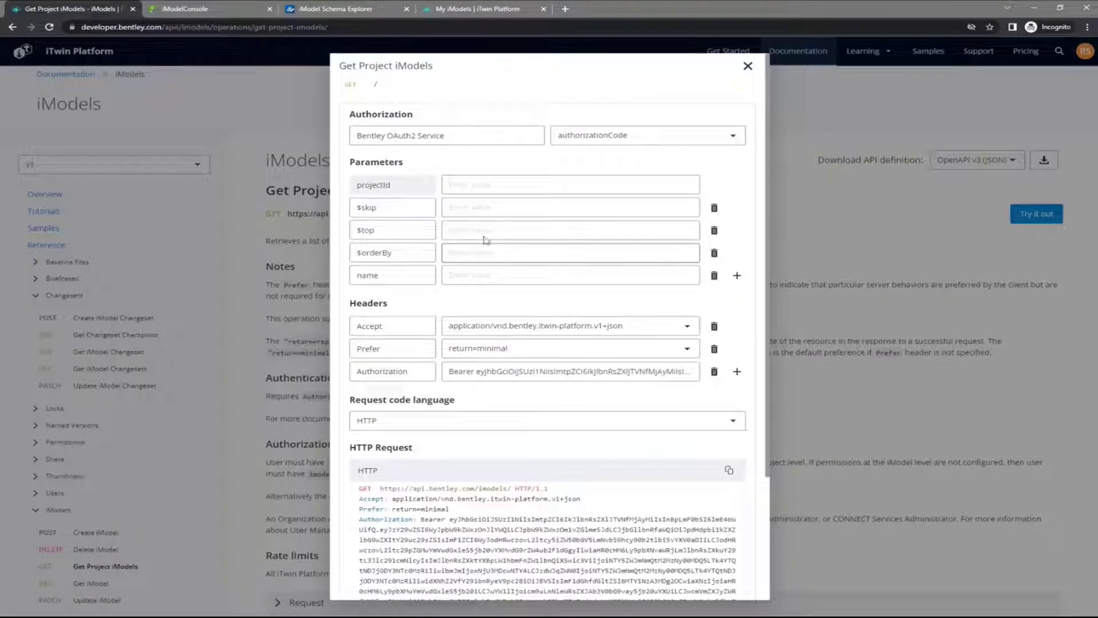
left_click(450, 185)
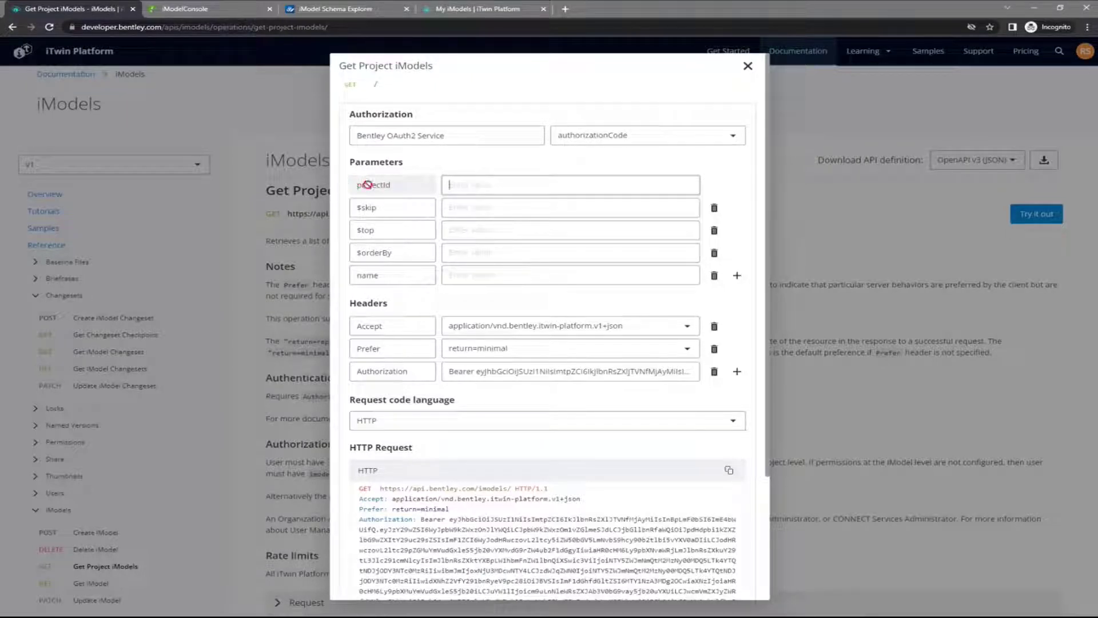
key("ctrl+v")
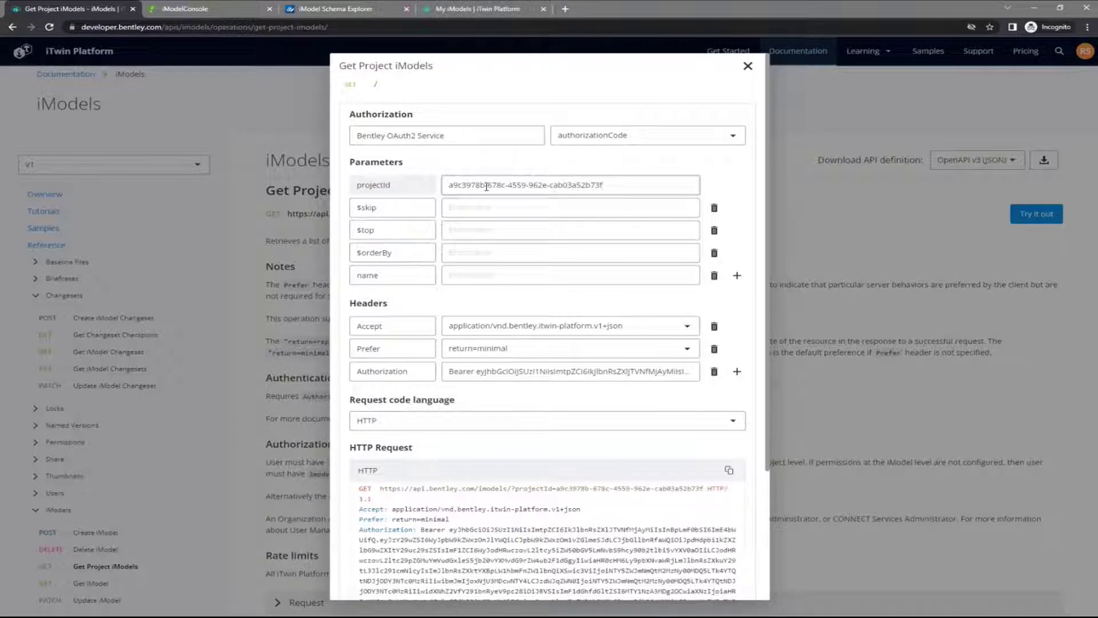
Step: Set the request's Prefer header to return=representation and execute Get Project iModels
scroll(505, 201, "down", 3)
left_click(489, 181)
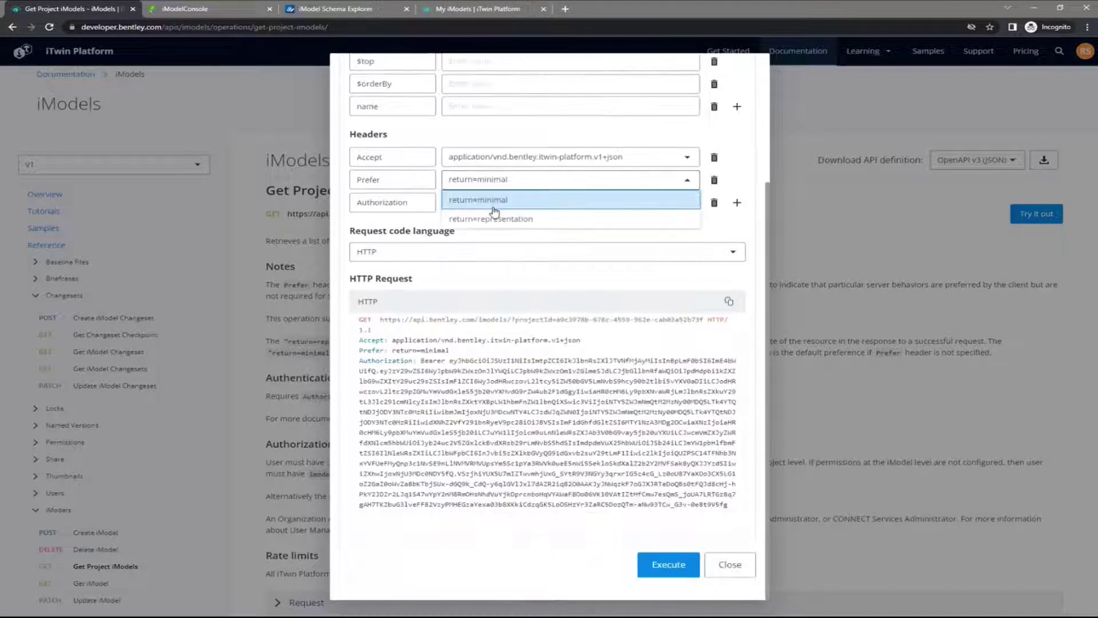
left_click(490, 220)
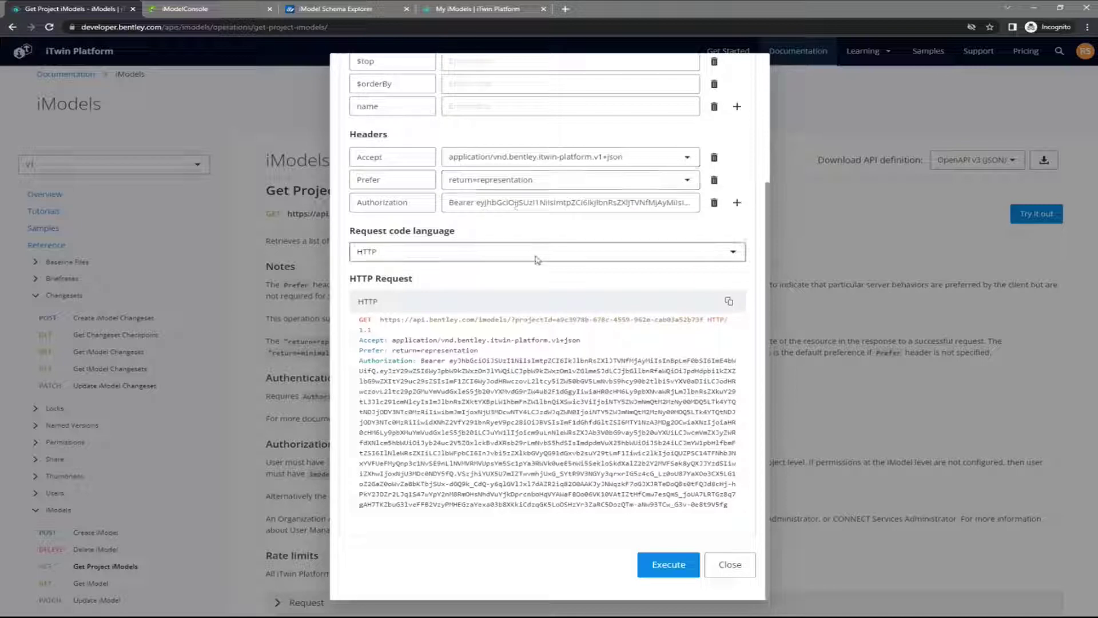
left_click(667, 565)
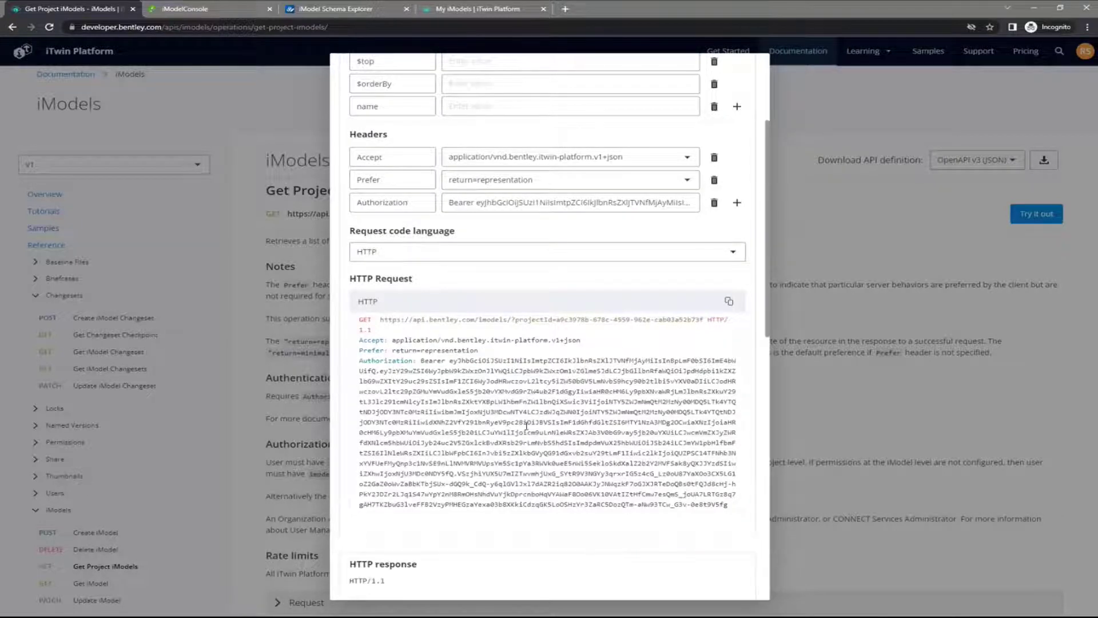
Step: Look through the HTTP response and copy the id of the returned iModel
scroll(572, 406, "down", 9)
scroll(626, 391, "down", 3)
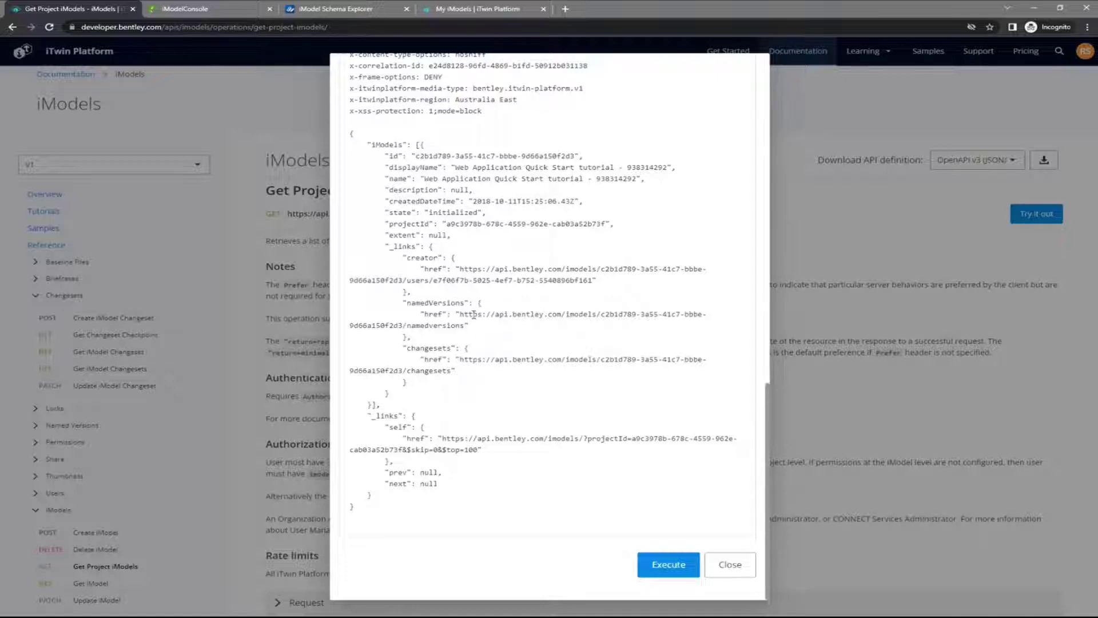
scroll(470, 282, "up", 3)
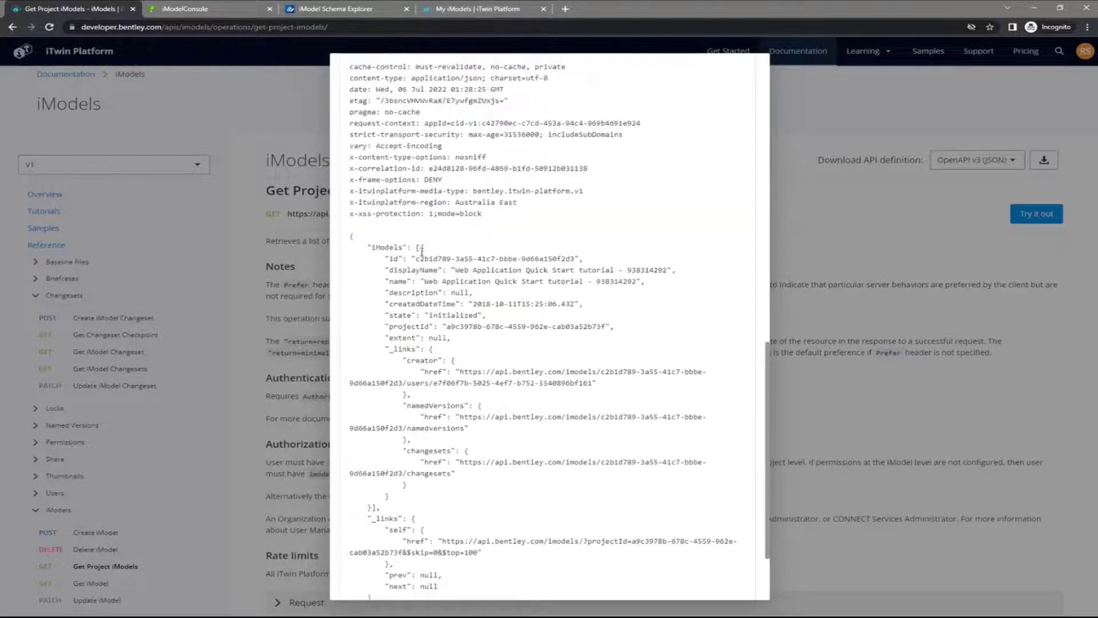
left_click_drag(416, 257, 574, 256)
key("ctrl+c")
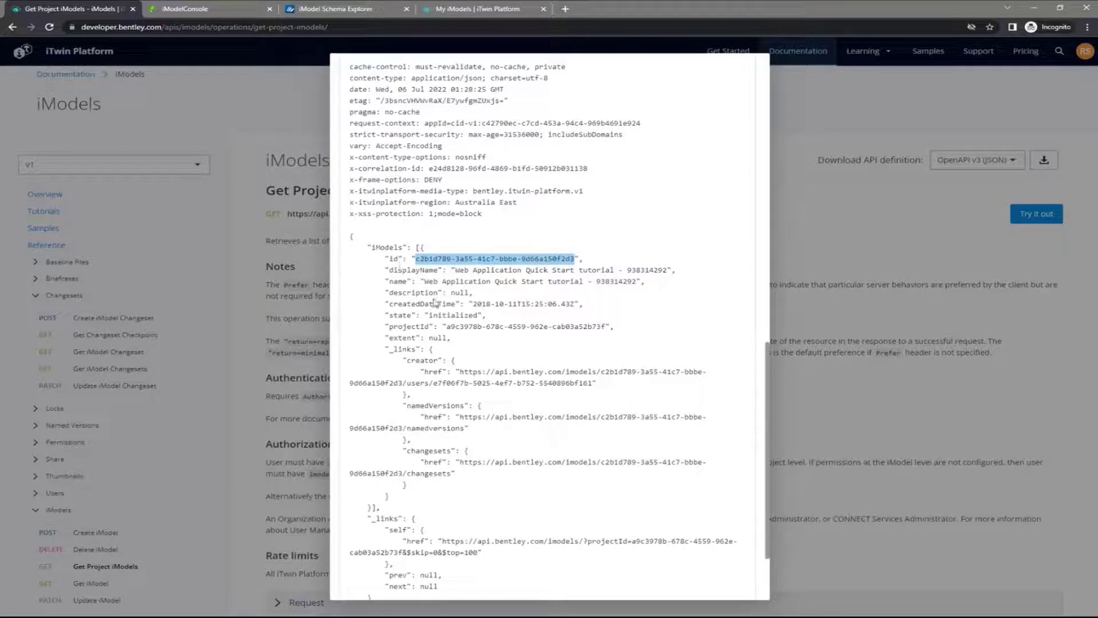
Step: Duplicate the Get Project iModels browser tab and open the Get iModel Changesets operation in the copy
right_click(83, 10)
left_click(109, 86)
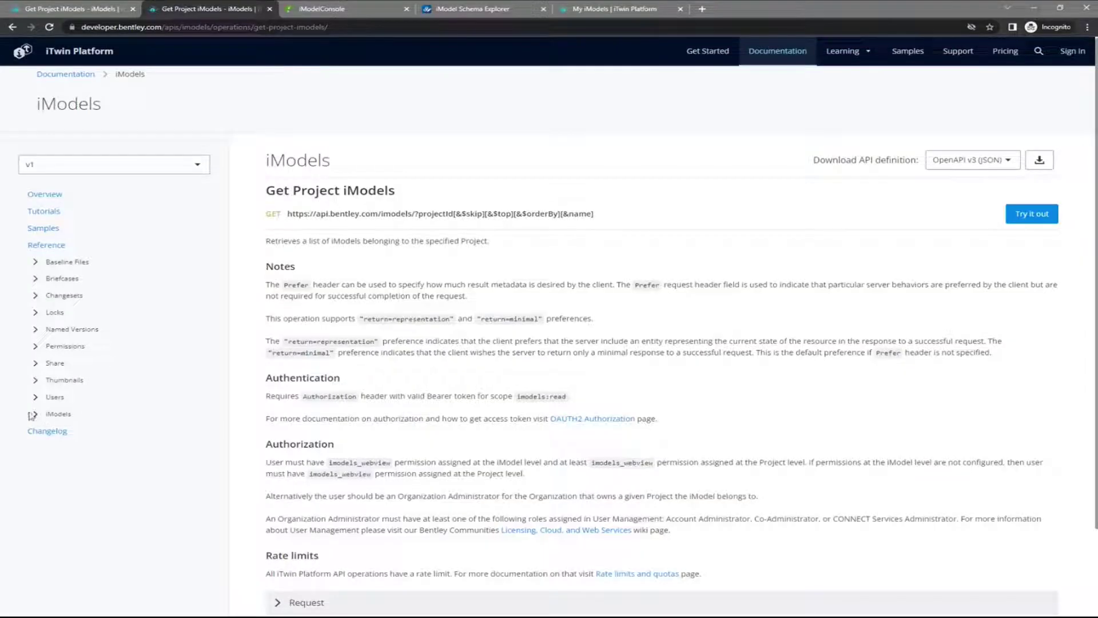
left_click(35, 414)
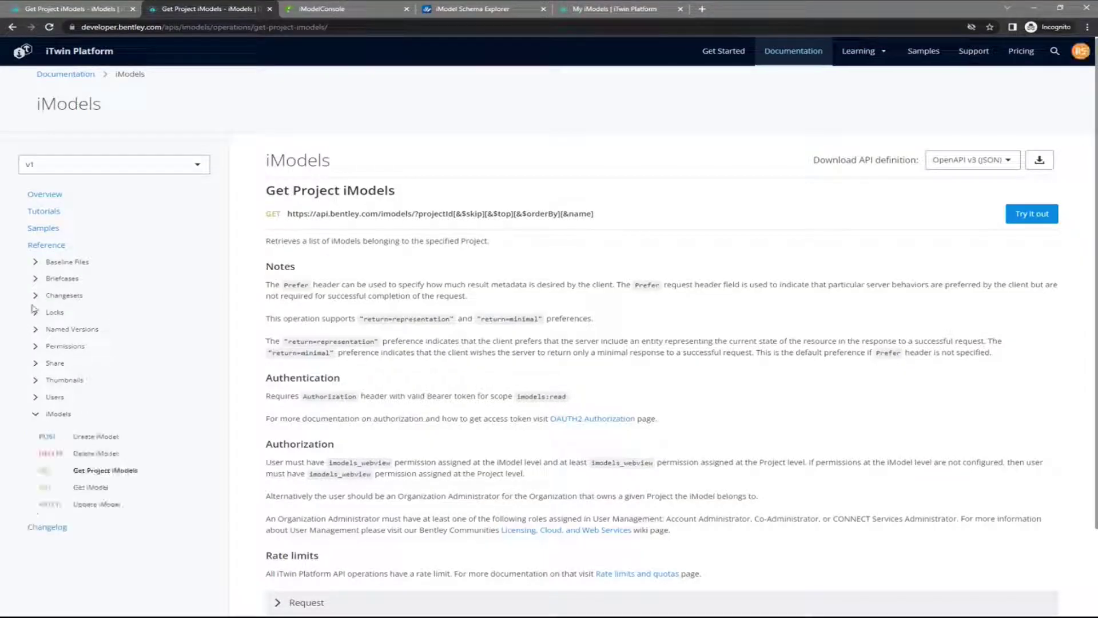
left_click(34, 295)
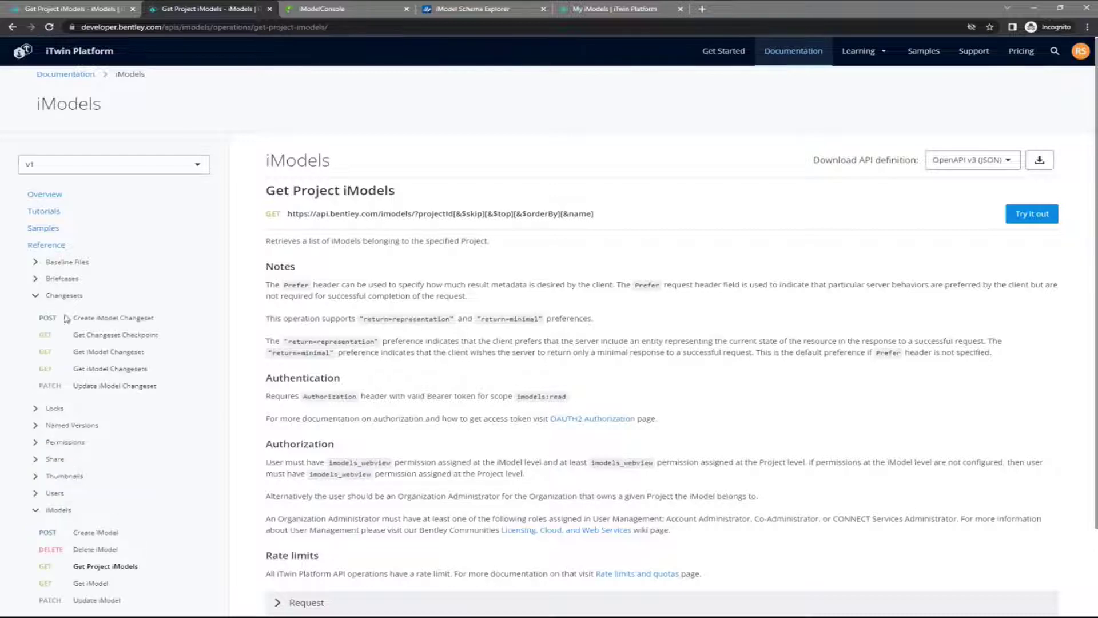
left_click(122, 355)
left_click(121, 371)
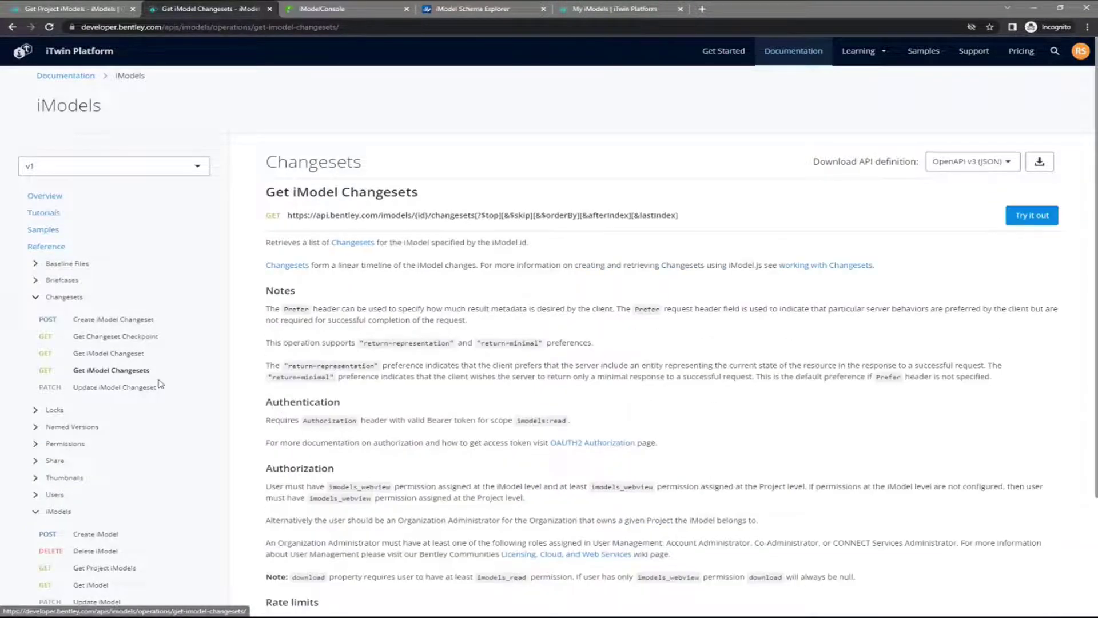
Step: Try out Get iModel Changesets with authorizationCode authorization and the copied iModel ID as the id parameter, and execute it
left_click(1032, 221)
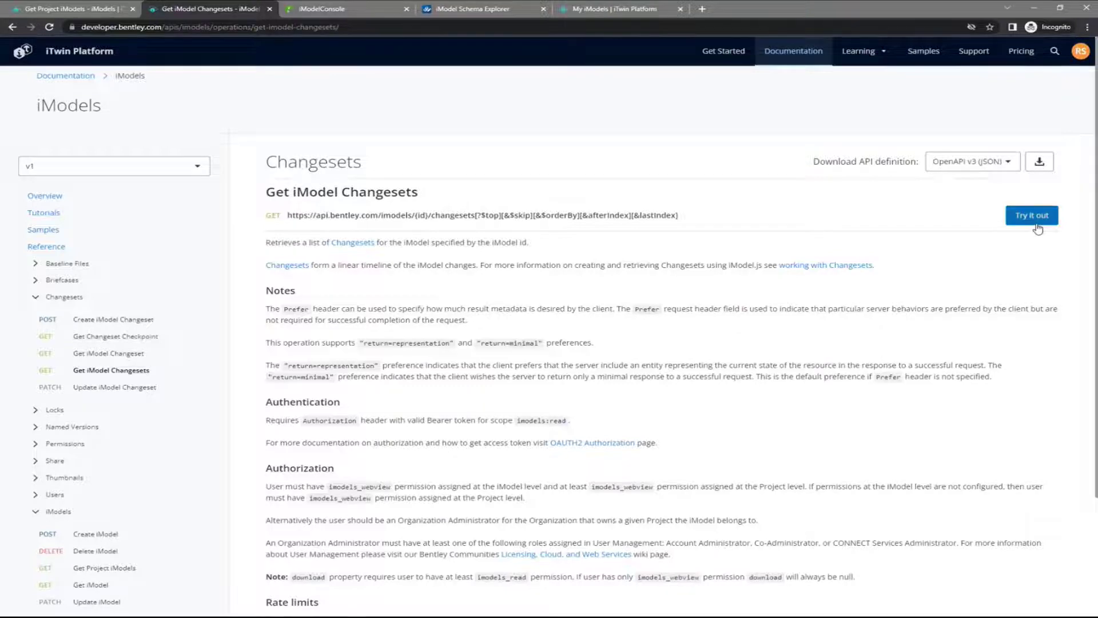
left_click(629, 137)
left_click(591, 178)
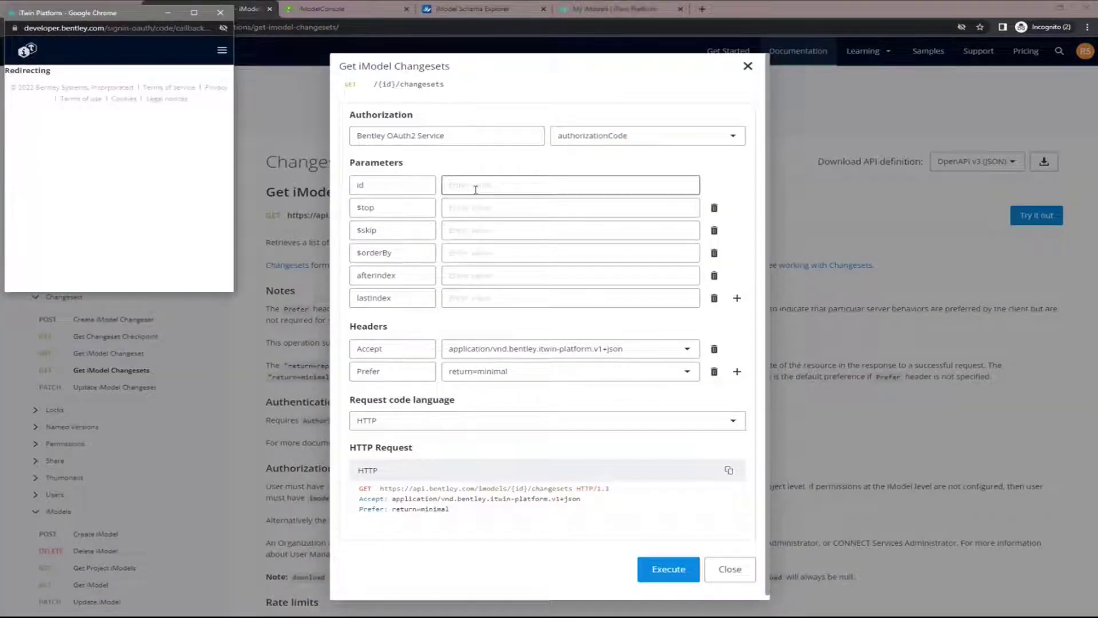
key("ctrl+v")
scroll(569, 274, "down", 3)
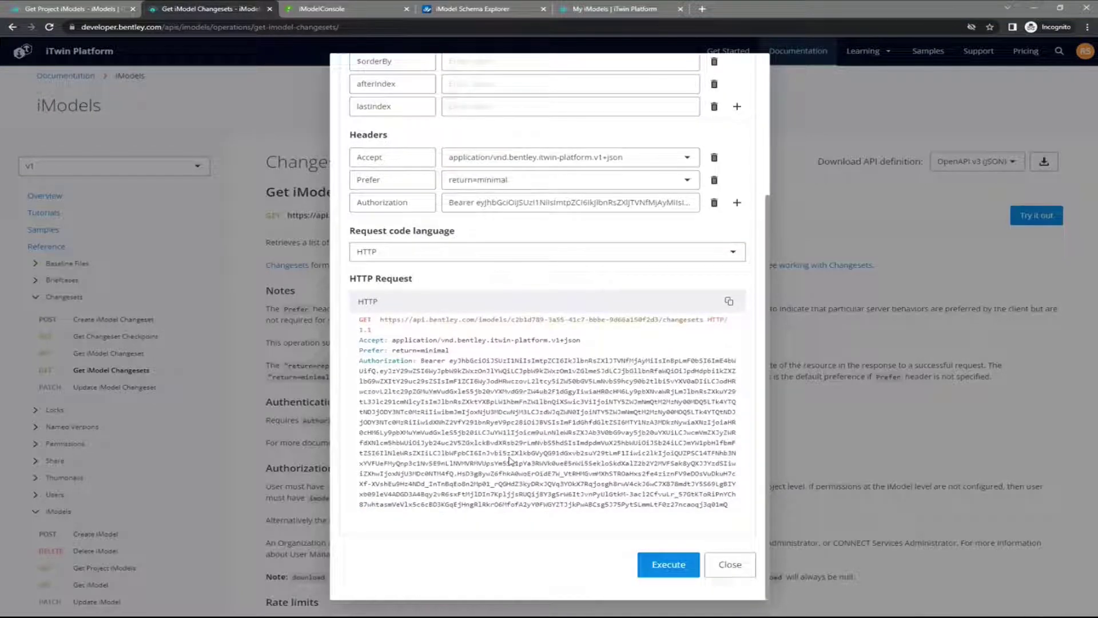
Step: Look through the HTTP response of Get iModel Changesets, examining the first changeset entries
scroll(511, 461, "down", 5)
scroll(510, 461, "down", 6)
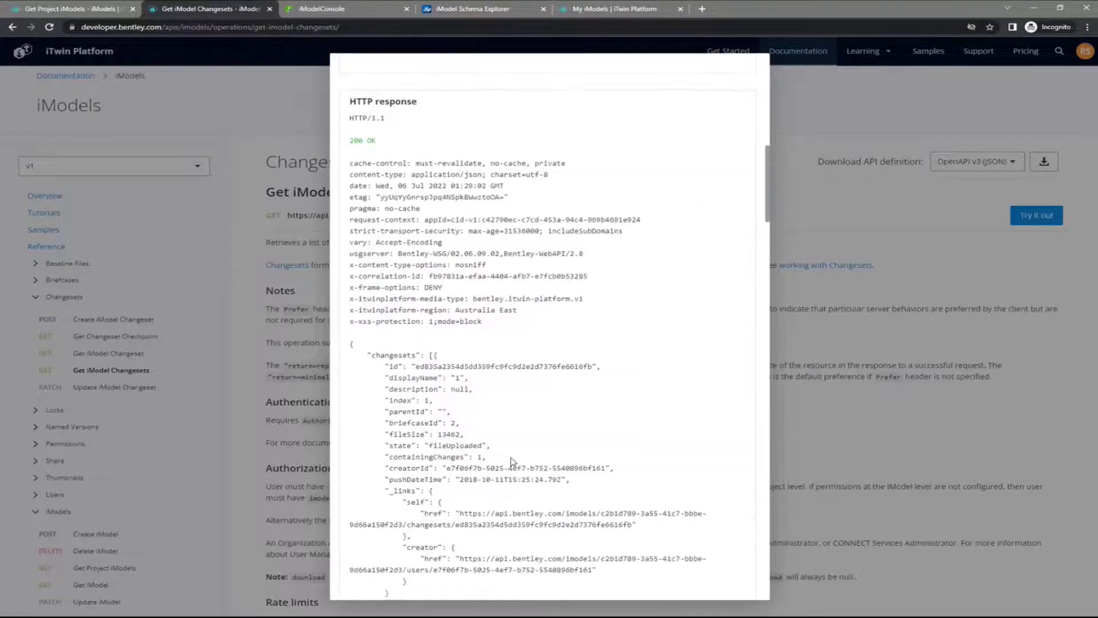
scroll(510, 457, "down", 2)
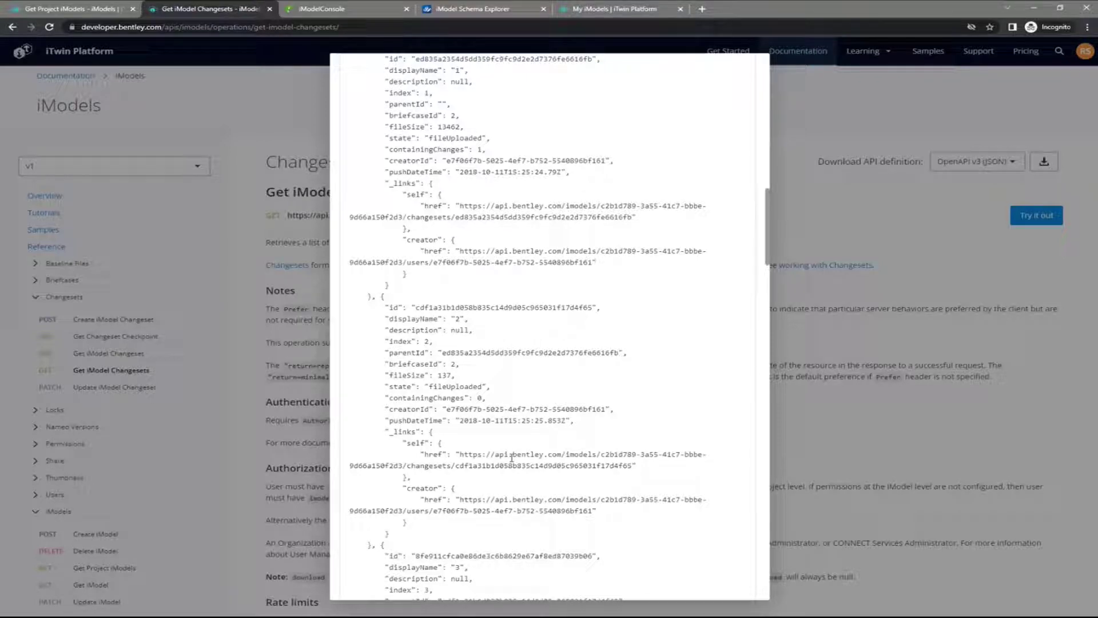
scroll(555, 389, "up", 5)
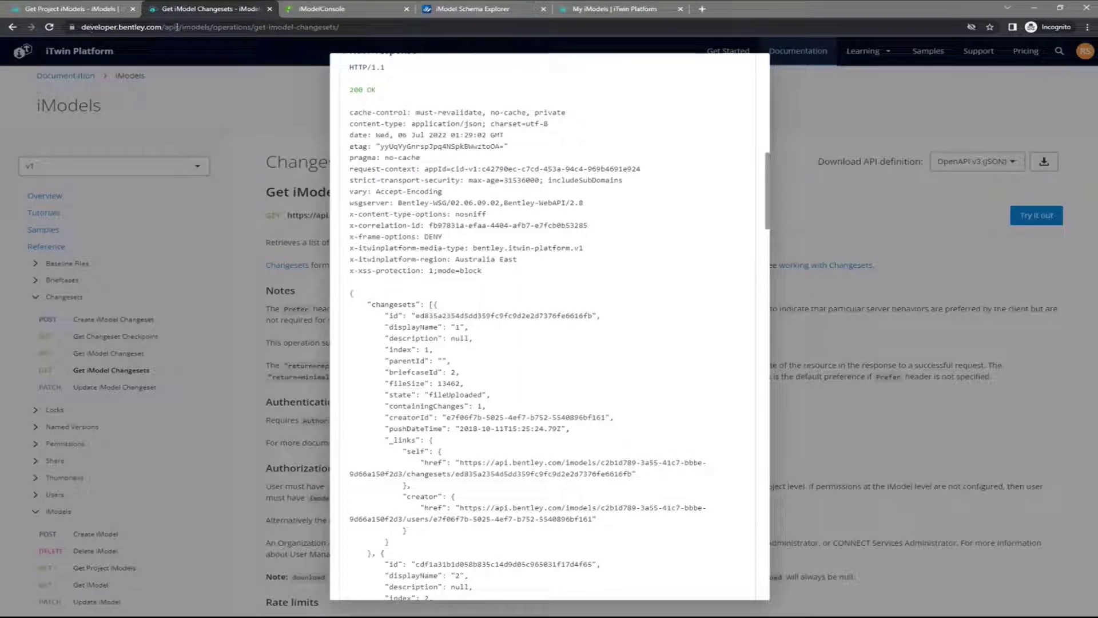
Step: Review the chain of requests from the My iModels IDs to the Get Project iModels and Get iModel Changesets responses
left_click(577, 9)
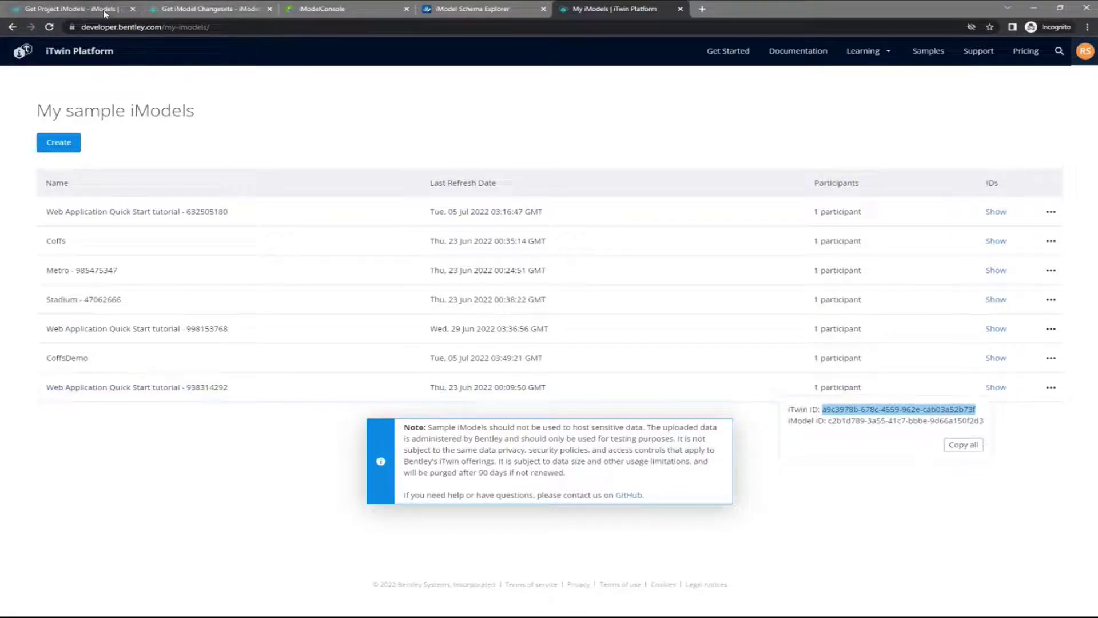
left_click(171, 9)
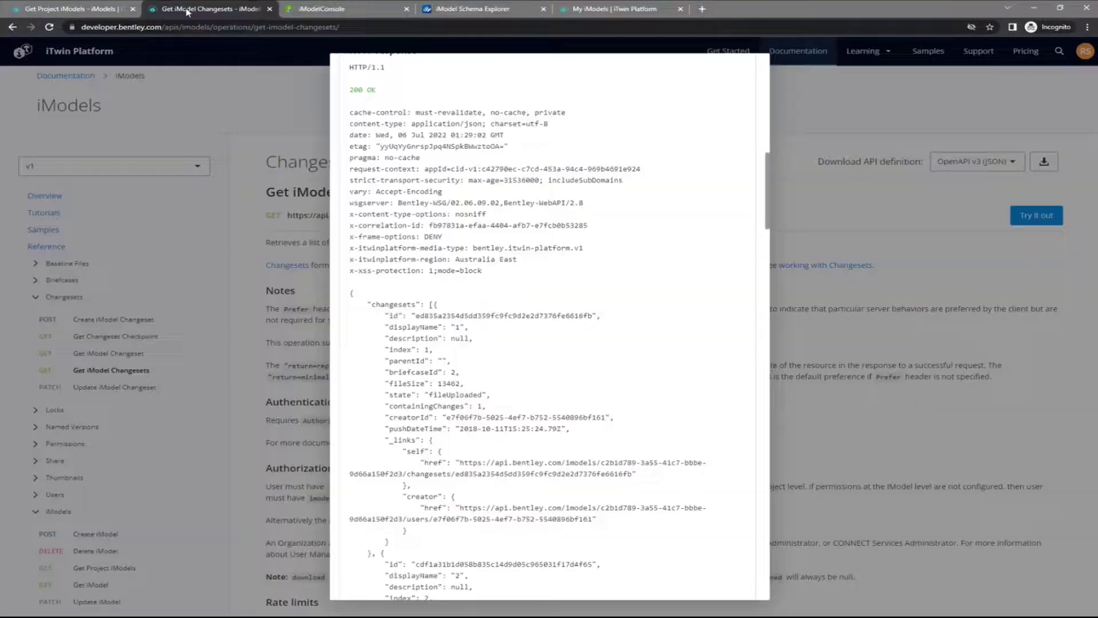
left_click(52, 5)
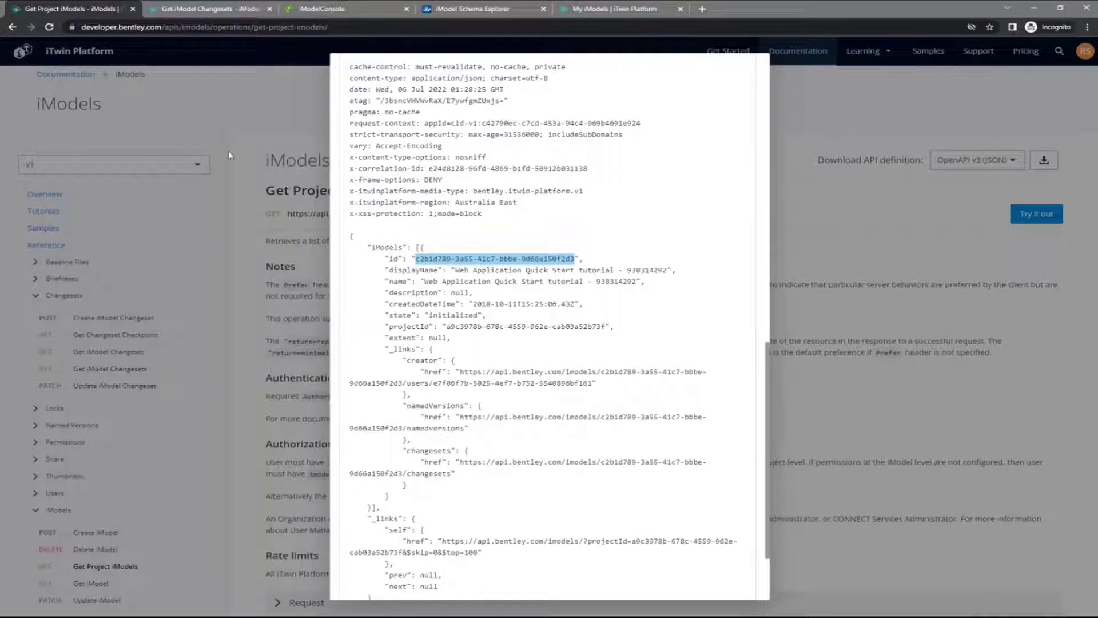
left_click(234, 10)
Step: Close the Get iModel Changesets request and return to the main documentation list of APIs
left_click(222, 52)
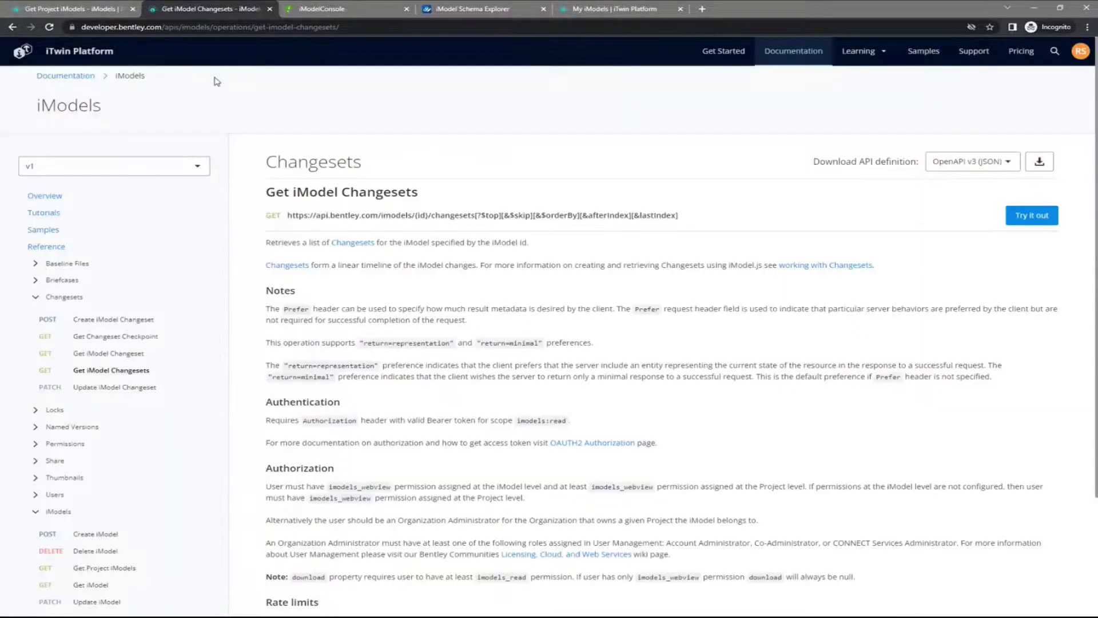
left_click(90, 77)
scroll(363, 235, "down", 3)
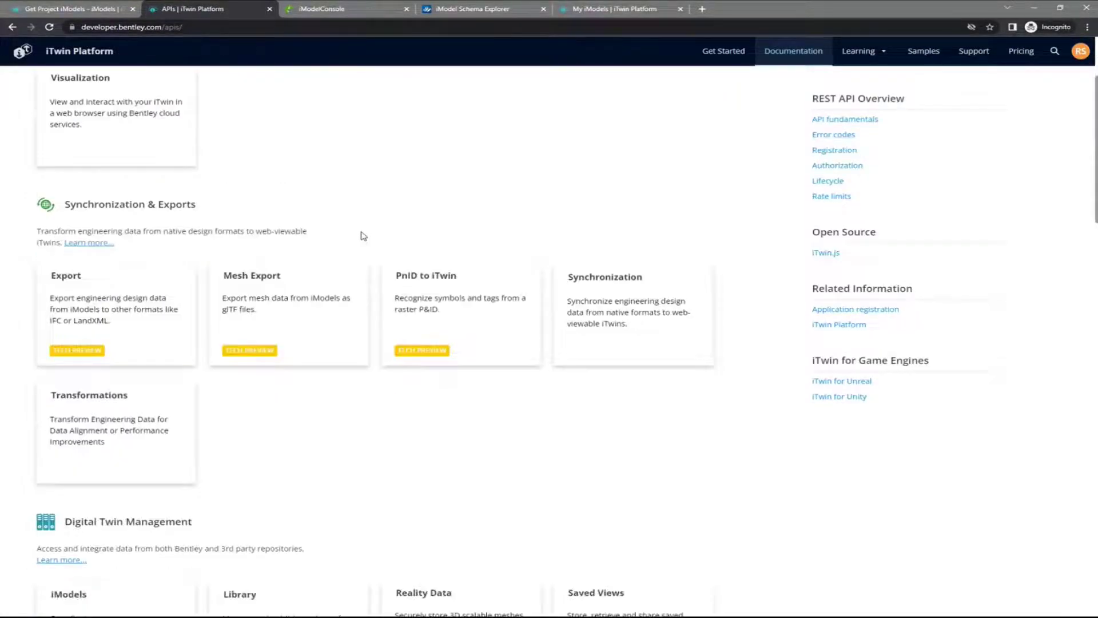
scroll(363, 235, "up", 2)
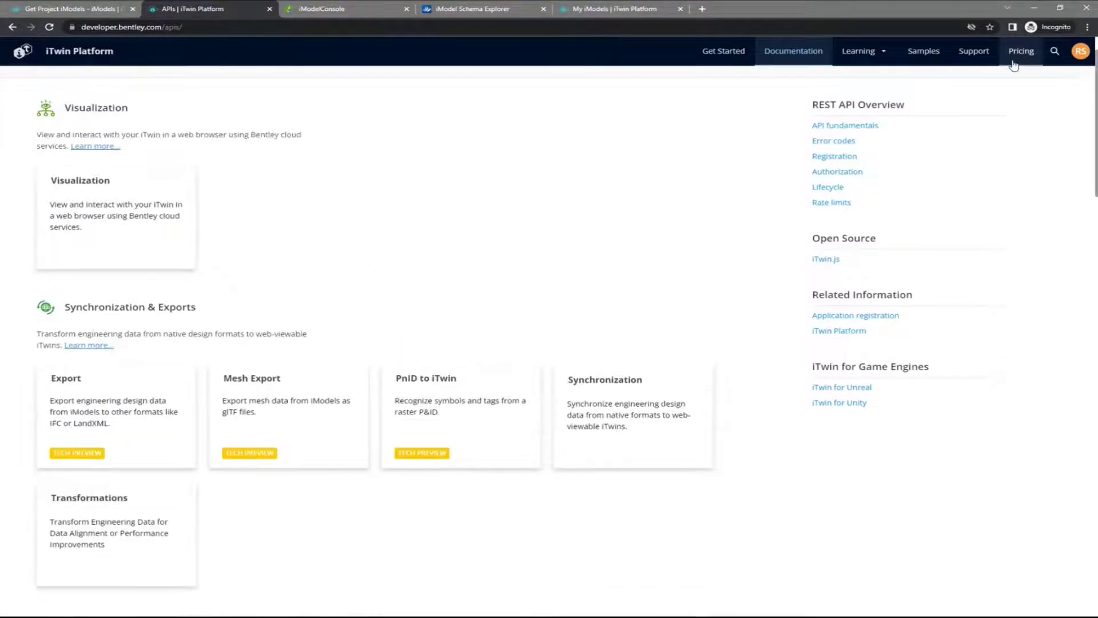
Step: Open the Pricing page and read the Trial plan's storage, support, time limit and non-commercial use terms
left_click(1019, 52)
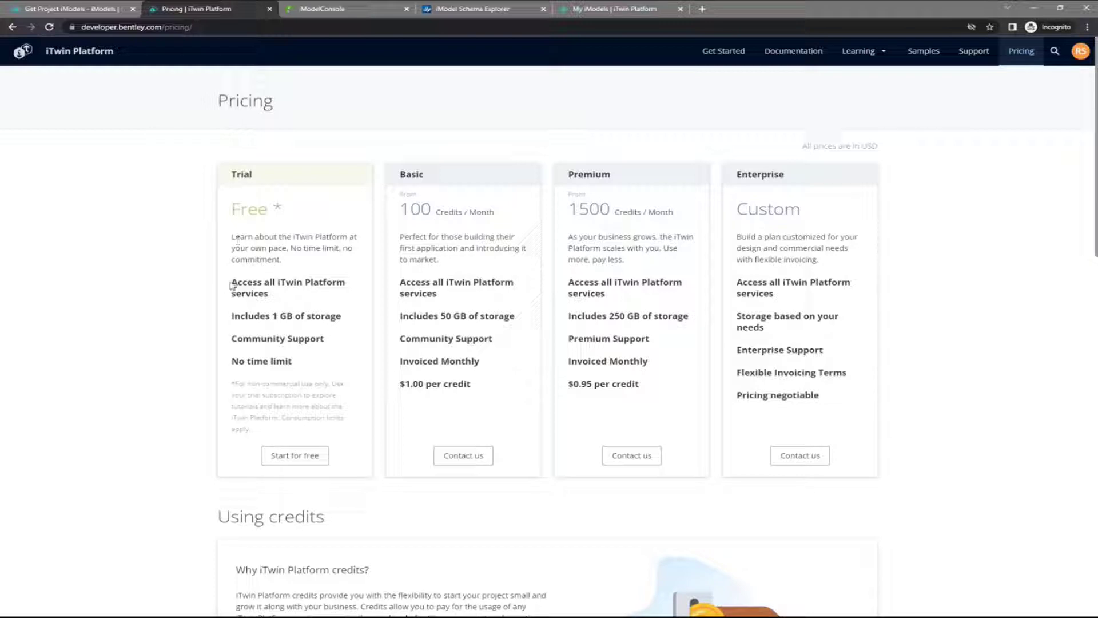
left_click_drag(232, 284, 314, 318)
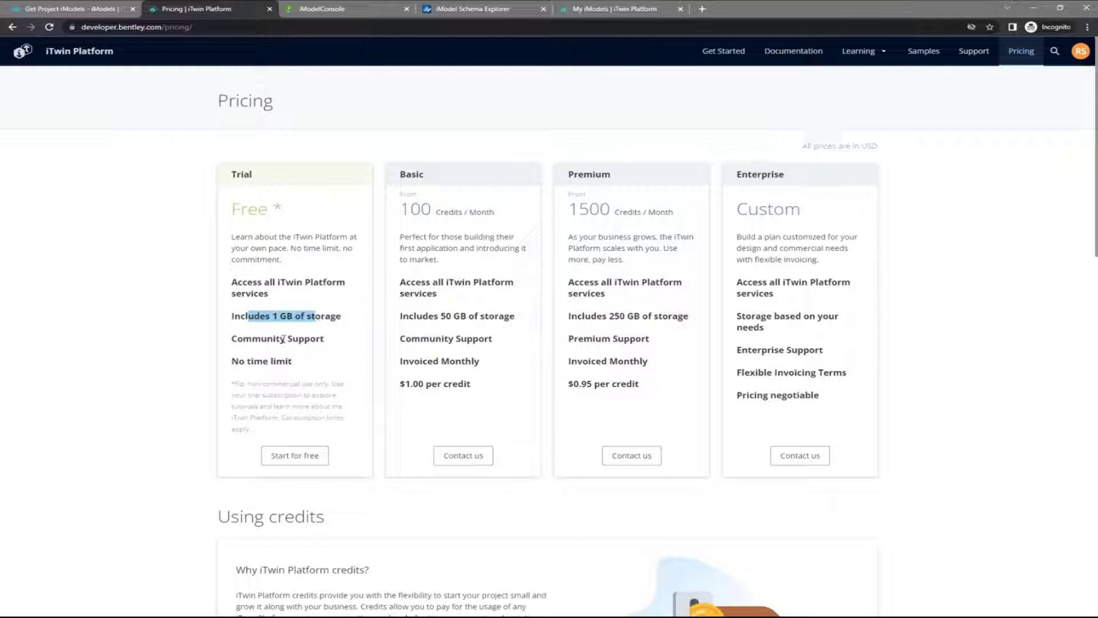
left_click_drag(226, 339, 331, 340)
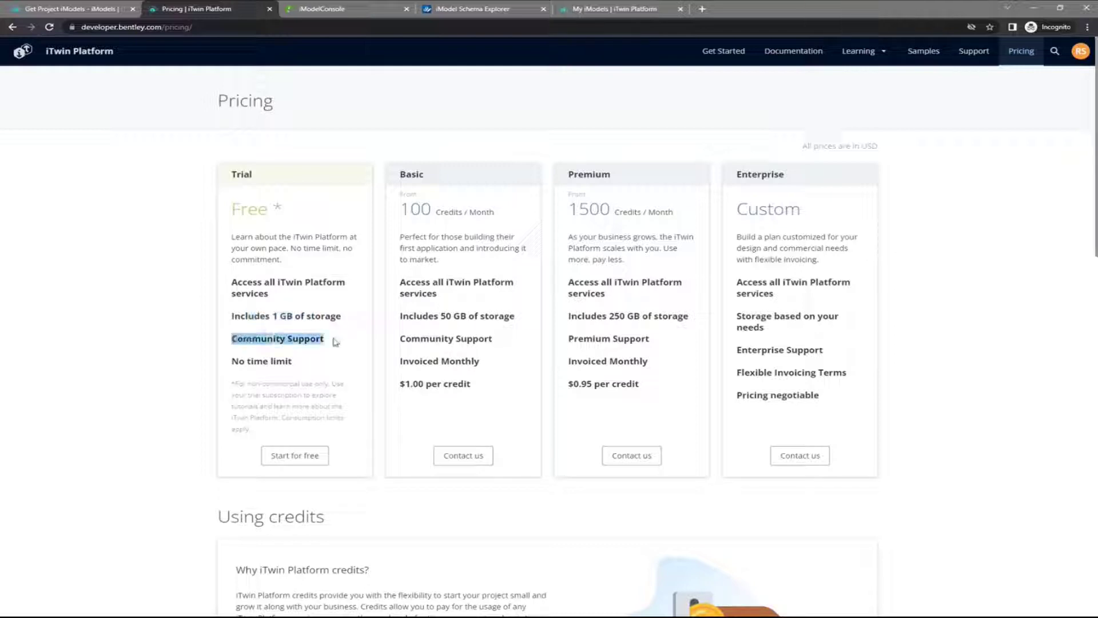
left_click(263, 360)
triple_click(263, 360)
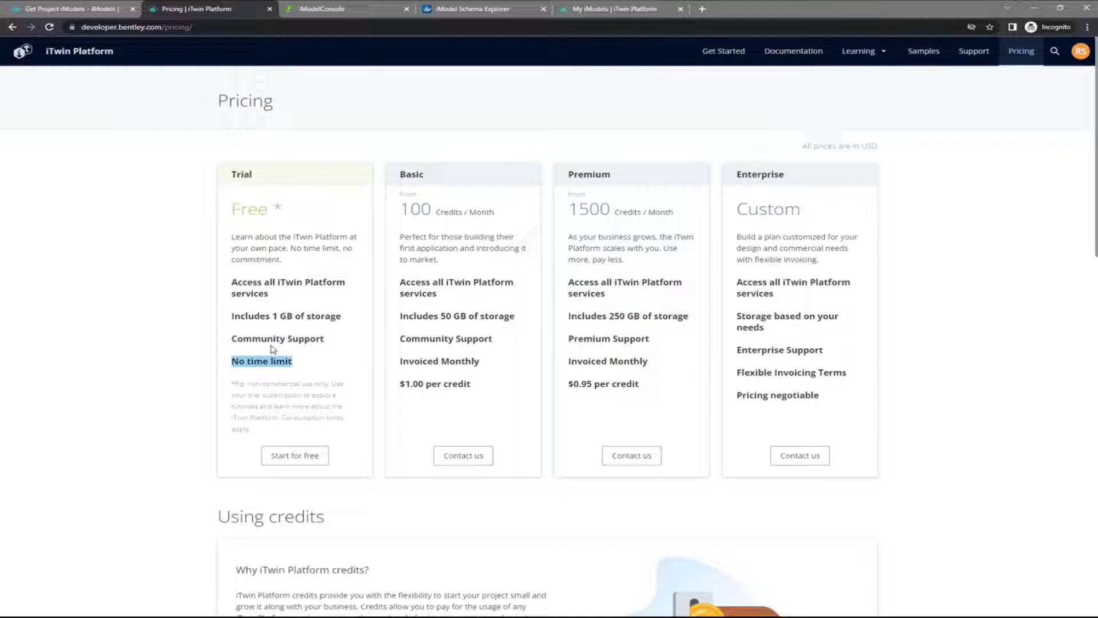
left_click(316, 361)
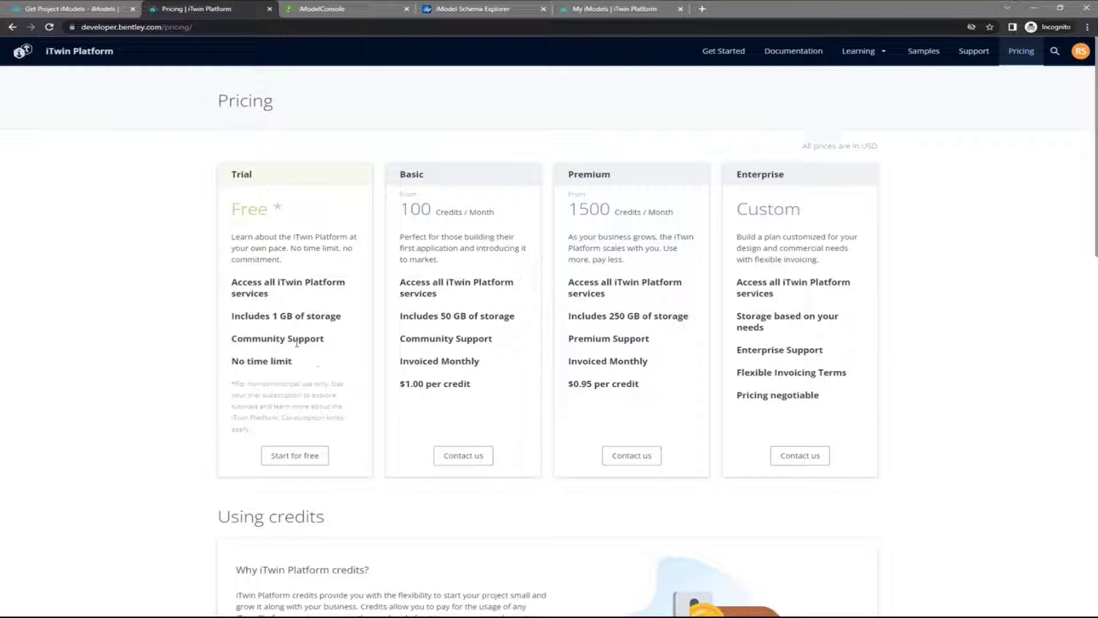
left_click_drag(235, 384, 250, 431)
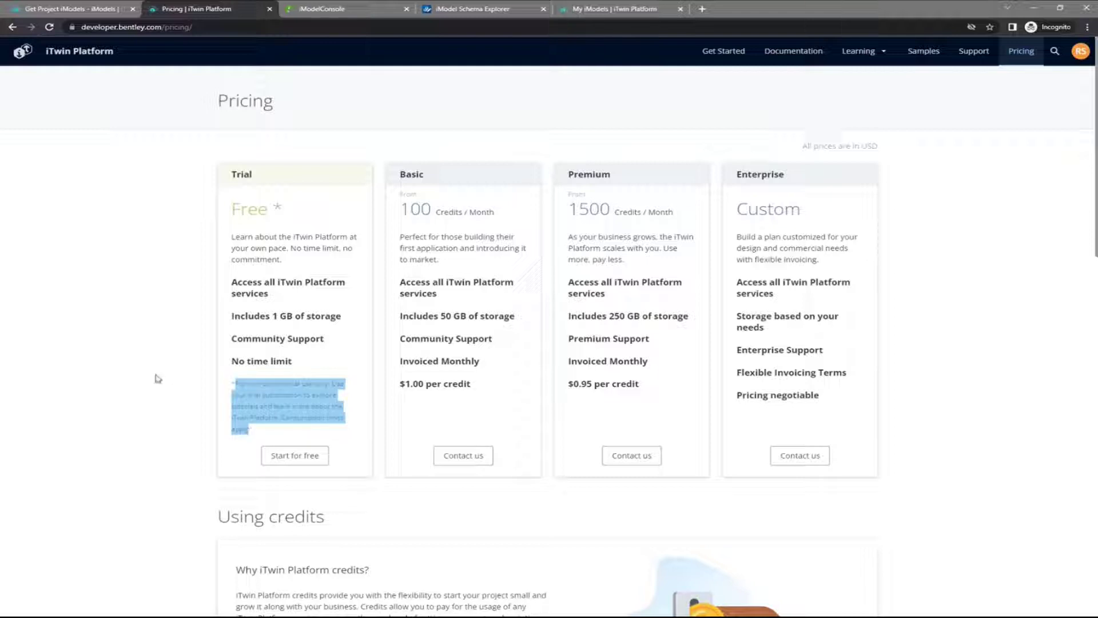
left_click(158, 378)
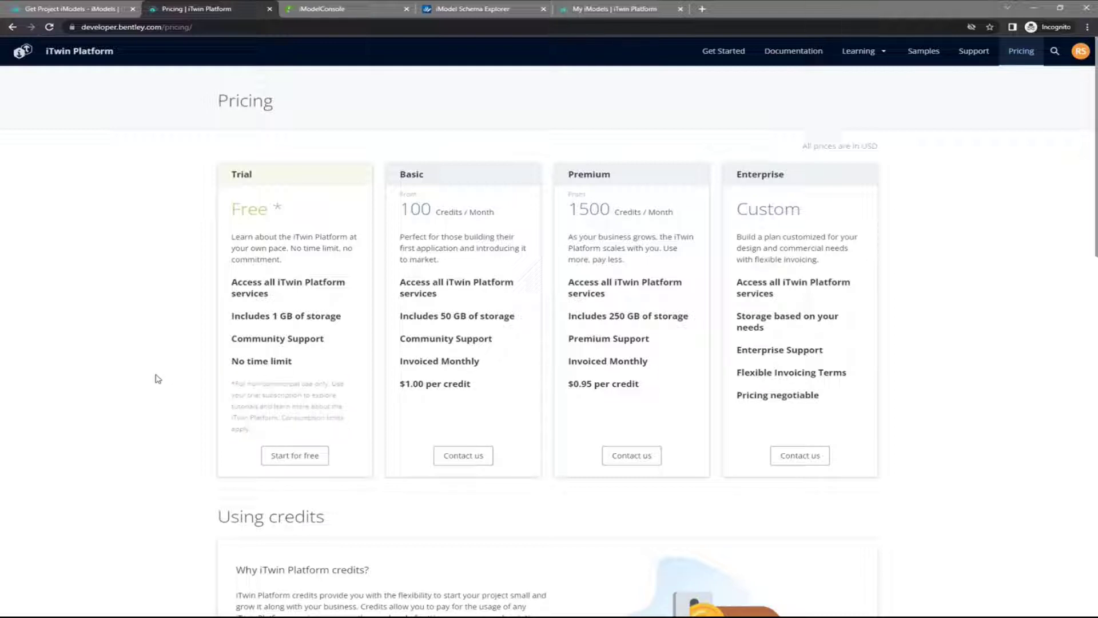
scroll(179, 372, "down", 1)
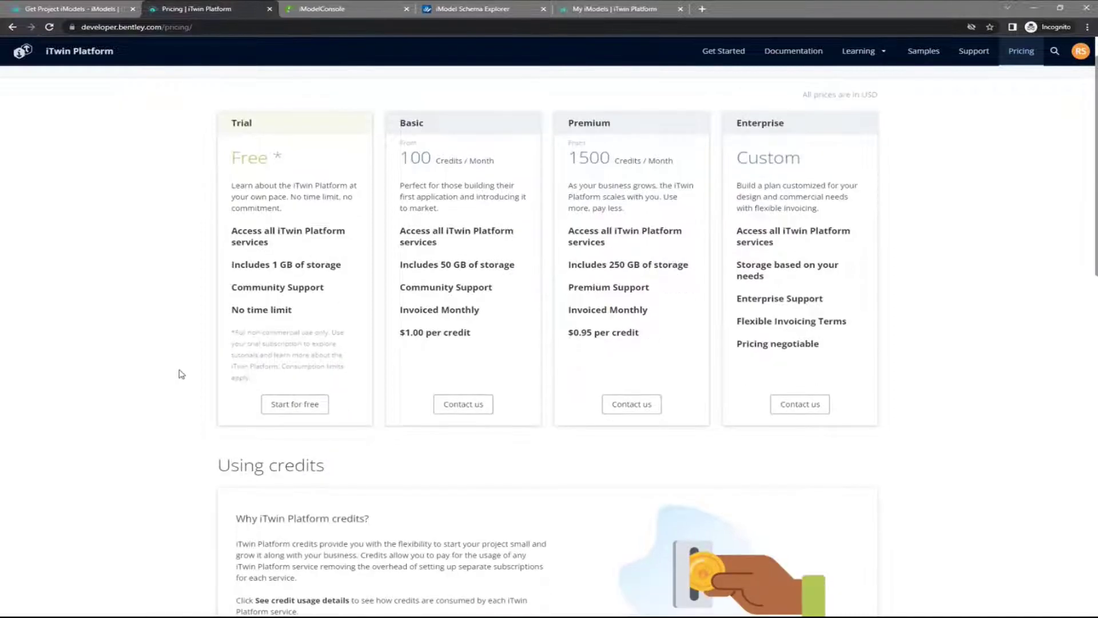
Step: Open the Accredited iTwin Developer: Associate course page on education.bentley.com in a new browser tab
scroll(181, 374, "up", 1)
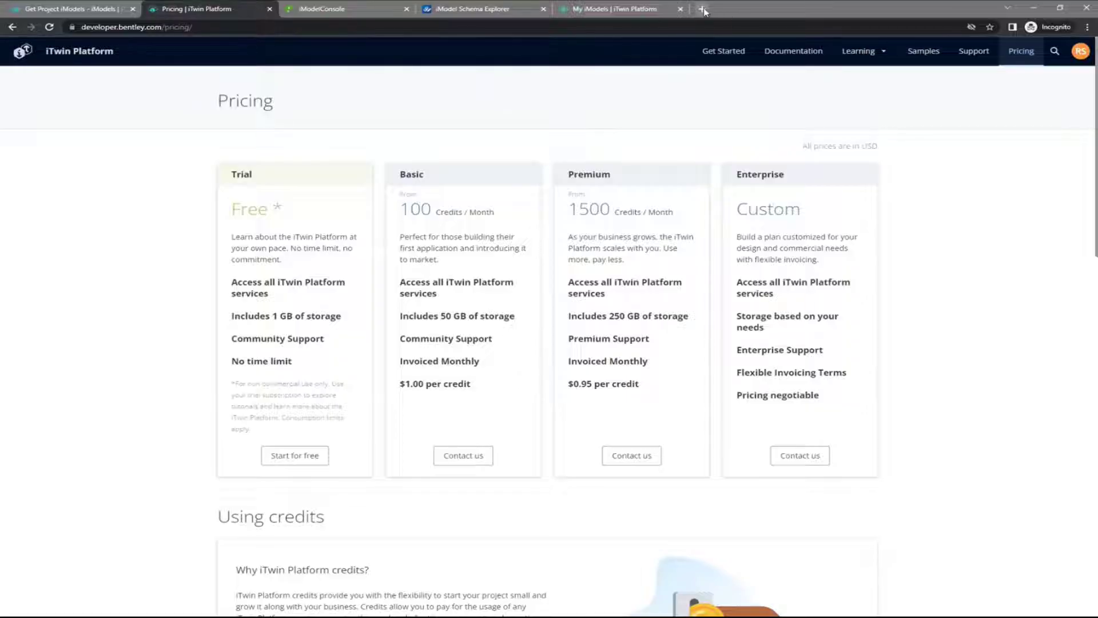
left_click(702, 9)
type("ed")
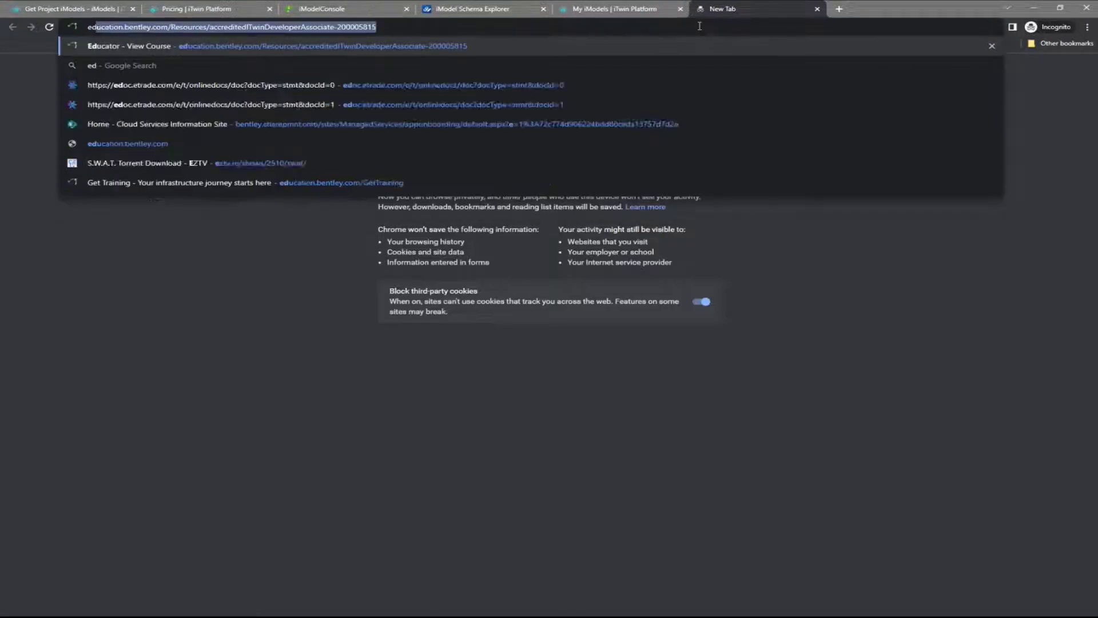
type("uca")
key("Return")
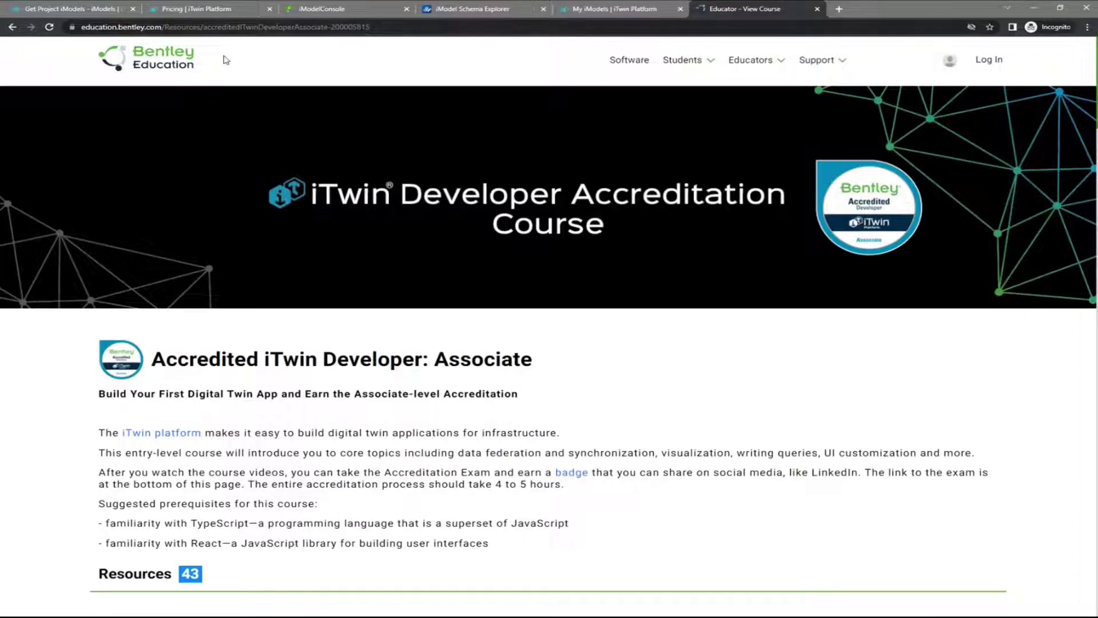
Step: Review the course introduction and prerequisites, skim the Resources lessons through Chapter 4, and return to the course heading
scroll(544, 283, "down", 1)
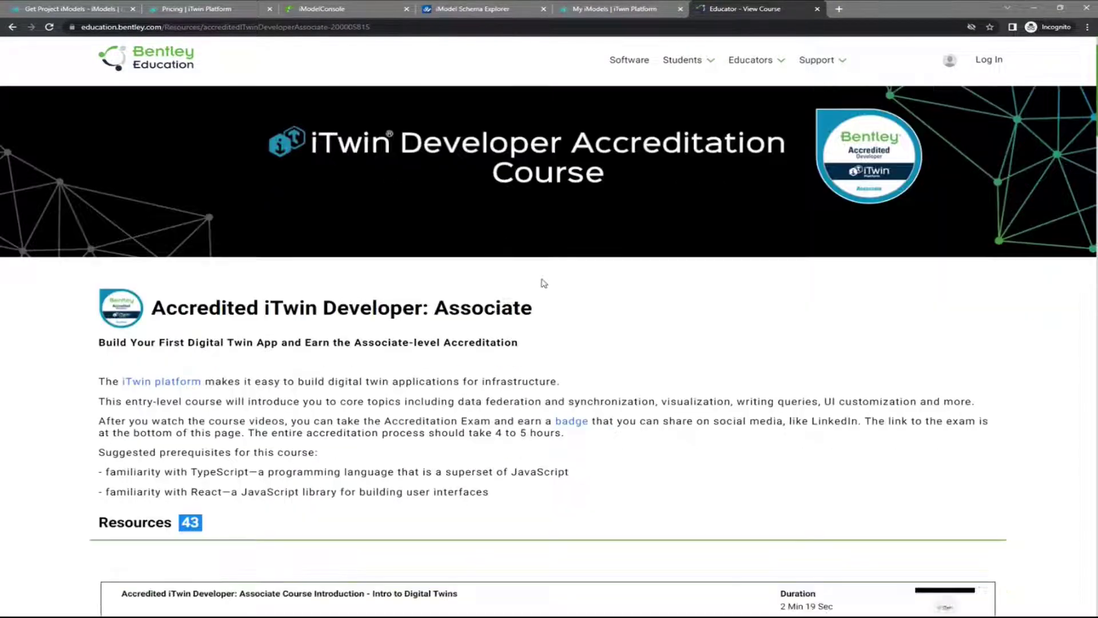
scroll(543, 283, "down", 5)
scroll(543, 283, "down", 1)
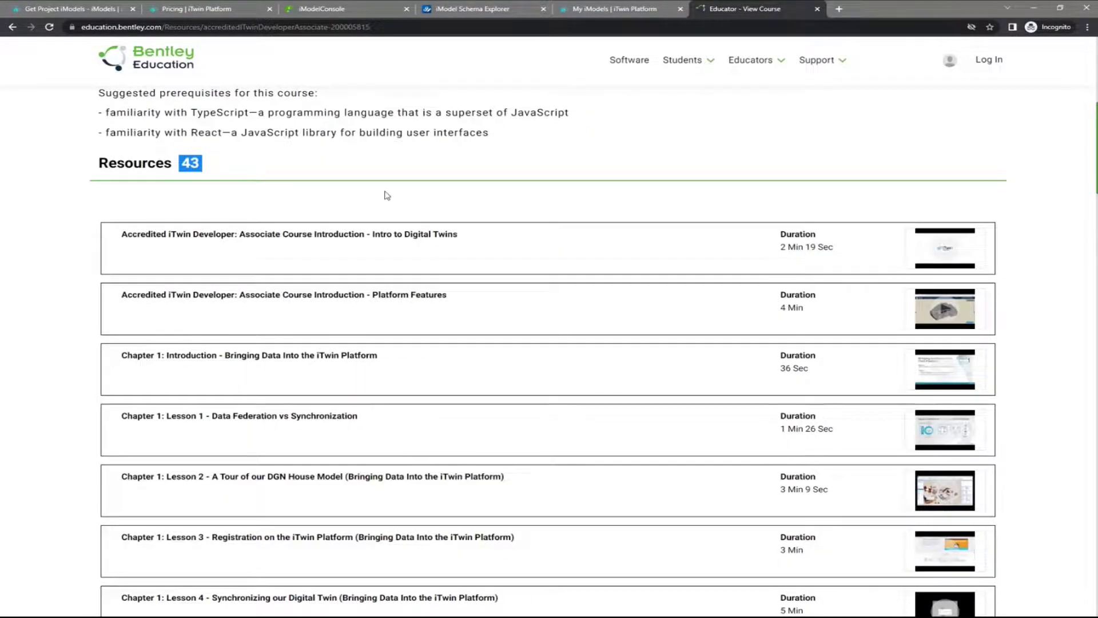
scroll(388, 195, "down", 3)
scroll(388, 195, "up", 9)
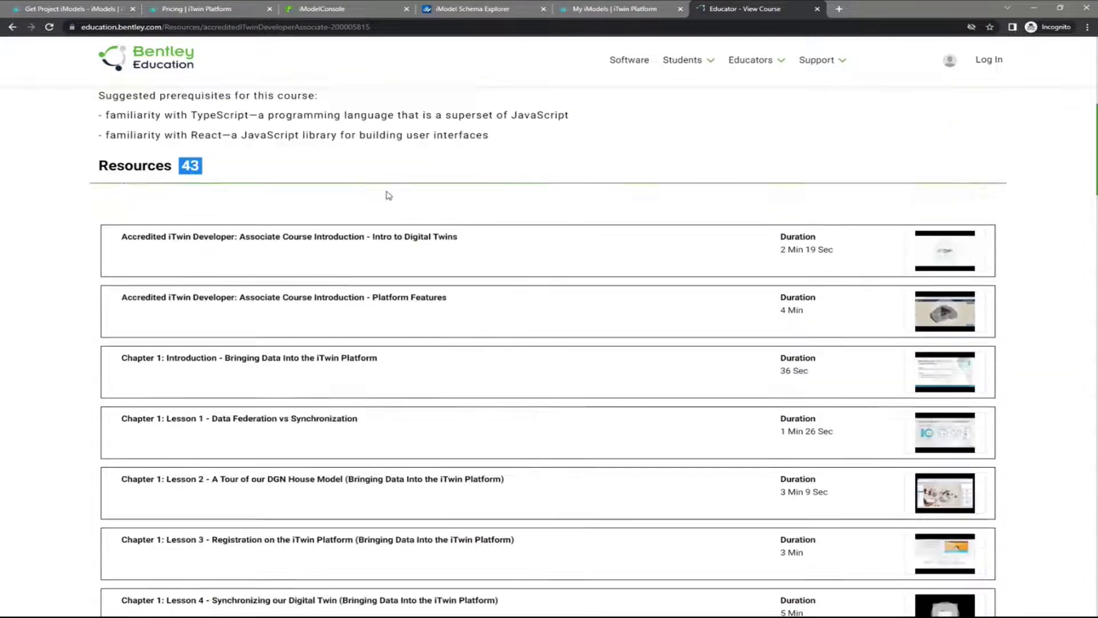
scroll(388, 195, "down", 4)
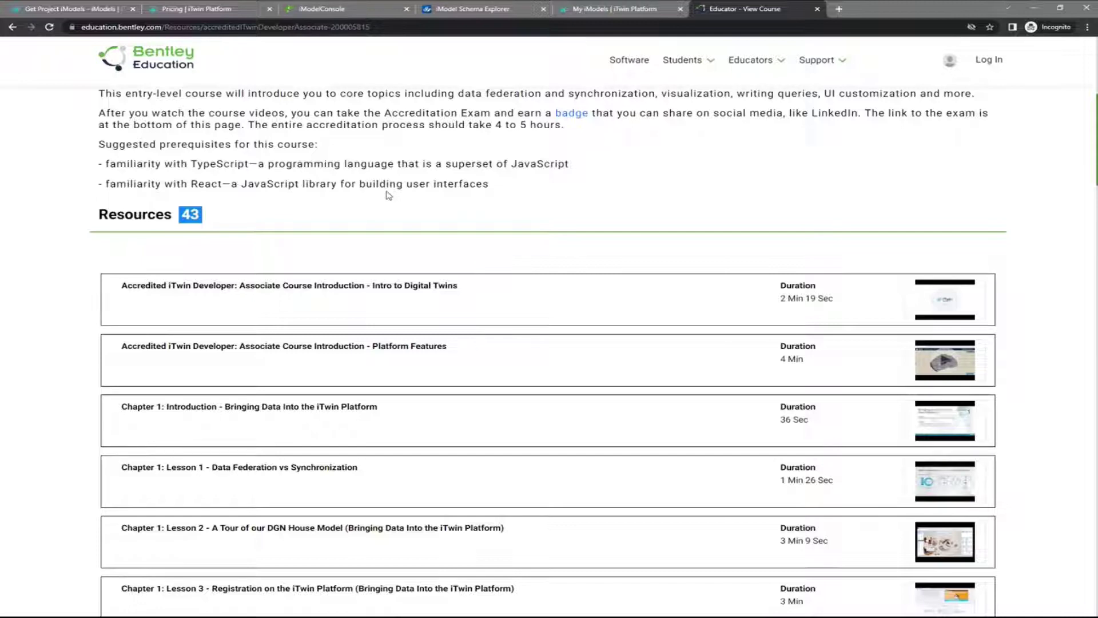
scroll(388, 195, "down", 3)
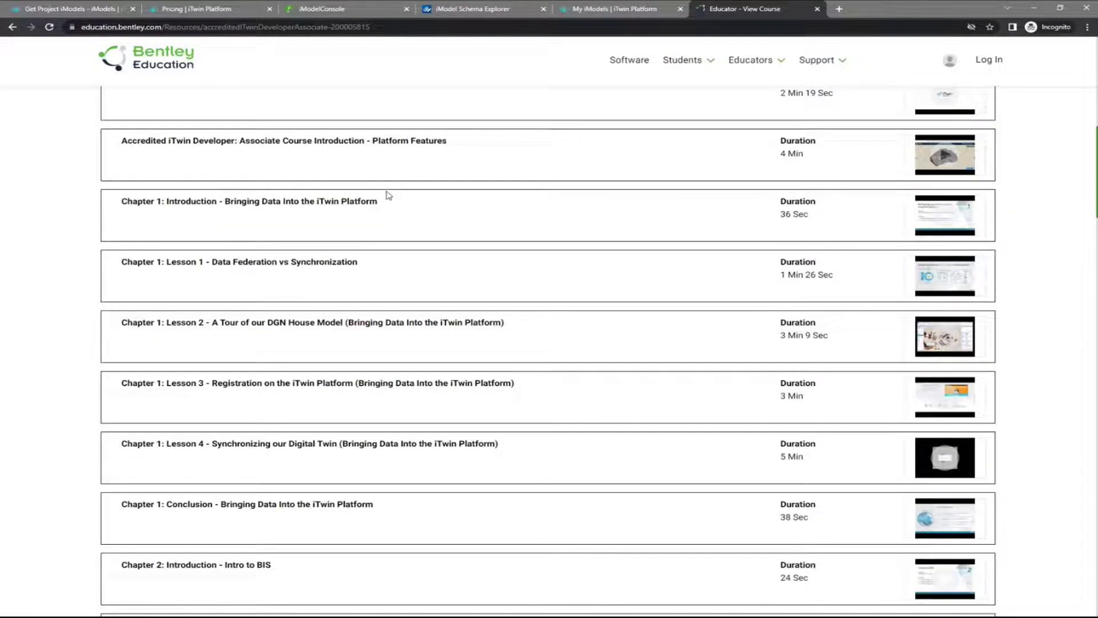
scroll(388, 195, "down", 9)
scroll(389, 195, "down", 5)
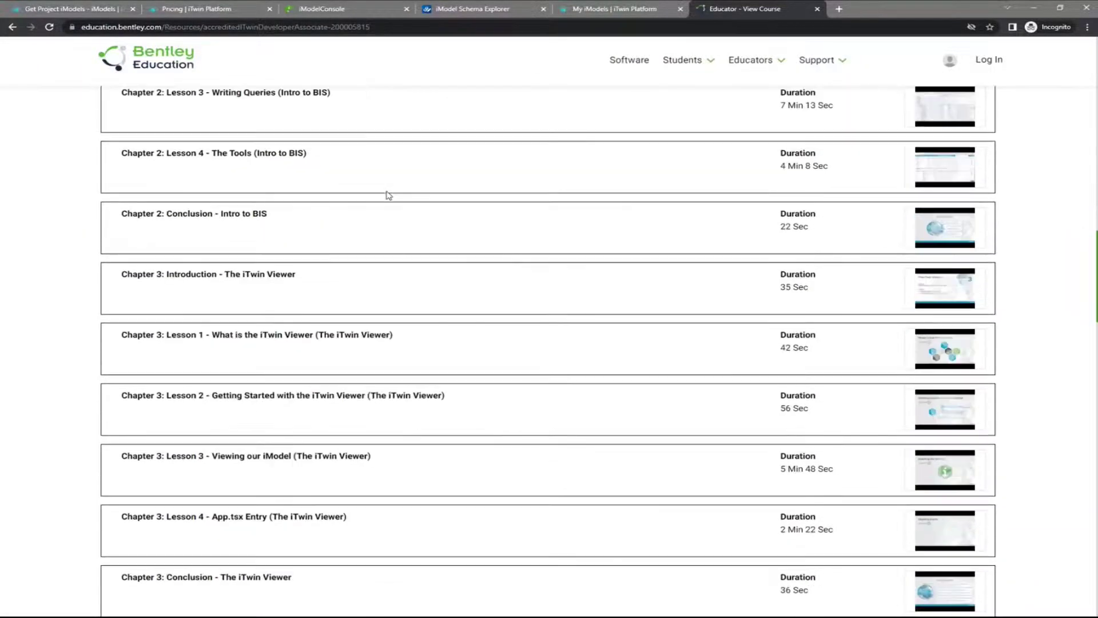
scroll(406, 245, "down", 12)
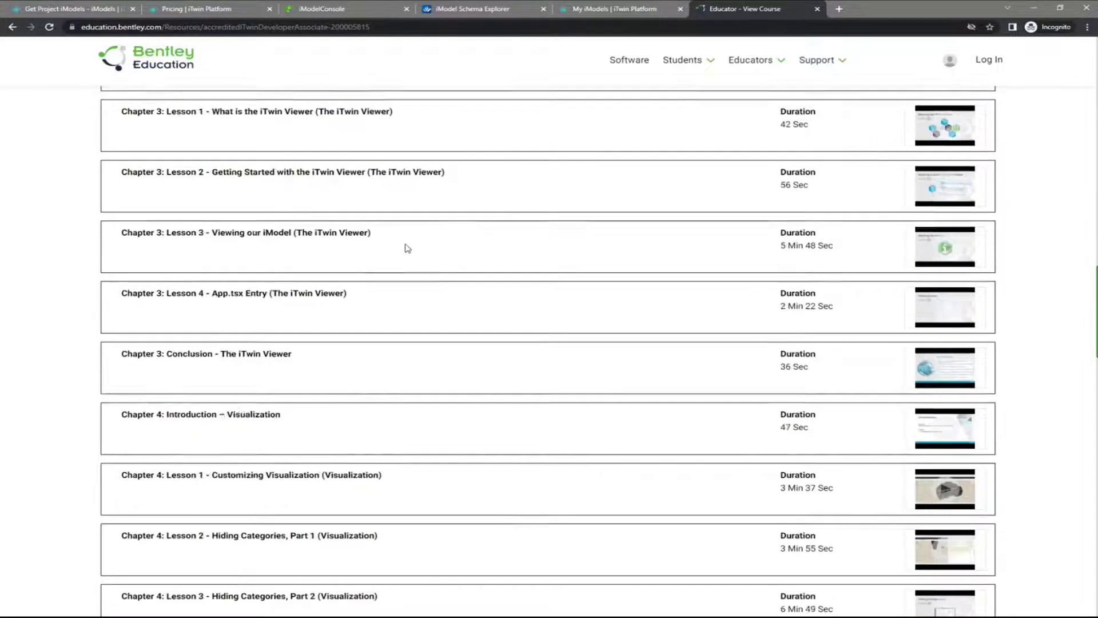
scroll(407, 247, "up", 10)
scroll(407, 248, "up", 20)
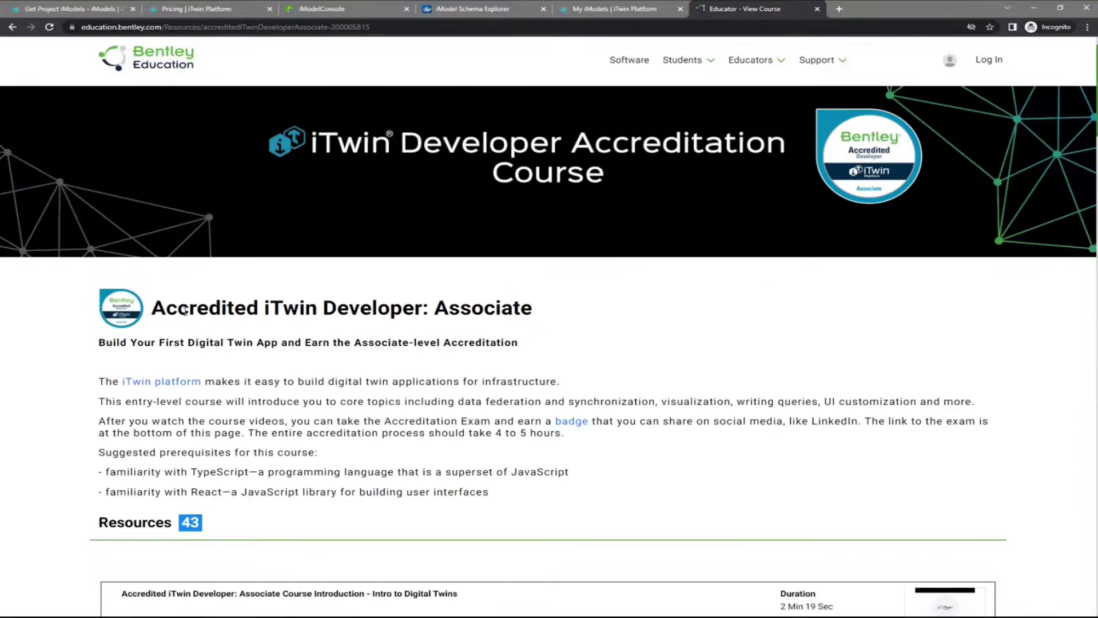
Step: Highlight part of the Accredited iTwin Developer: Associate title and look through the lesson list down to the iTwin Accreditation Exam
left_click_drag(169, 308, 376, 311)
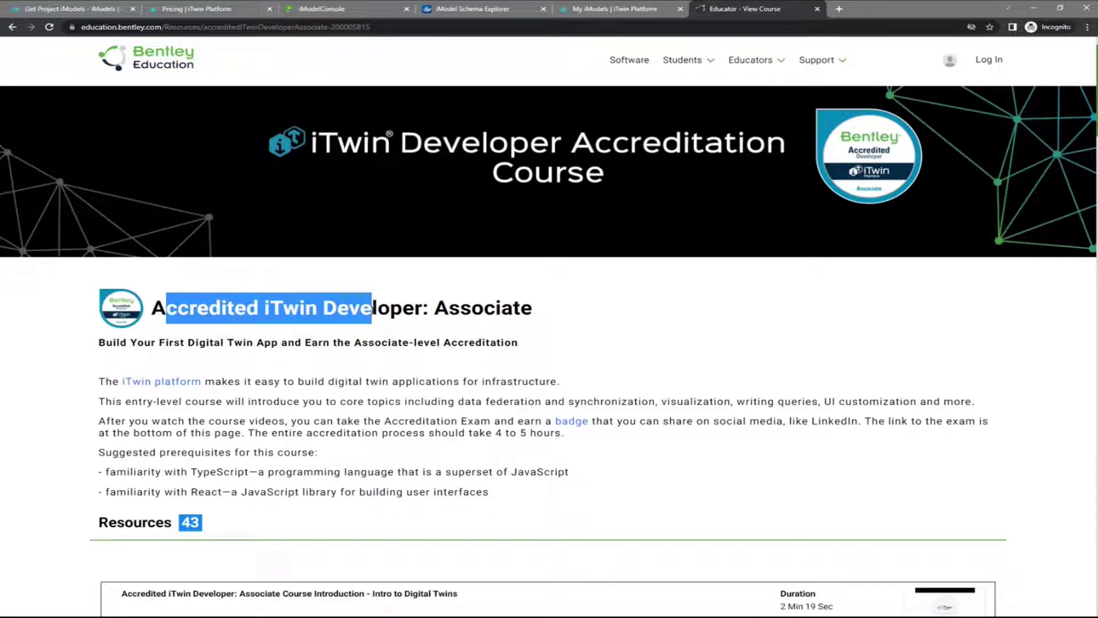
left_click(392, 381)
scroll(392, 382, "down", 4)
scroll(392, 384, "down", 12)
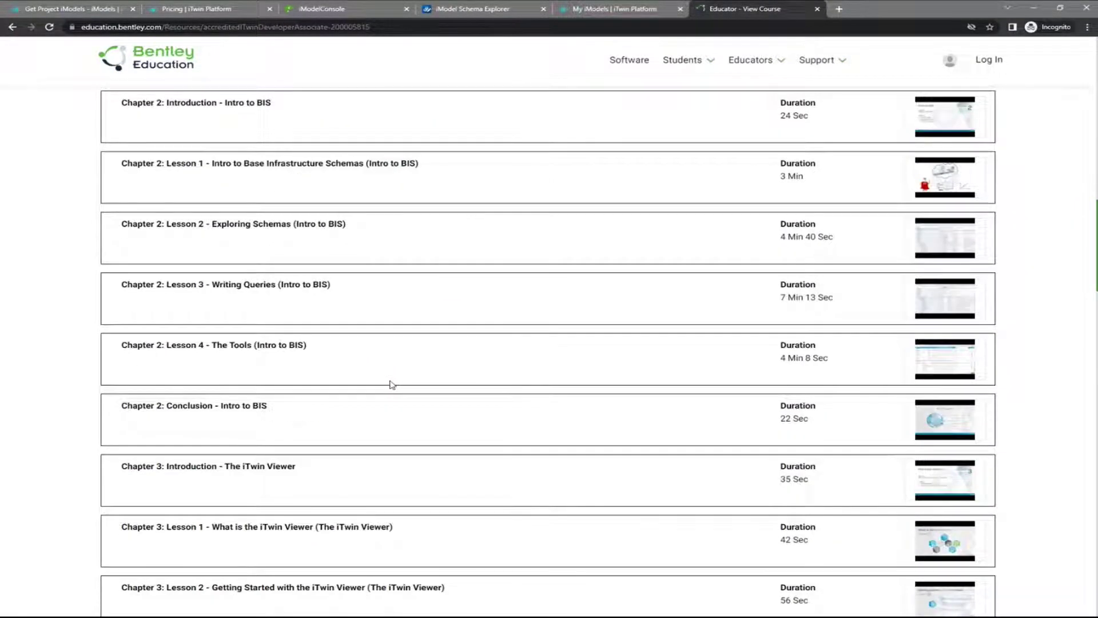
scroll(392, 383, "down", 3)
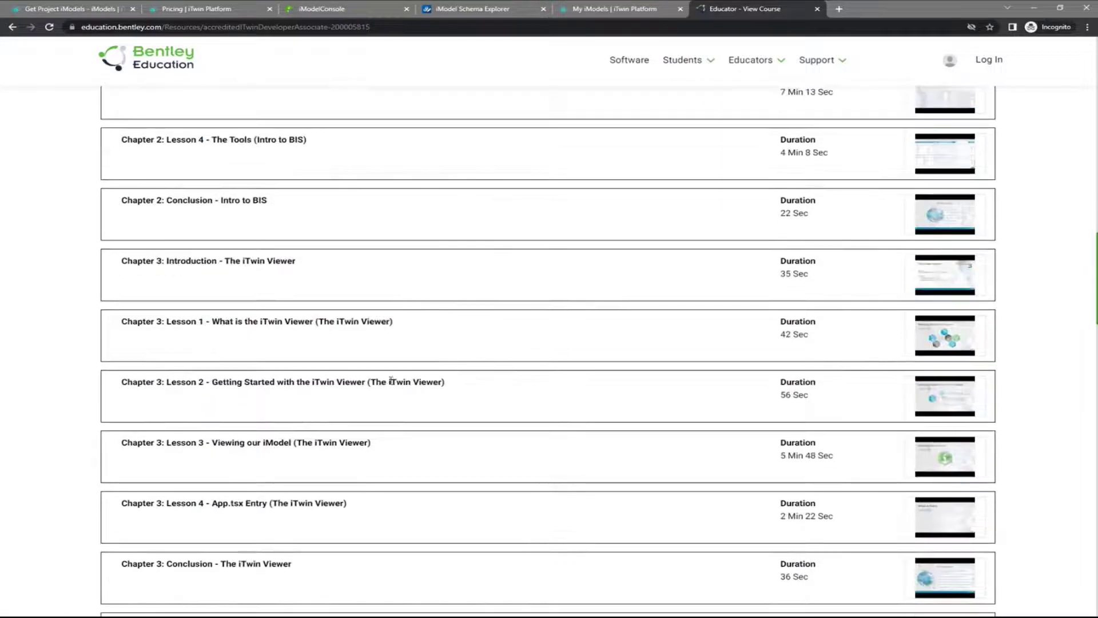
scroll(390, 380, "down", 4)
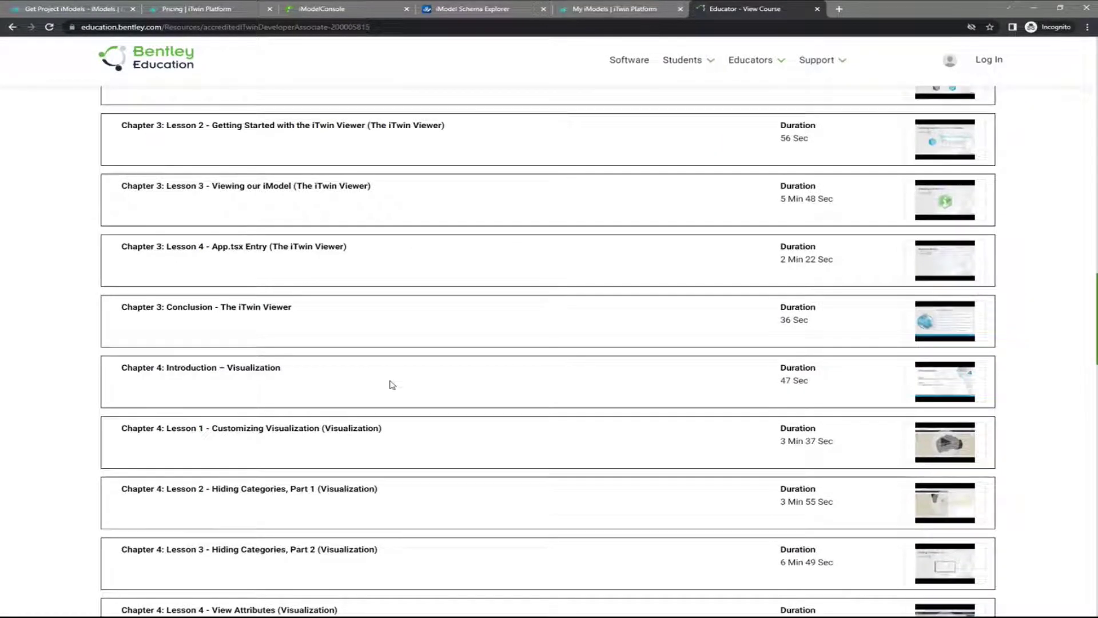
scroll(329, 341, "down", 1)
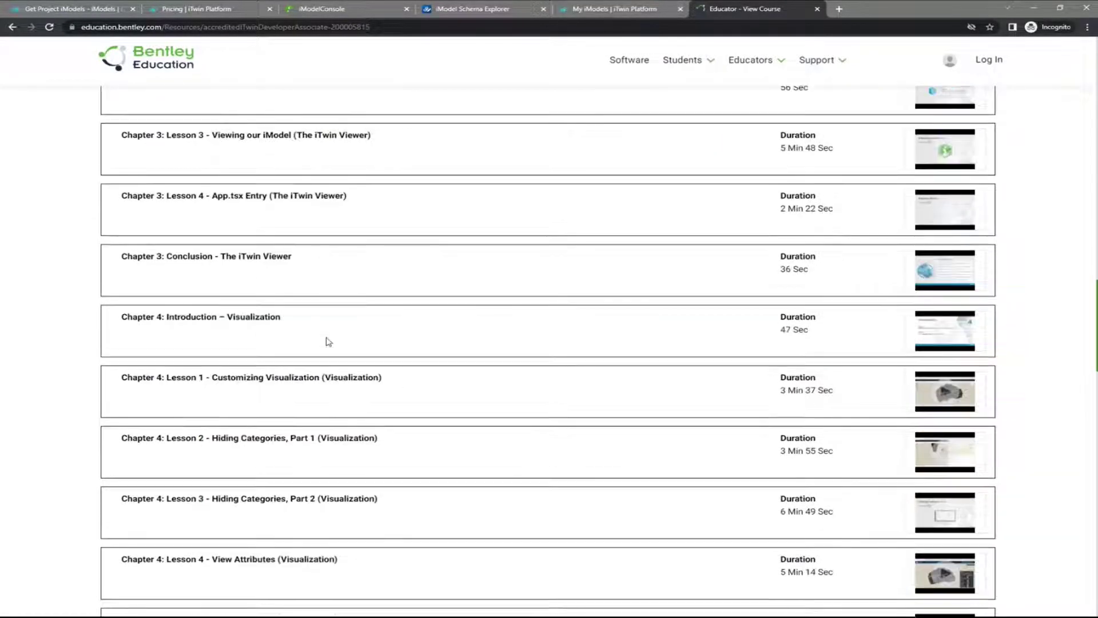
scroll(328, 342, "down", 3)
scroll(329, 341, "down", 4)
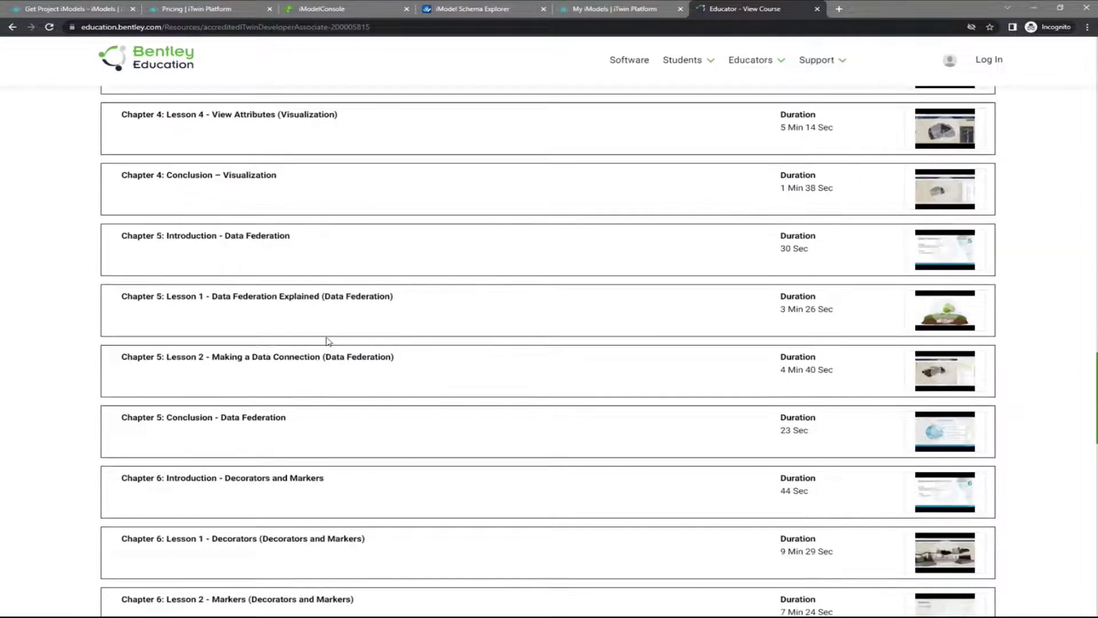
scroll(329, 341, "down", 7)
scroll(329, 342, "down", 3)
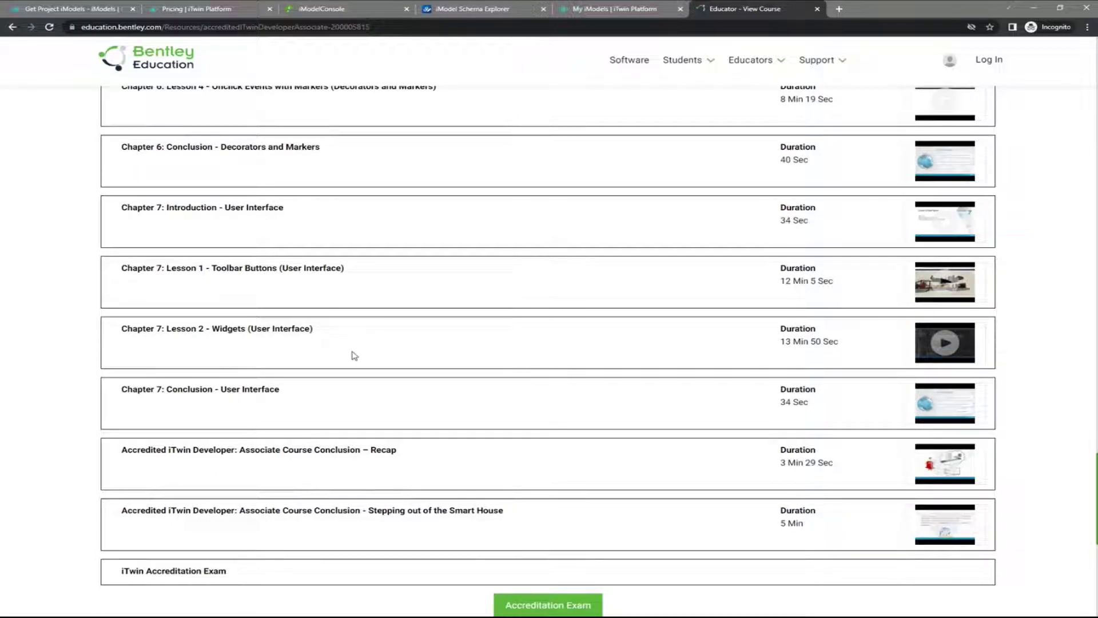
Step: Go back to the first lessons and review the chapter videos and their durations through to the Accreditation Exam and iTwin Platform Portal link
scroll(394, 286, "up", 20)
scroll(399, 268, "up", 20)
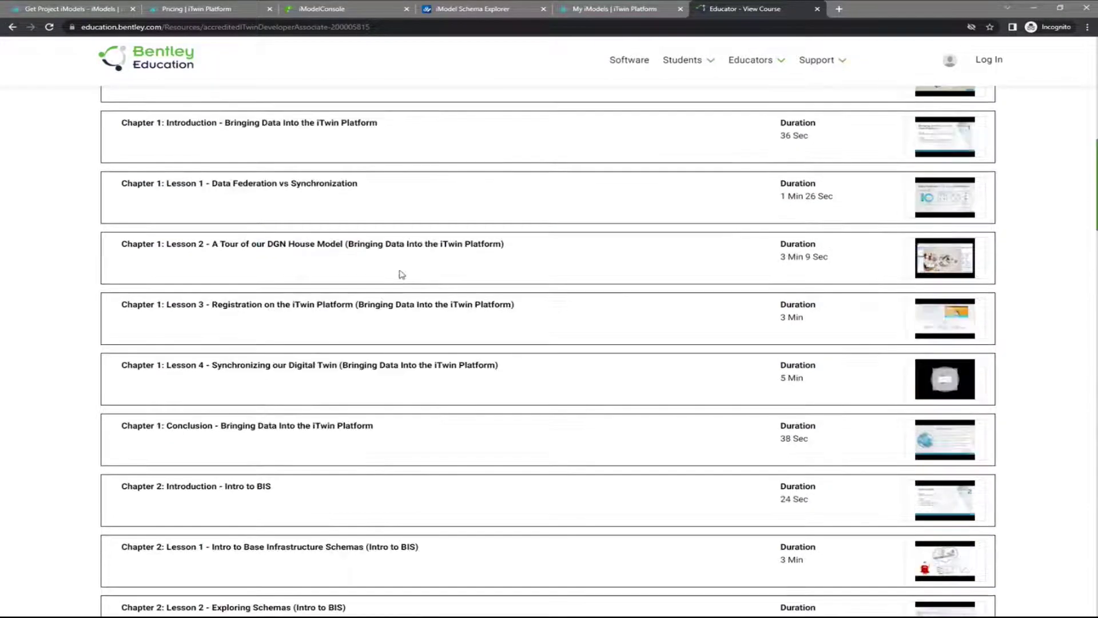
scroll(400, 286, "down", 6)
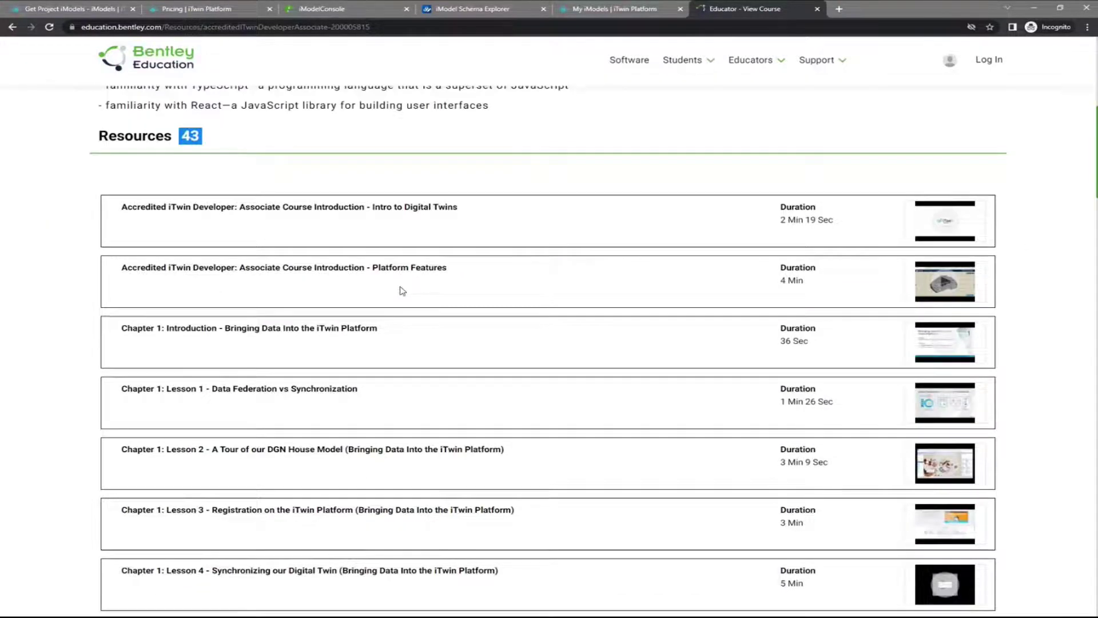
scroll(402, 290, "down", 5)
scroll(402, 290, "down", 17)
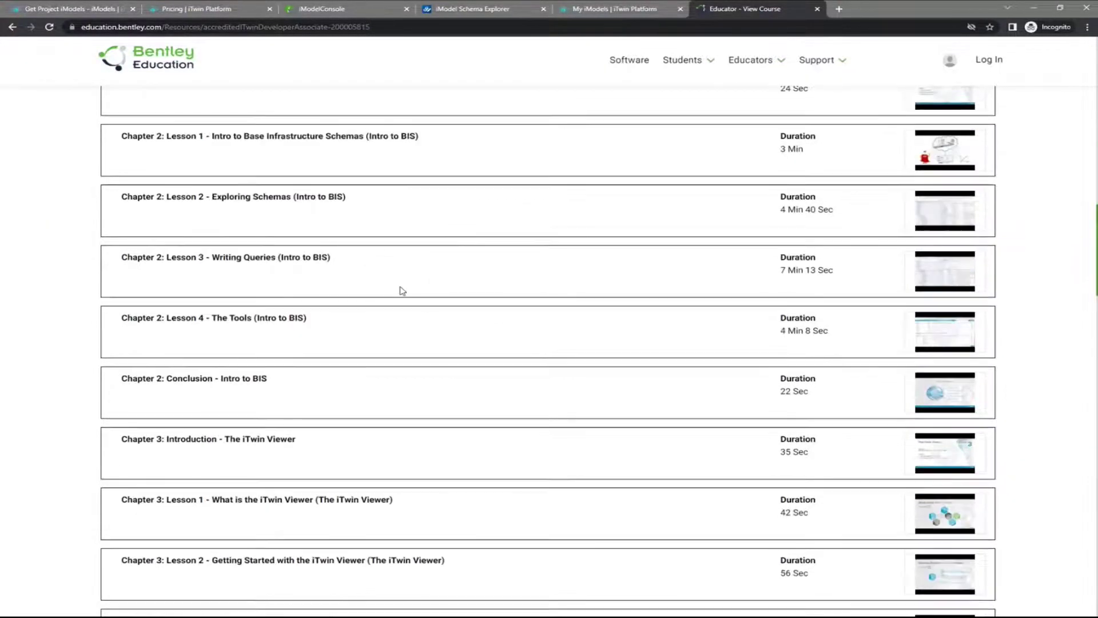
scroll(402, 290, "down", 1)
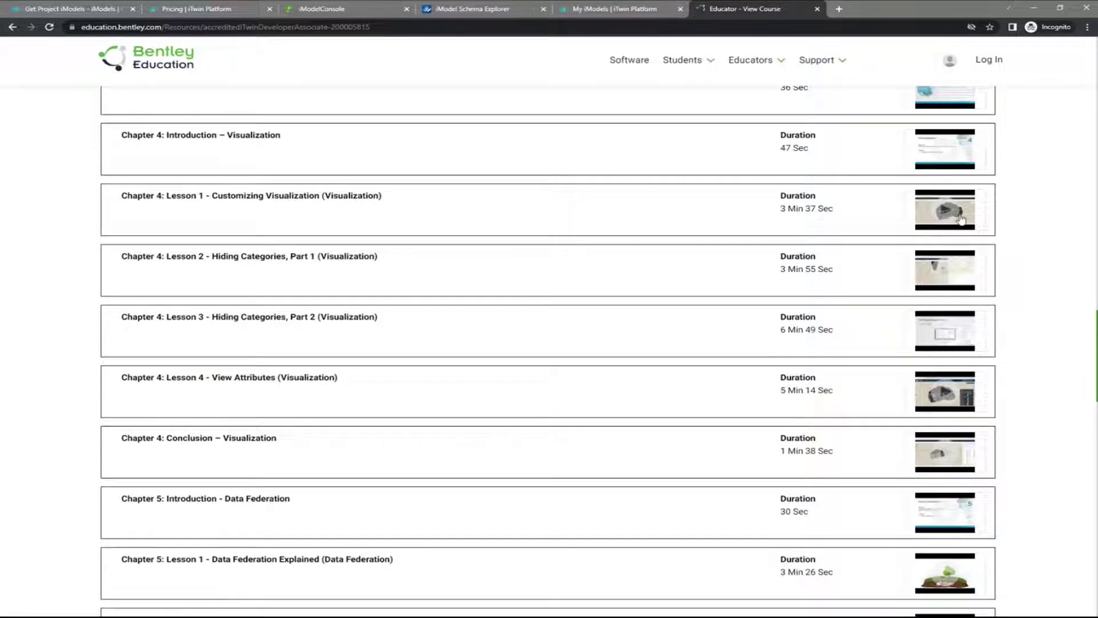
scroll(847, 252, "down", 8)
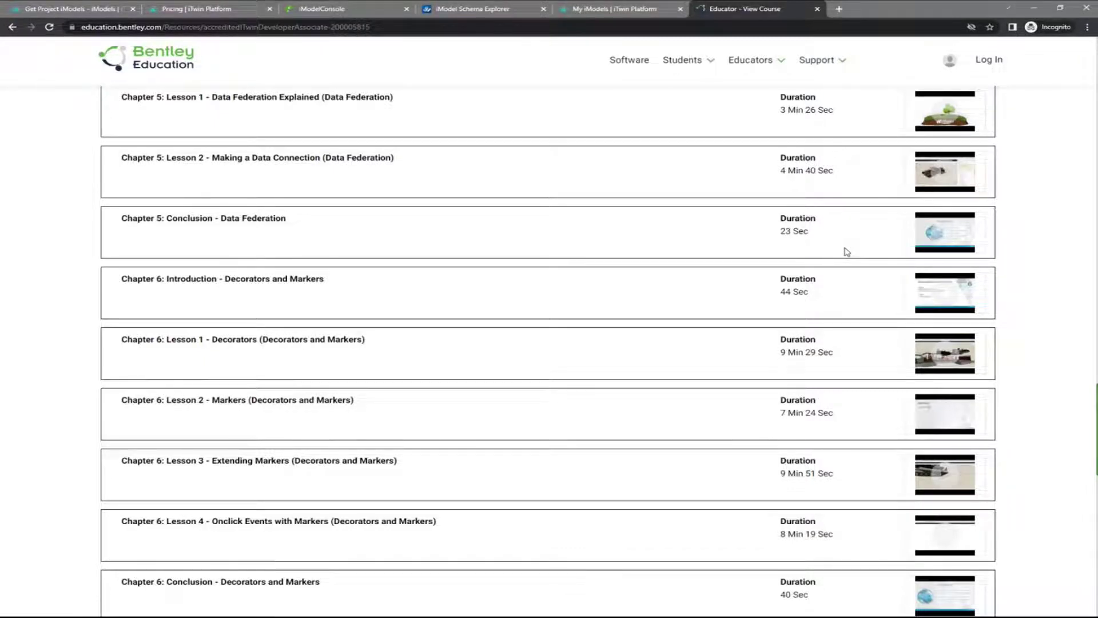
scroll(846, 251, "down", 3)
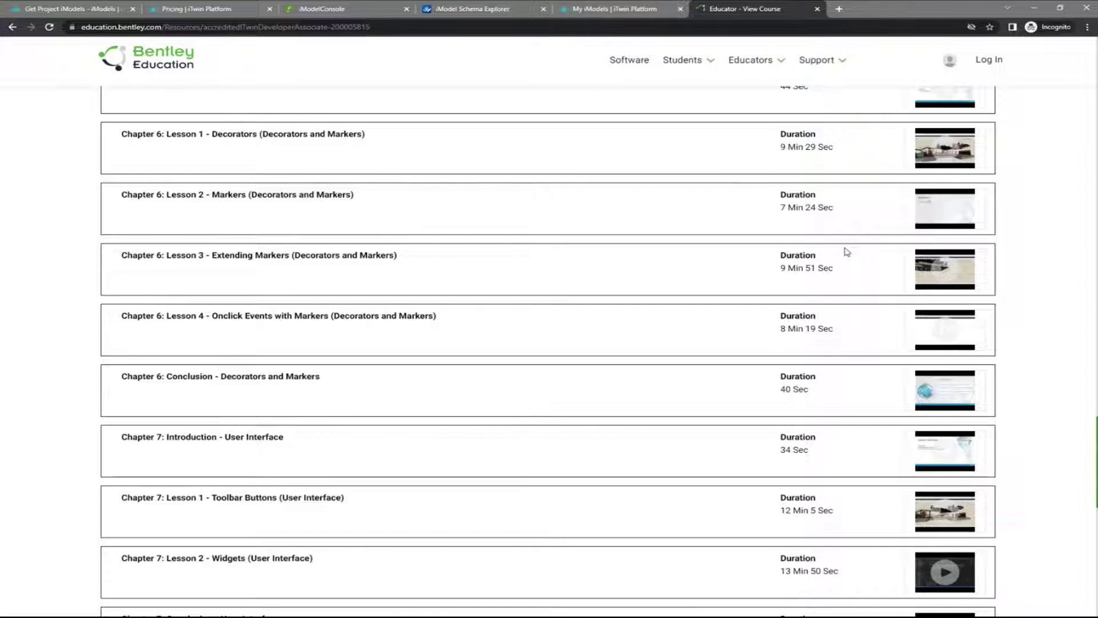
scroll(846, 251, "down", 5)
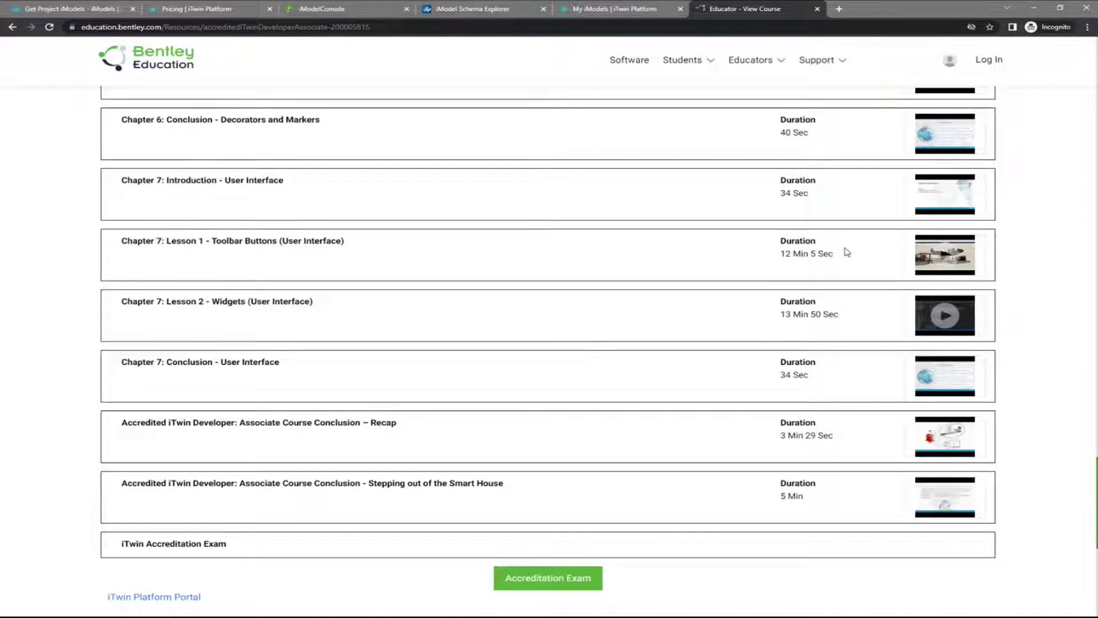
scroll(805, 317, "down", 1)
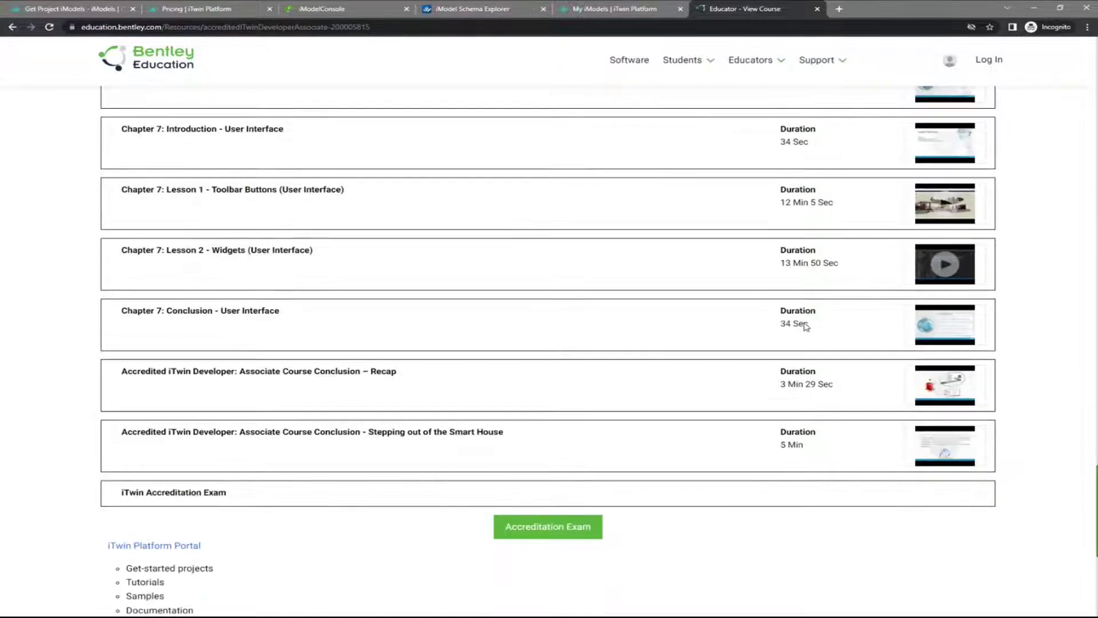
Step: Review the final lessons and Accreditation Exam entry of the iTwin Developer course, then return to the course introduction
scroll(805, 322, "down", 1)
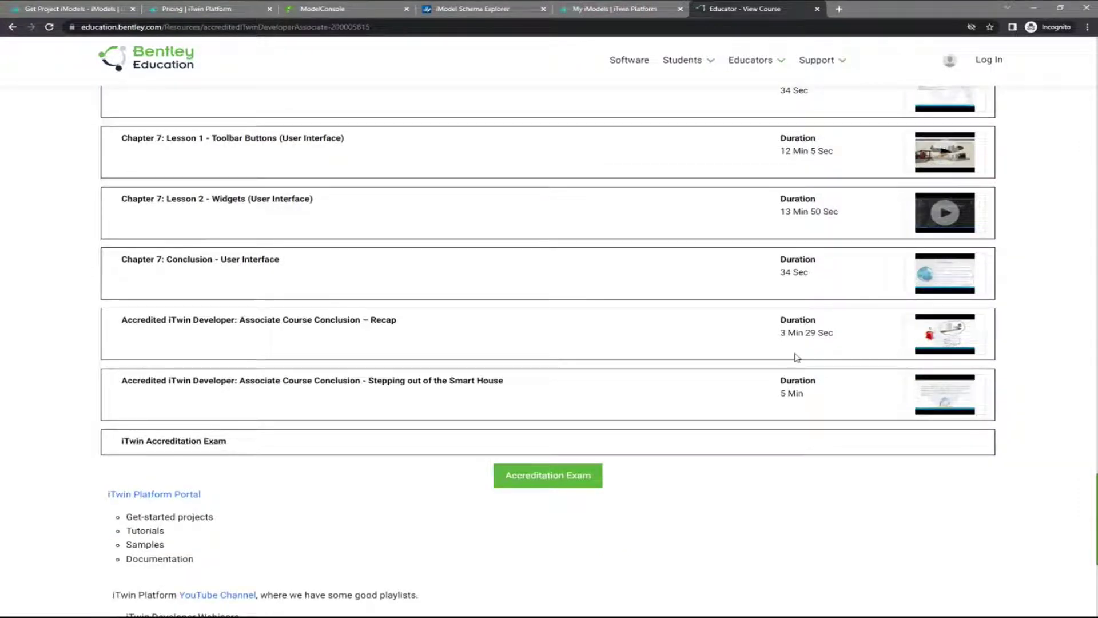
scroll(783, 296, "up", 1)
scroll(783, 286, "up", 20)
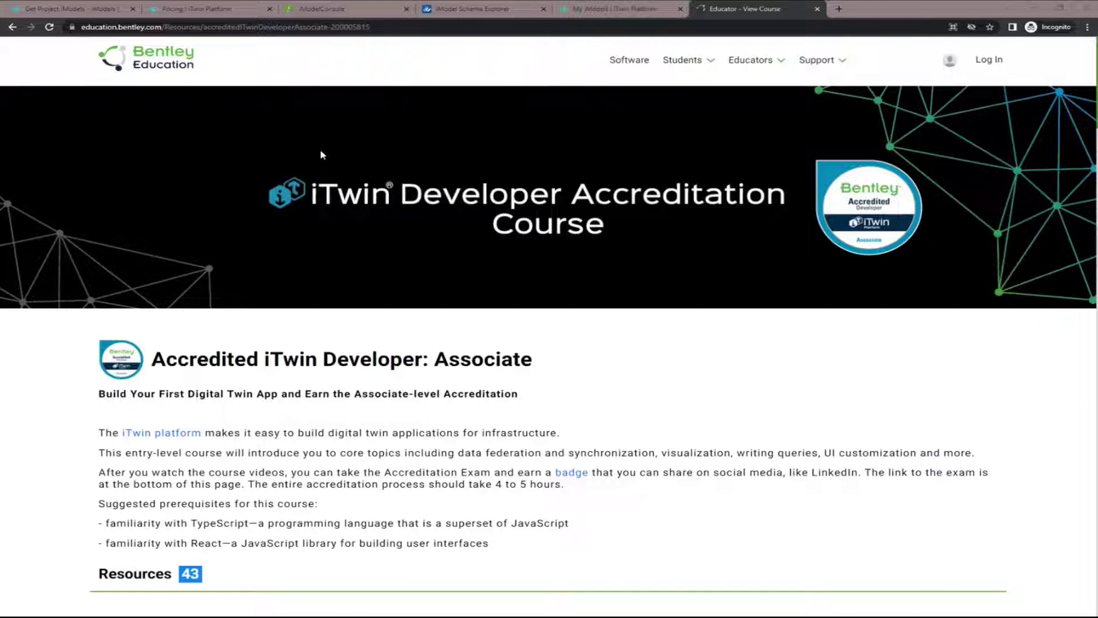
Step: Open the iTwin Platform documentation overview and look through its API categories from Visualization to Reality Capture
left_click(210, 11)
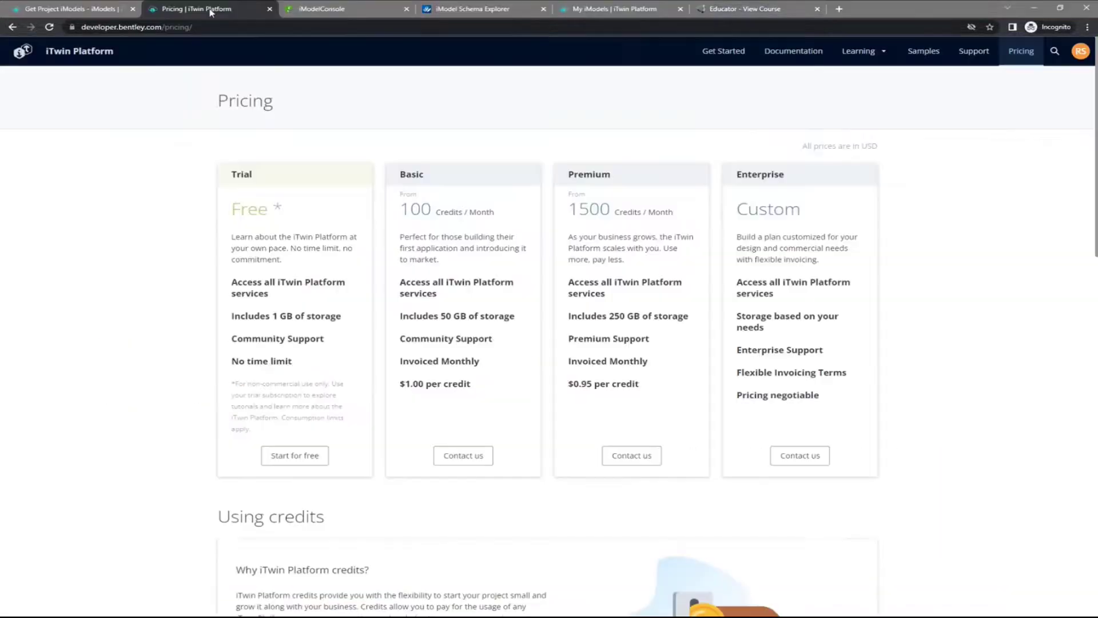
left_click(75, 8)
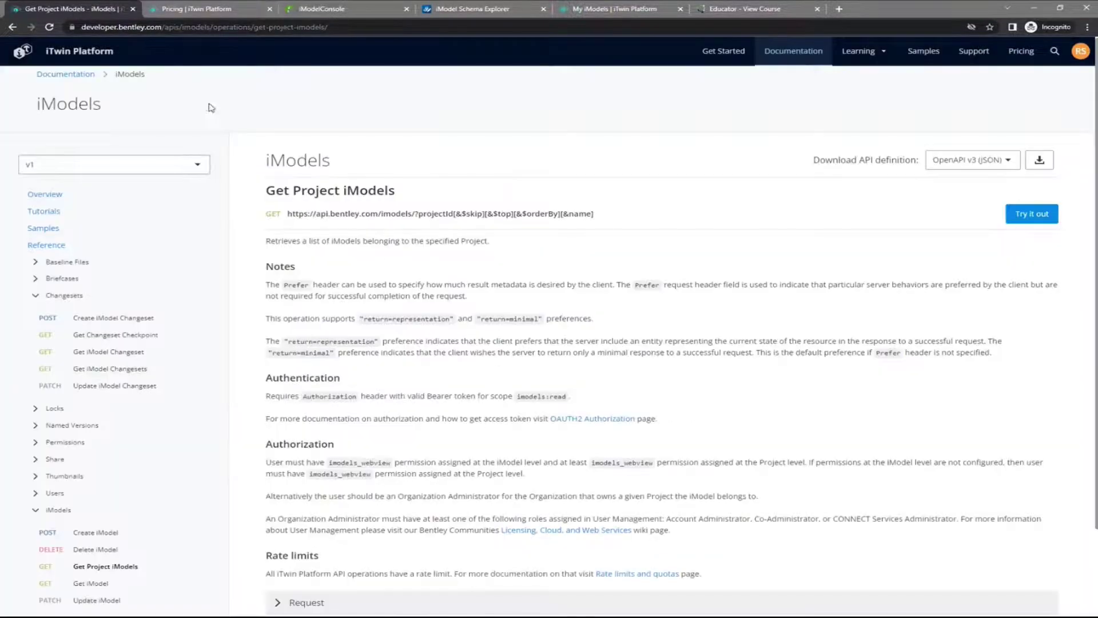
left_click(50, 77)
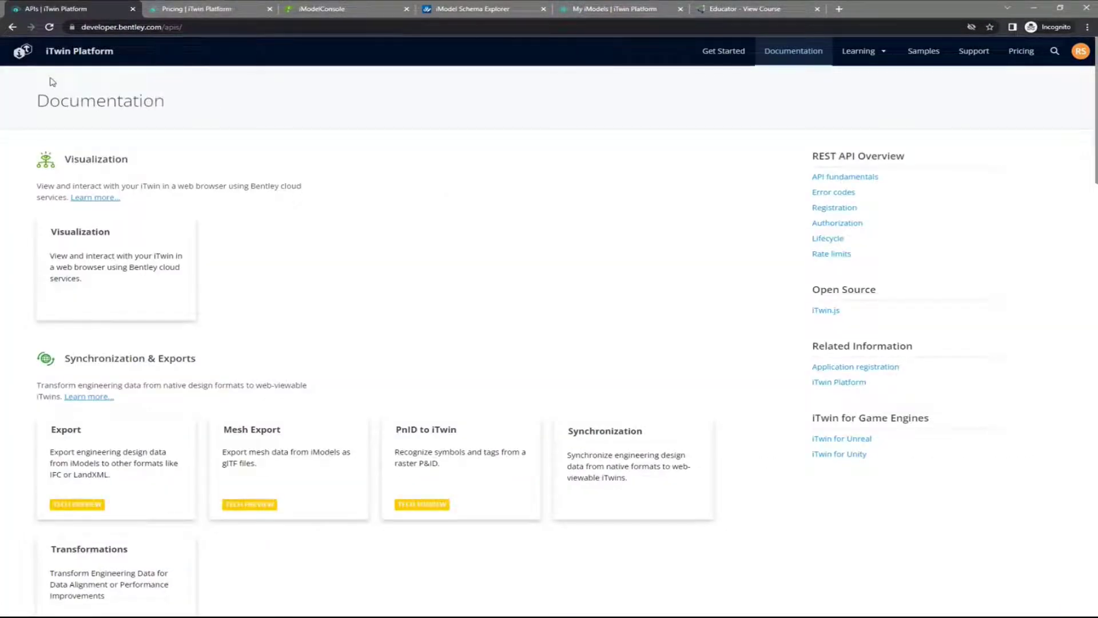
scroll(324, 286, "down", 3)
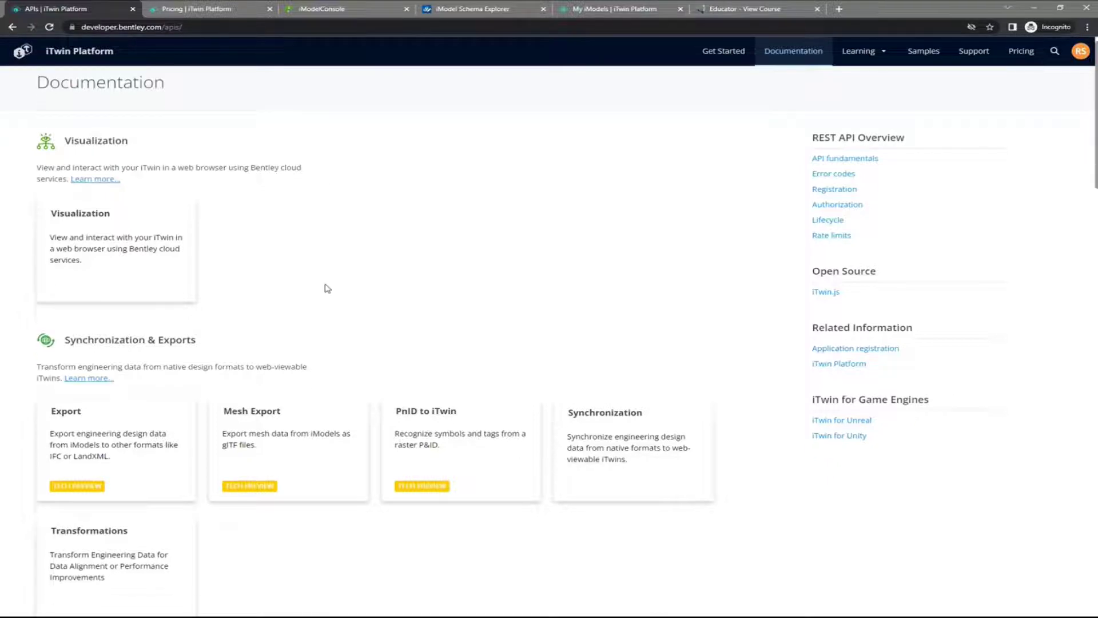
scroll(328, 288, "down", 1)
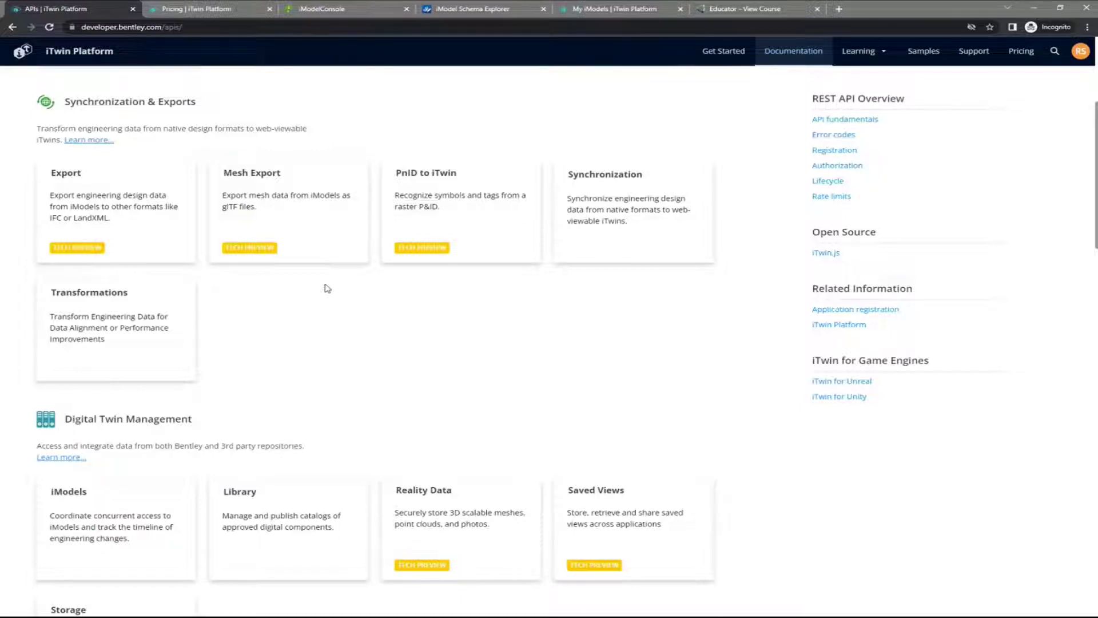
scroll(327, 288, "down", 8)
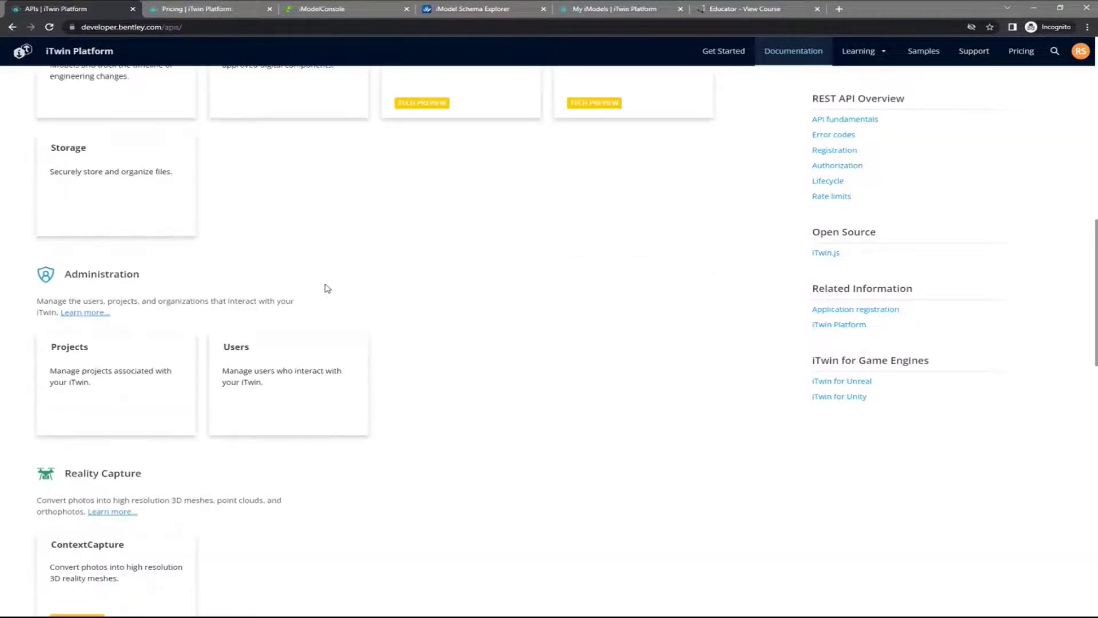
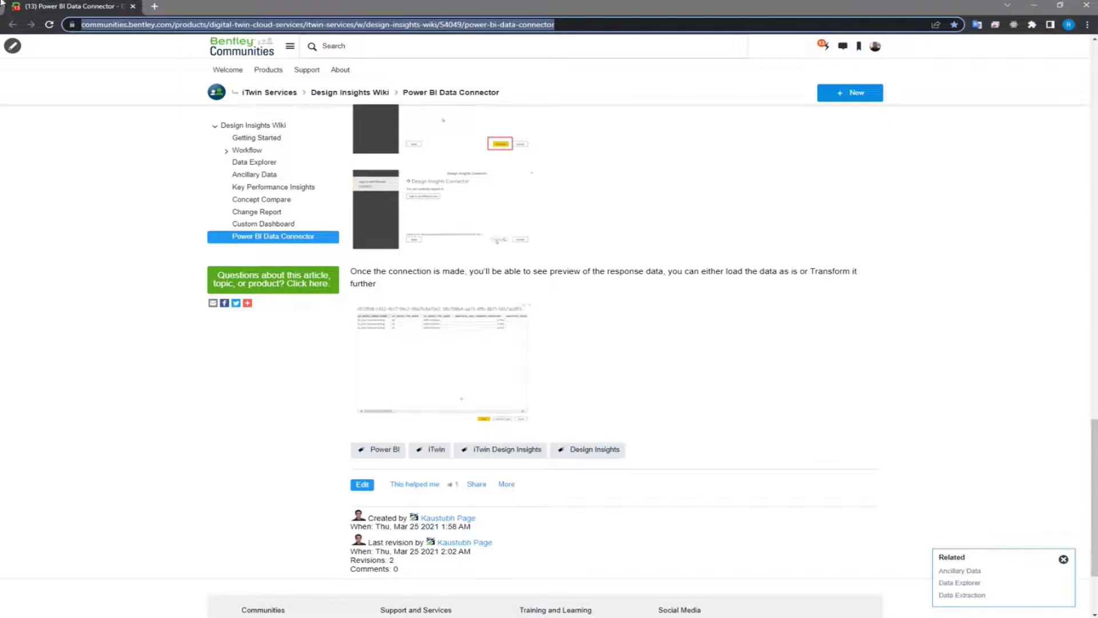
Step: Bring up the reports-config-widget page of the viewer-components-react GitHub repository and highlight the package name reports-config-widget-react in the README heading
key("alt+Tab")
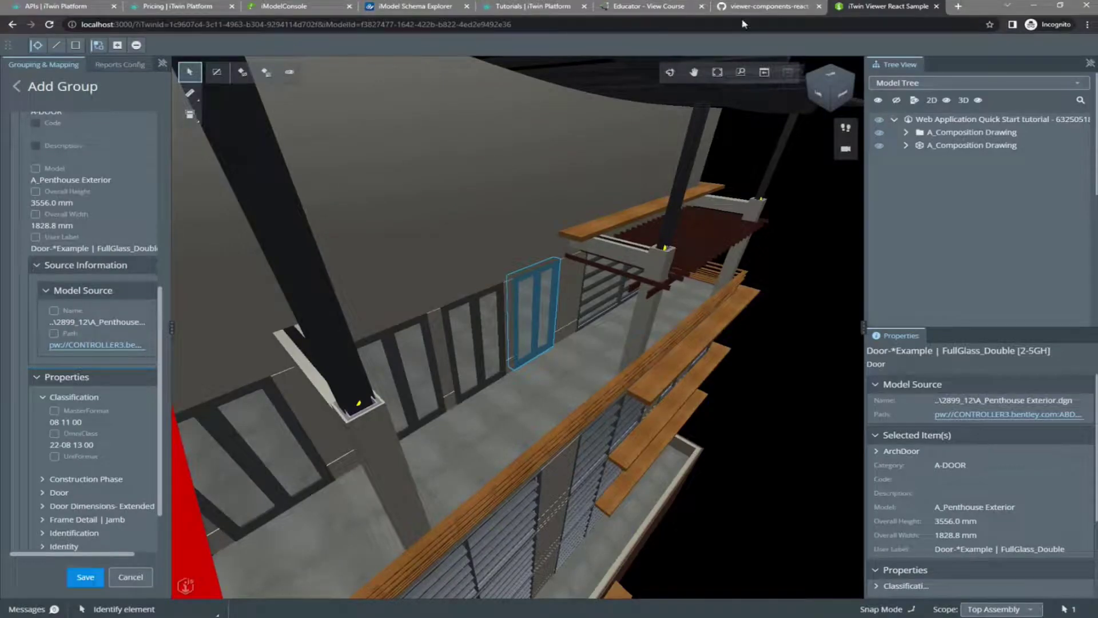
left_click(271, 7)
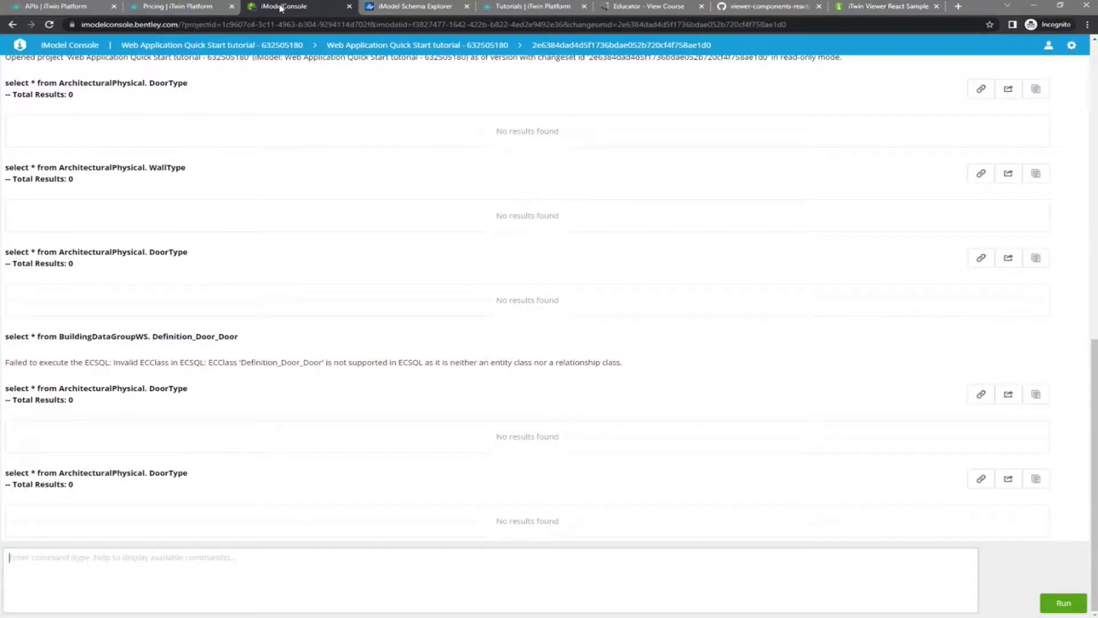
left_click(760, 10)
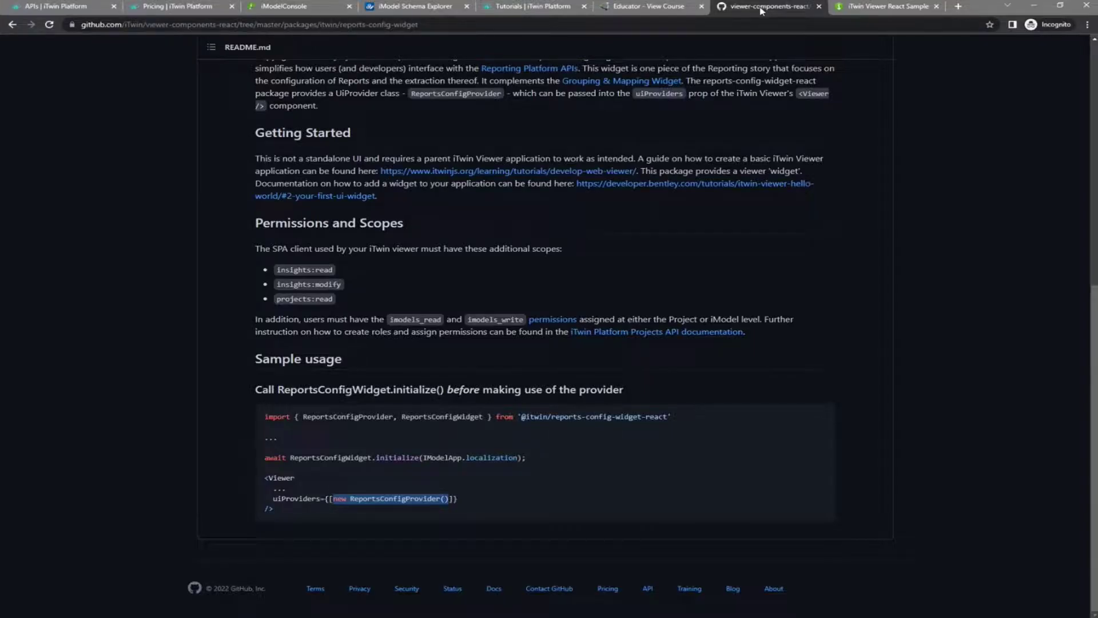
scroll(508, 297, "up", 2)
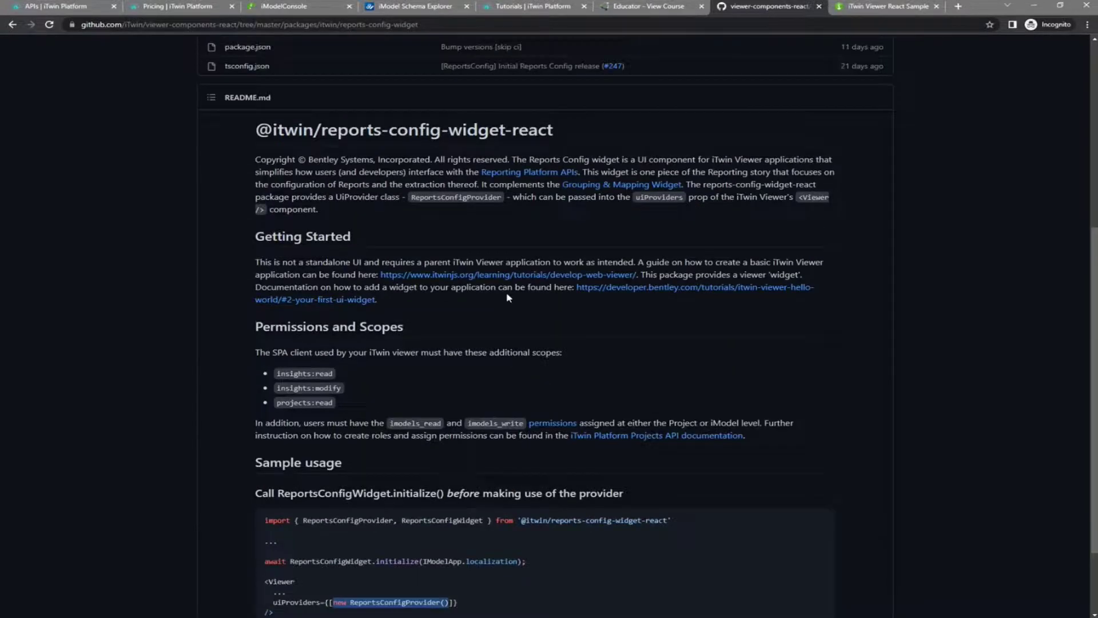
scroll(507, 297, "up", 6)
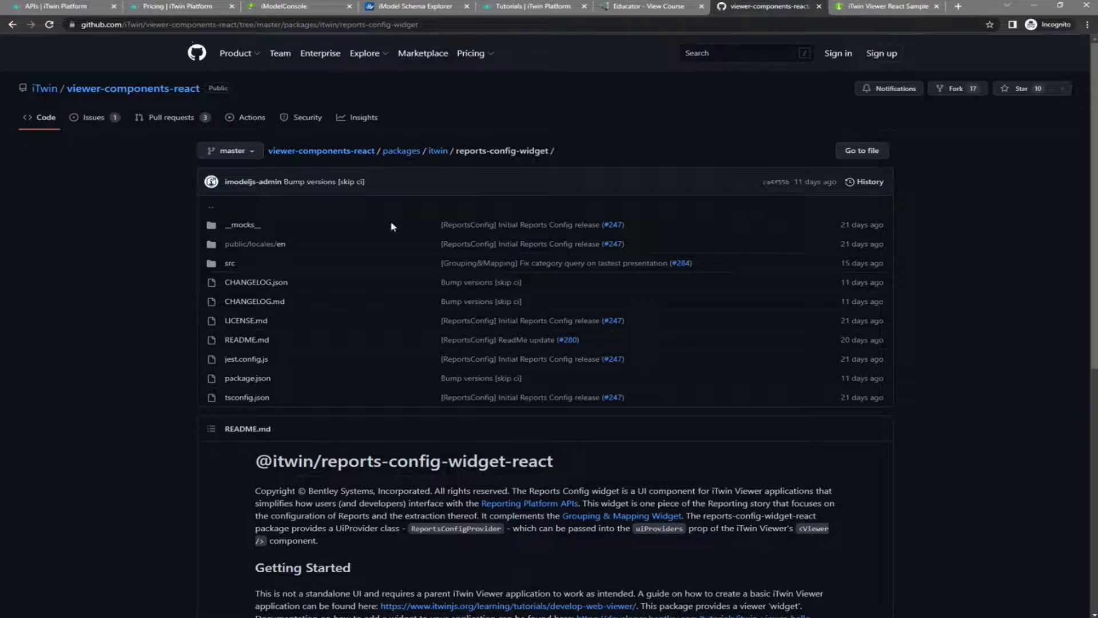
scroll(387, 271, "down", 2)
scroll(387, 271, "down", 2)
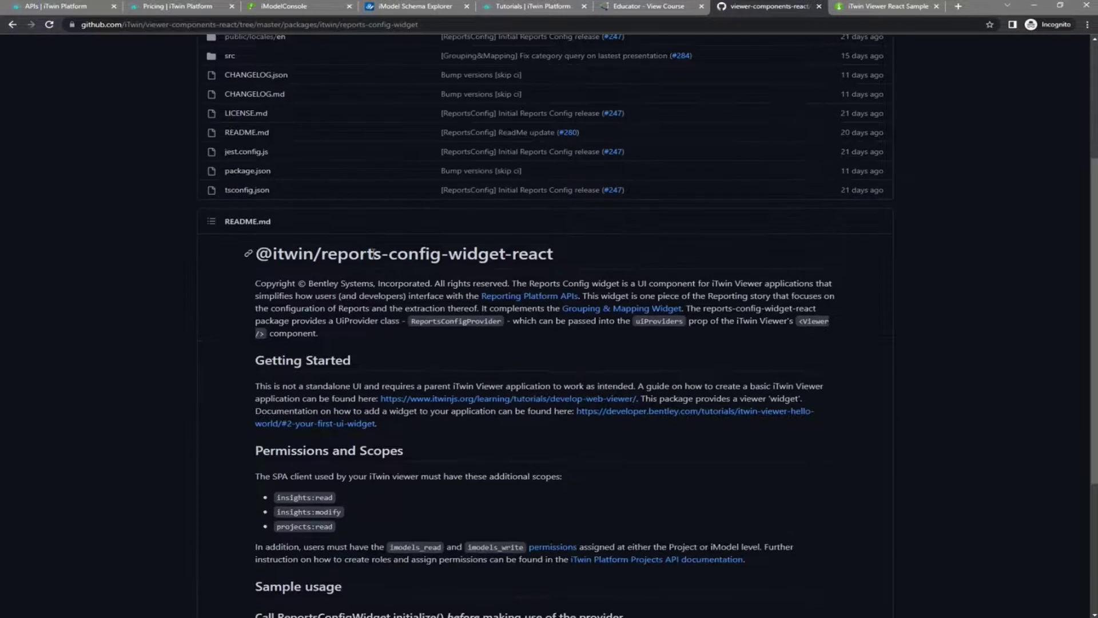
left_click_drag(321, 255, 558, 256)
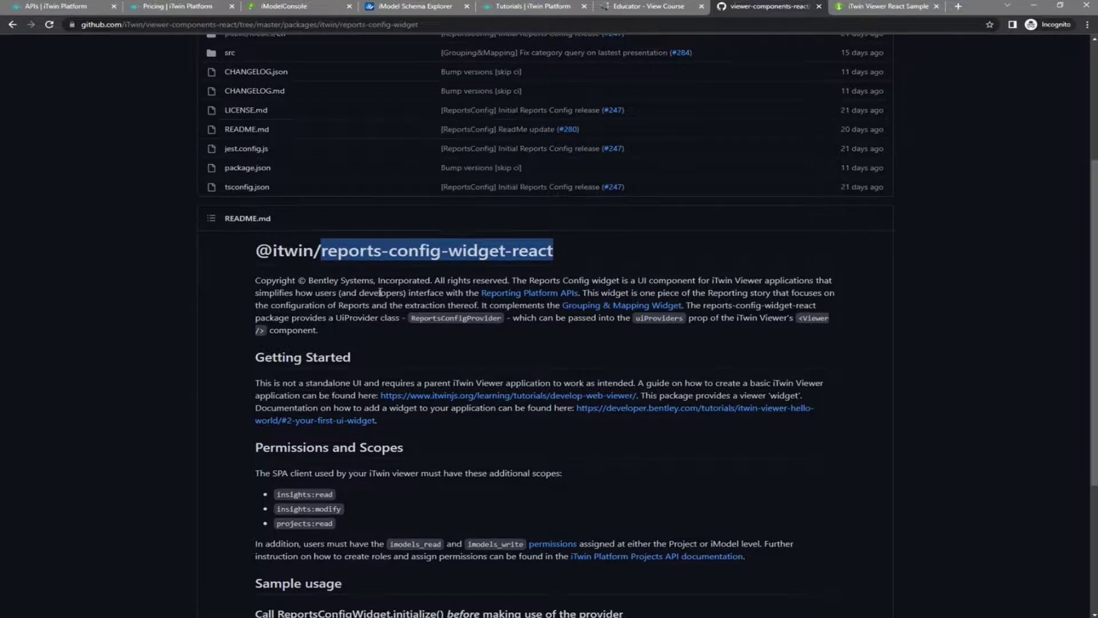
Step: Highlight the additional client scopes and the iModels permissions required in the README's Permissions and Scopes section
scroll(380, 292, "down", 4)
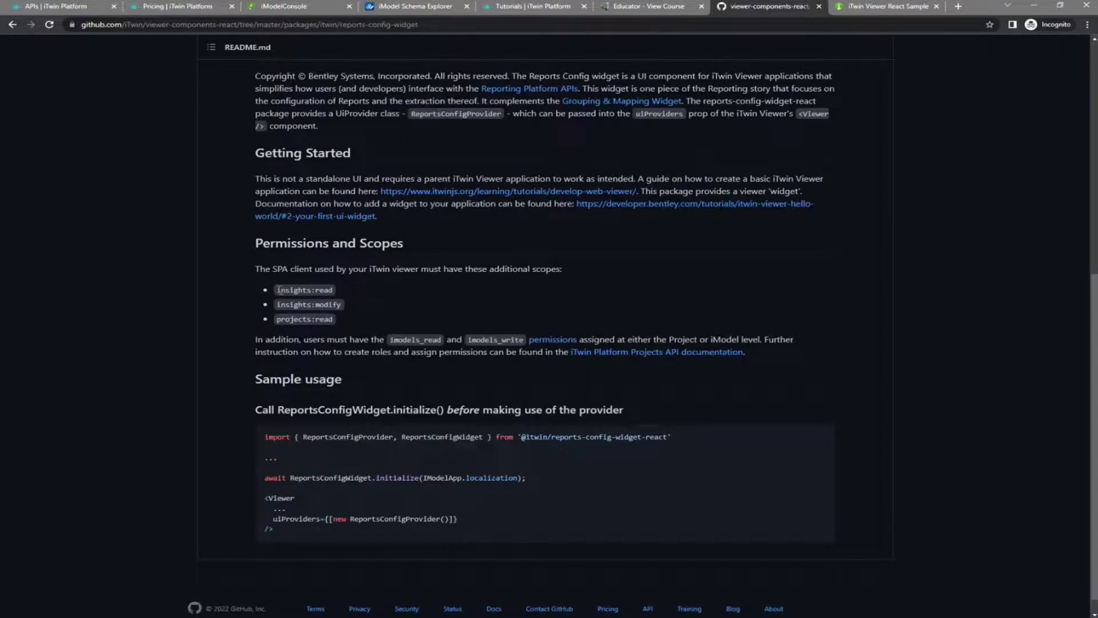
left_click_drag(275, 290, 334, 319)
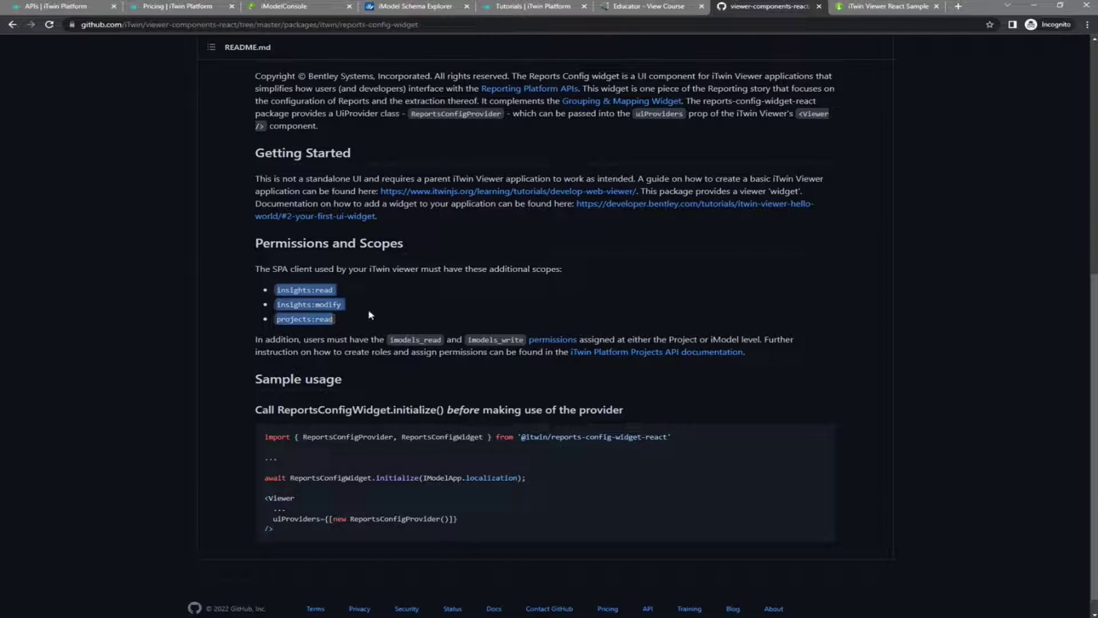
scroll(371, 315, "down", 1)
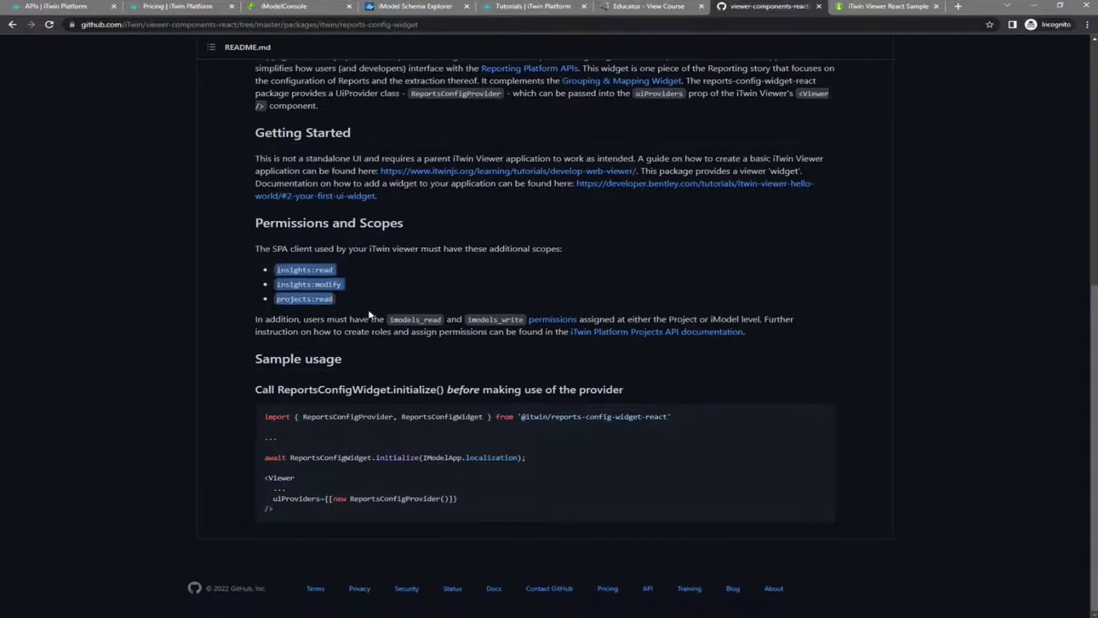
left_click_drag(389, 319, 497, 320)
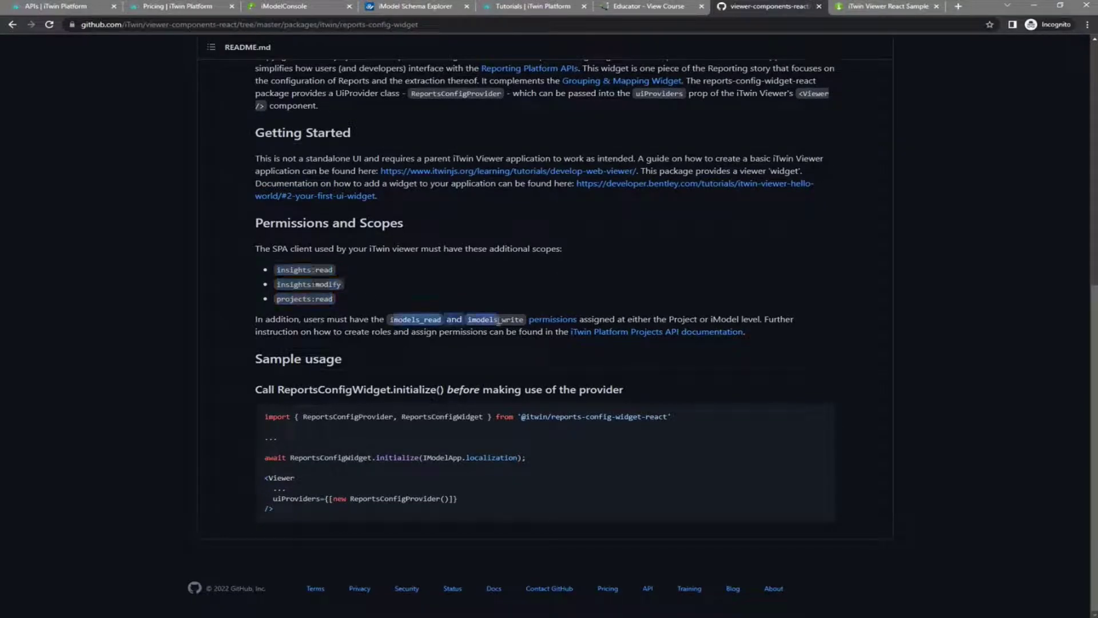
left_click(445, 294)
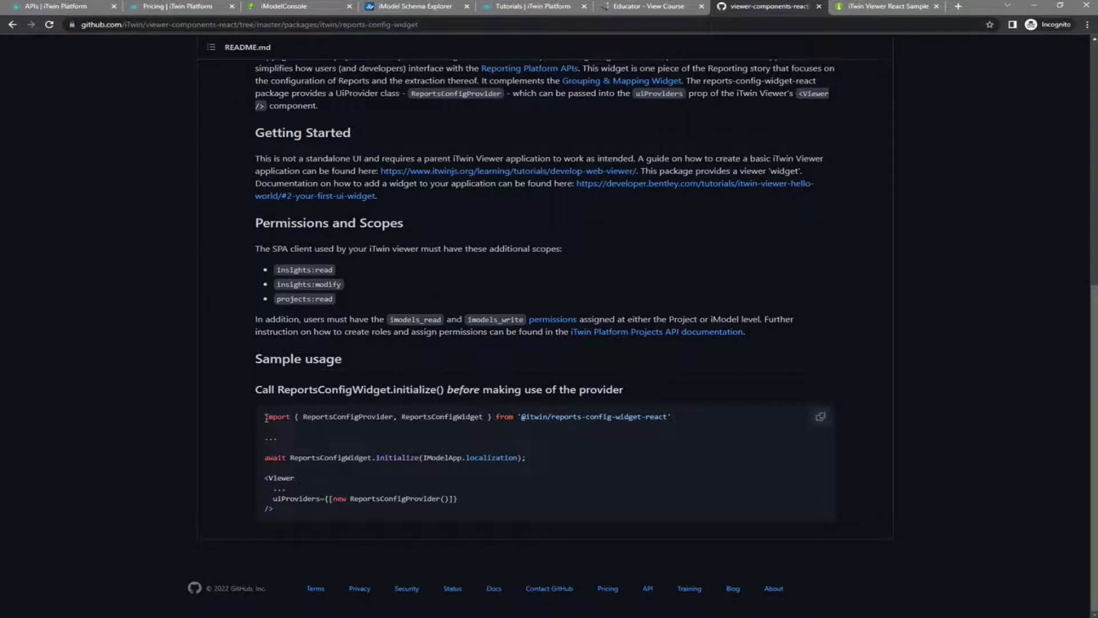
Step: Highlight the import statement, the ReportsConfigWidget.initialize call and the ReportsConfigProvider entry in the README's sample usage code
left_click_drag(266, 418, 672, 418)
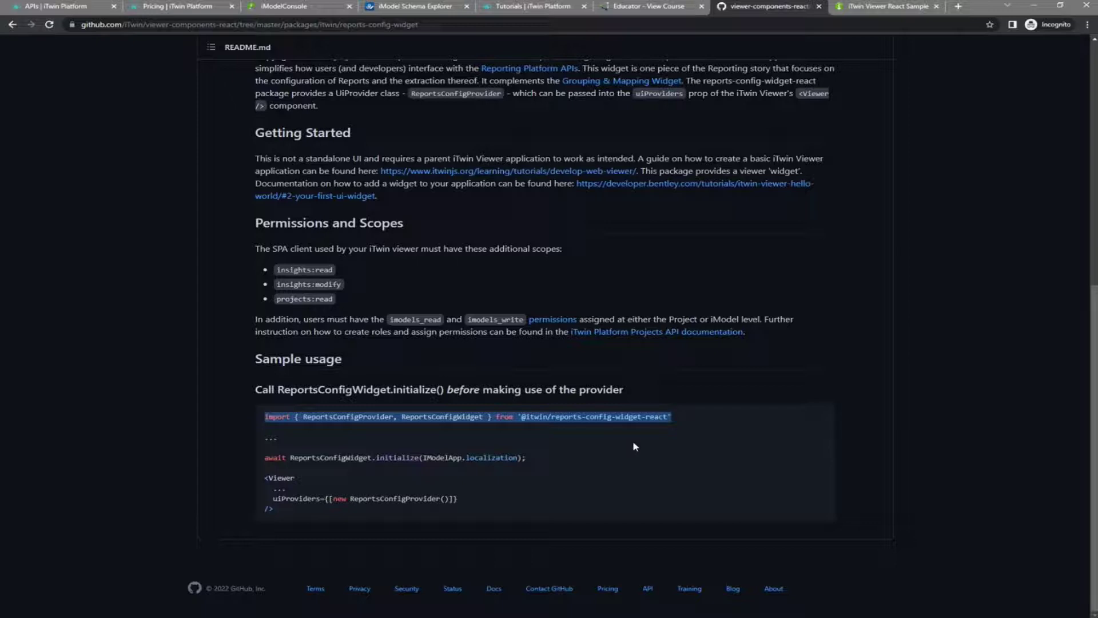
left_click(577, 437)
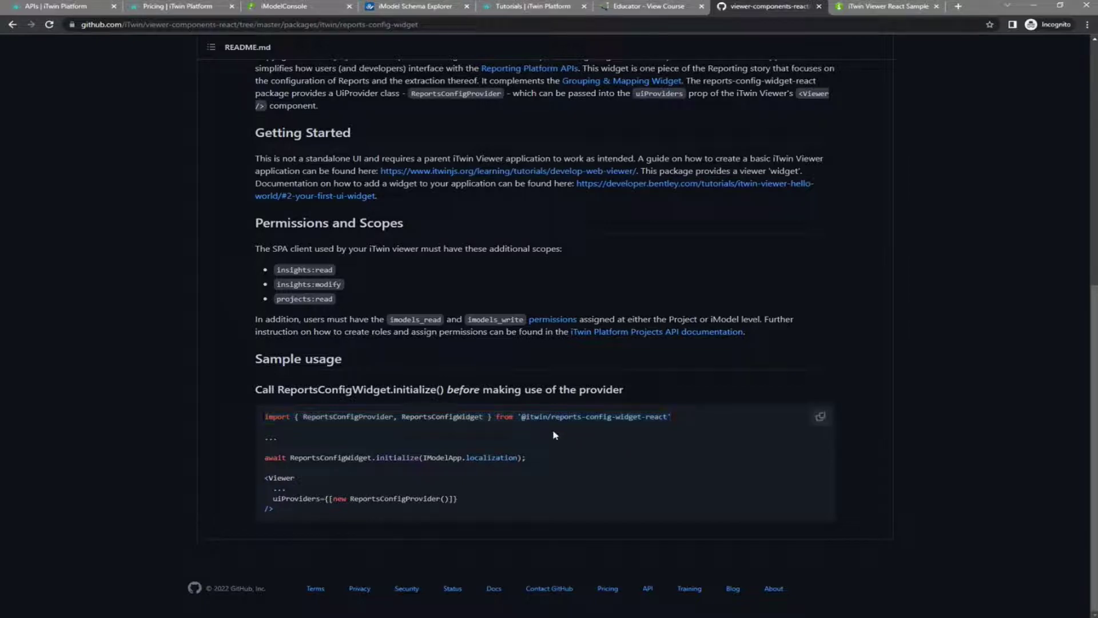
left_click_drag(518, 416, 672, 418)
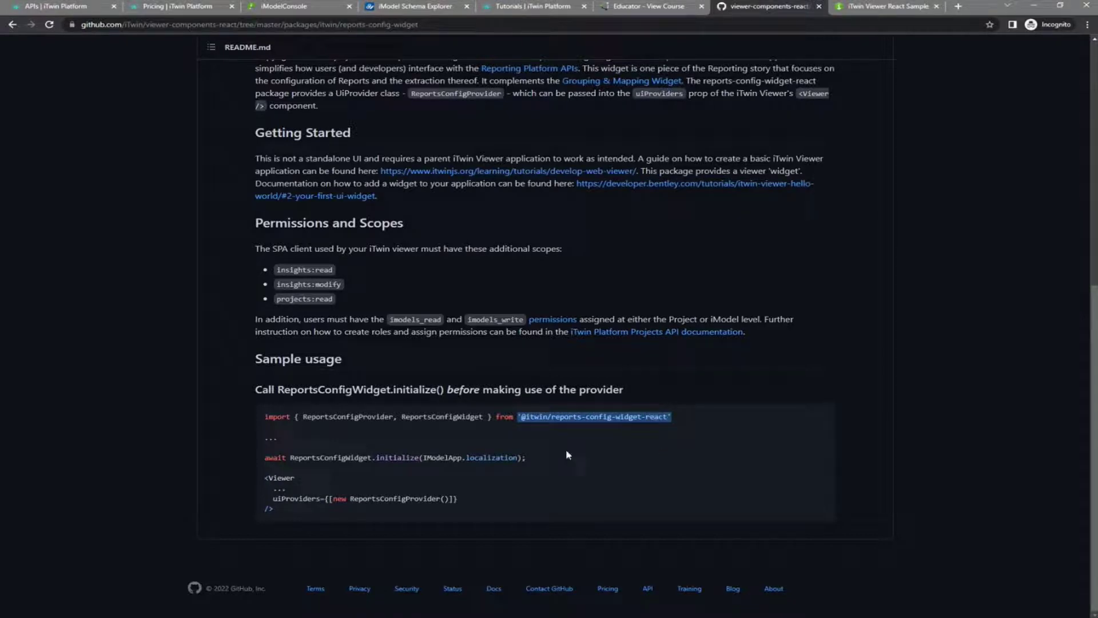
left_click(527, 455)
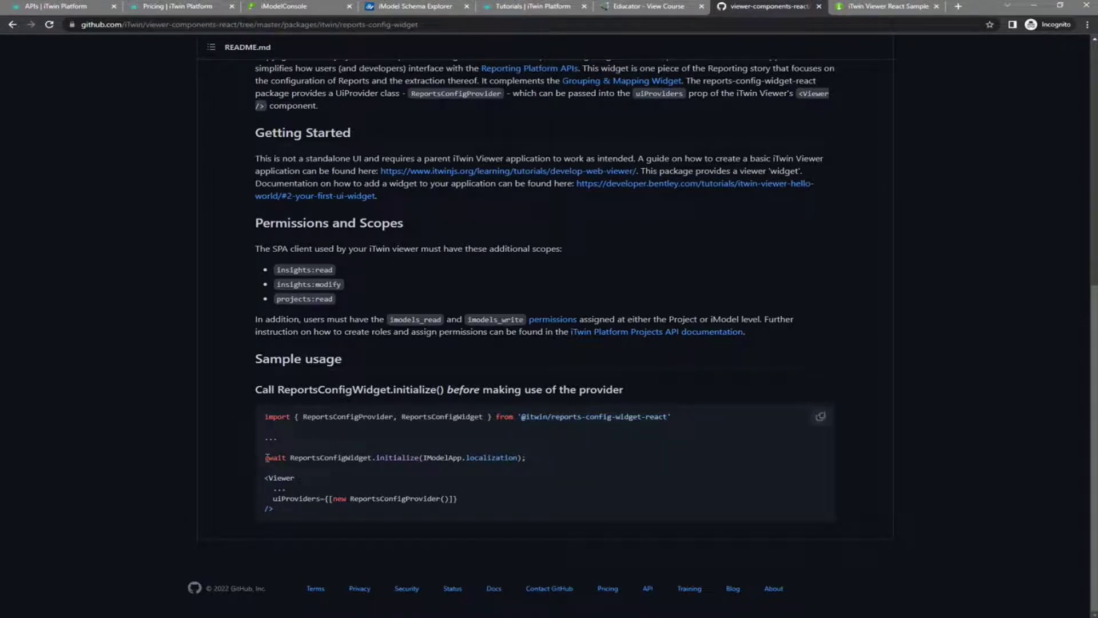
left_click_drag(264, 457, 526, 457)
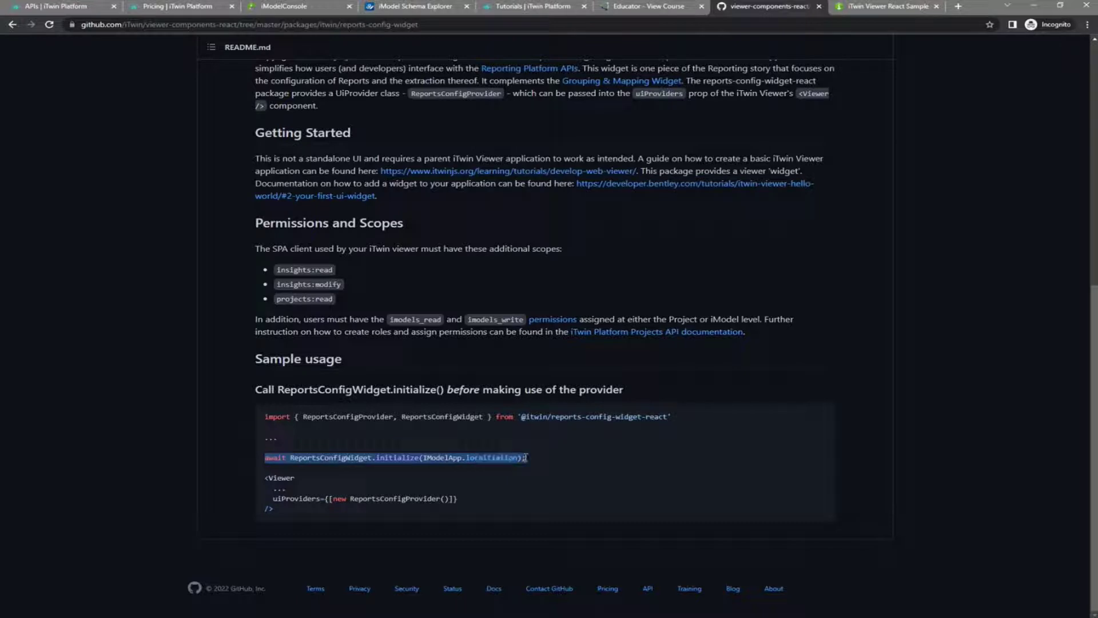
left_click_drag(336, 499, 431, 509)
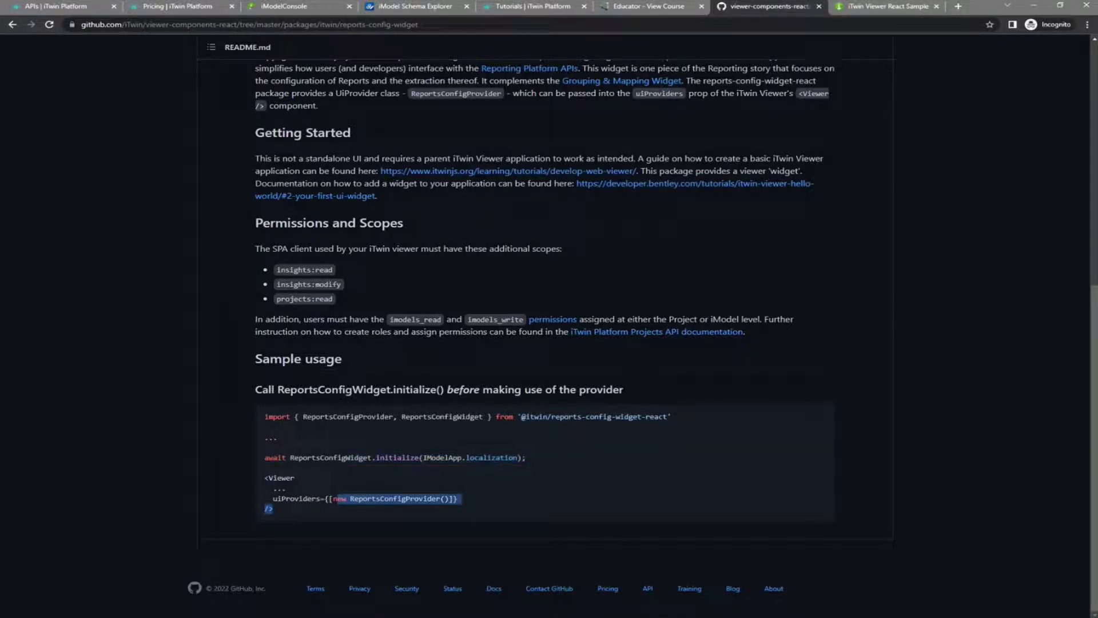
Step: Switch to Visual Studio Code and highlight the import line for ReportsConfigProvider and ReportsConfigWidget in App.tsx
key("alt+Tab")
scroll(551, 236, "up", 20)
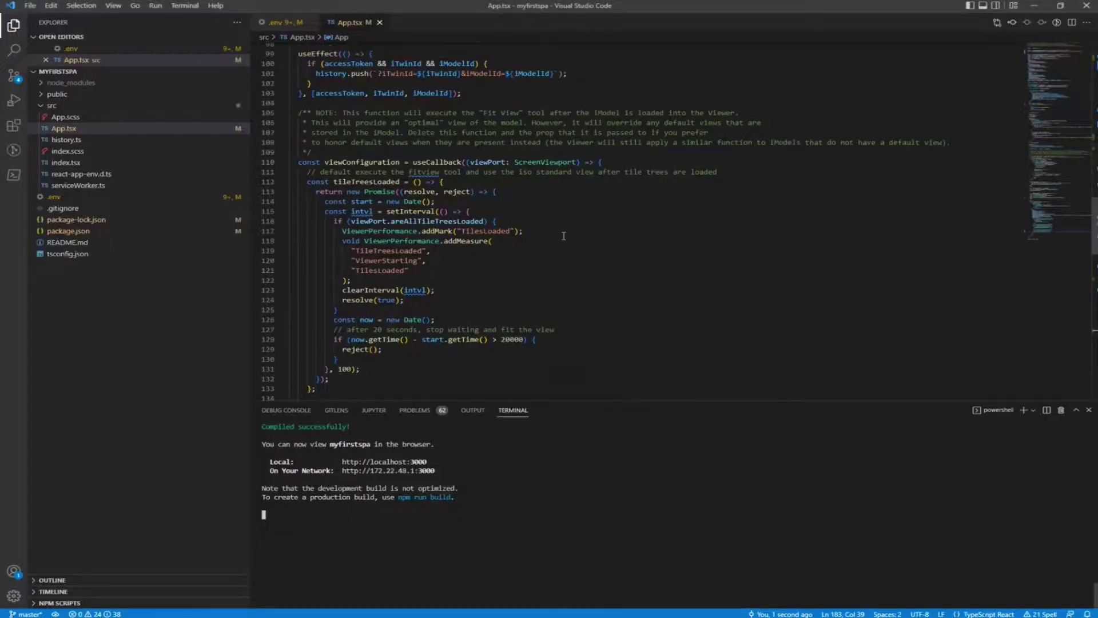
scroll(550, 235, "up", 12)
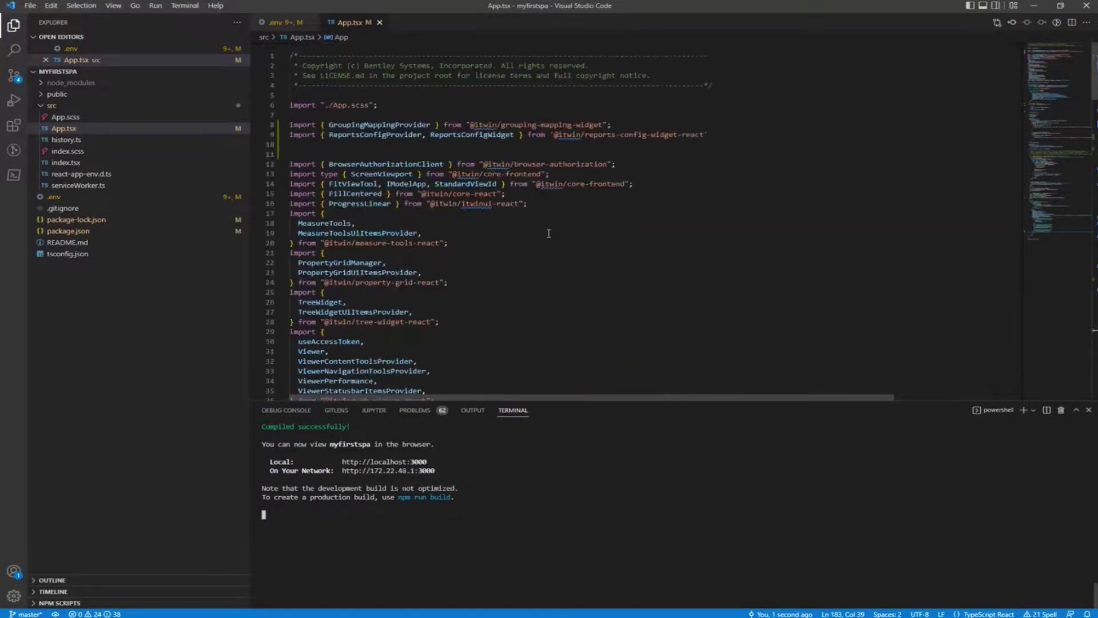
left_click_drag(291, 136, 709, 135)
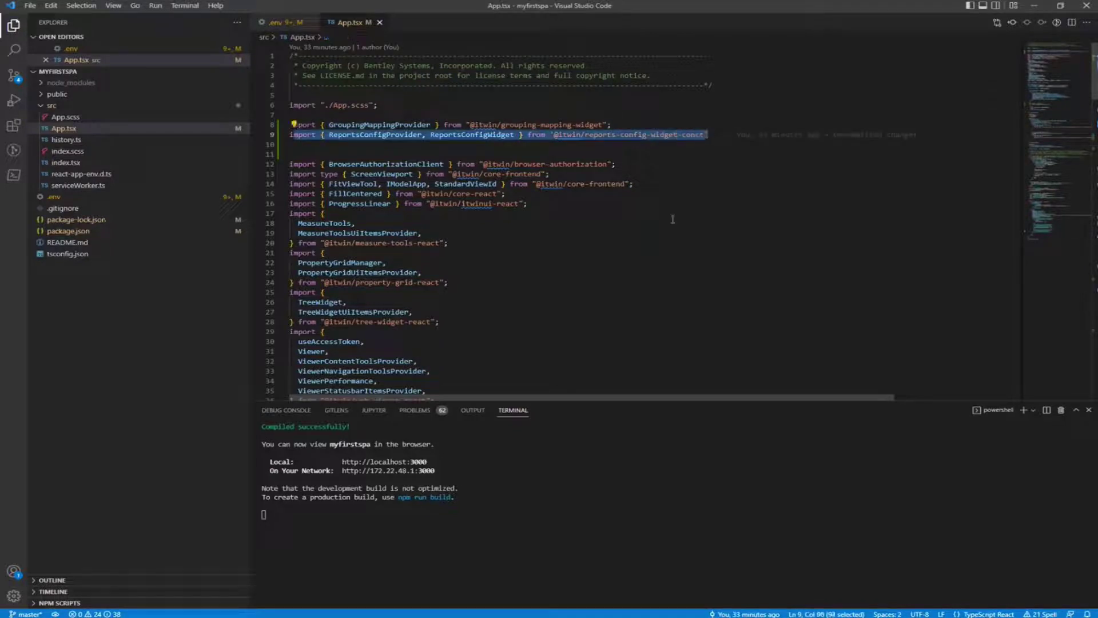
Step: Highlight the ReportsConfigWidget.initialize call in onIModelAppInit and the new ReportsConfigProvider() entry in the uiProviders list of App.tsx
scroll(594, 234, "down", 20)
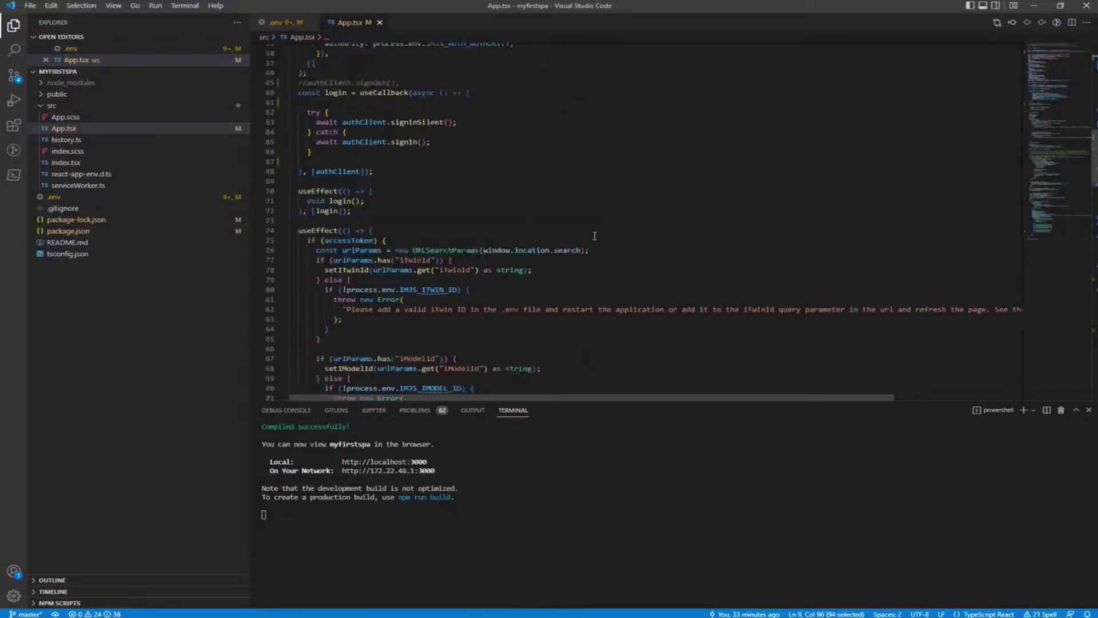
scroll(595, 235, "down", 19)
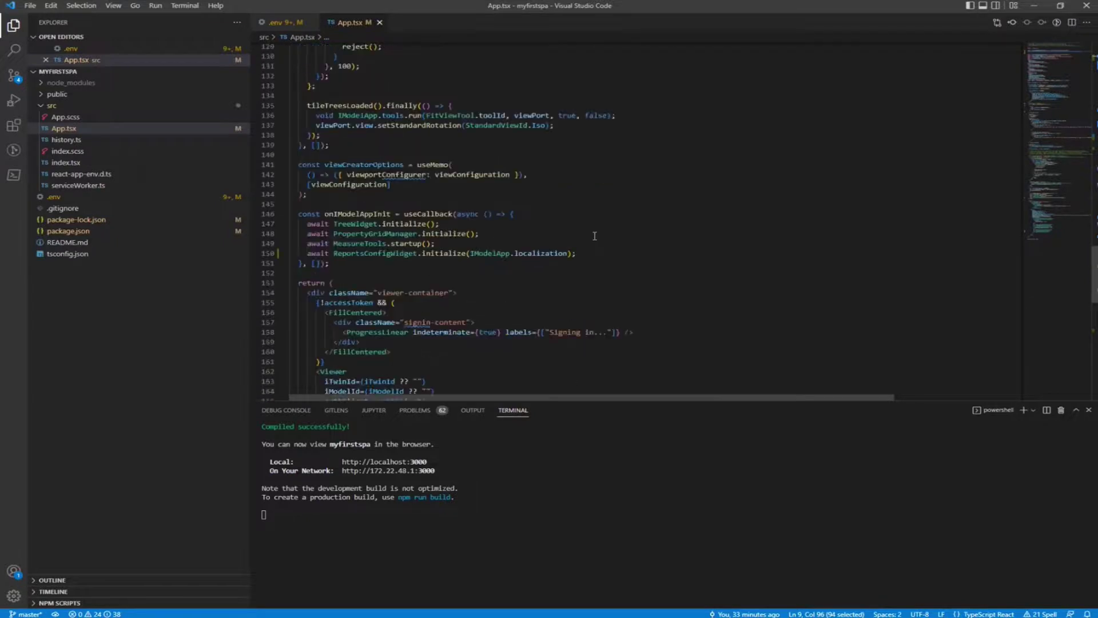
left_click_drag(307, 253, 599, 253)
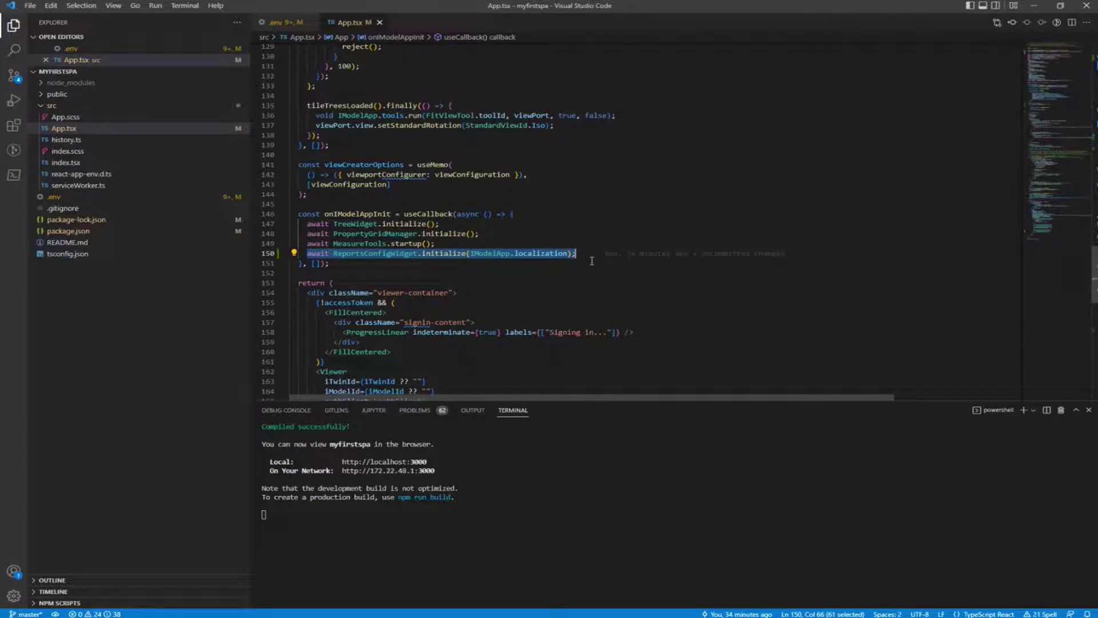
scroll(591, 260, "down", 11)
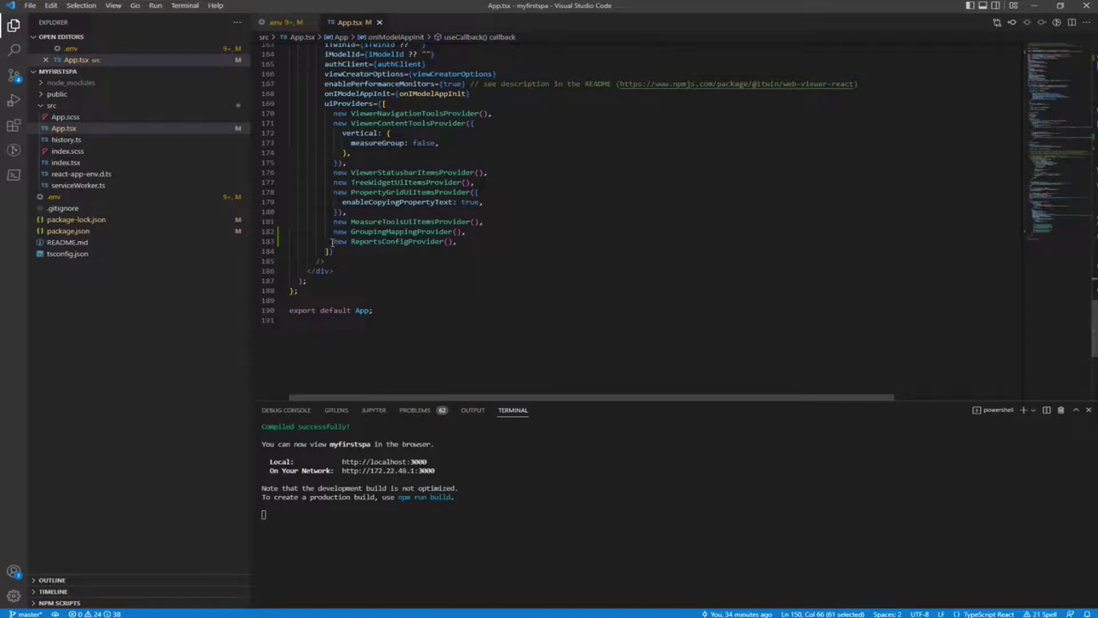
left_click_drag(329, 241, 458, 241)
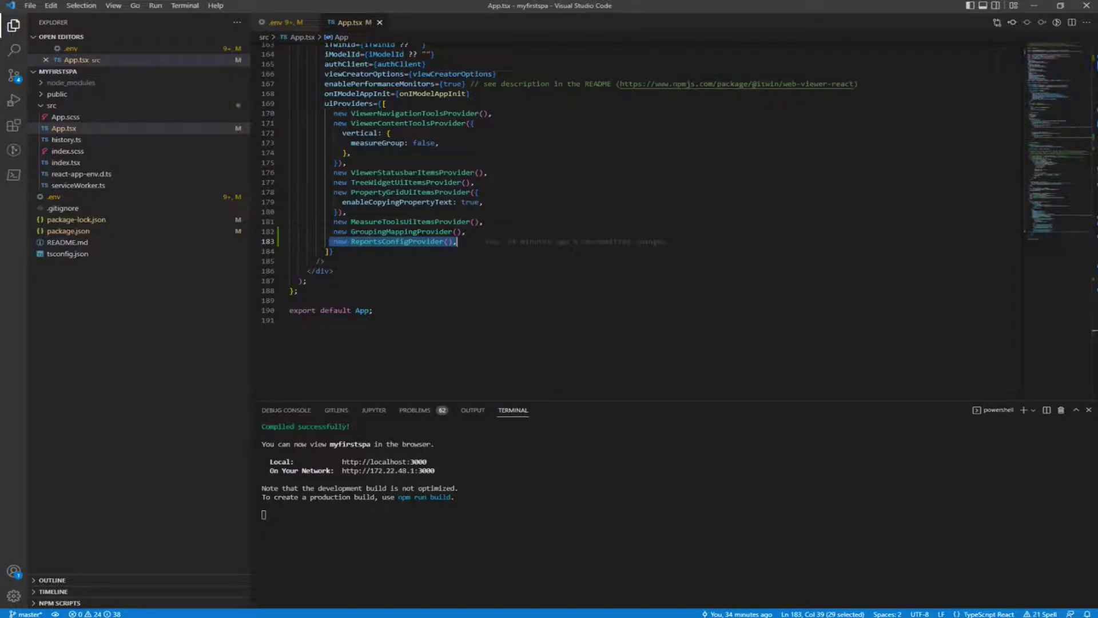
Step: Switch to the iTwin Viewer React Sample in the browser and view the Reports Config widget
key("alt+Tab")
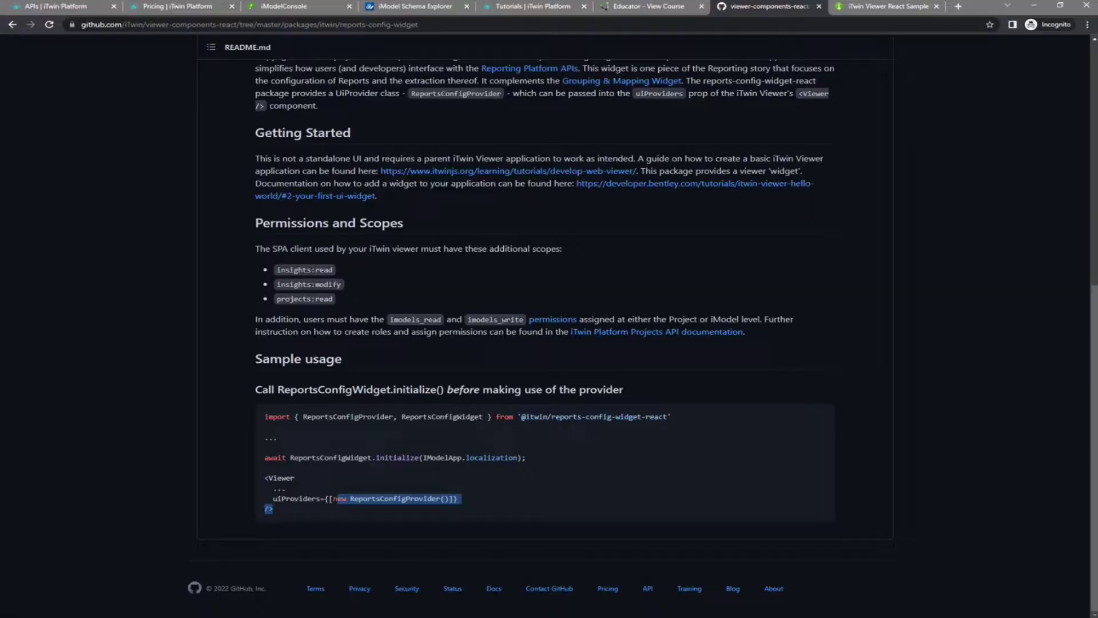
left_click(873, 10)
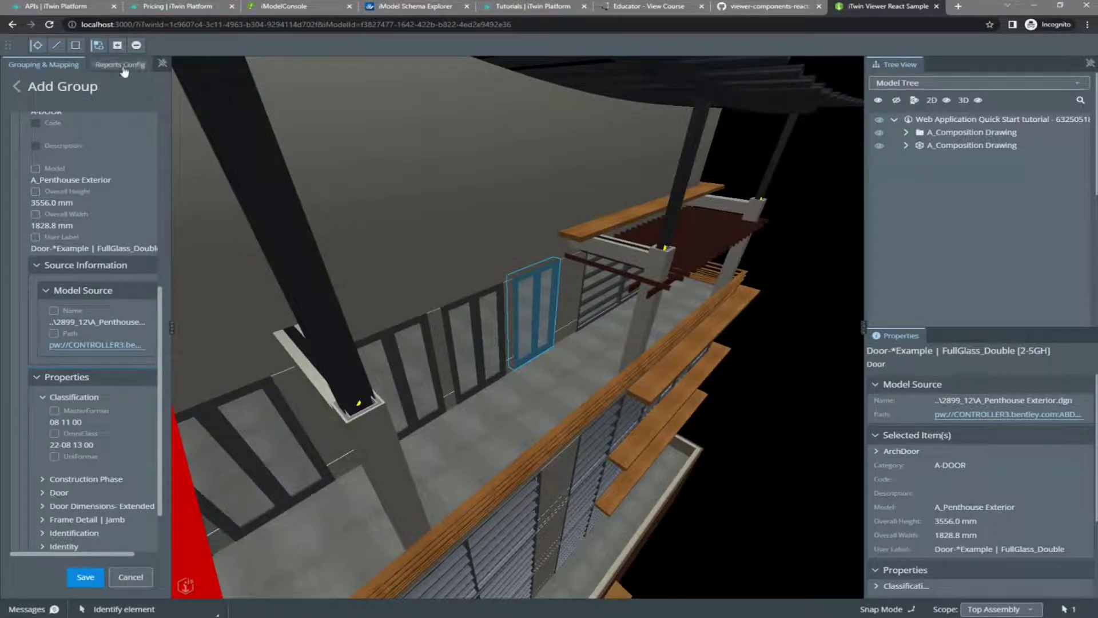
left_click(123, 73)
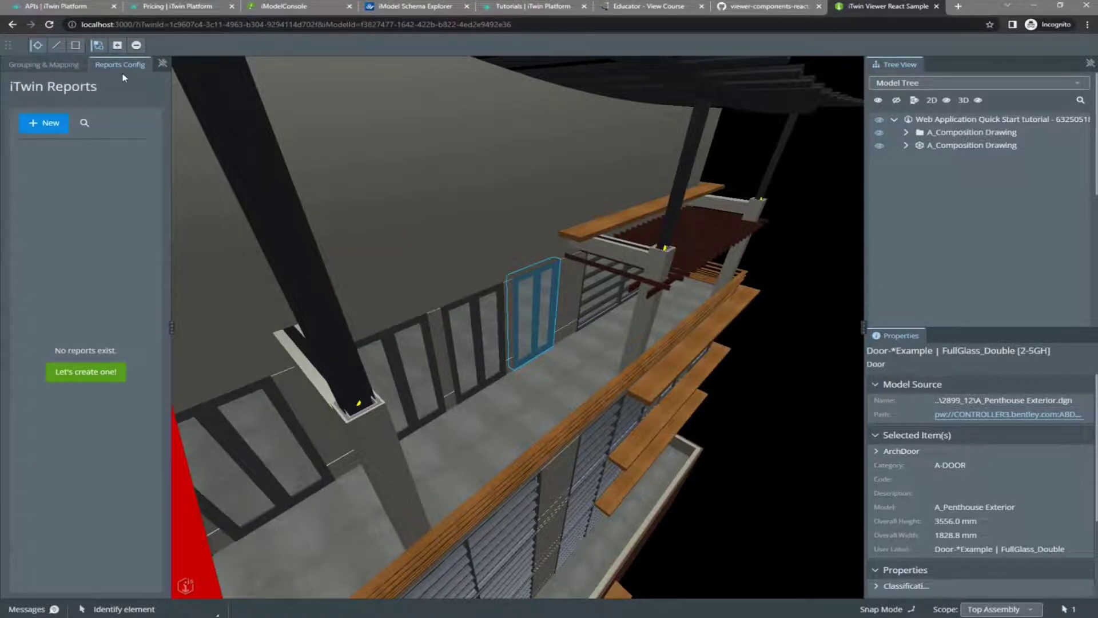
Step: Widen the Grouping & Mapping widget, discard the unsaved Door group and remove the existing Doors mapping
left_click(43, 64)
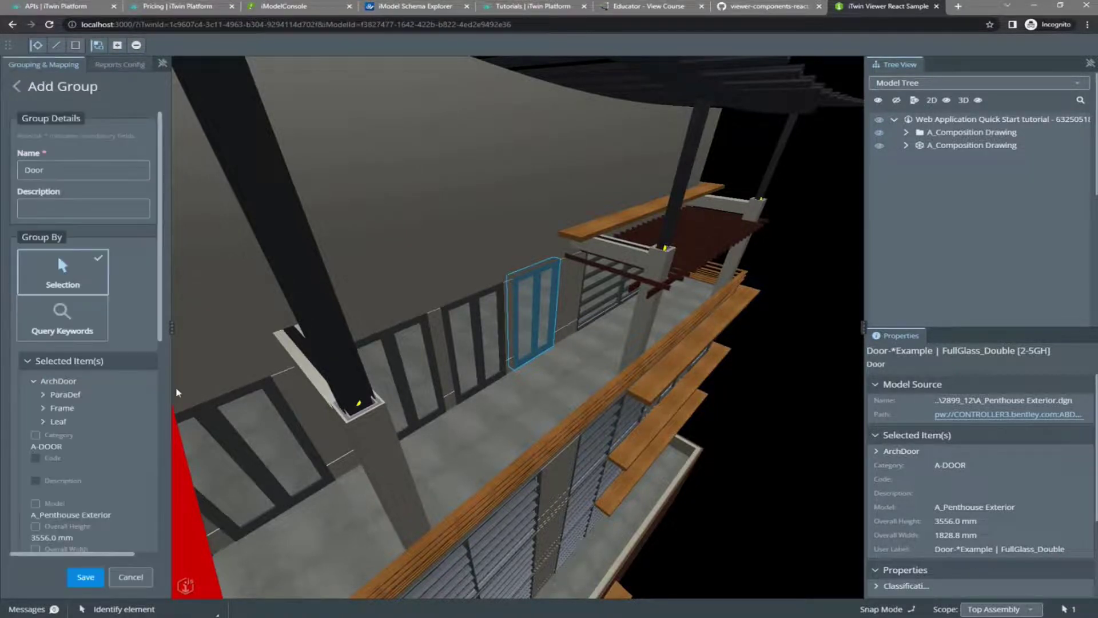
left_click_drag(236, 332, 236, 332)
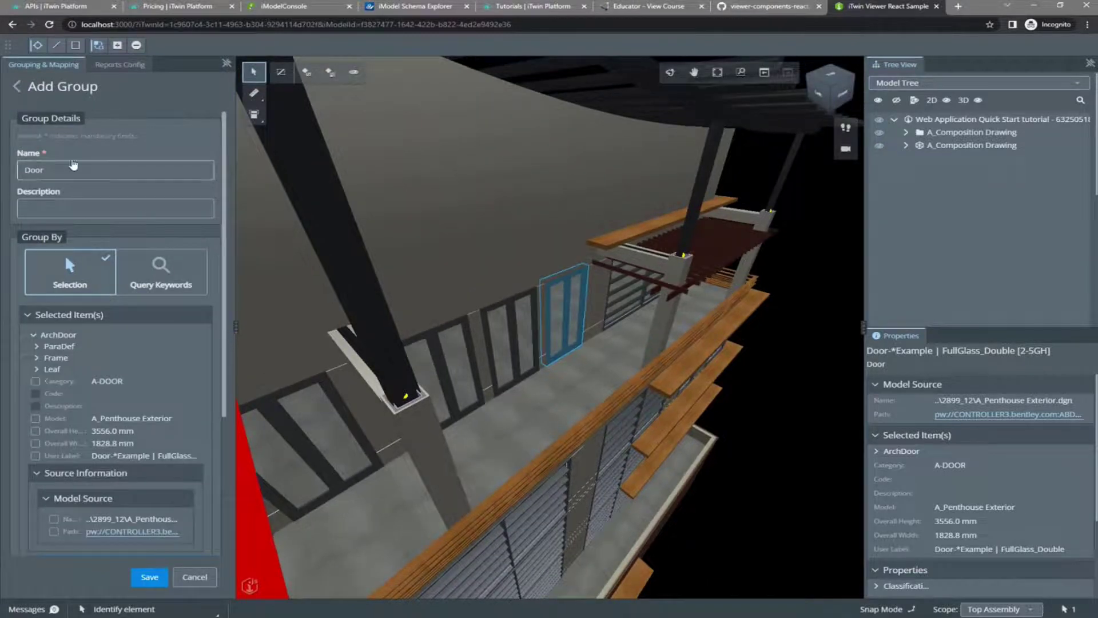
left_click(17, 88)
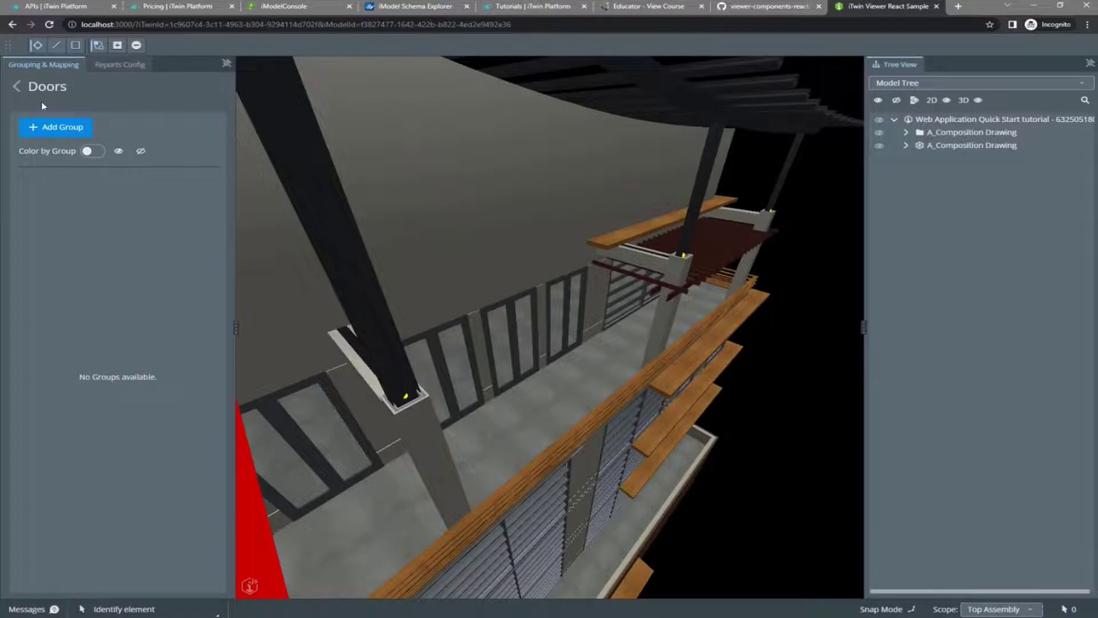
left_click(17, 86)
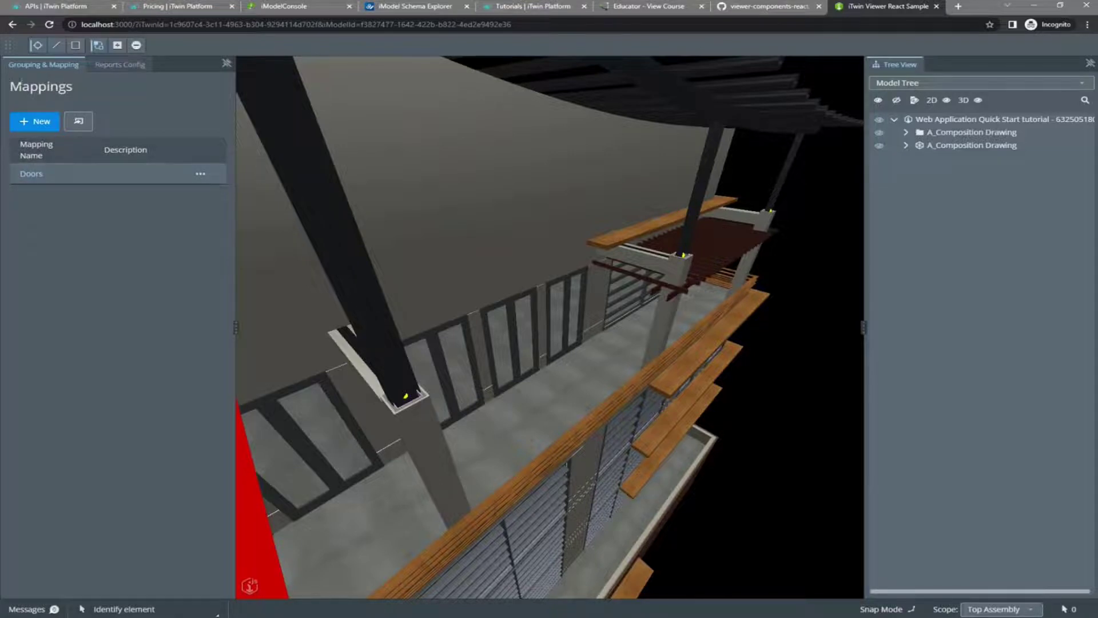
left_click(200, 174)
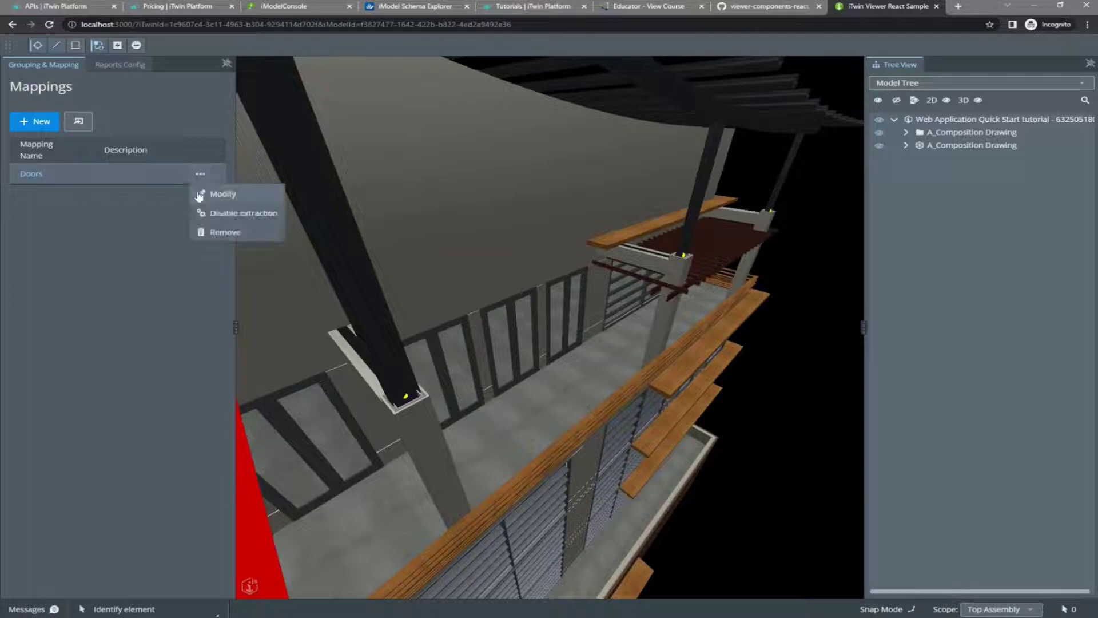
left_click(208, 232)
left_click(579, 265)
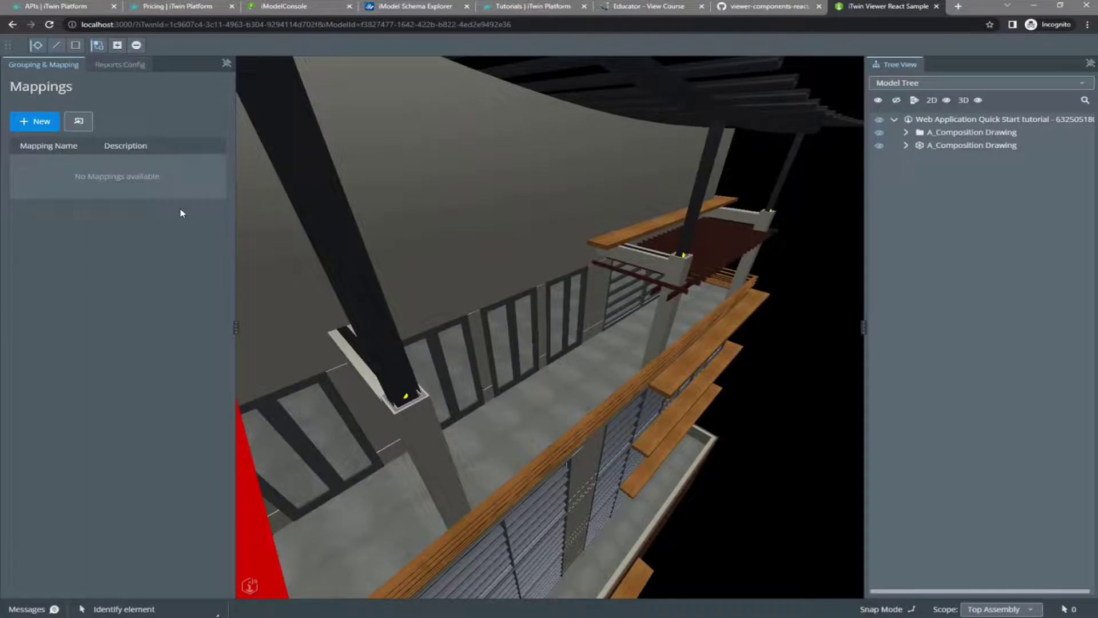
Step: Create and save a new mapping named Doors
left_click(39, 129)
left_click(83, 170)
type("D")
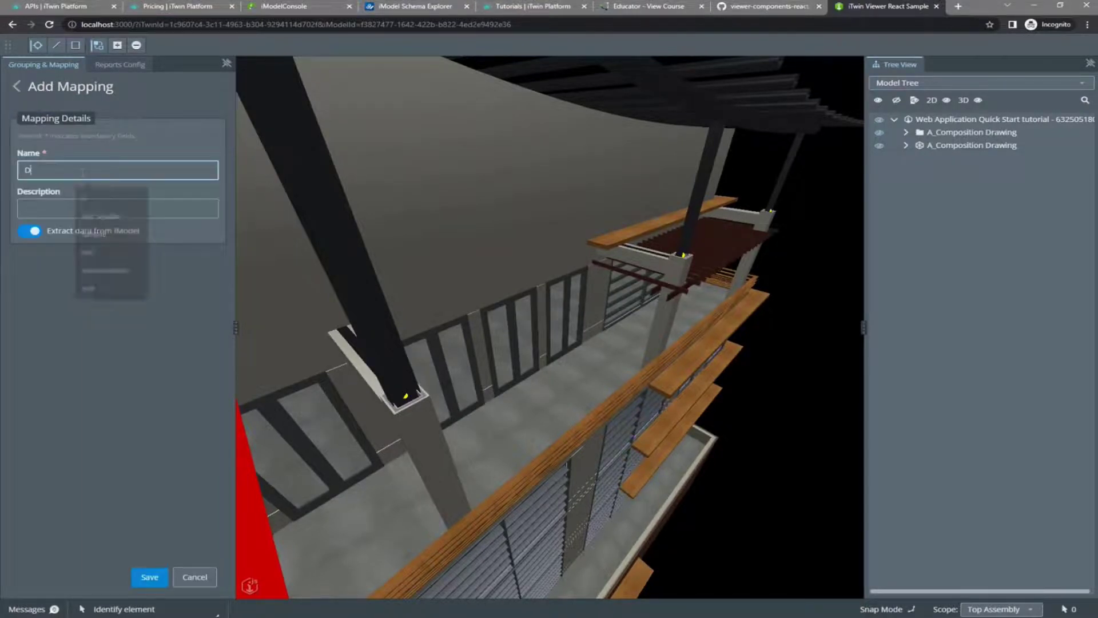
type("oors")
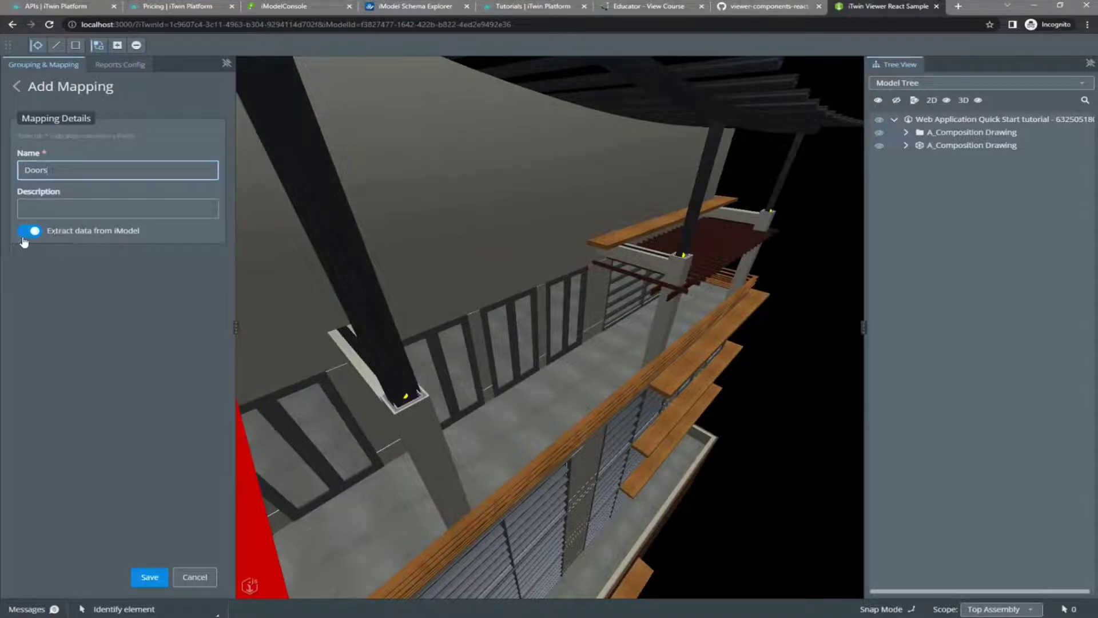
left_click(149, 577)
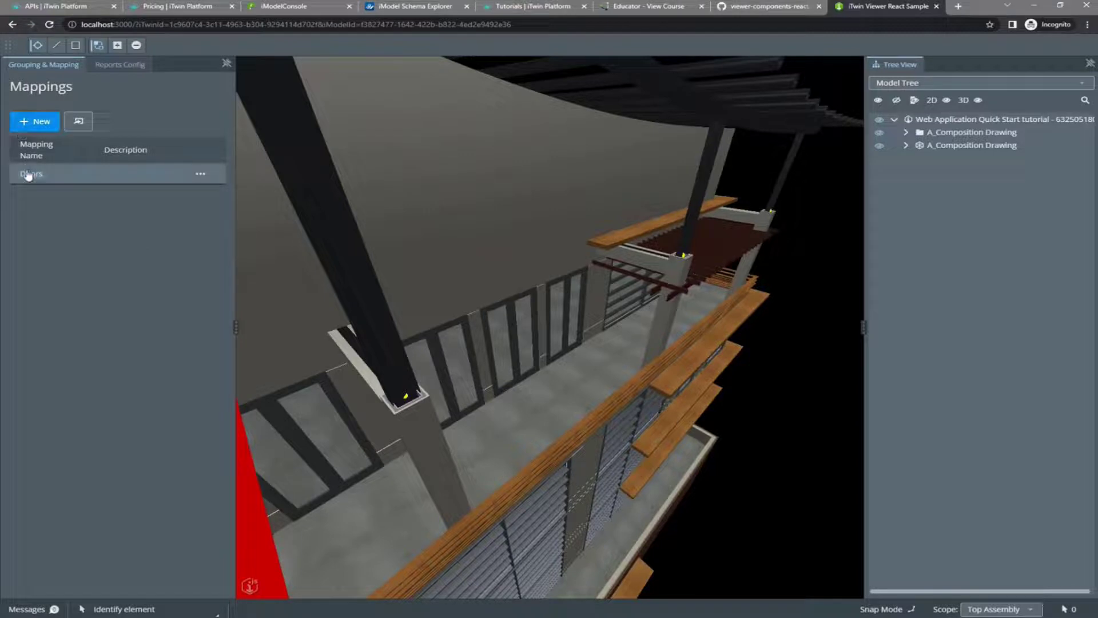
Step: Start a group named DoorA in the Doors mapping and select a full-glass double door in the model
left_click(28, 177)
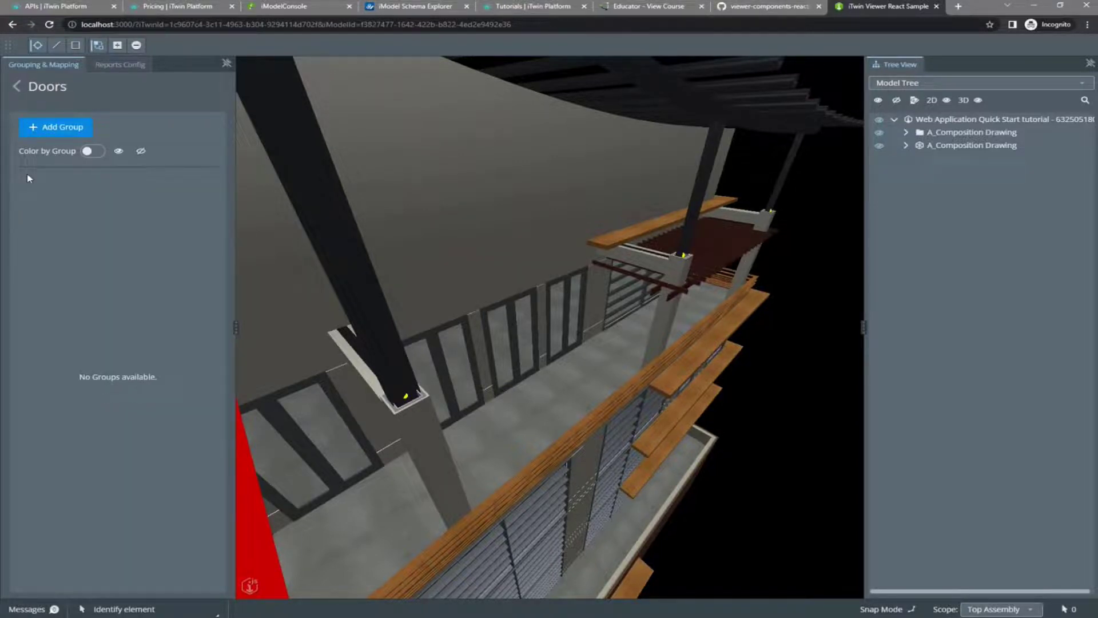
left_click(39, 127)
left_click(47, 169)
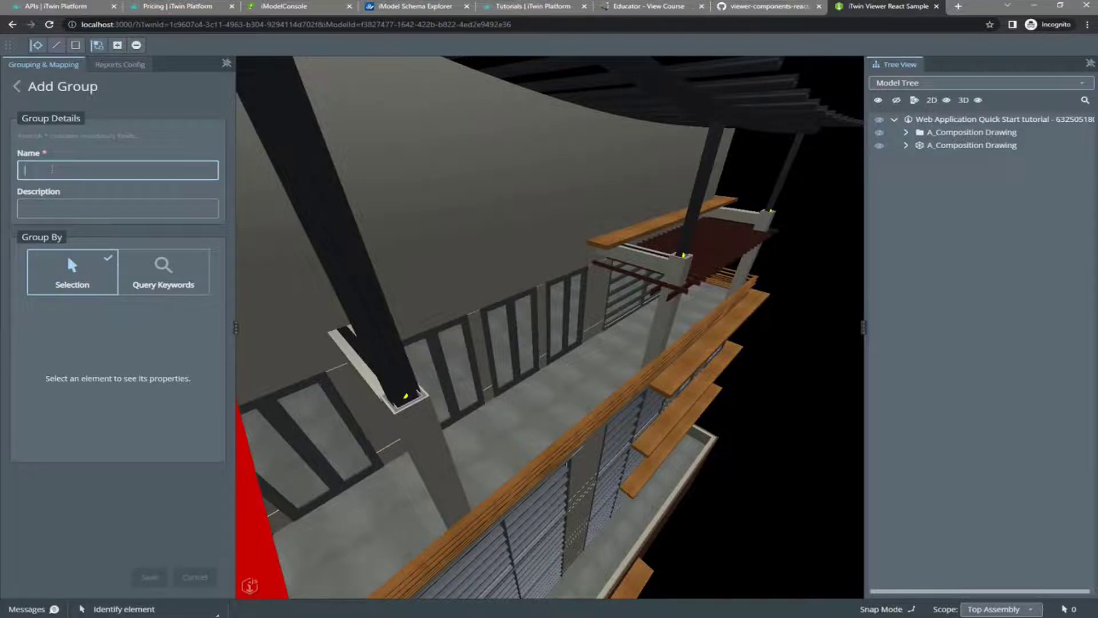
type("DoorA")
left_click(518, 334)
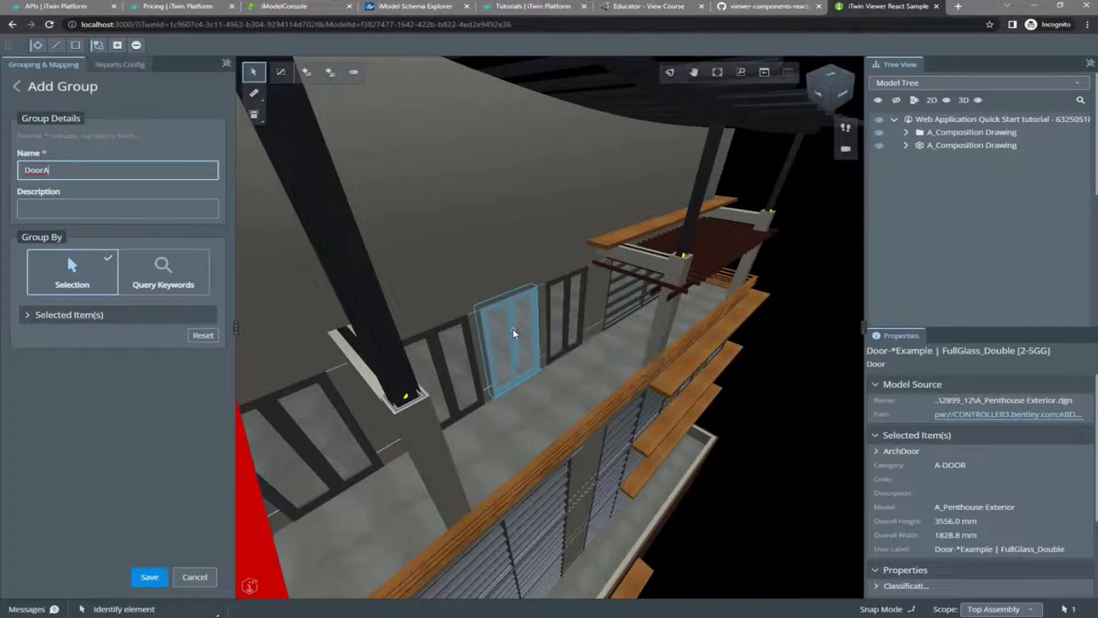
Step: Group the selected door's elements by Model A_Penthouse Exterior and Category A-DOOR
left_click(26, 318)
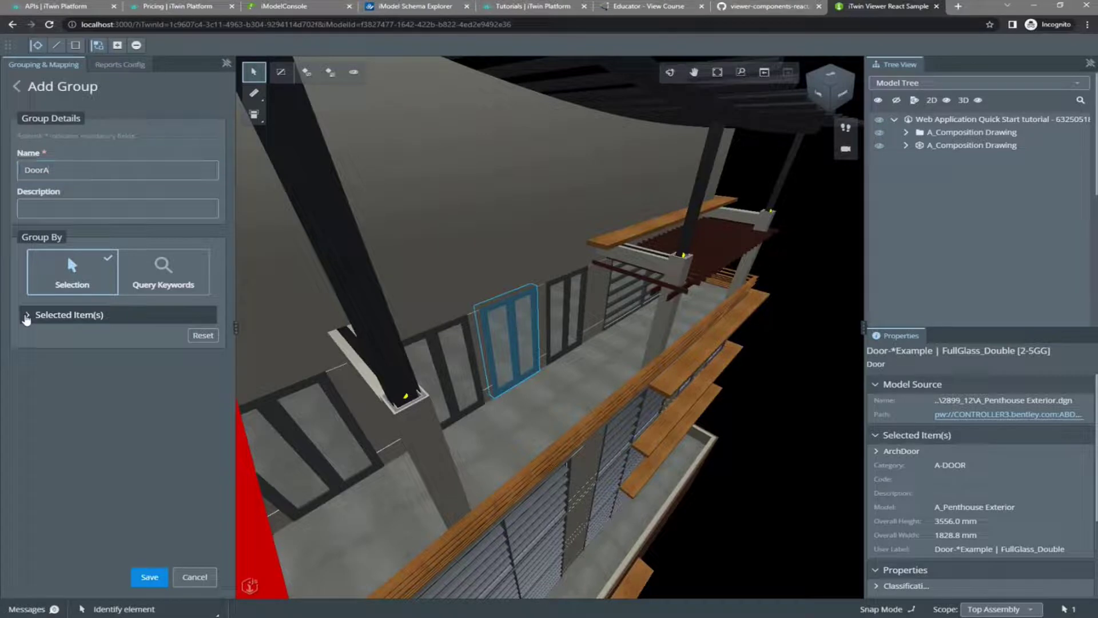
scroll(120, 348, "down", 1)
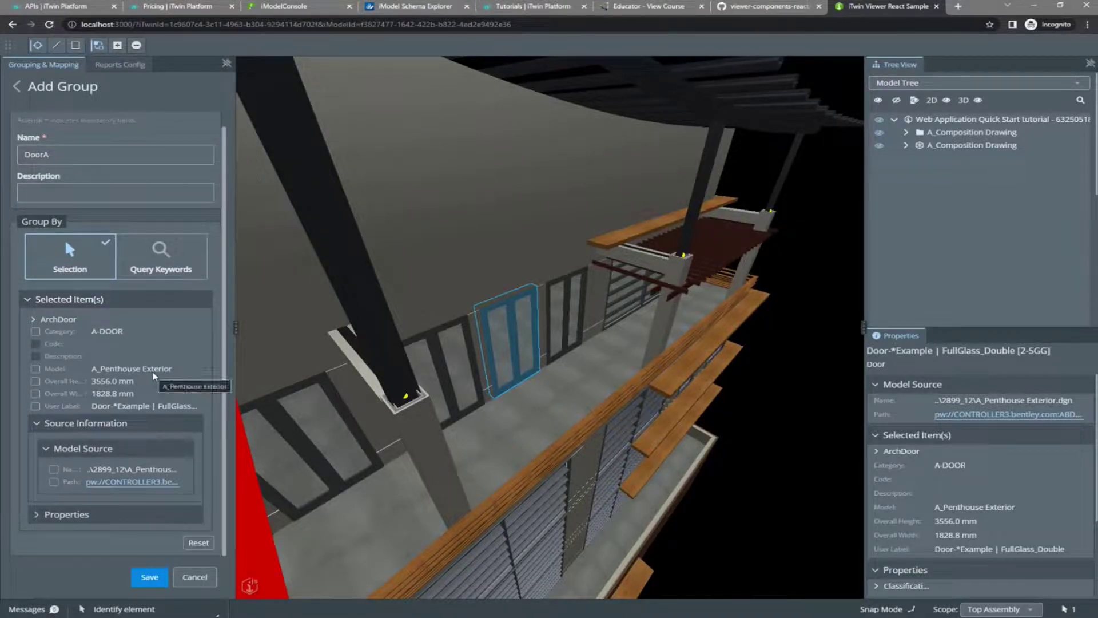
left_click(35, 369)
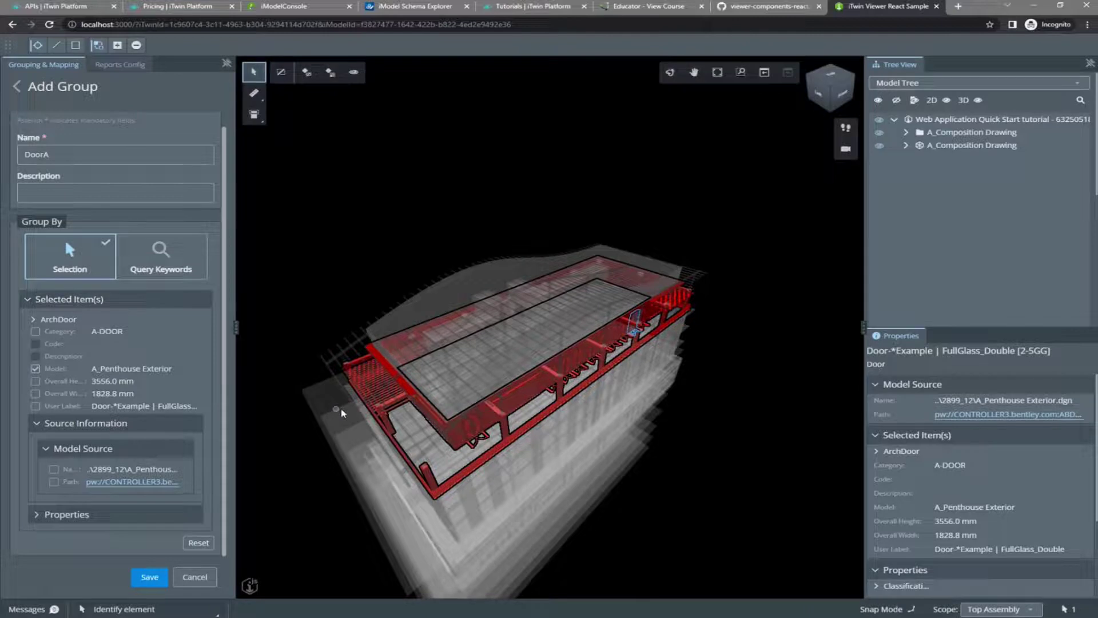
left_click(35, 332)
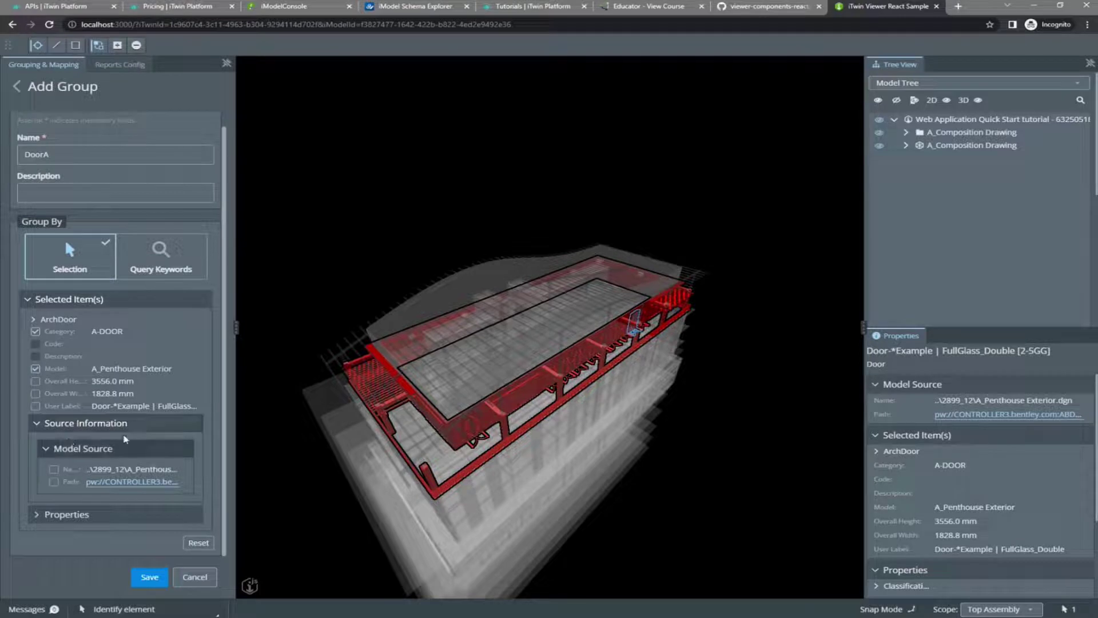
Step: Try to add the OmniClass value 22-08 13 00 from the door's Classification properties as a grouping criterion
scroll(114, 437, "down", 2)
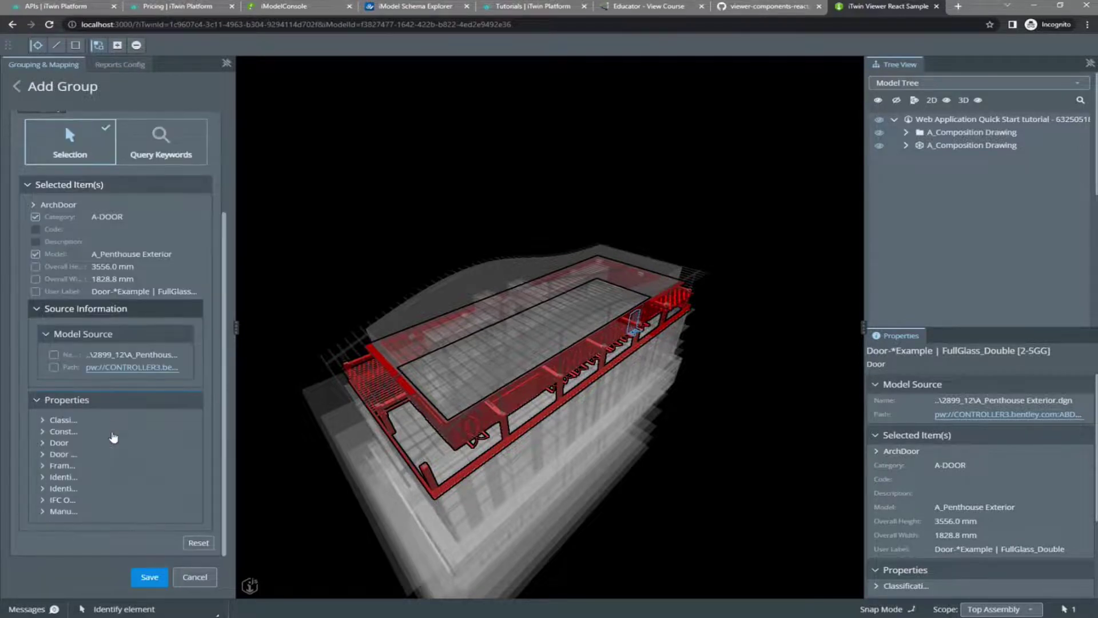
left_click(57, 420)
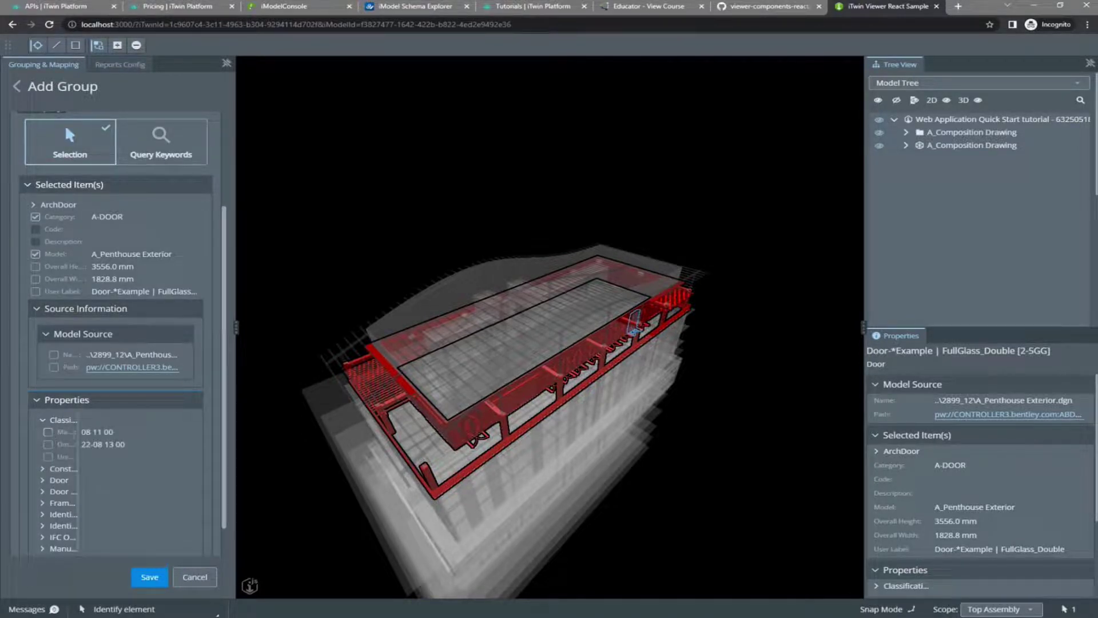
left_click_drag(77, 429, 122, 429)
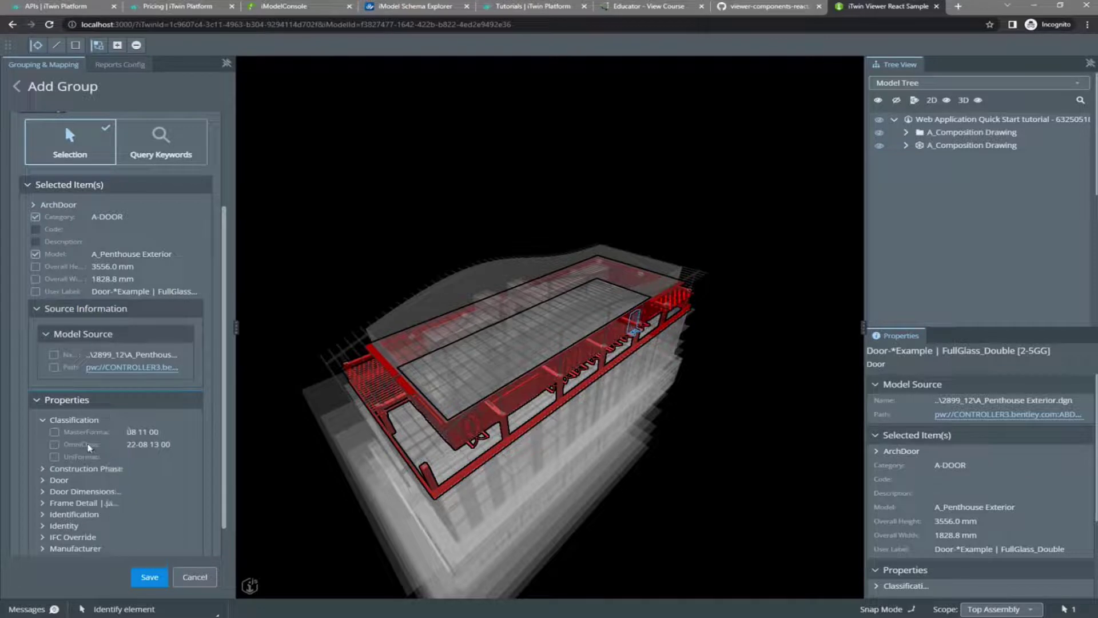
left_click(55, 446)
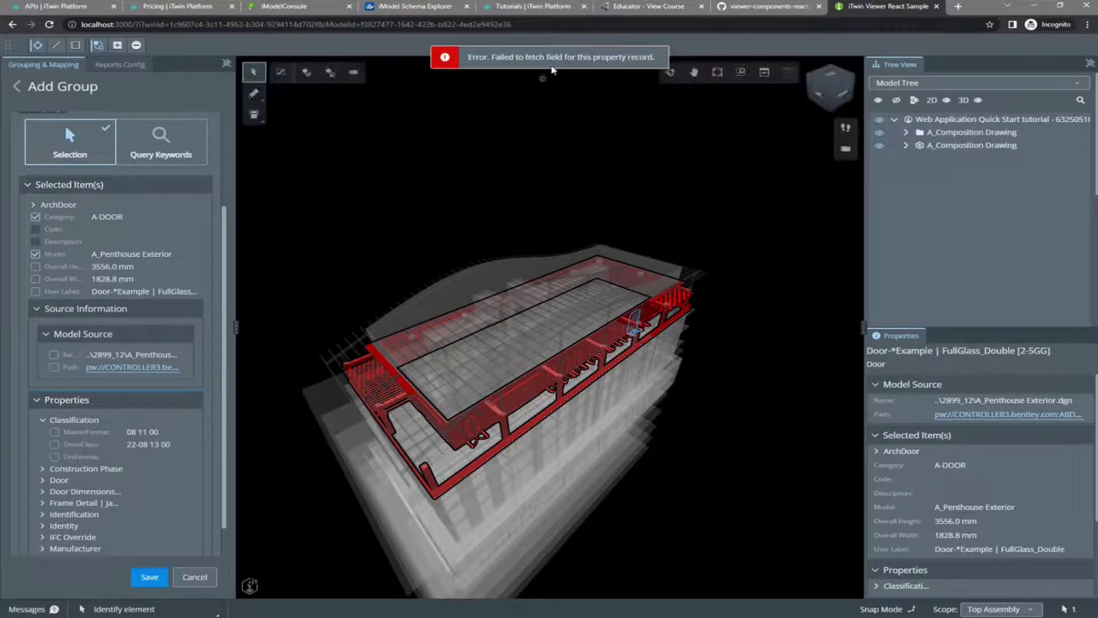
Step: Try to add the Door Type value FG - Full Glass as a grouping criterion and expand the Glazing properties
scroll(131, 460, "down", 1)
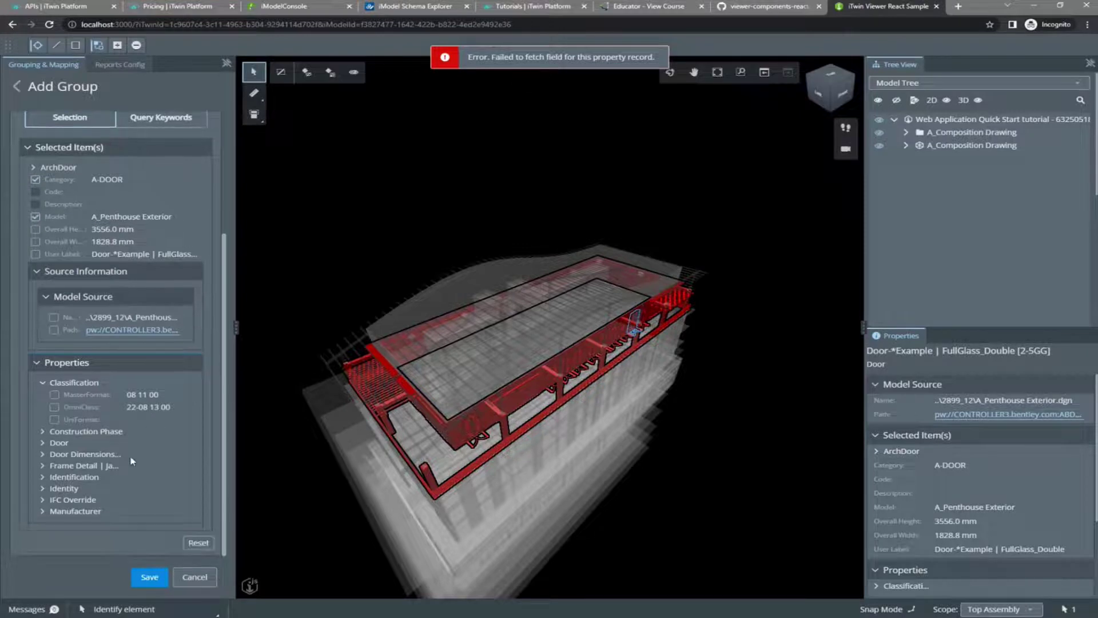
left_click(42, 443)
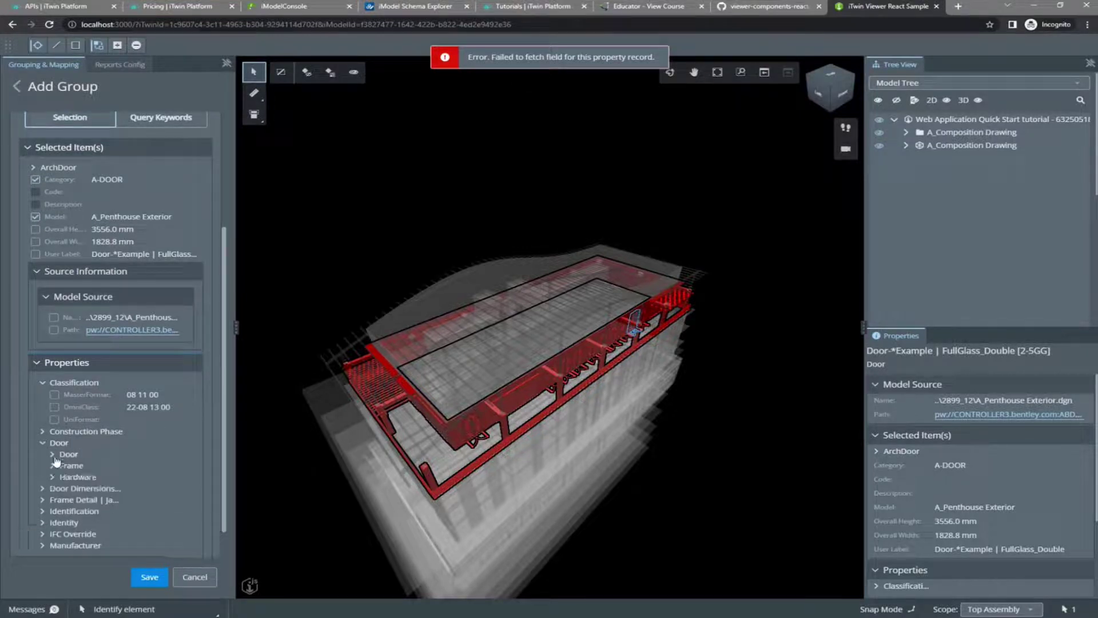
left_click(53, 454)
left_click(64, 467)
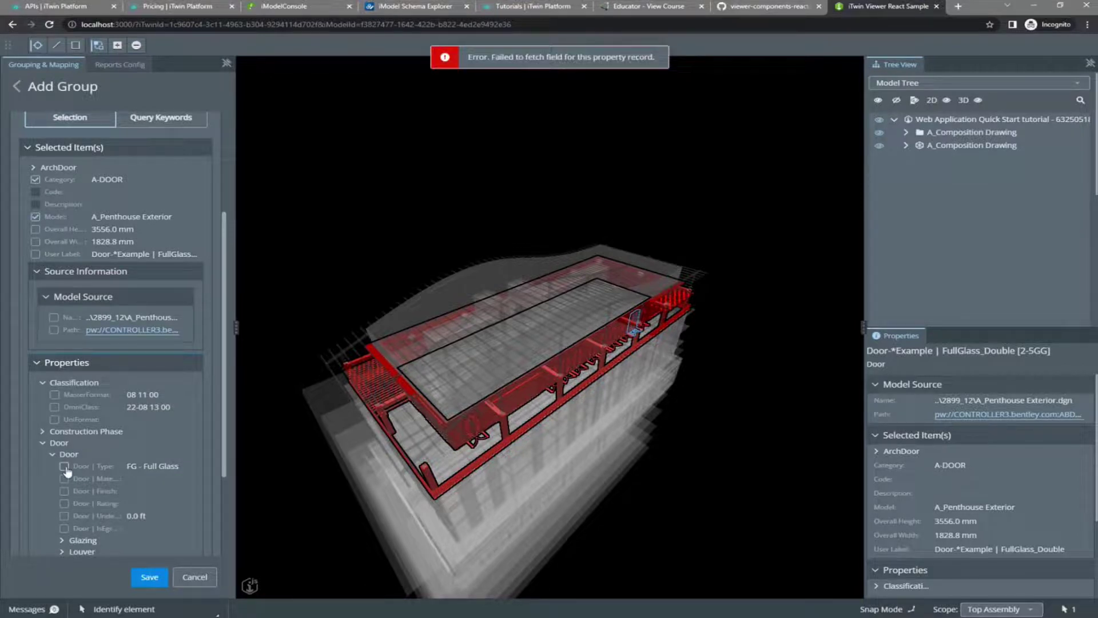
scroll(67, 470, "down", 3)
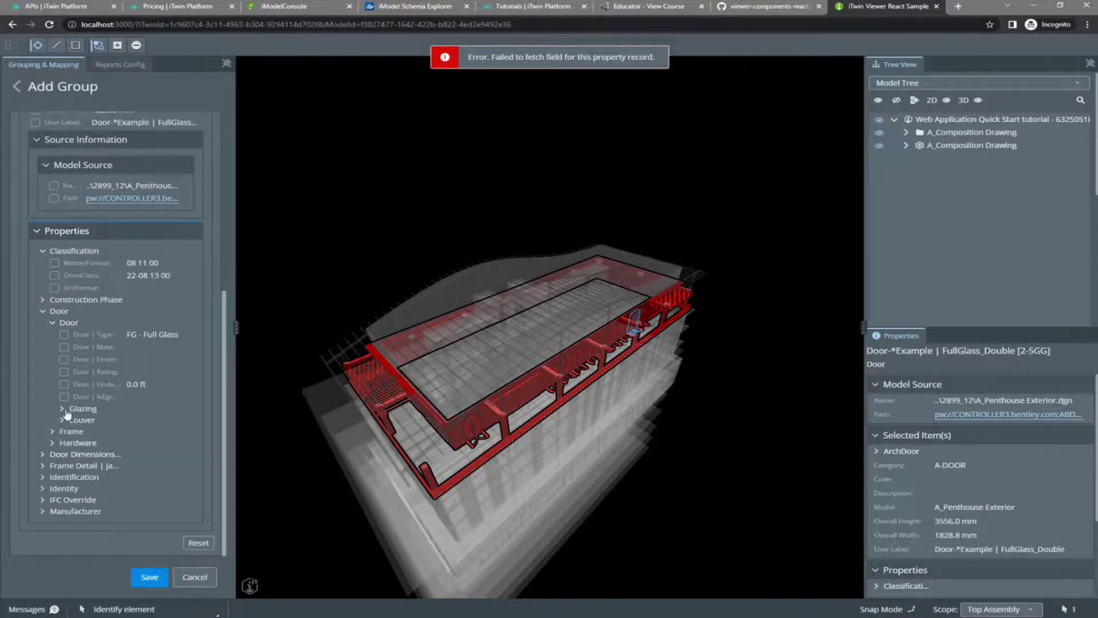
left_click(63, 408)
Step: Remove the Model criterion from the DoorA group, keeping only Category A-DOOR, and review the door's remaining properties
scroll(66, 411, "up", 6)
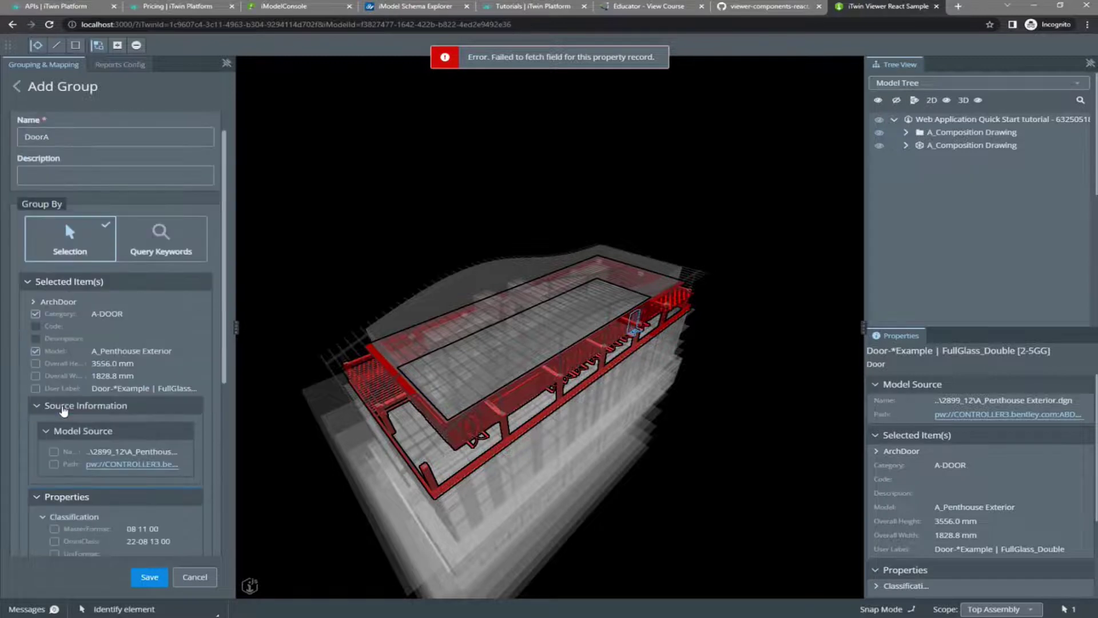
scroll(64, 410, "up", 1)
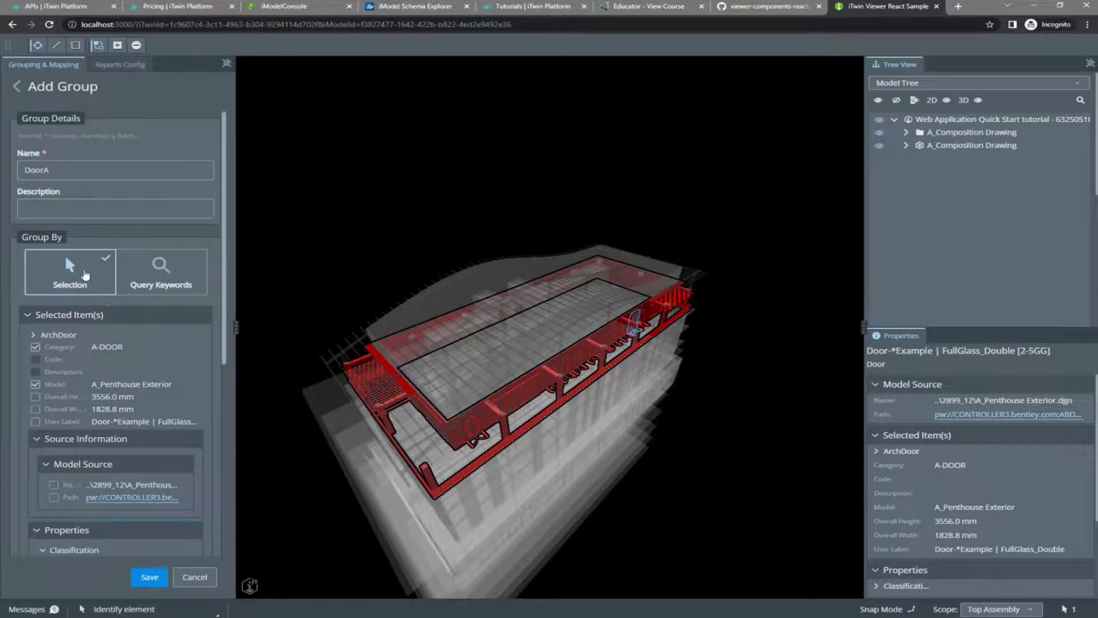
left_click(87, 168)
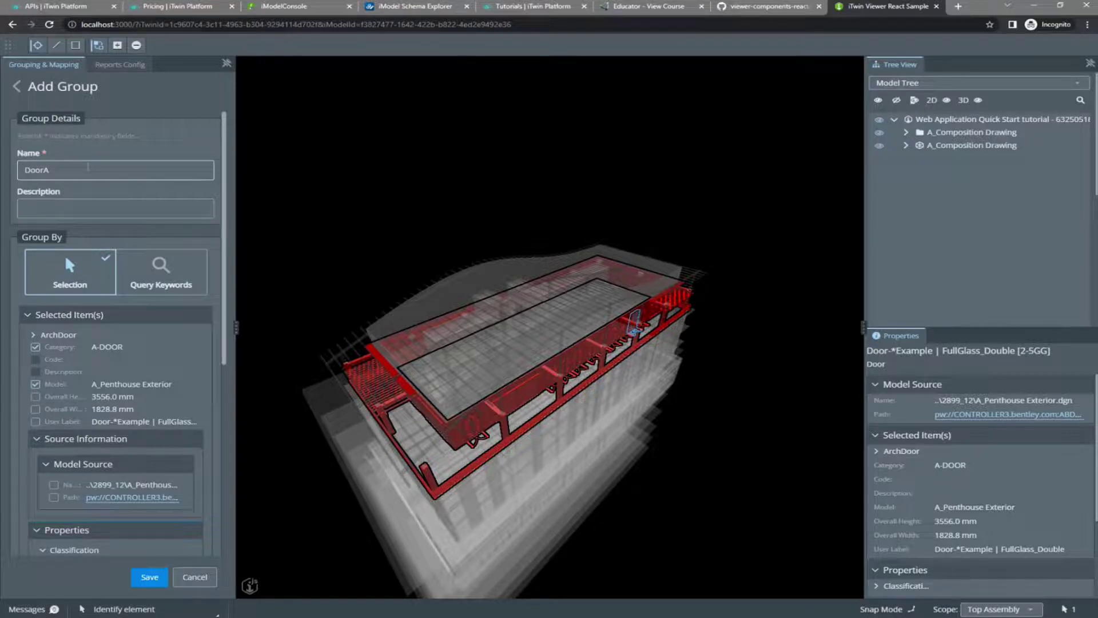
left_click(35, 383)
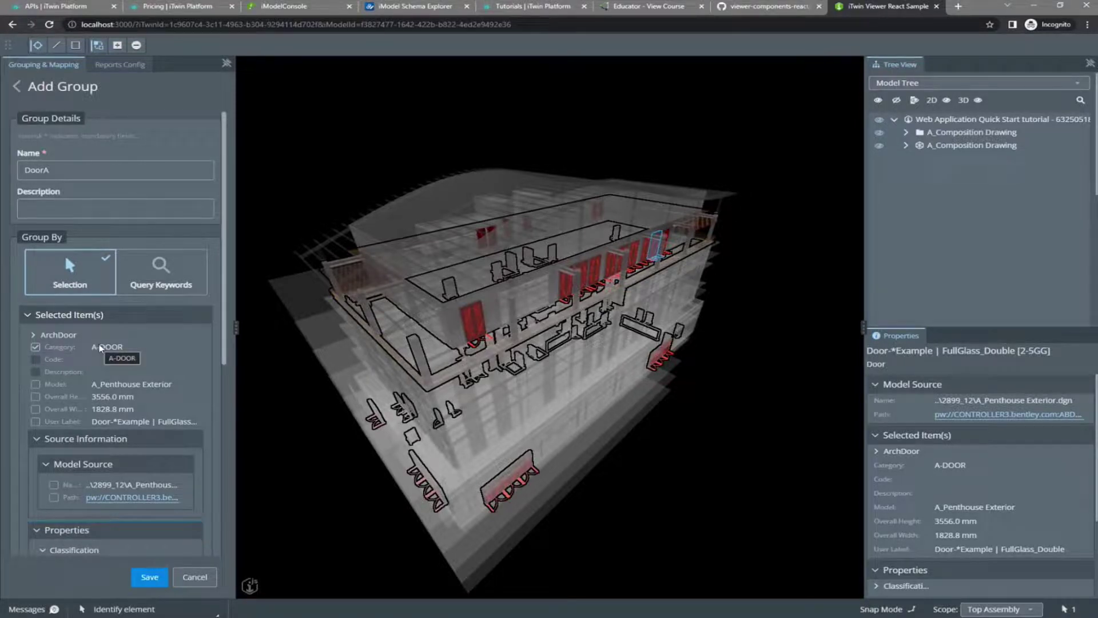
scroll(99, 344, "down", 3)
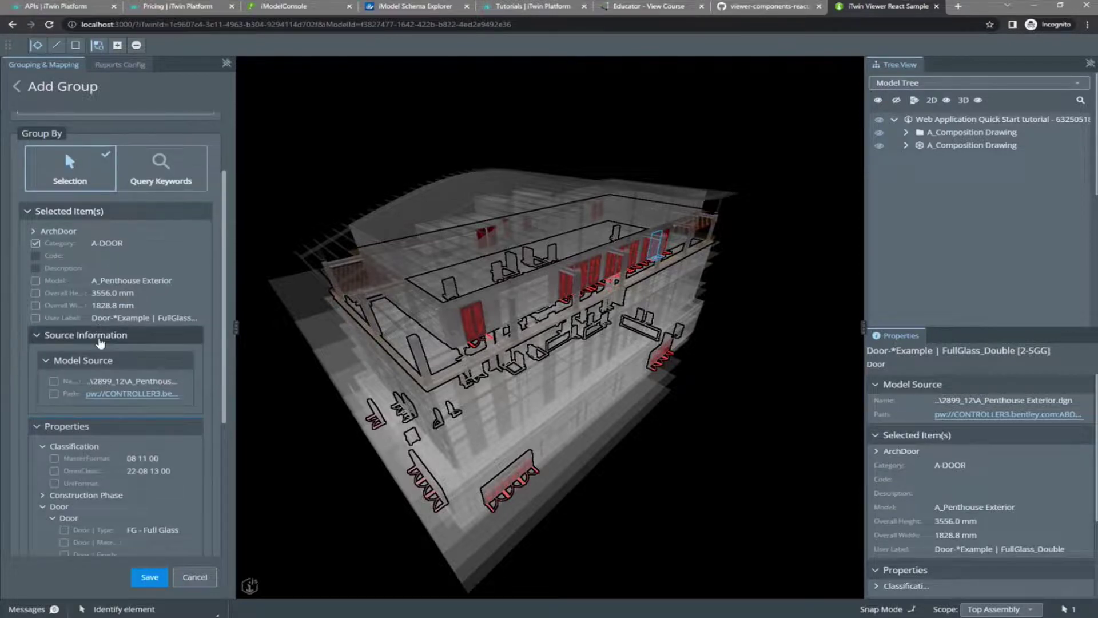
scroll(100, 344, "up", 3)
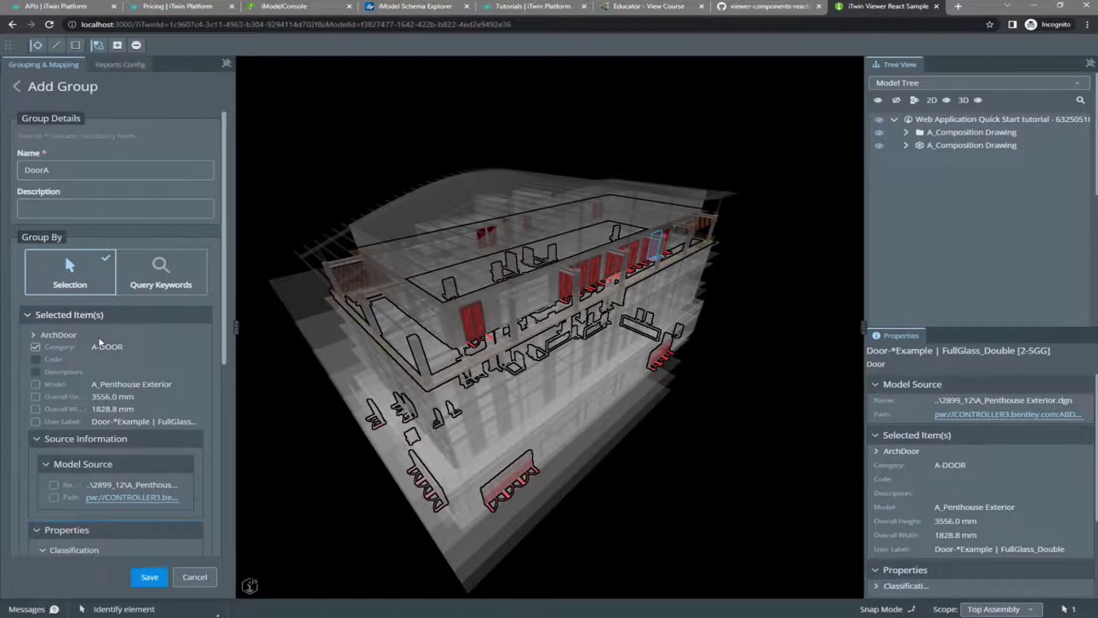
scroll(100, 342, "down", 5)
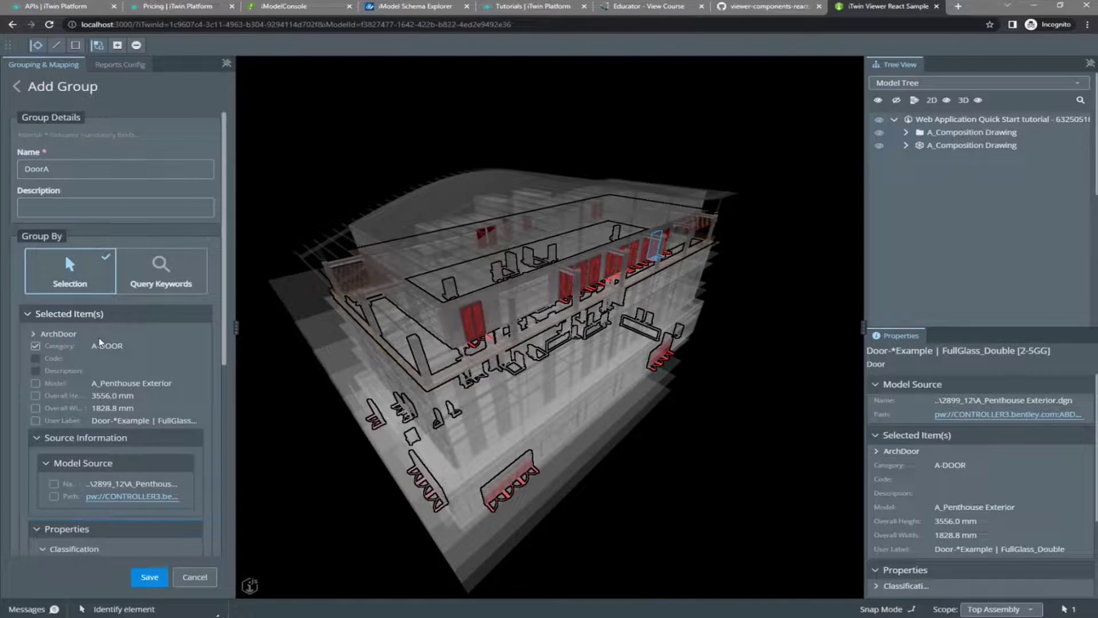
scroll(108, 432, "up", 4)
scroll(109, 431, "up", 2)
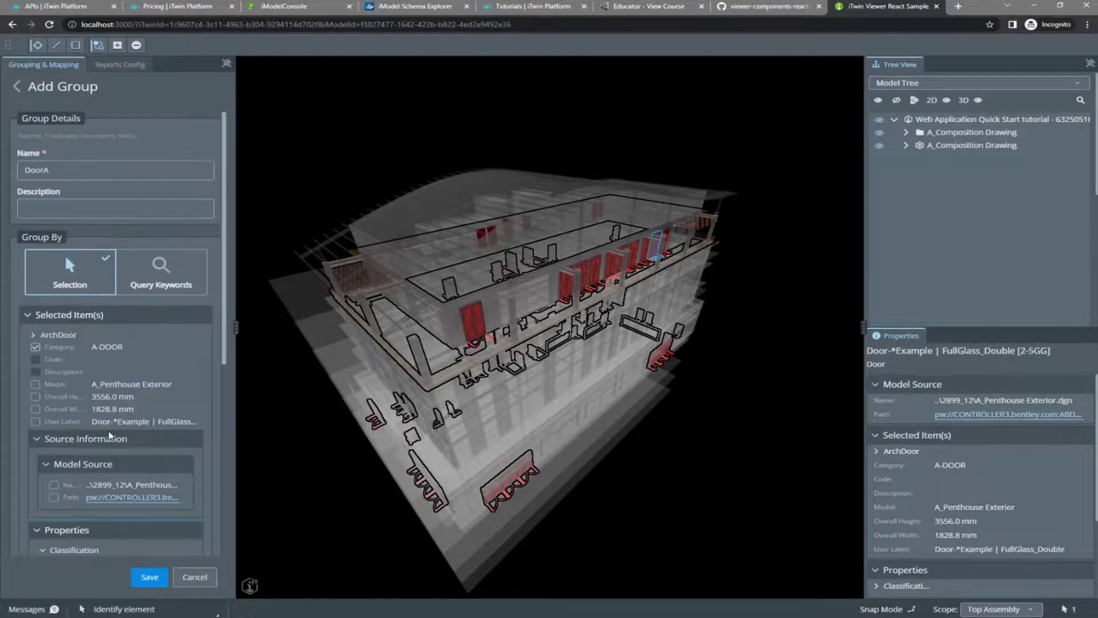
Step: Save the DoorA group and open it from the Doors mapping to show its property lists
left_click(150, 578)
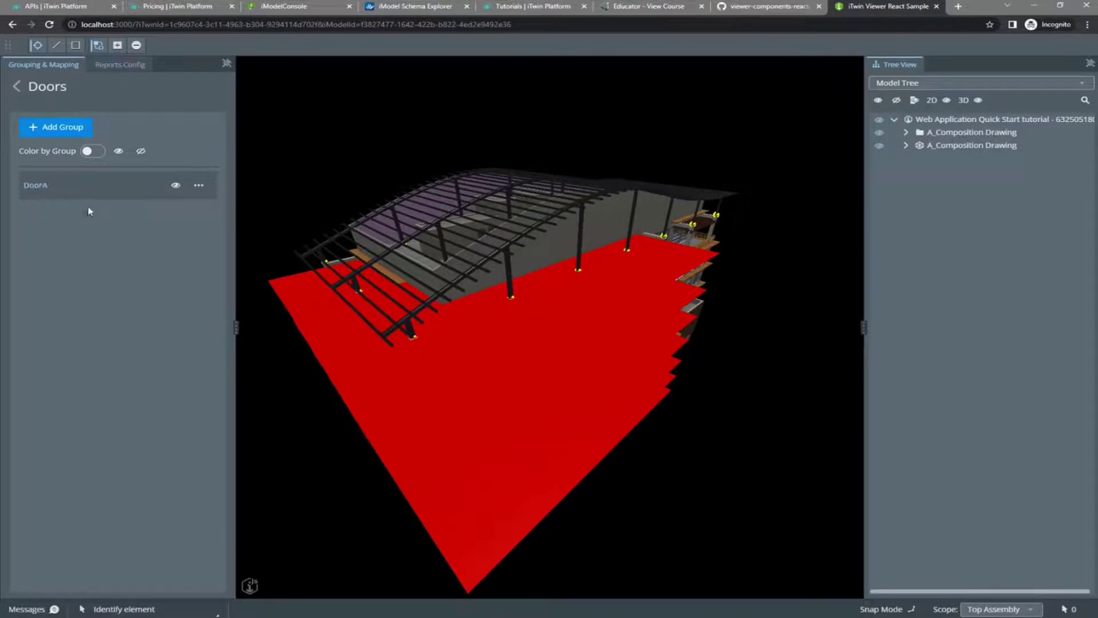
left_click(175, 184)
left_click(175, 185)
left_click_drag(827, 97, 783, 266)
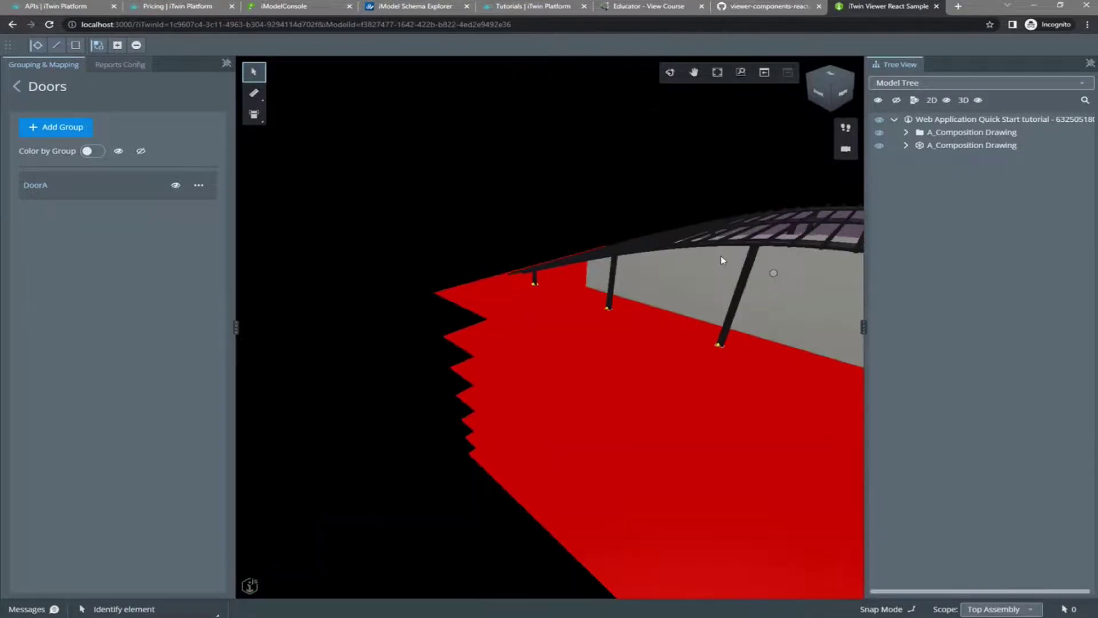
middle_click_drag(723, 258, 493, 184)
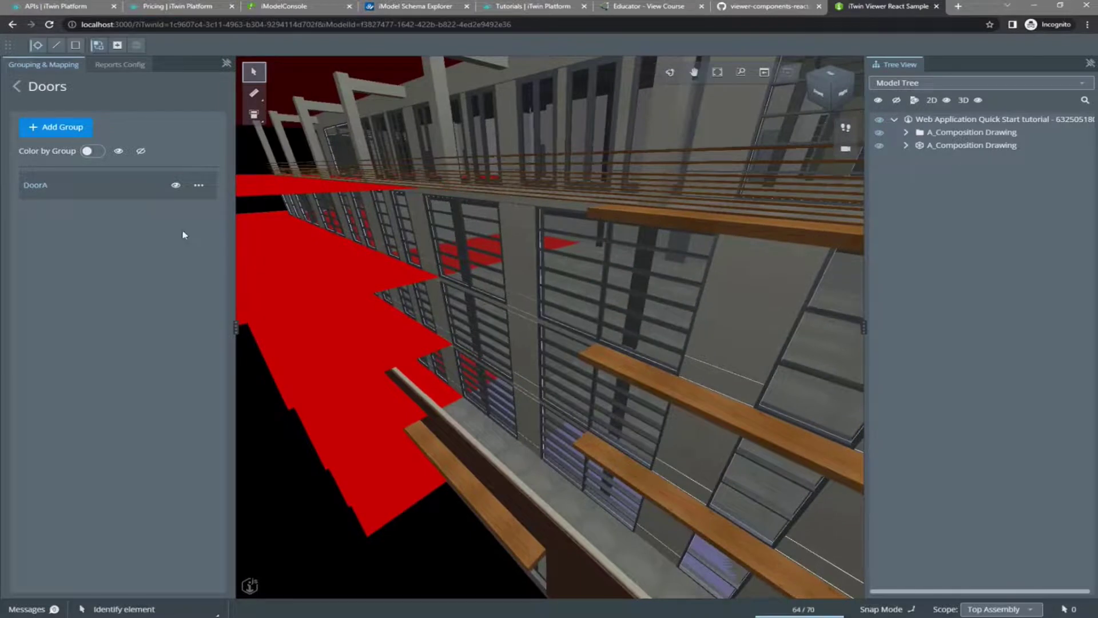
left_click(33, 186)
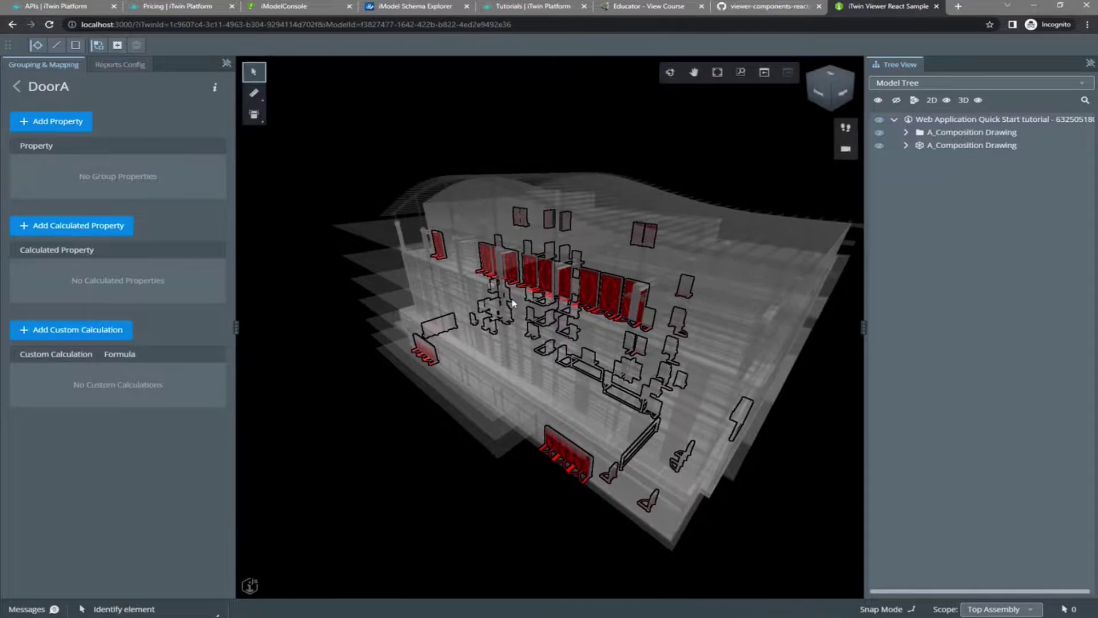
mouse_move(627, 375)
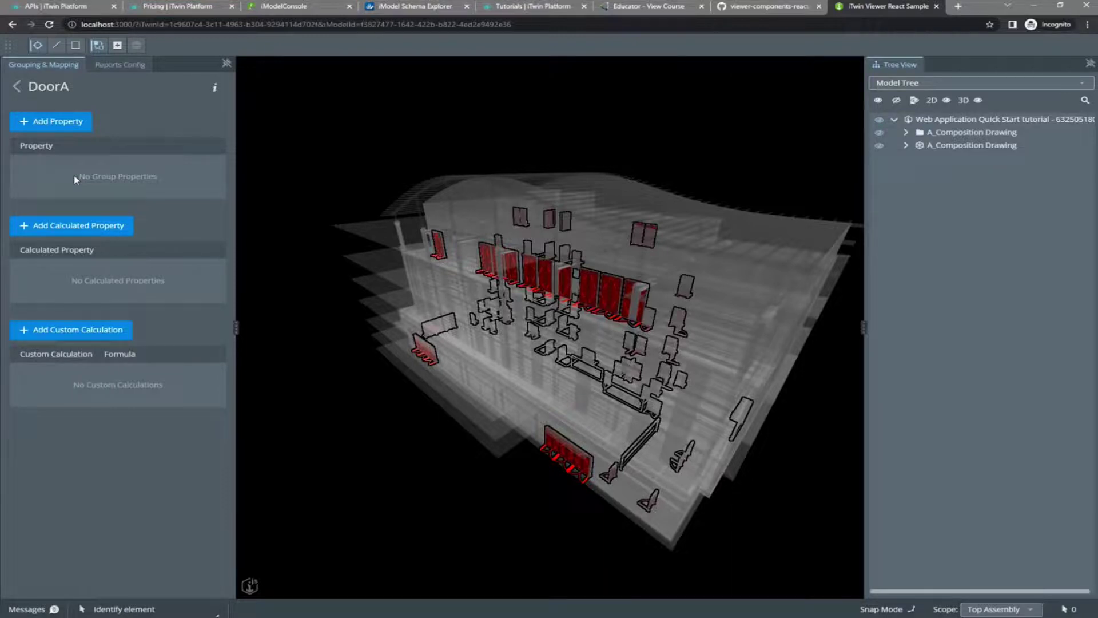
Step: Start a new DoorA property named DoorType with data type String and No Quantity Type
left_click(62, 123)
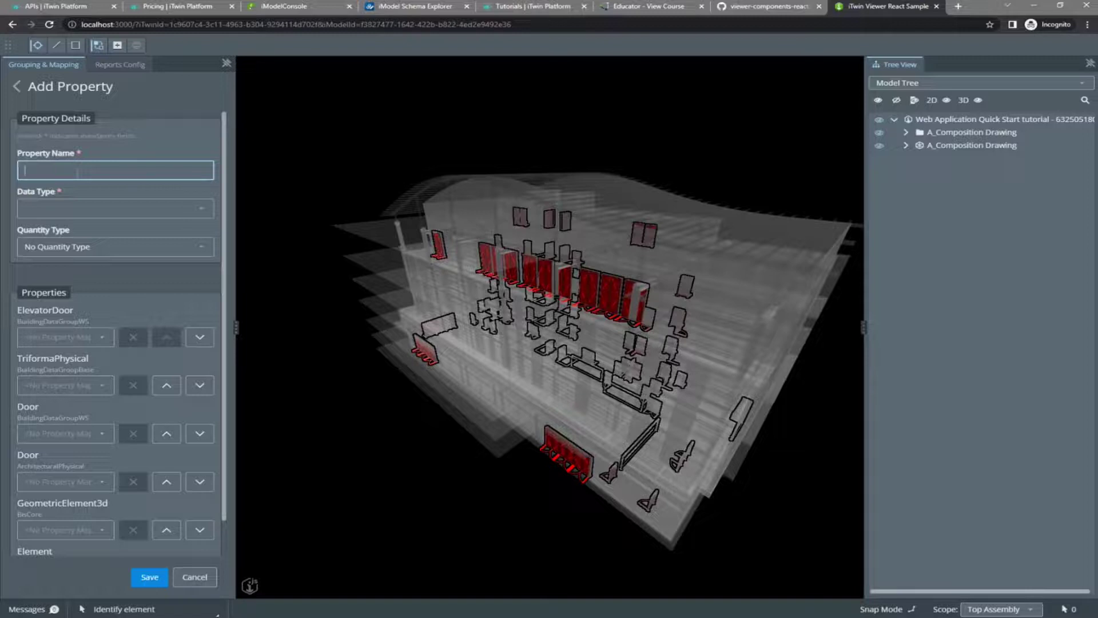
type("DoorType")
left_click(94, 208)
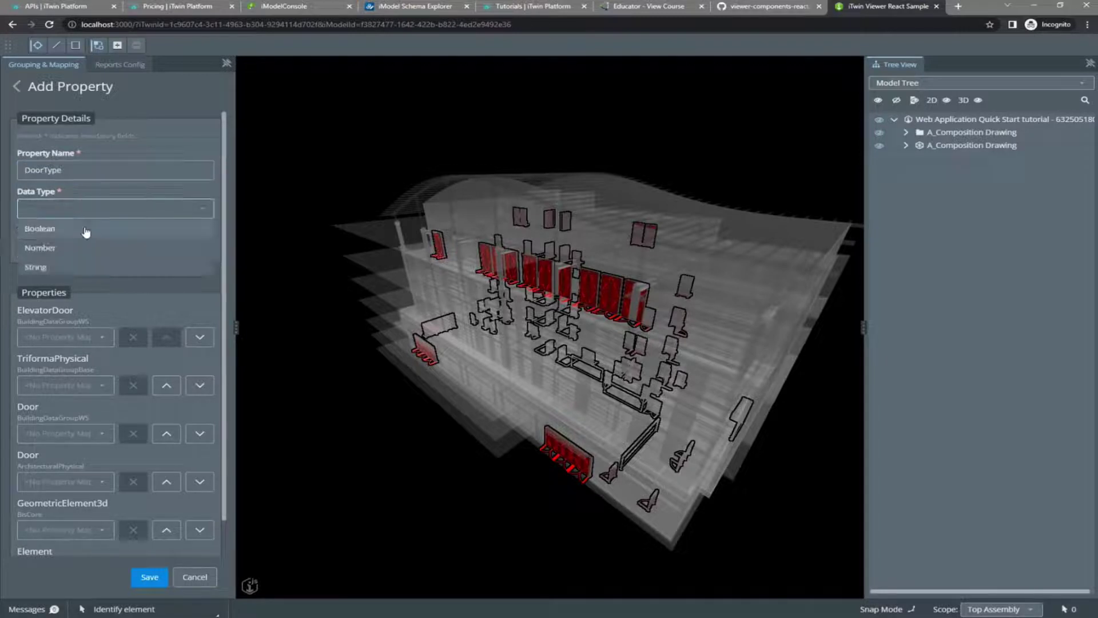
left_click(84, 264)
left_click(90, 253)
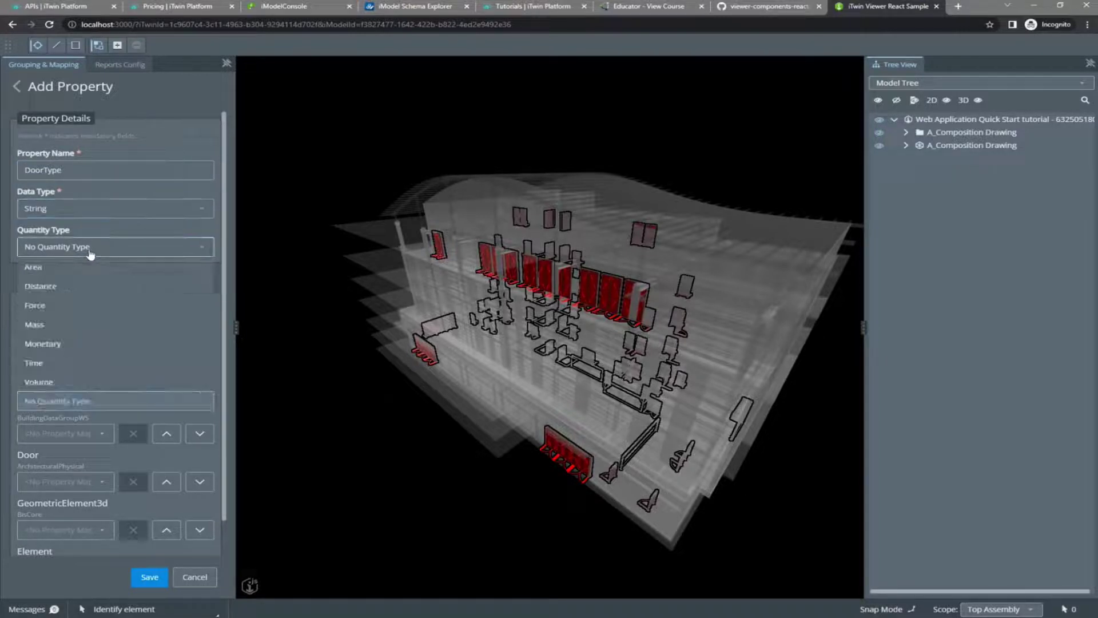
left_click(76, 402)
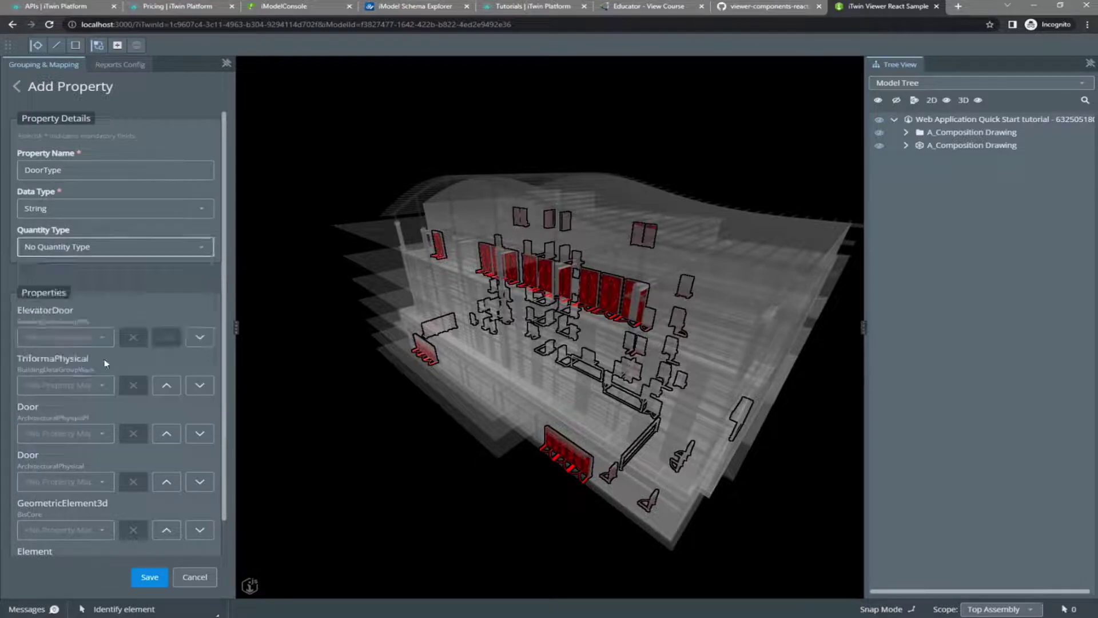
Step: Map the BuildingDataGroupWS Door class to Door | Type for the DoorType property and save it
scroll(117, 303, "down", 1)
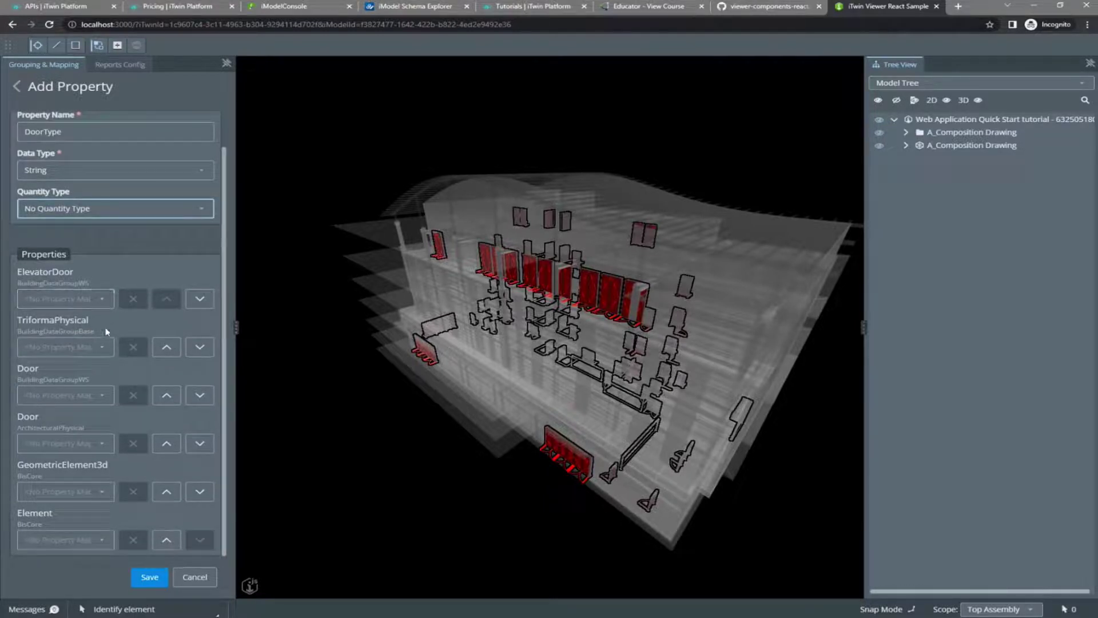
left_click(105, 439)
left_click(104, 395)
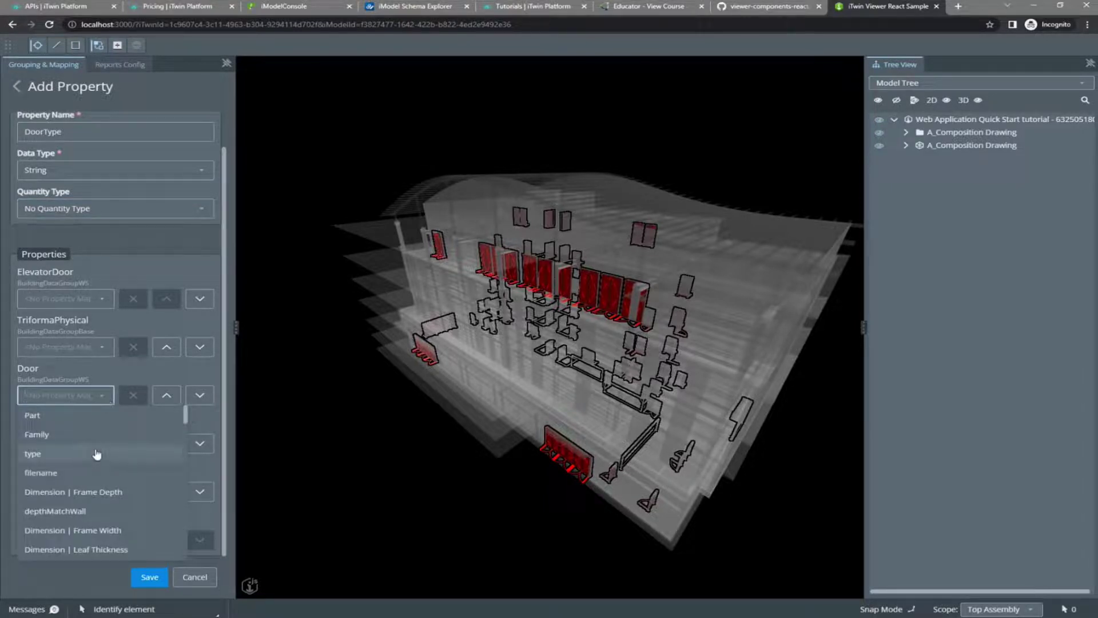
scroll(96, 460, "down", 5)
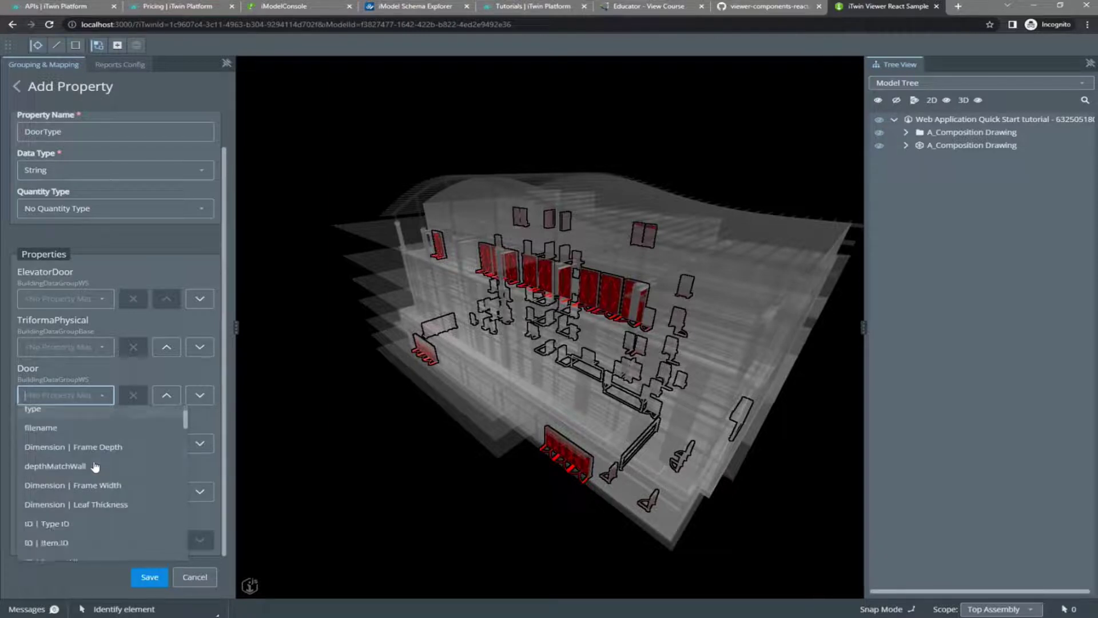
scroll(95, 465, "down", 4)
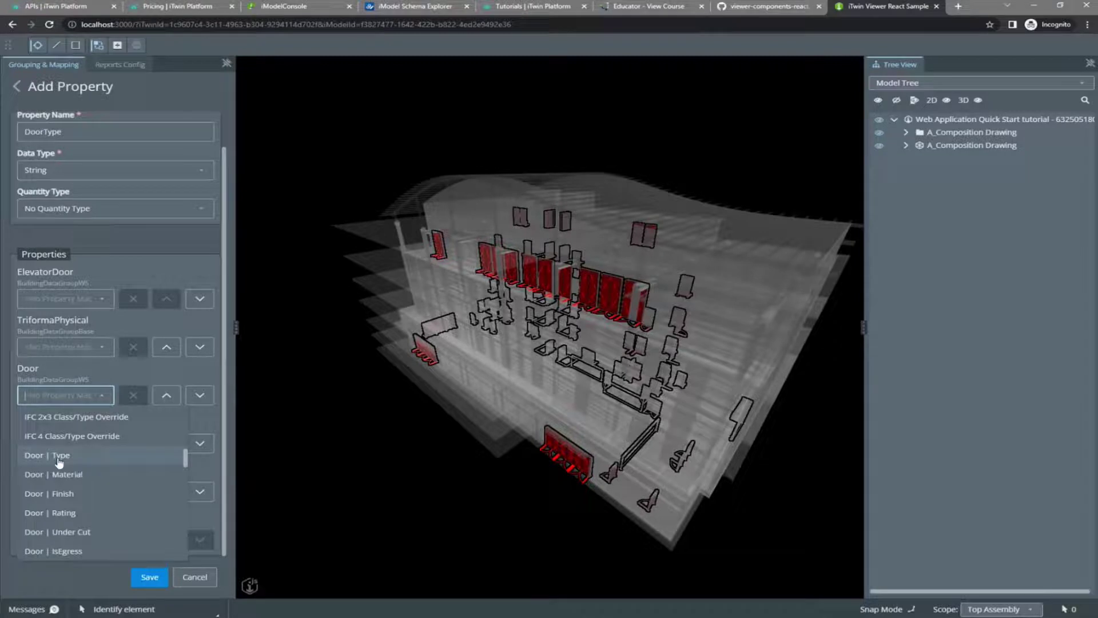
left_click(59, 456)
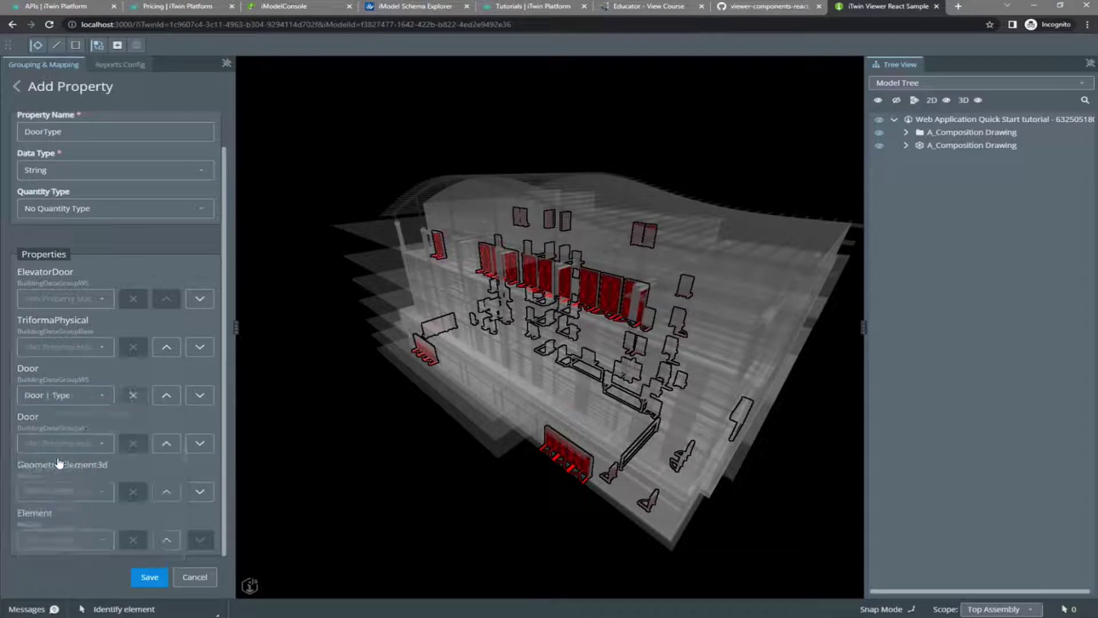
left_click(140, 577)
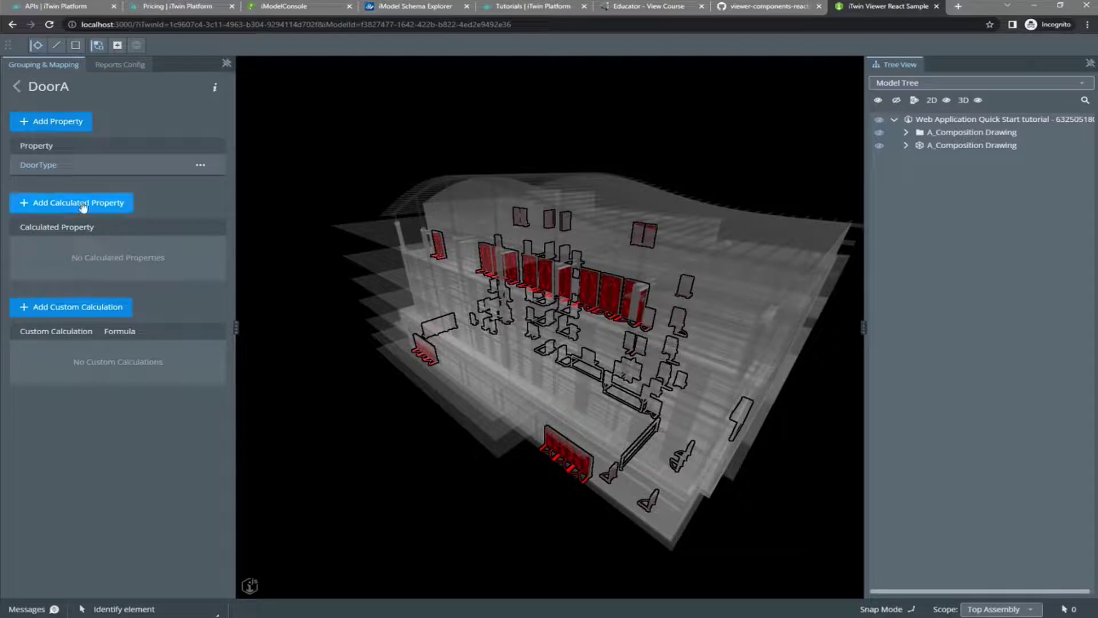
Step: Examine the quantity types available for a calculated property on DoorA, and leave without creating one
left_click(82, 204)
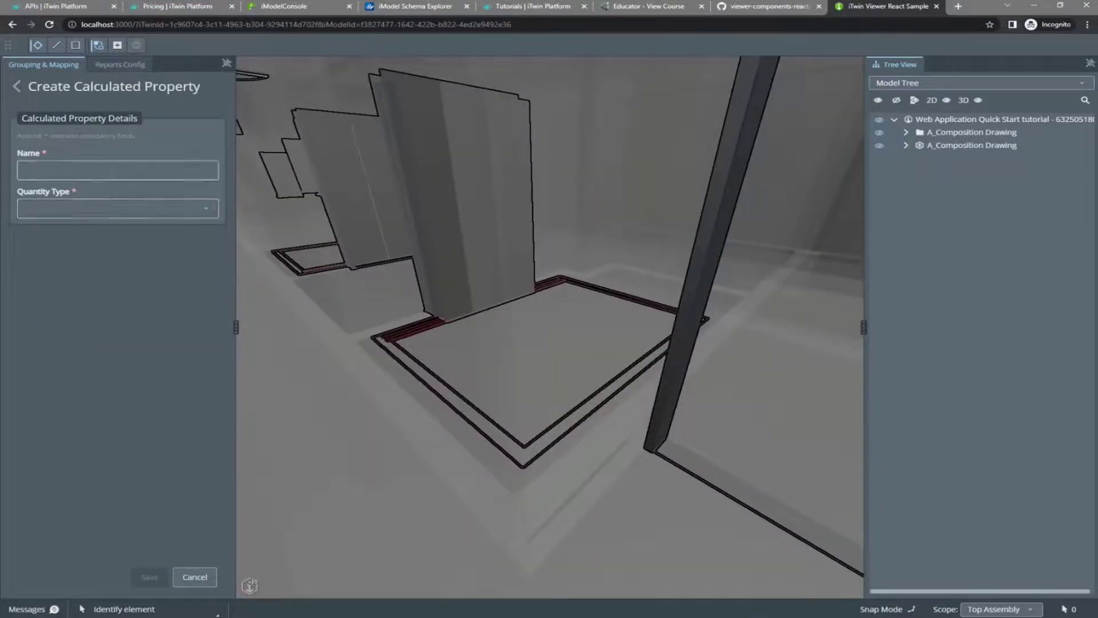
left_click(123, 210)
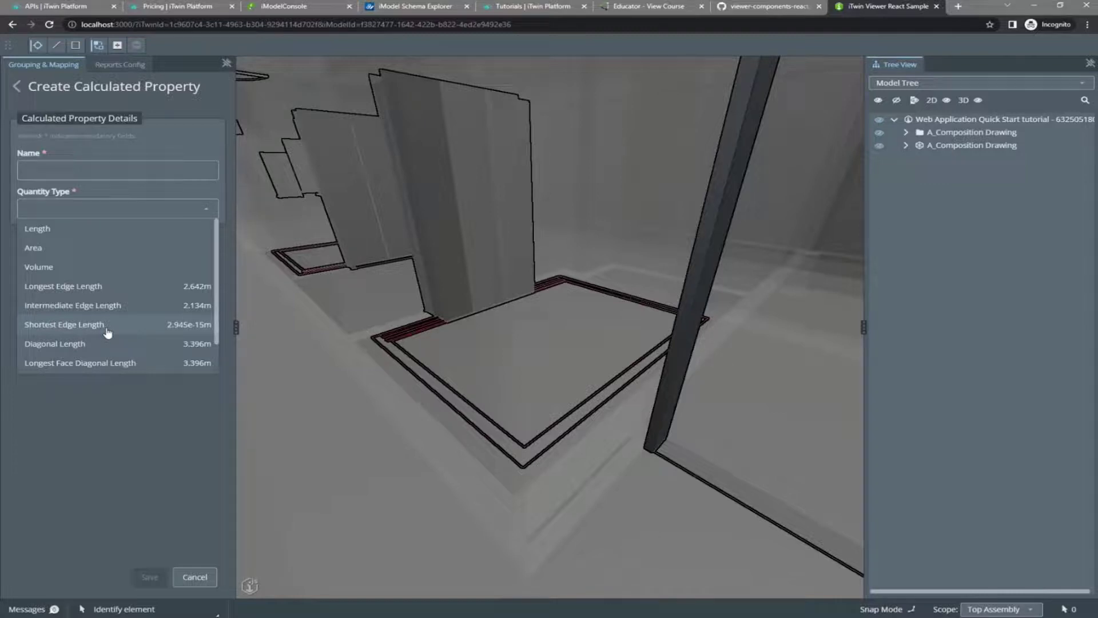
left_click(16, 87)
left_click(16, 86)
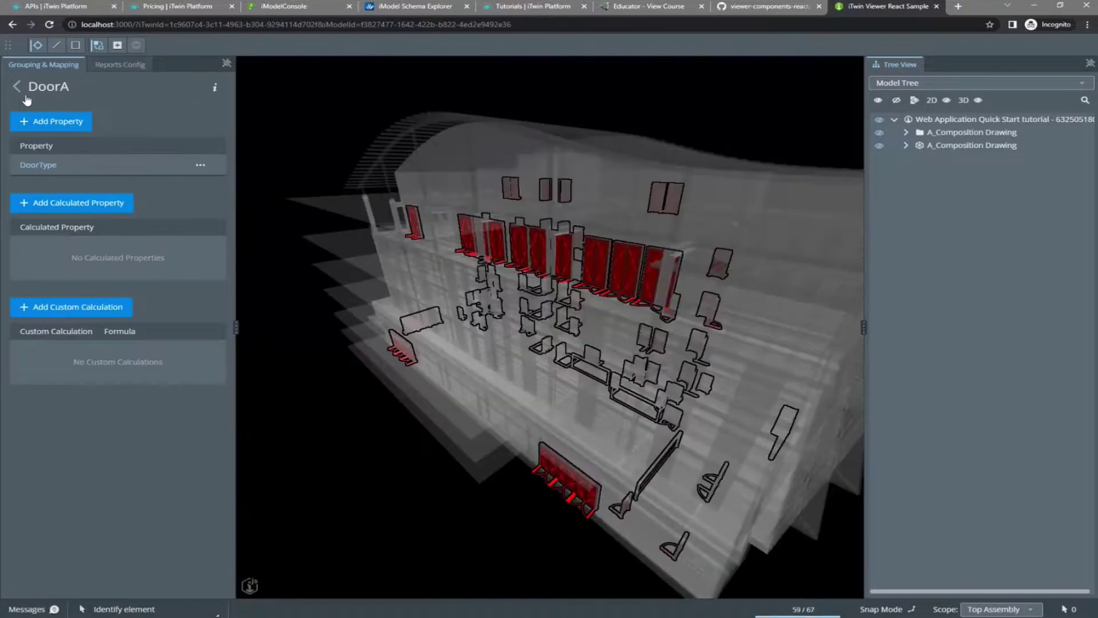
Step: Examine the formula and quantity type options for a custom calculation, and return to the Doors mapping's groups without creating one
left_click(71, 307)
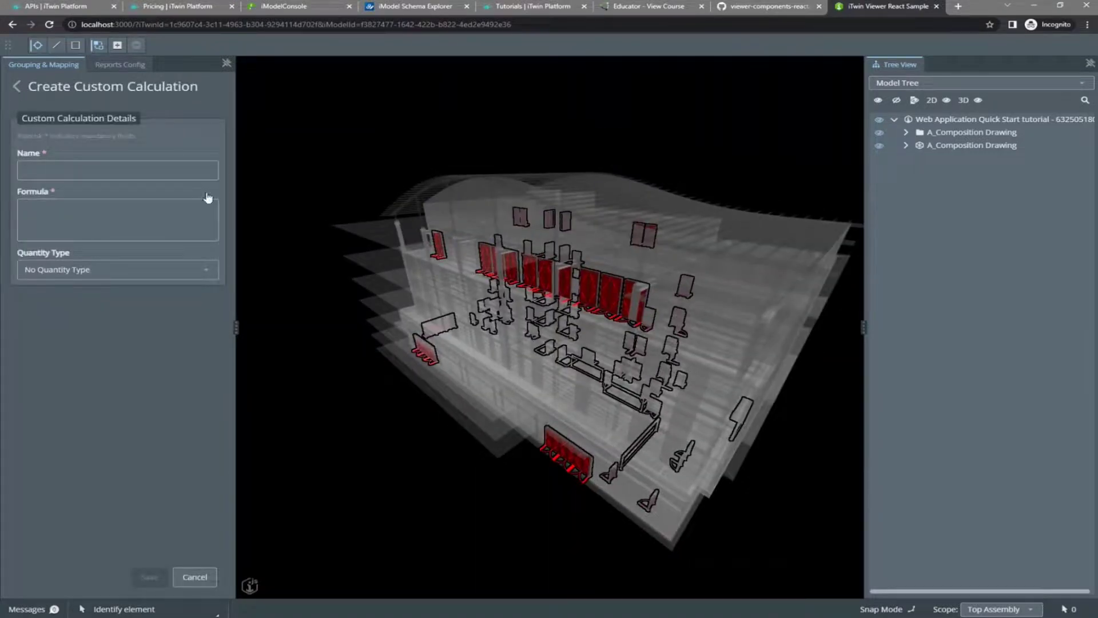
left_click(86, 216)
left_click(109, 270)
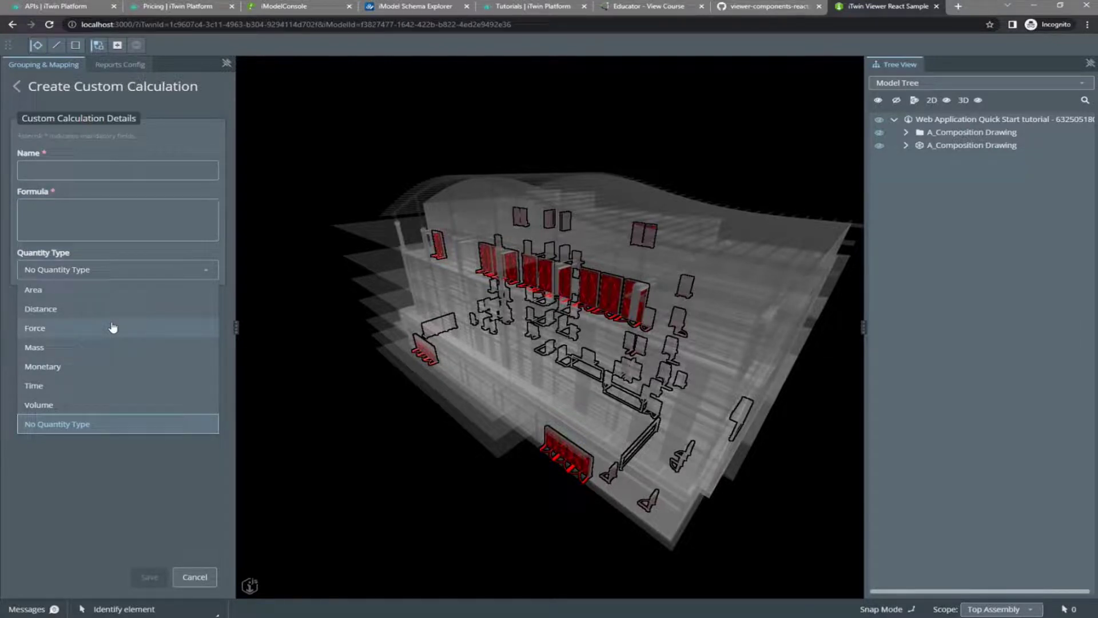
left_click(18, 89)
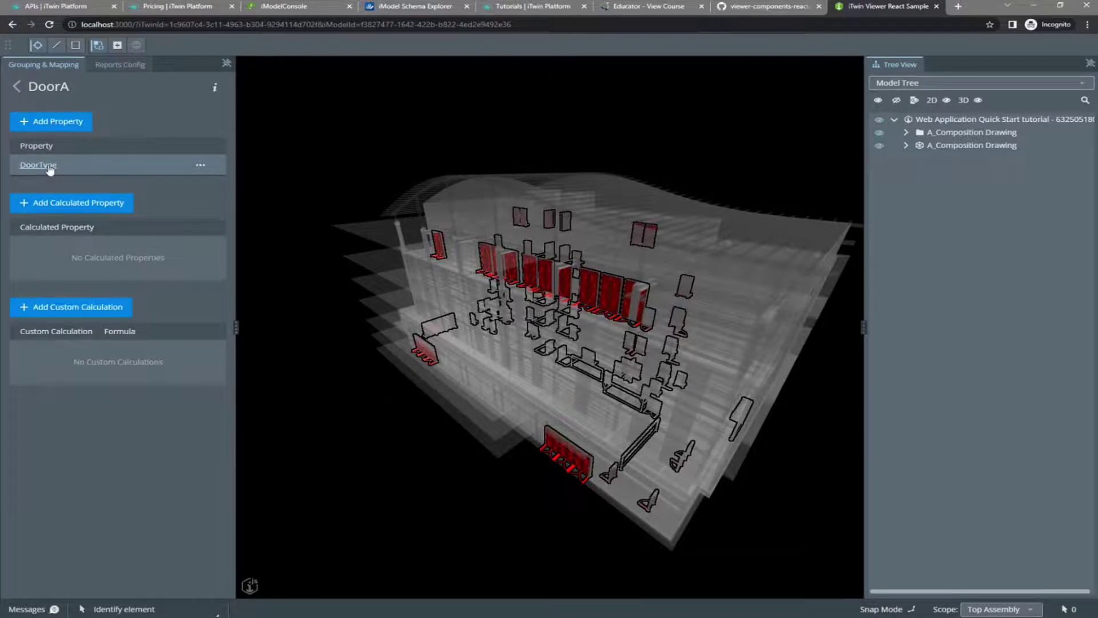
left_click(17, 86)
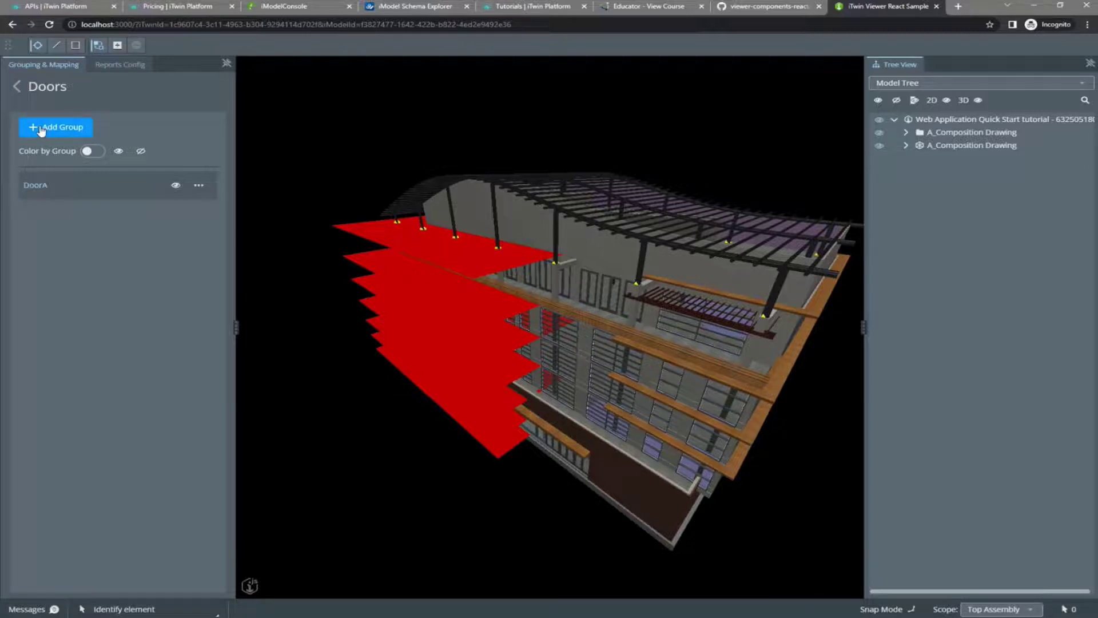
left_click(623, 365)
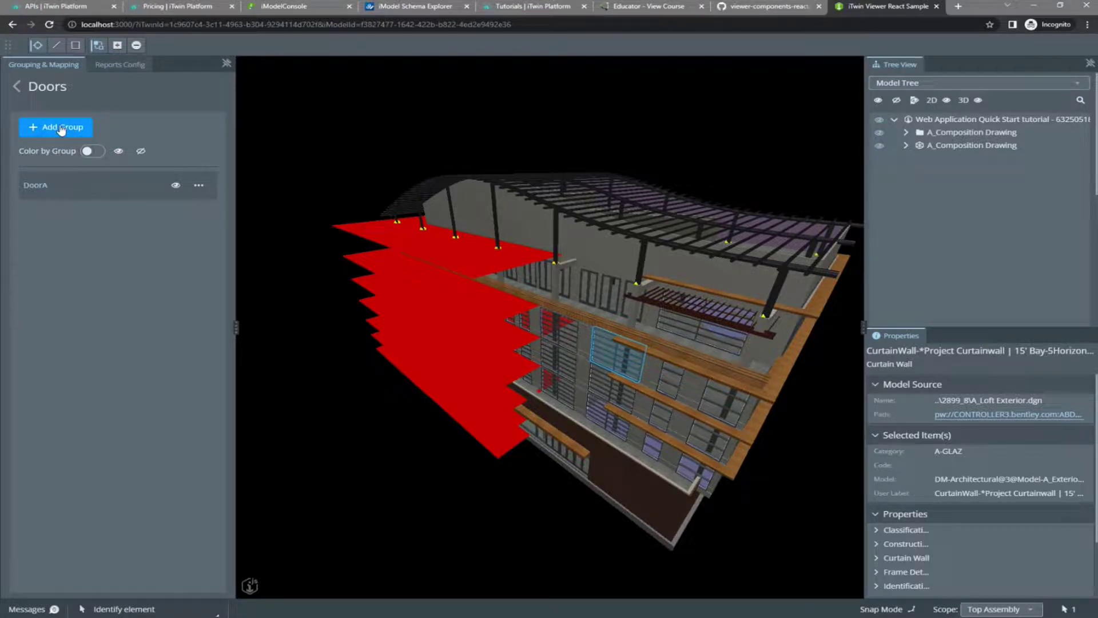
Step: Create a report named MyReport1 with the description Doors in Reports Config
left_click(102, 66)
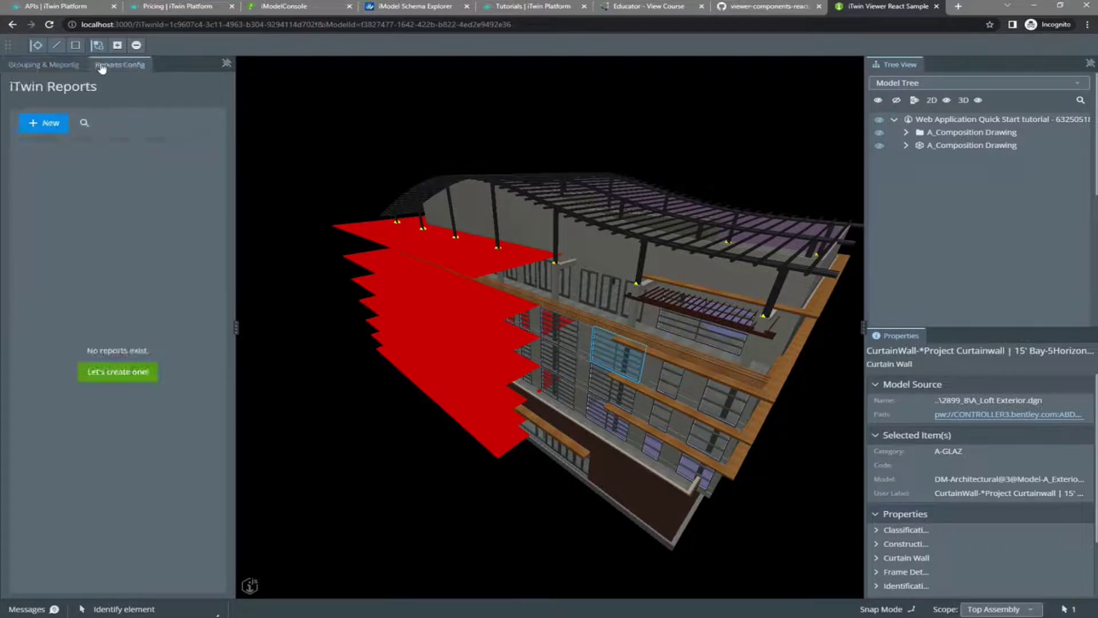
left_click(45, 122)
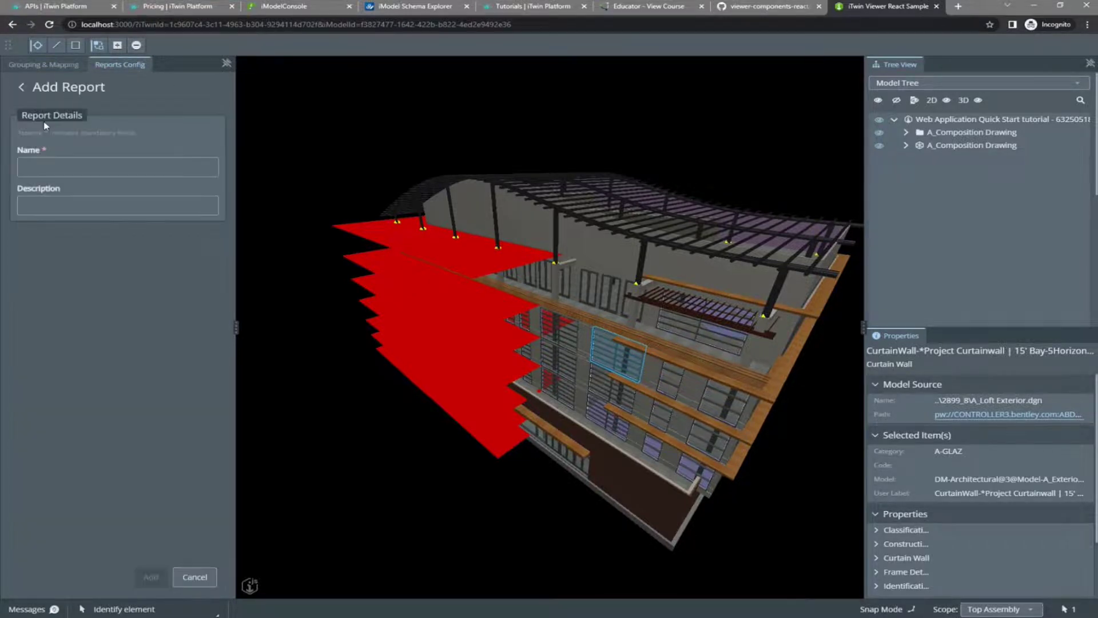
left_click(53, 164)
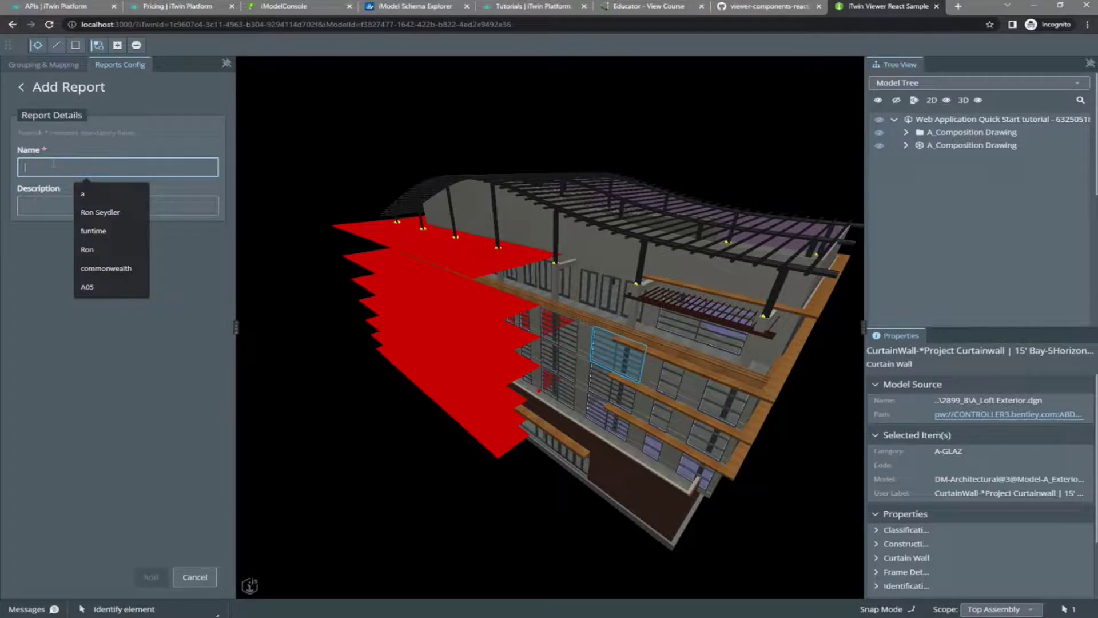
type("MyReport1")
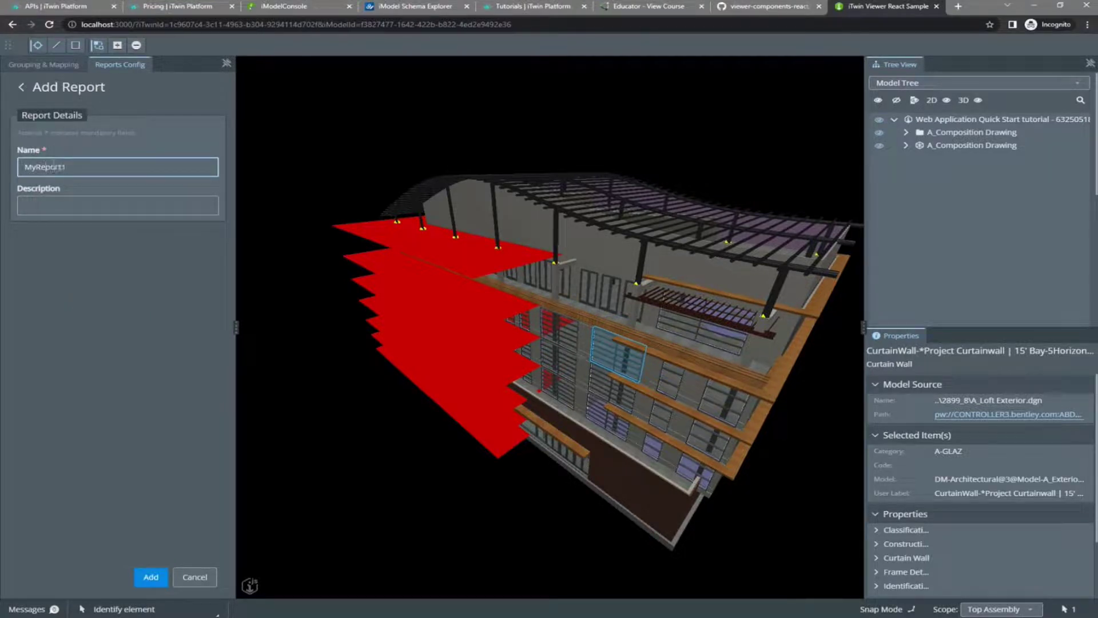
key("Tab")
type("Doors")
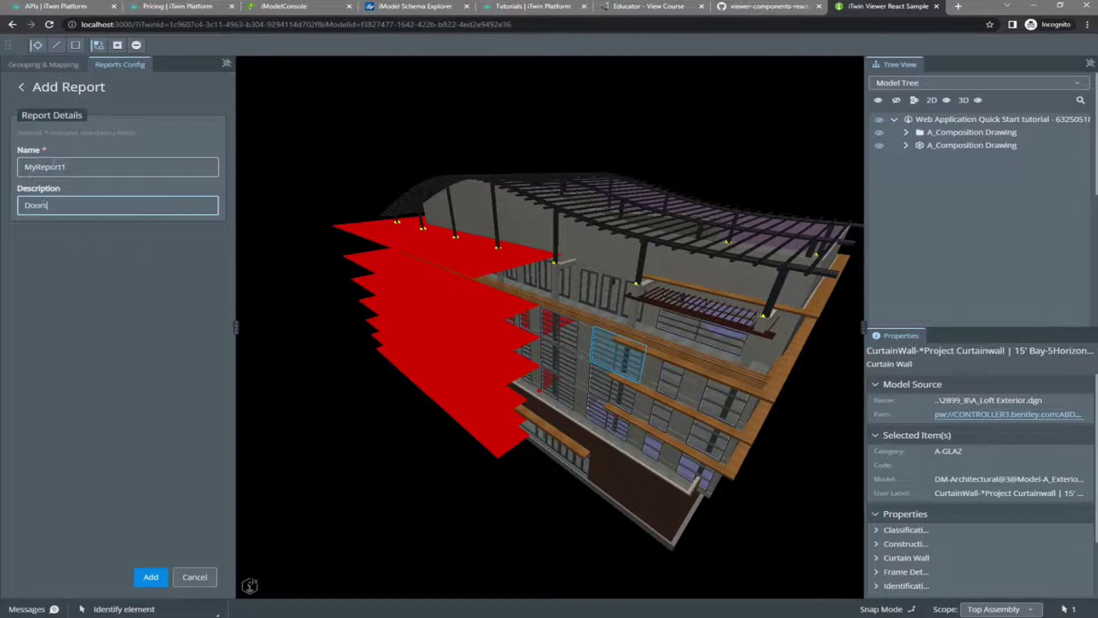
left_click(152, 578)
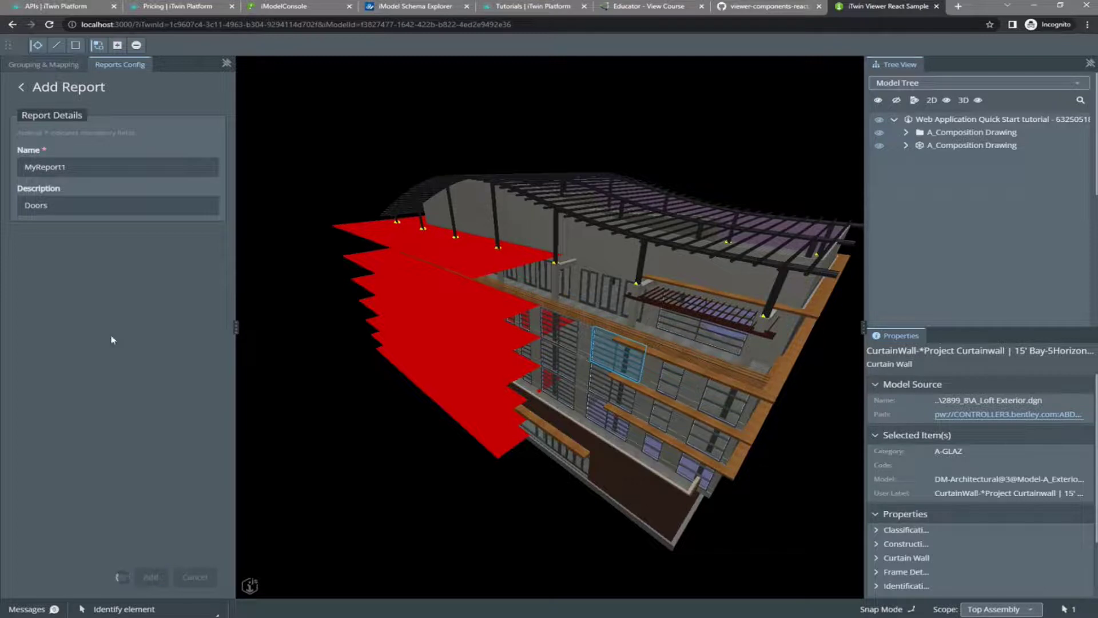
Step: Open MyReport1 and copy its OData Feed URL
left_click(199, 158)
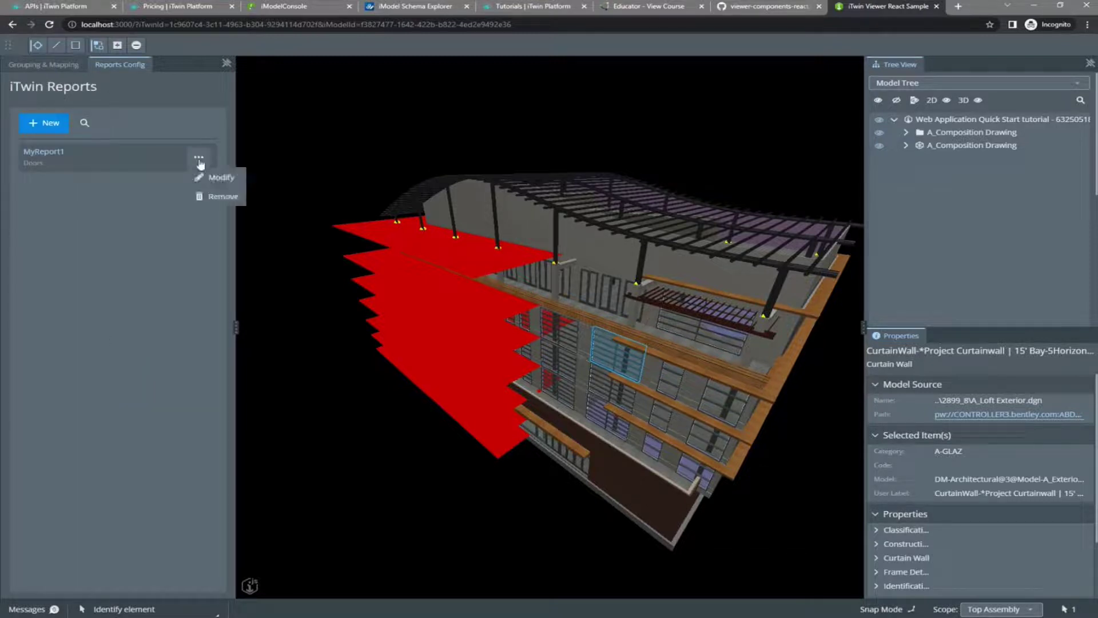
left_click(75, 151)
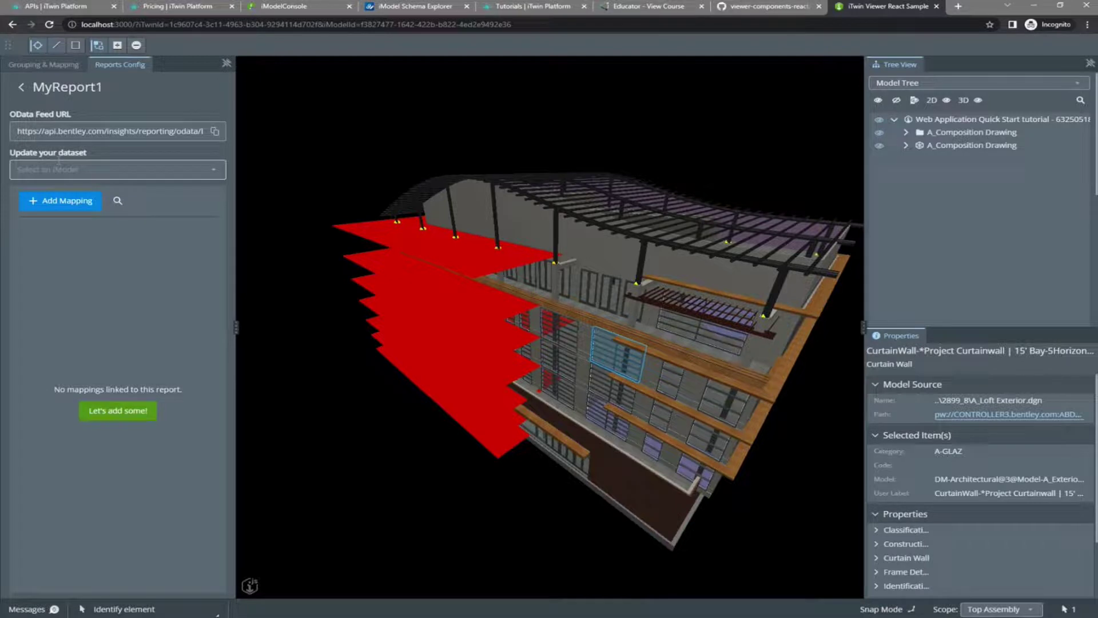
left_click(215, 131)
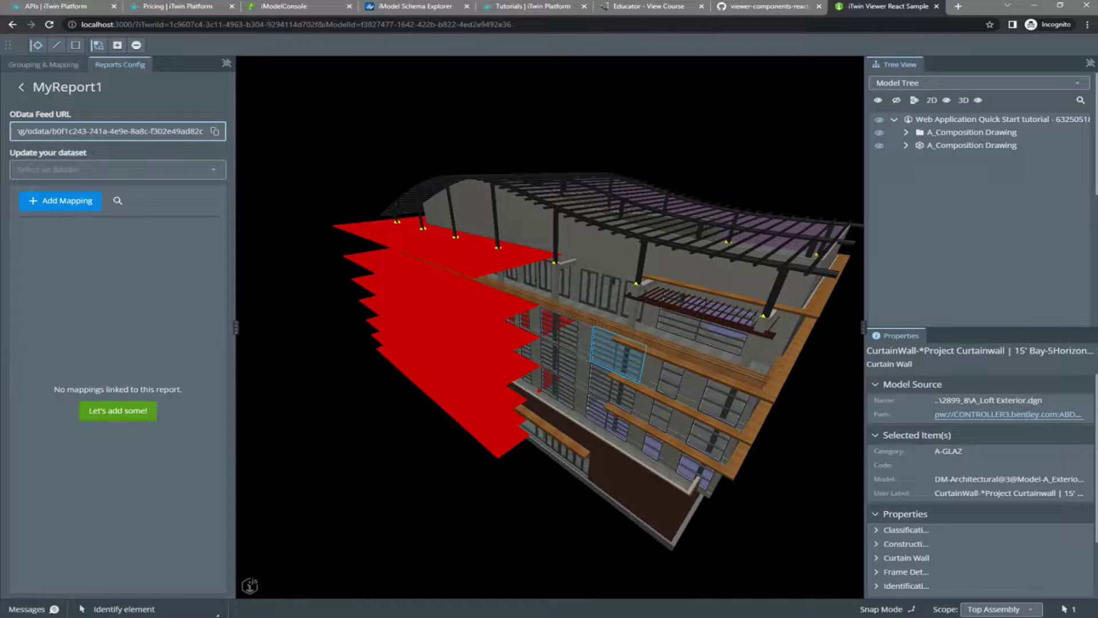
left_click_drag(91, 131, 9, 136)
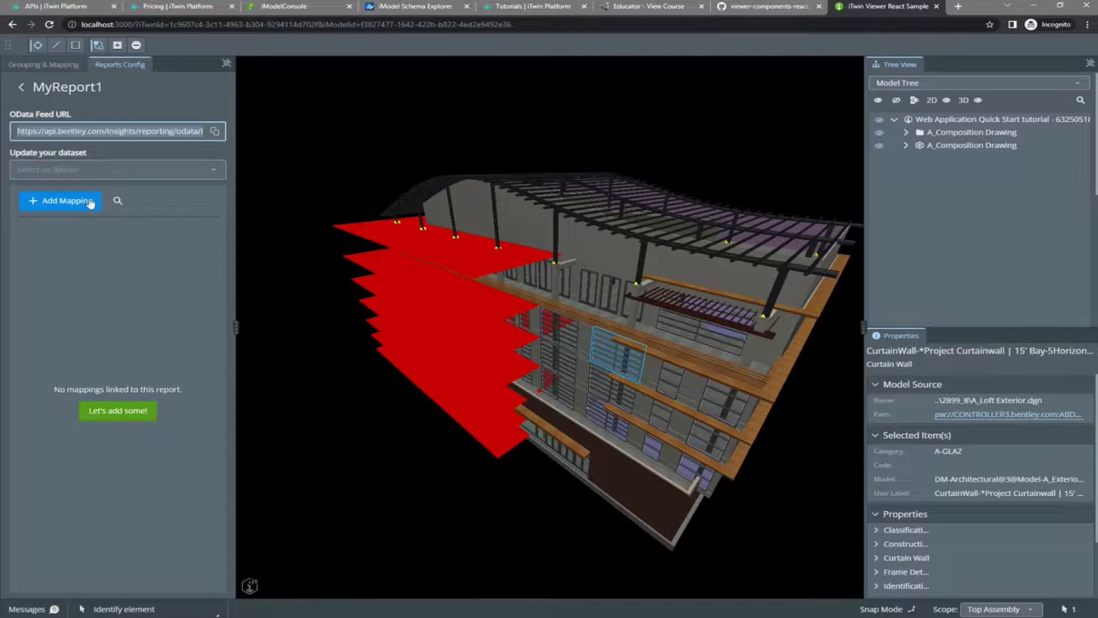
Step: Link the Doors mapping from the Web Application Quick Start tutorial iModel to MyReport1
left_click(142, 169)
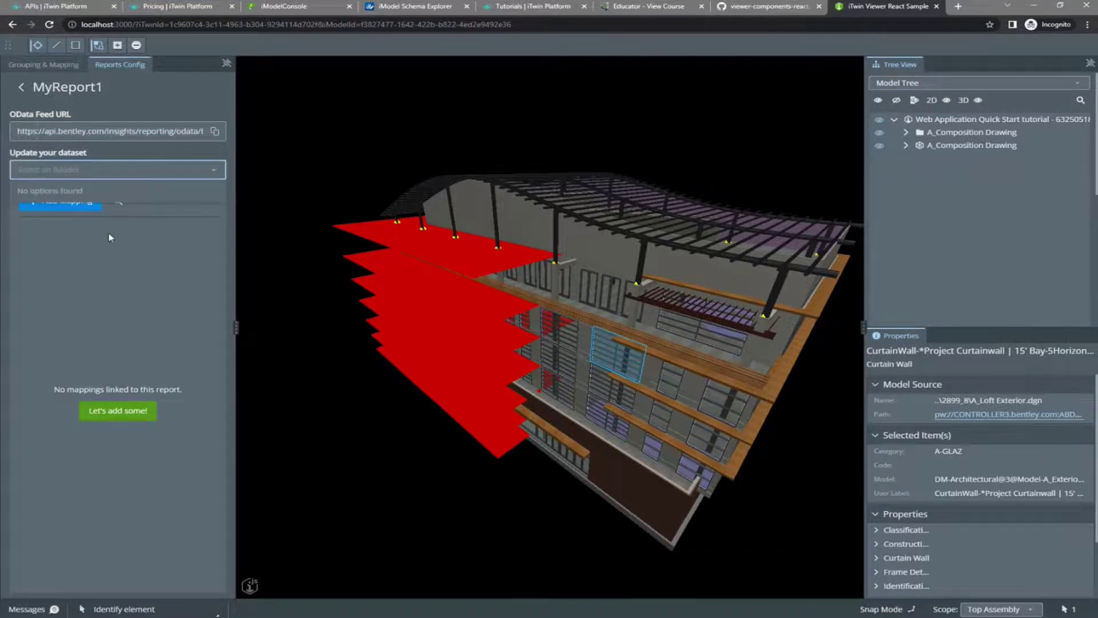
left_click(61, 200)
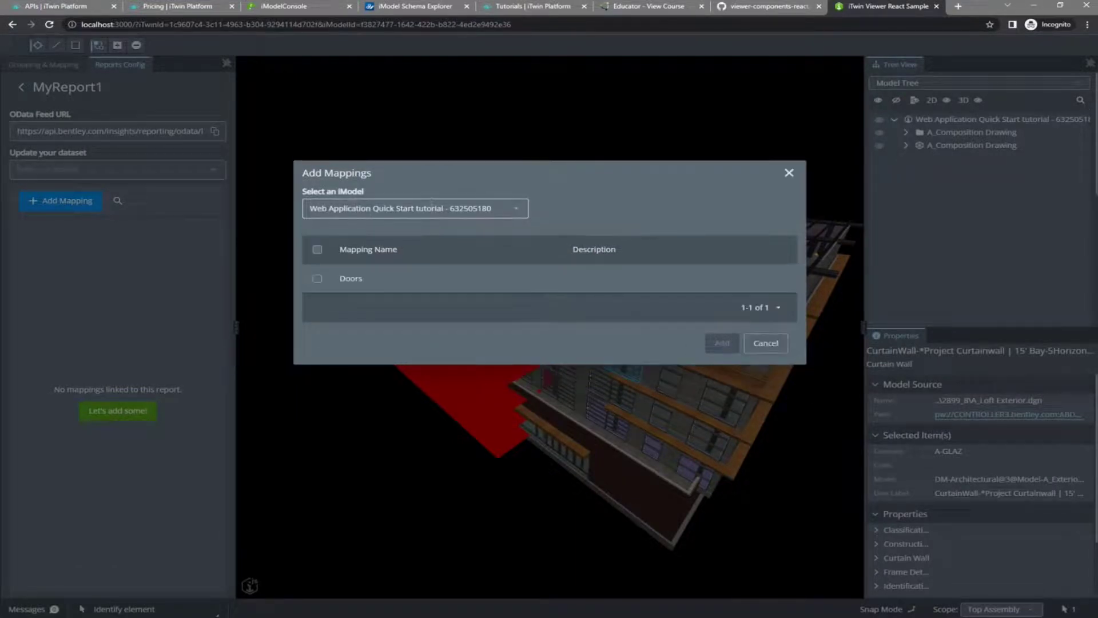
left_click(317, 279)
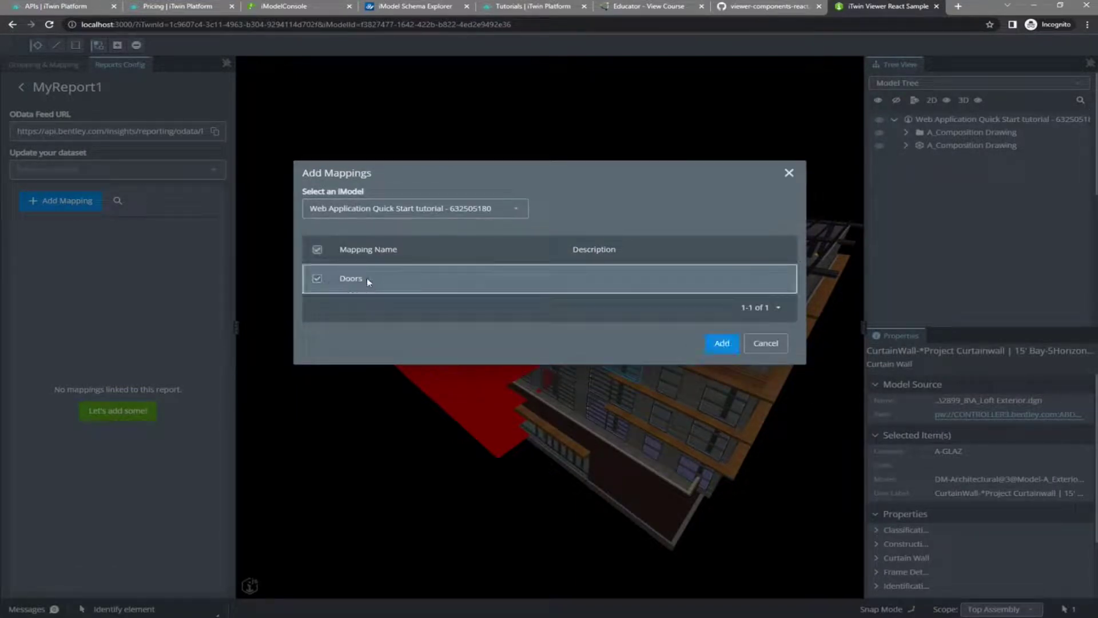
left_click(707, 344)
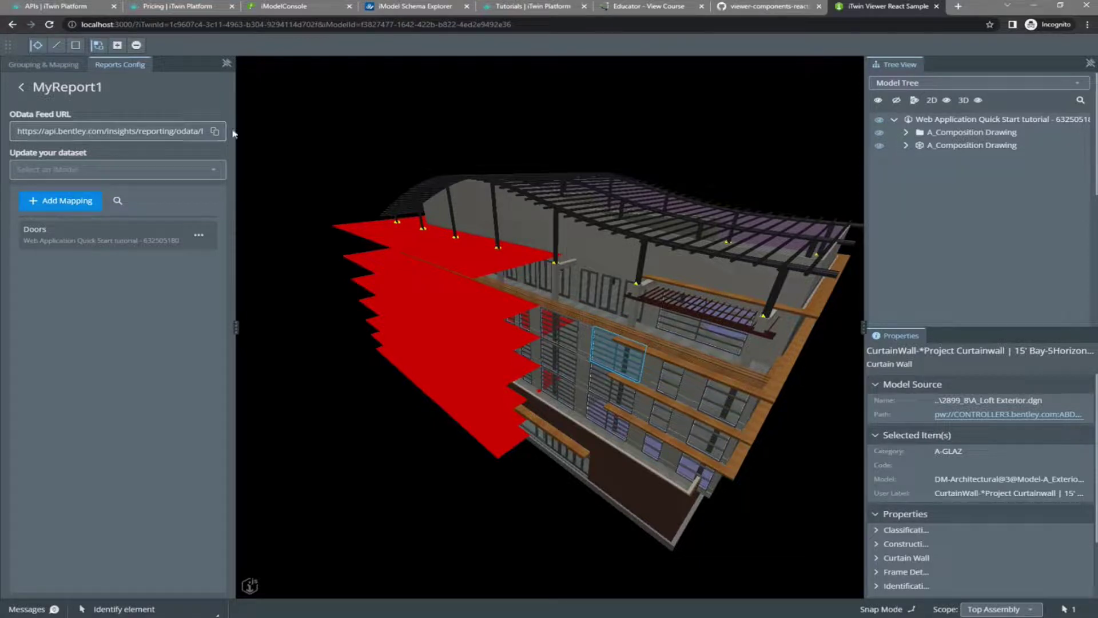
Step: Copy MyReport1's OData Feed URL, check the report once more, and return to the iTwin Reports list
left_click(214, 131)
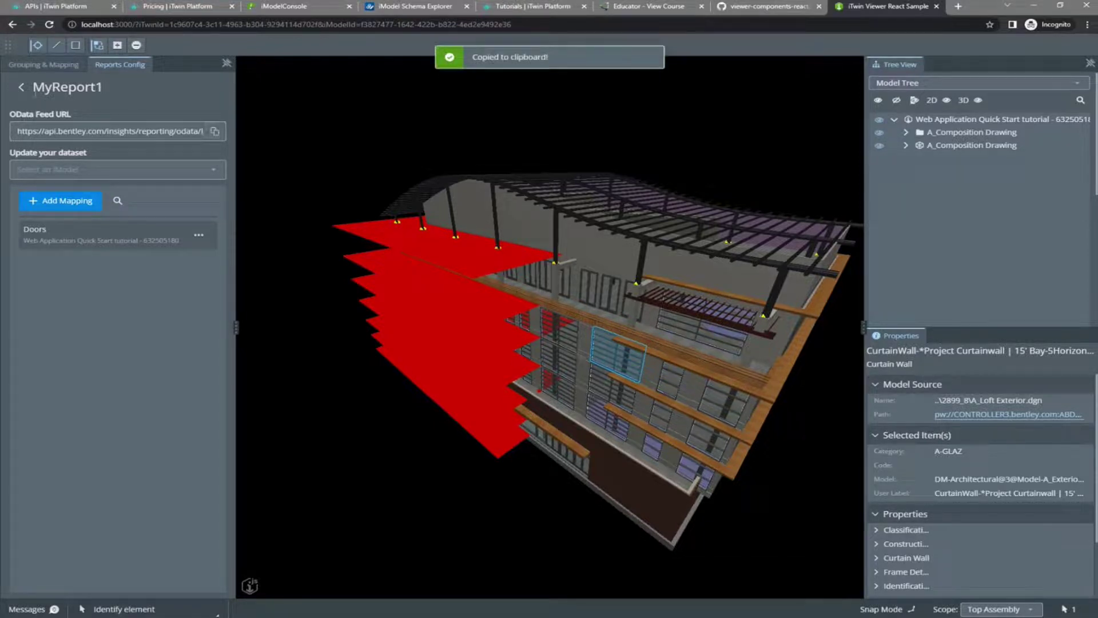
left_click(23, 88)
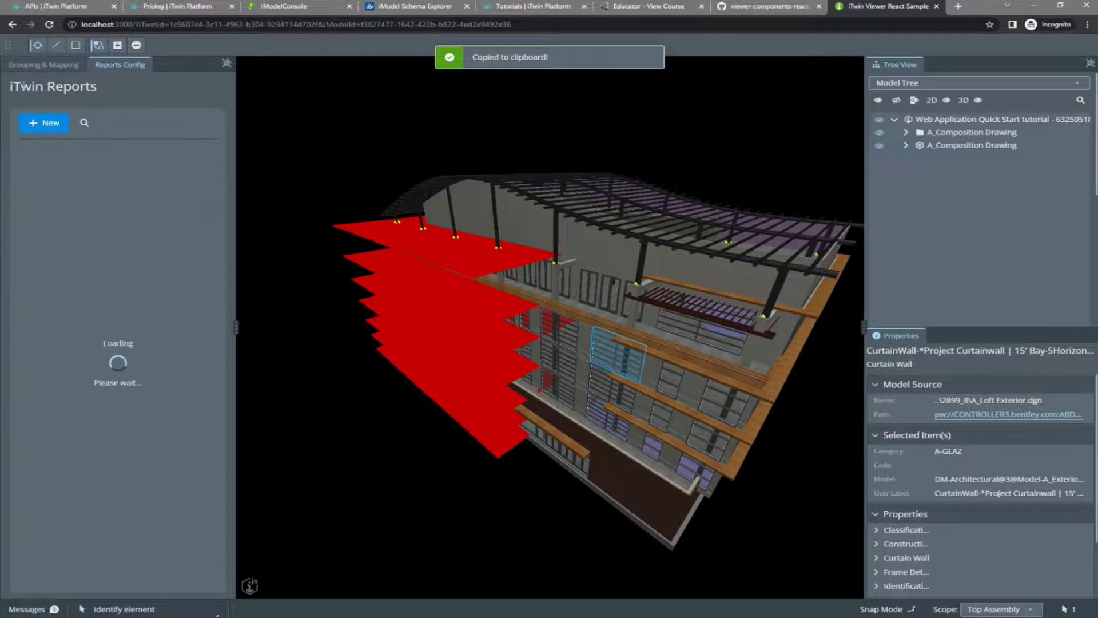
left_click(50, 152)
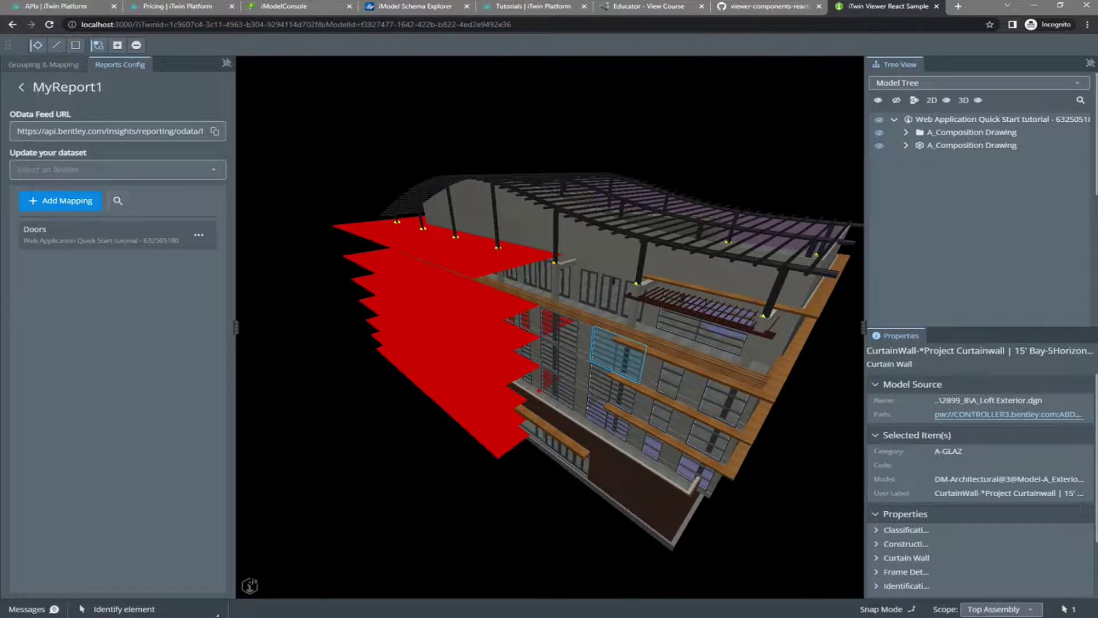
left_click(22, 86)
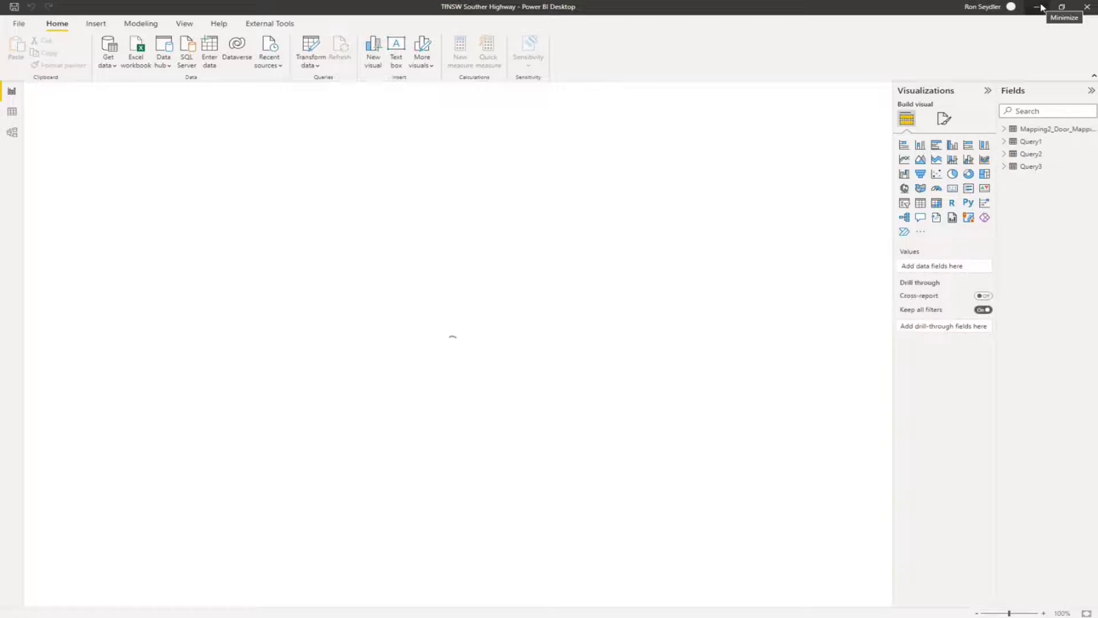
Step: Leave Power BI Desktop and open the Documentation page of the iTwin Platform developer site in a new browser tab
left_click(1042, 8)
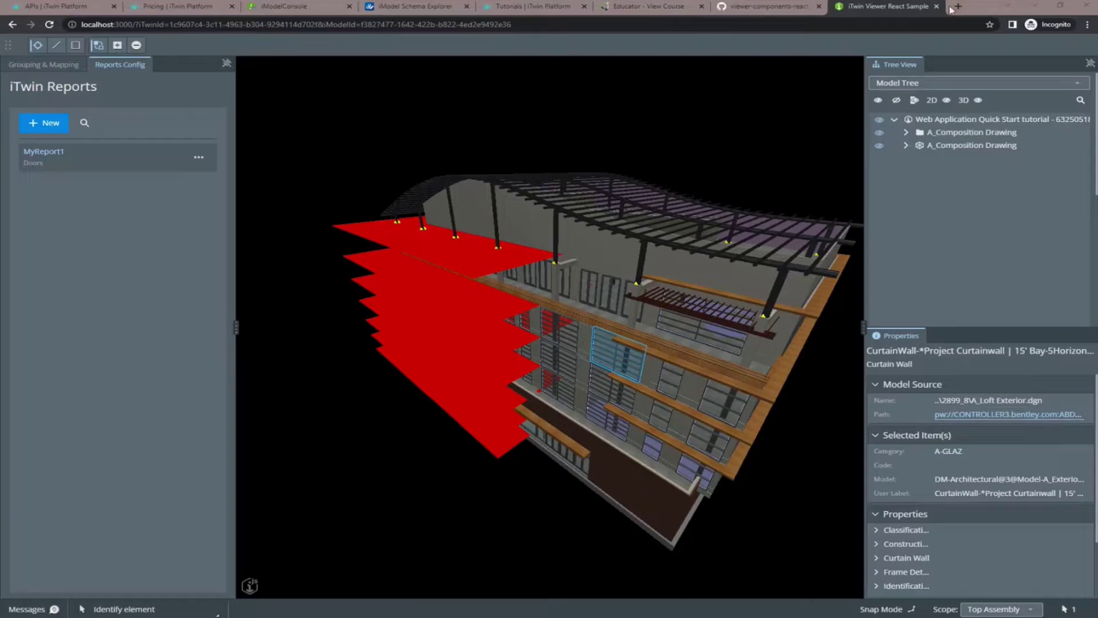
left_click(957, 6)
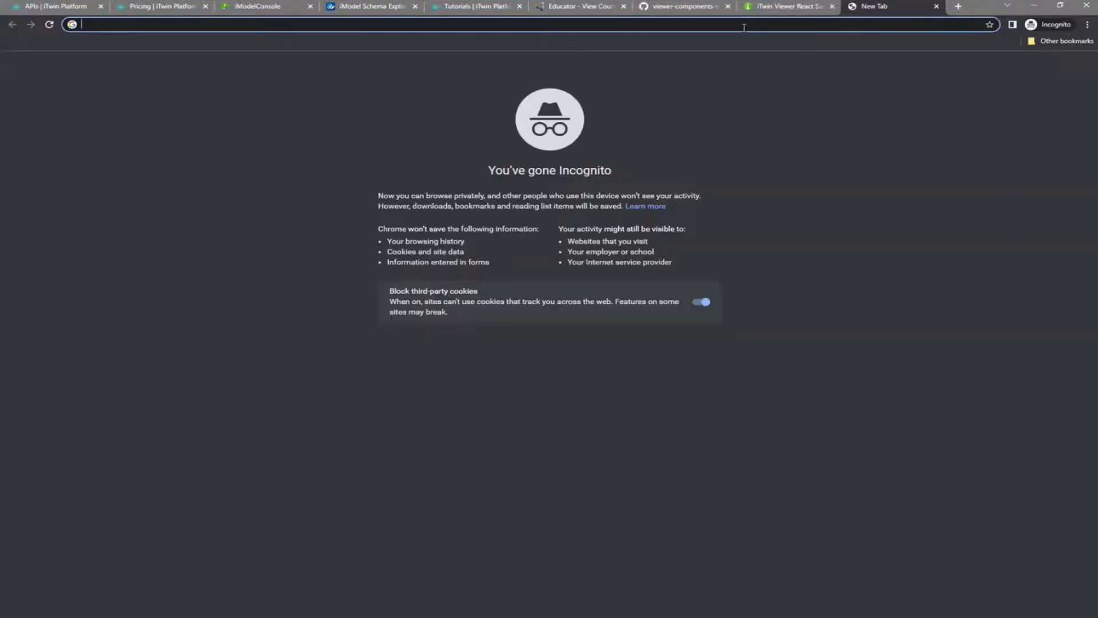
type("deve")
key("Return")
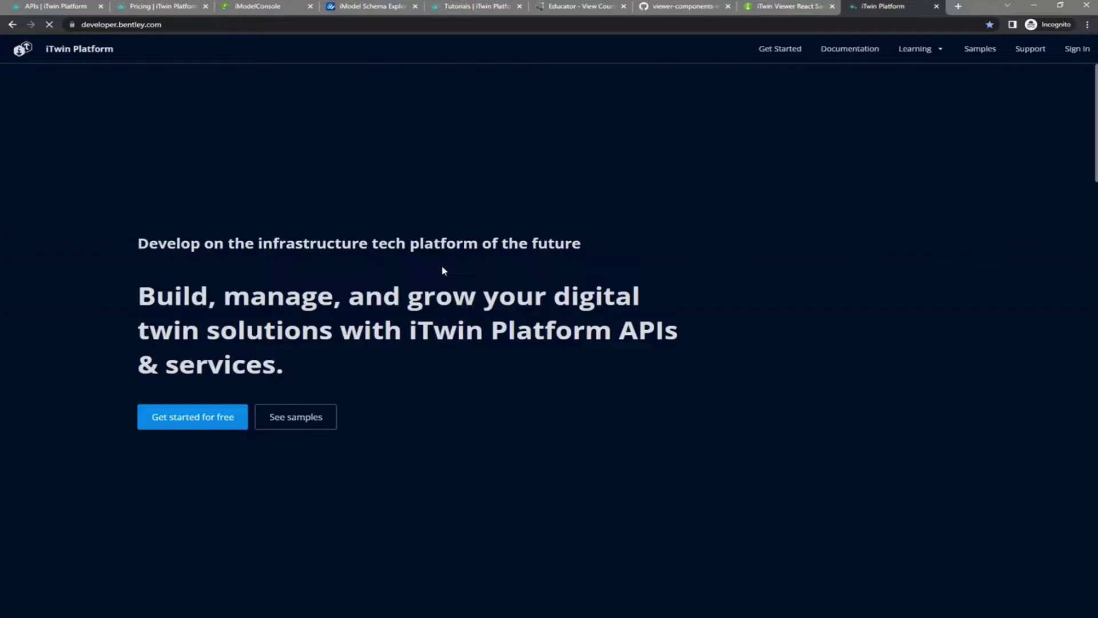
scroll(445, 271, "down", 6)
scroll(558, 228, "up", 6)
left_click(789, 54)
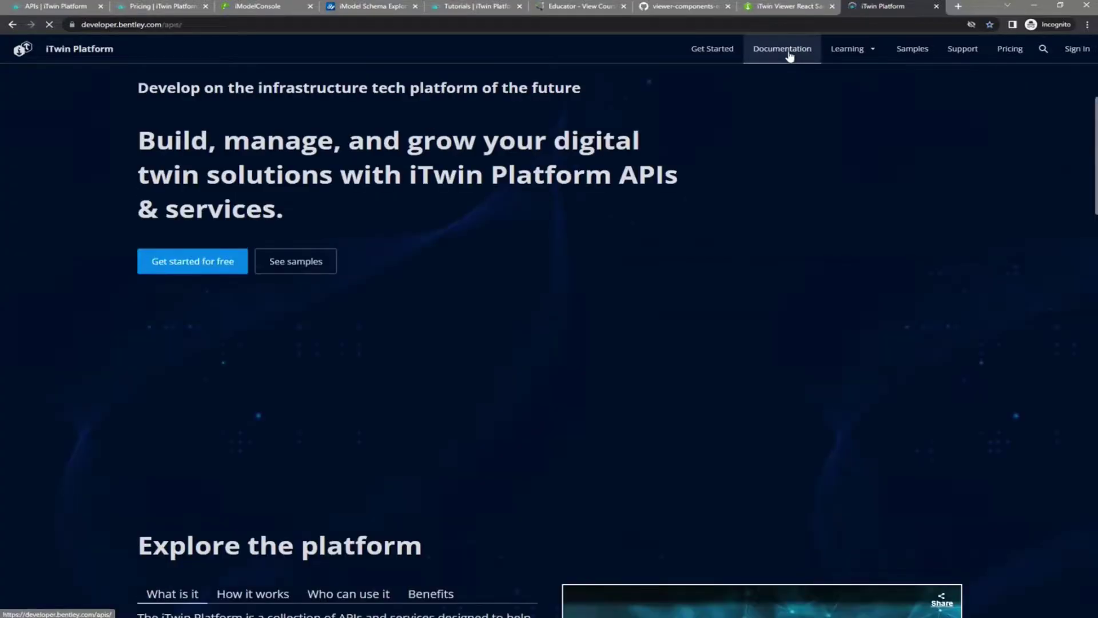
Step: Open the iModels OData documentation under Reporting & Insights and examine its Mappings operations
scroll(490, 246, "down", 12)
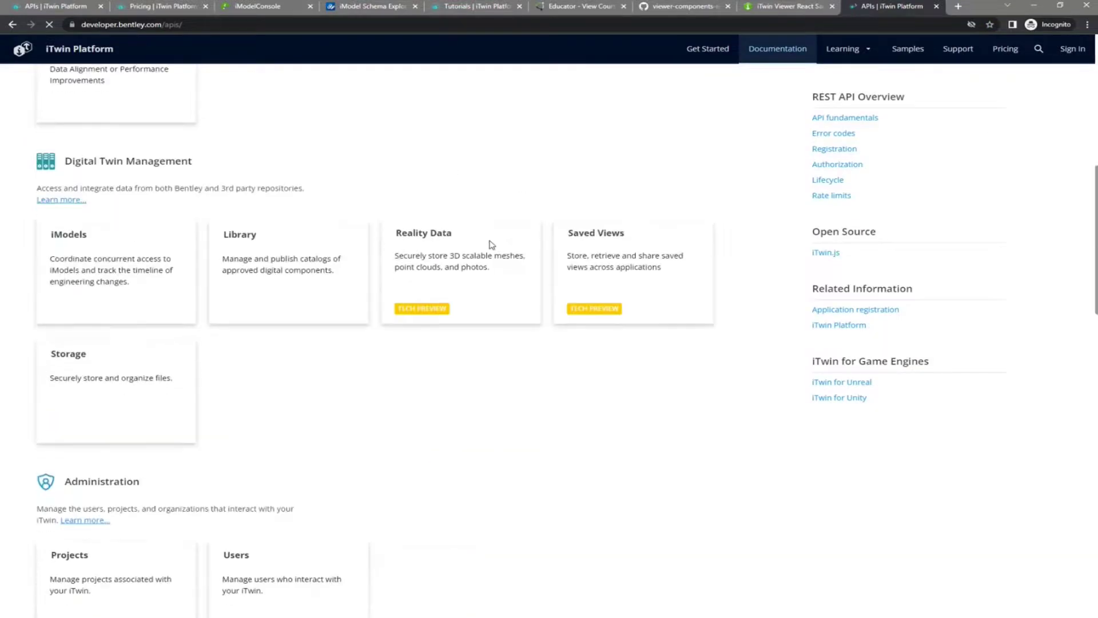
scroll(491, 246, "down", 10)
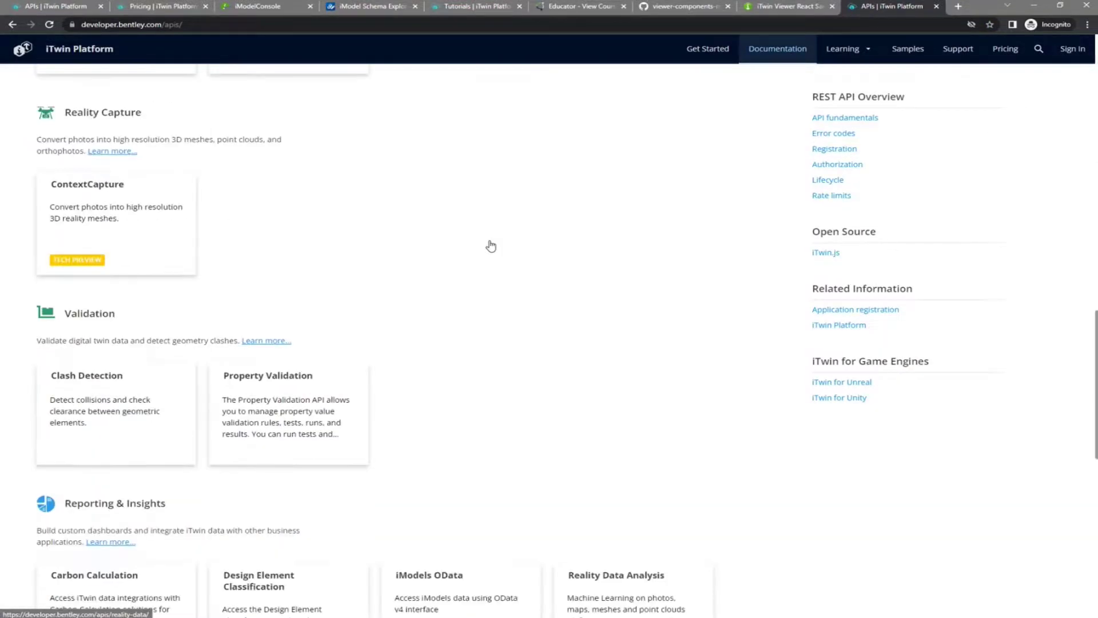
scroll(490, 246, "down", 2)
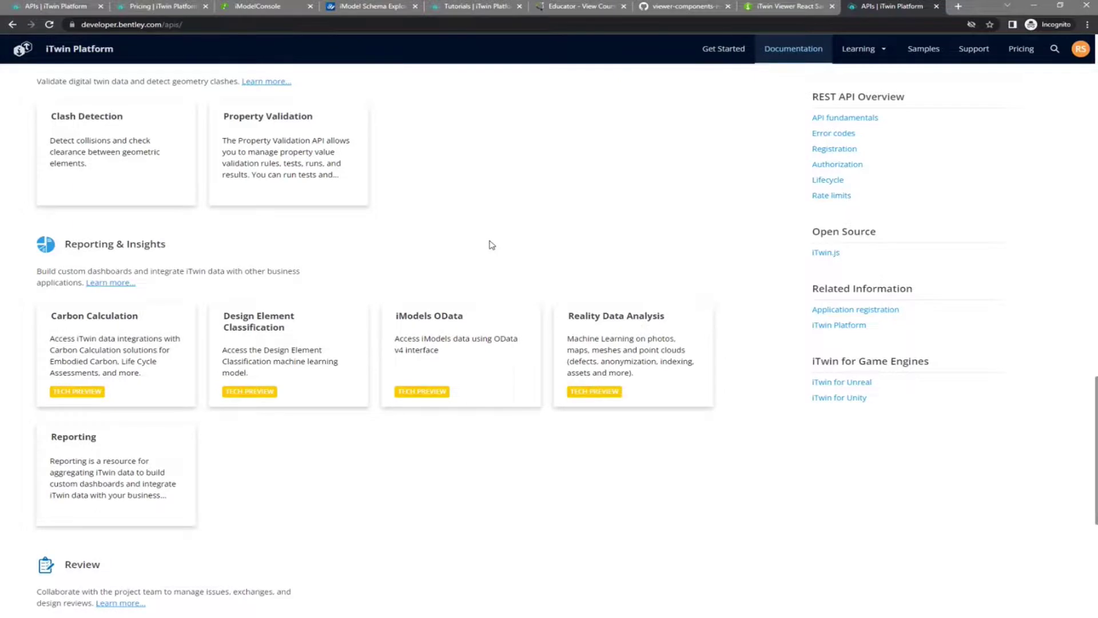
left_click(424, 347)
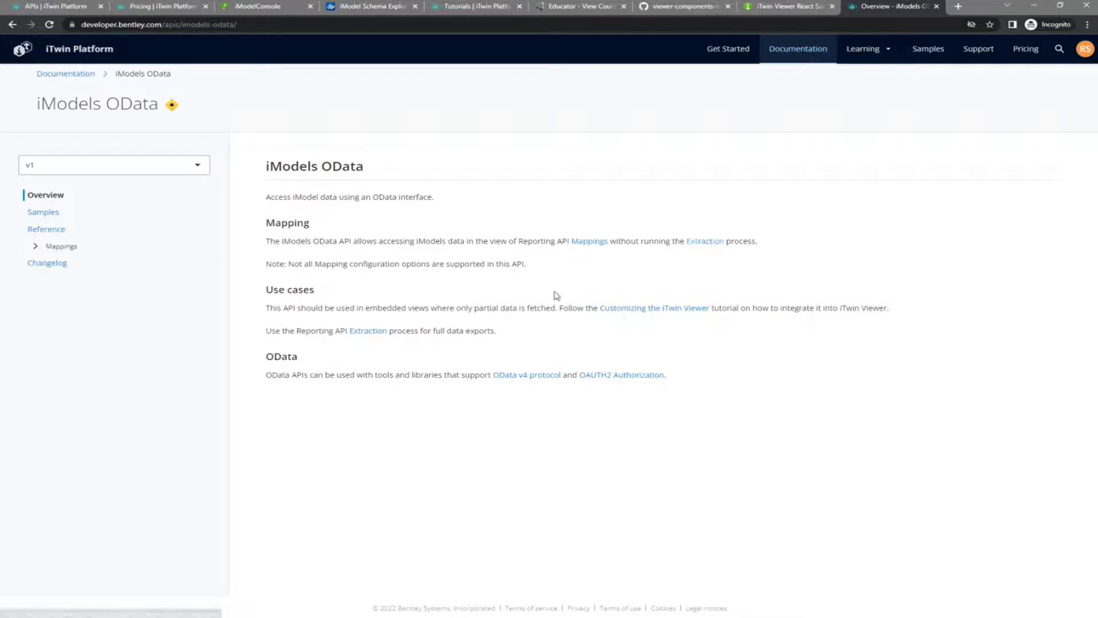
left_click(35, 246)
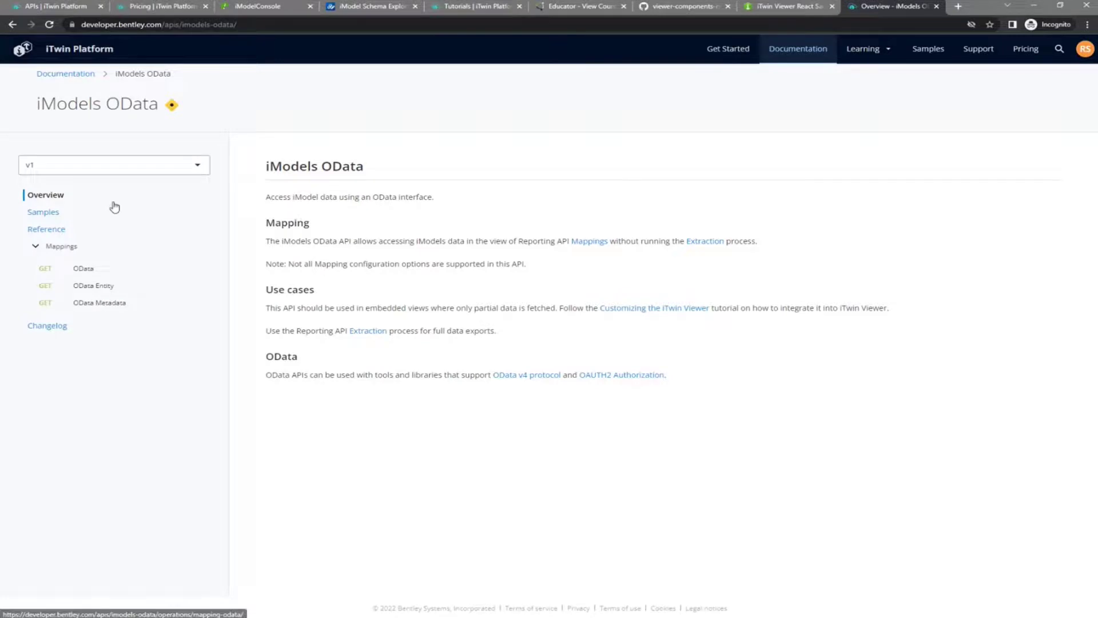
Step: Return to the documentation overview, open the Reporting API under Reporting & Insights, and read its typical workflow
left_click(83, 79)
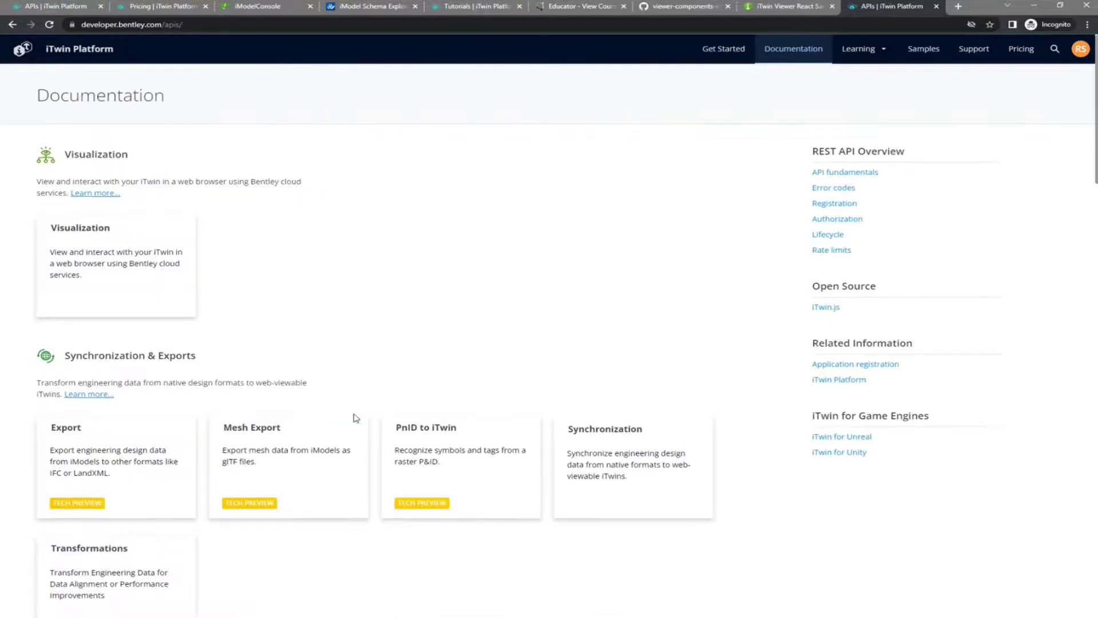
scroll(355, 417, "down", 10)
scroll(355, 420, "down", 10)
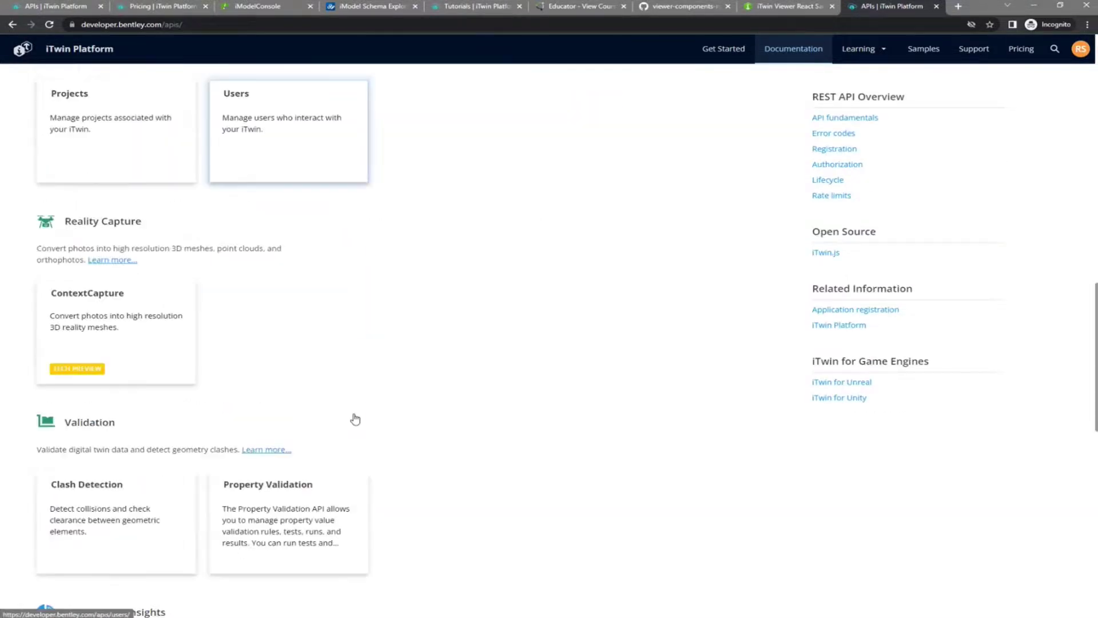
scroll(356, 419, "down", 4)
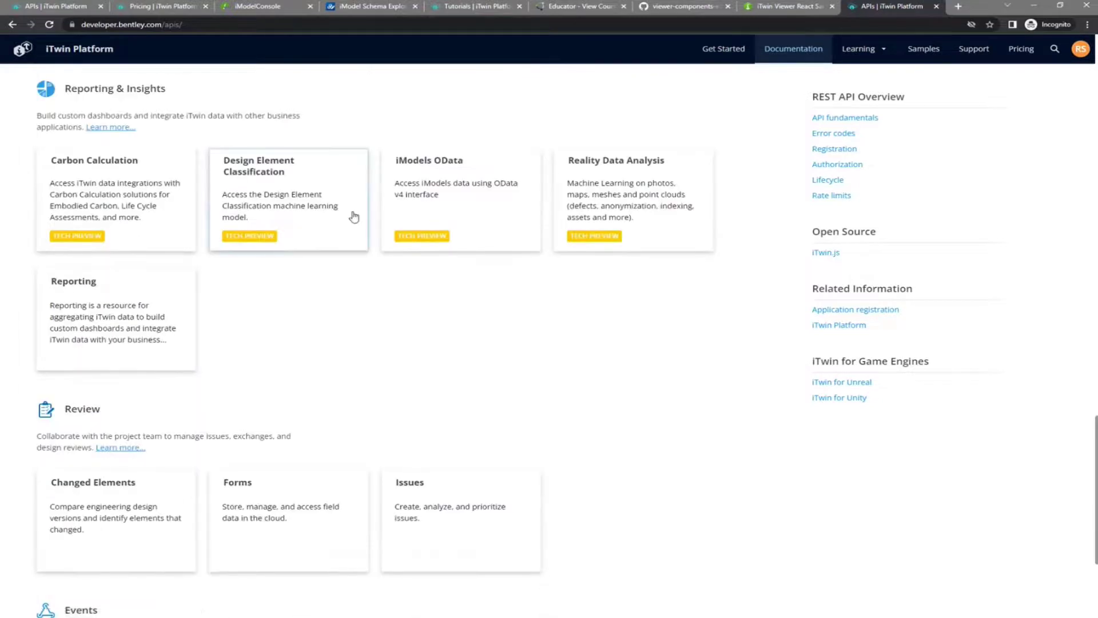
left_click(137, 316)
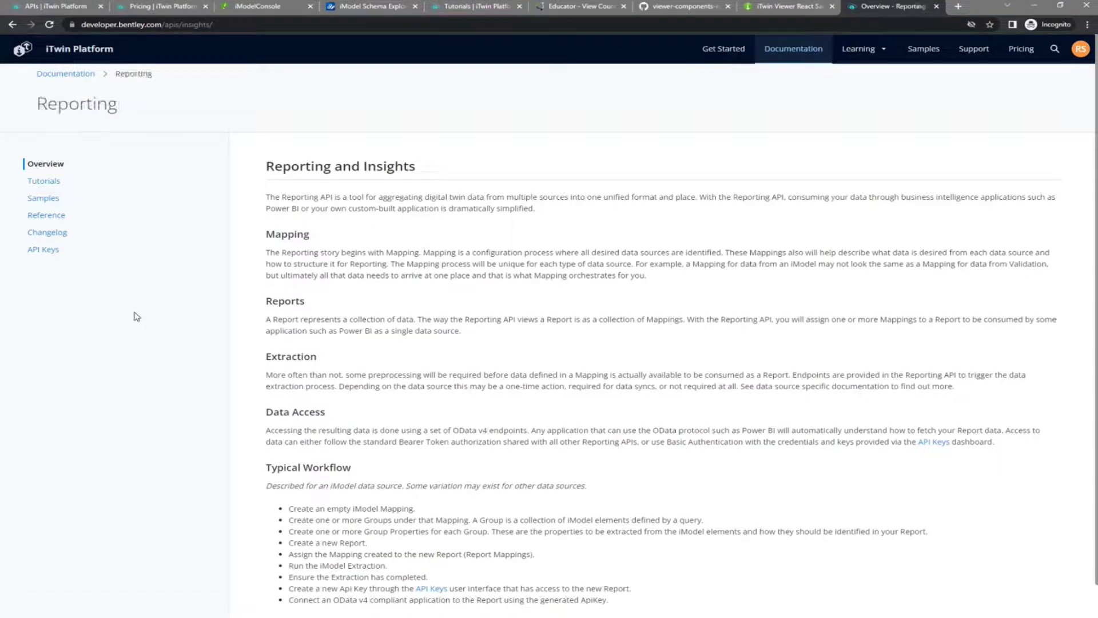
scroll(373, 262, "down", 1)
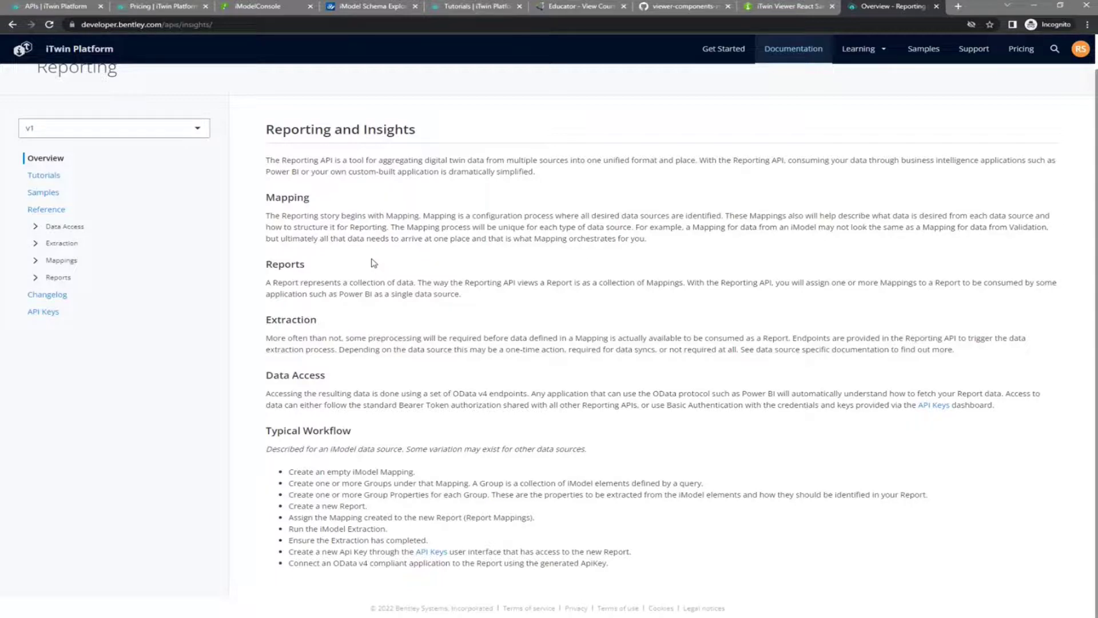
Step: Start a new Reporting API key entry named Tutorial1 that expires on 09/07/2022
left_click(48, 313)
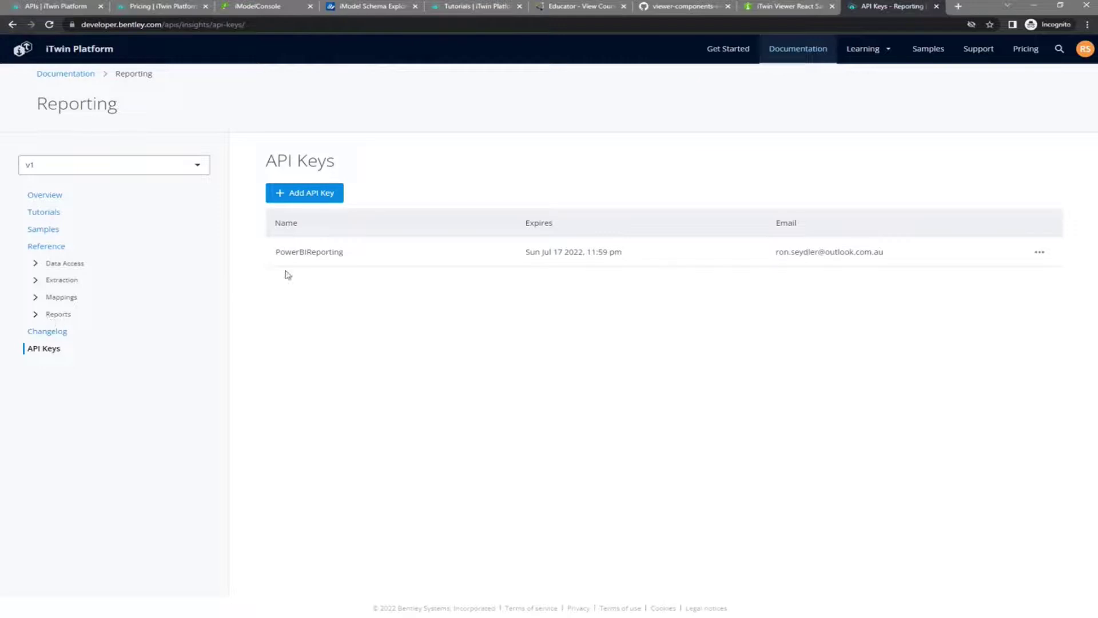
left_click(318, 192)
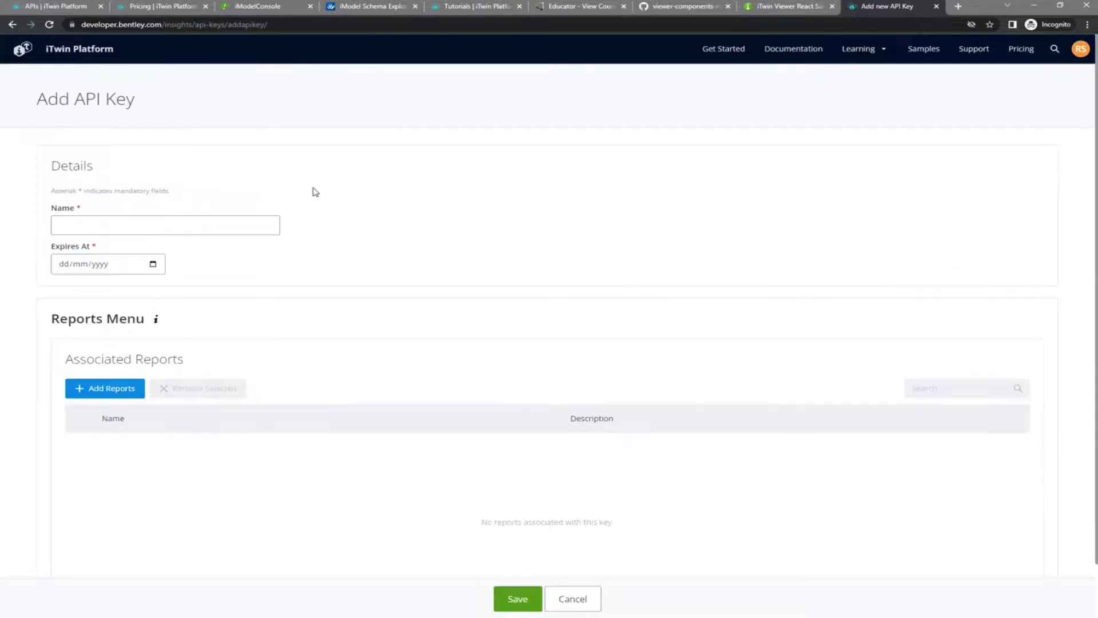
left_click(160, 227)
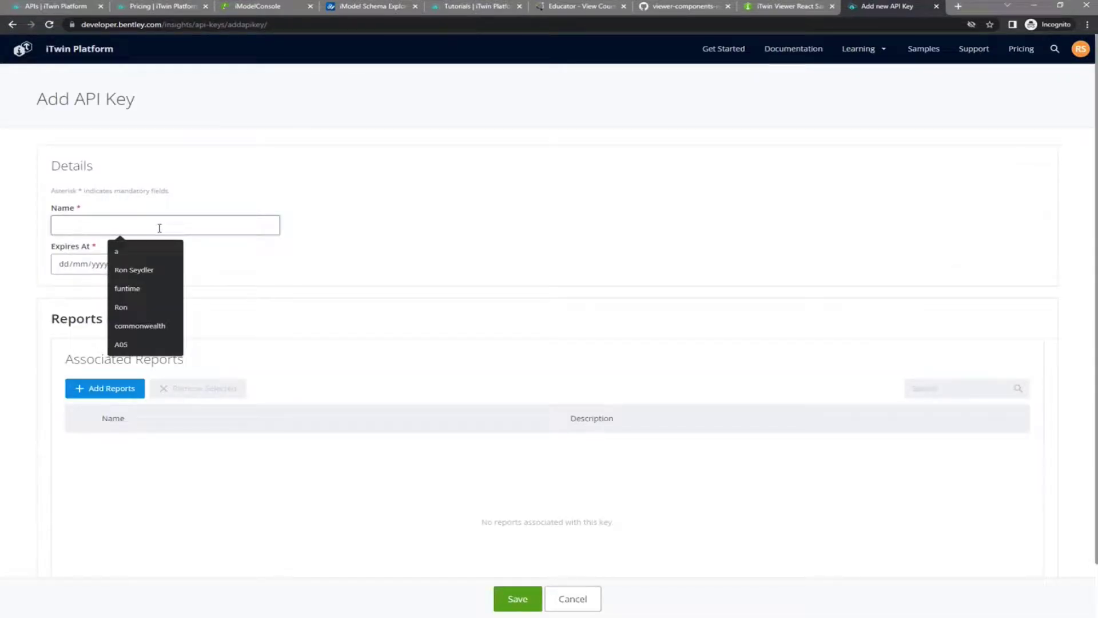
type("Tutorial1")
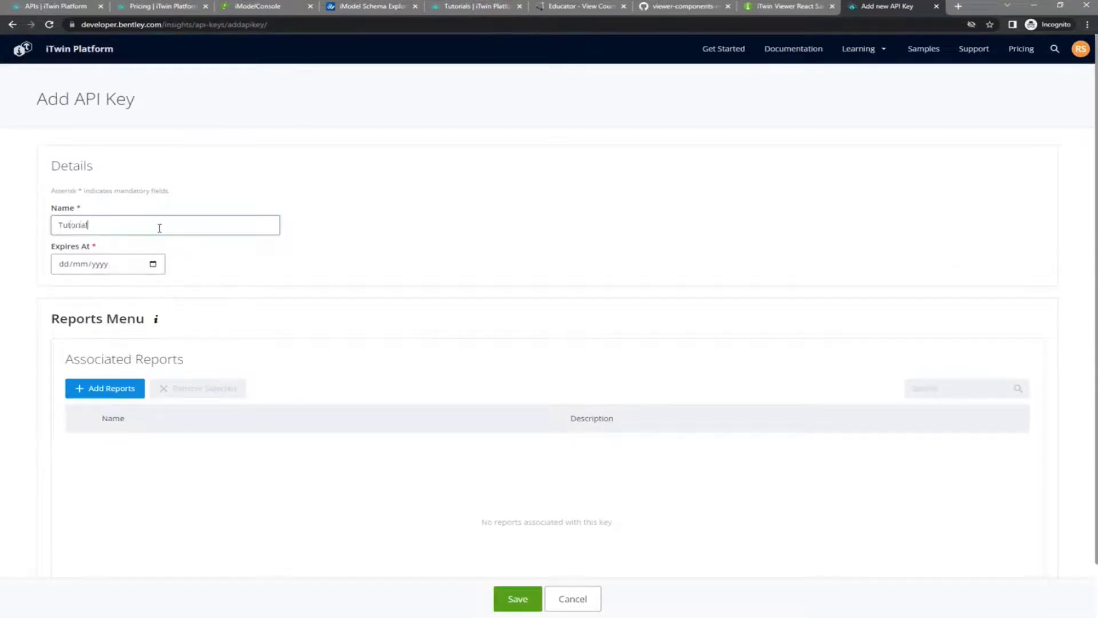
left_click(152, 263)
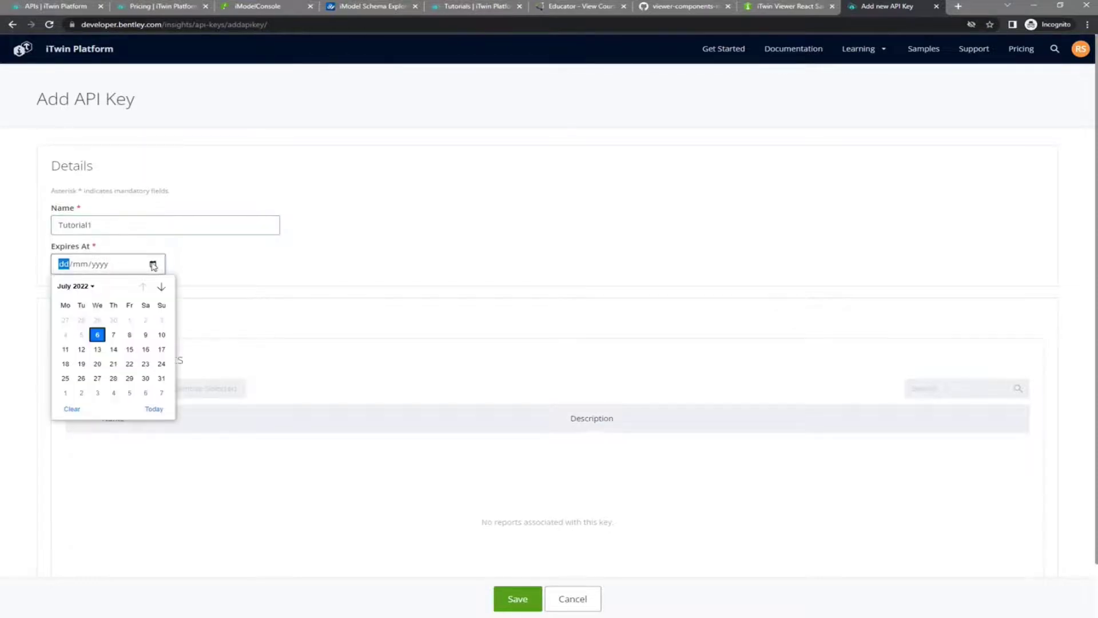
left_click(145, 335)
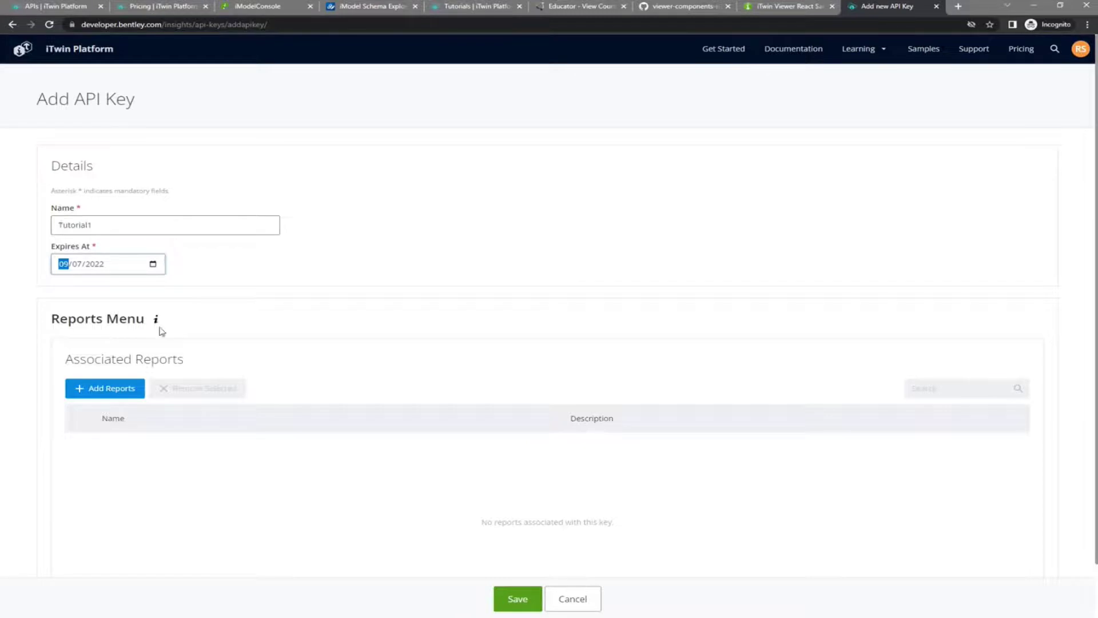
Step: Look up reports to associate with the key, checking the sample project and the Web Application Quick Start tutorial project
left_click(117, 388)
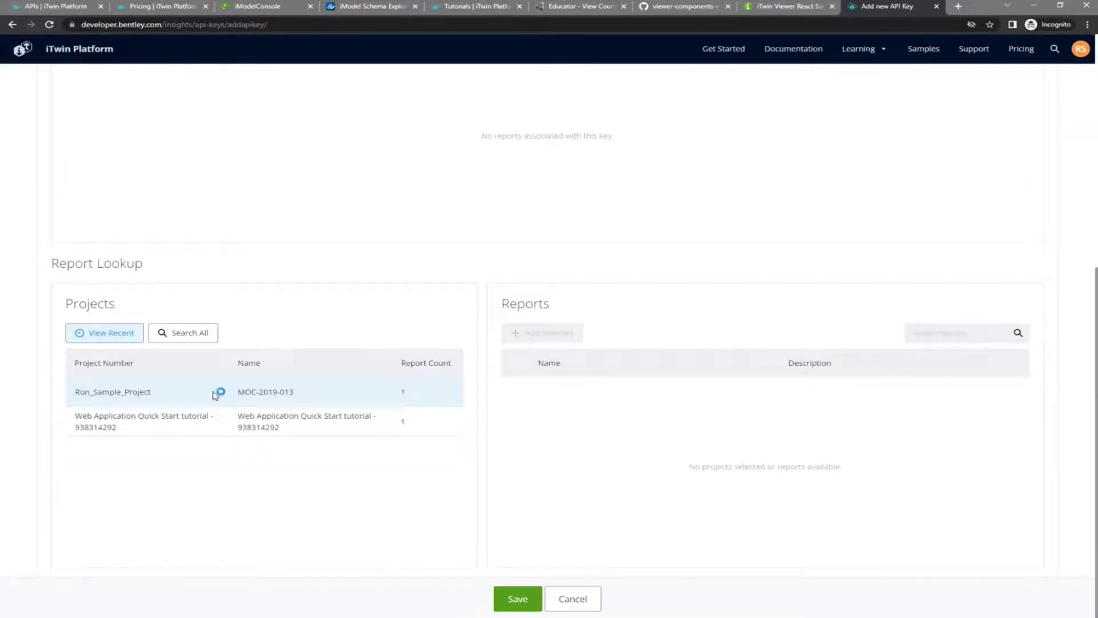
left_click(148, 424)
scroll(242, 414, "up", 6)
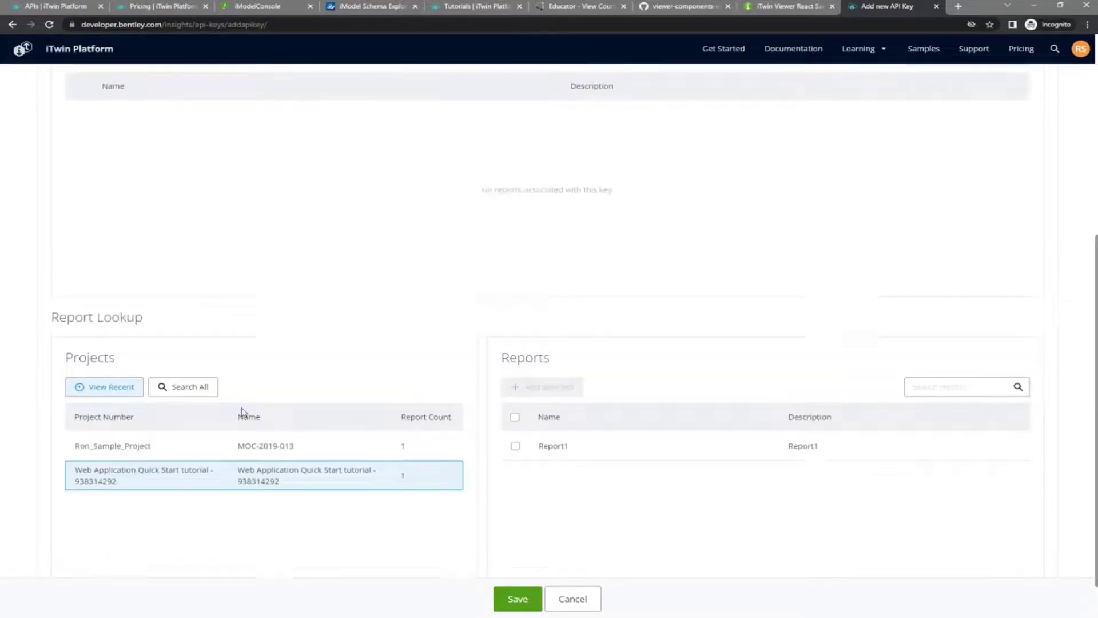
scroll(244, 411, "down", 2)
scroll(243, 413, "down", 4)
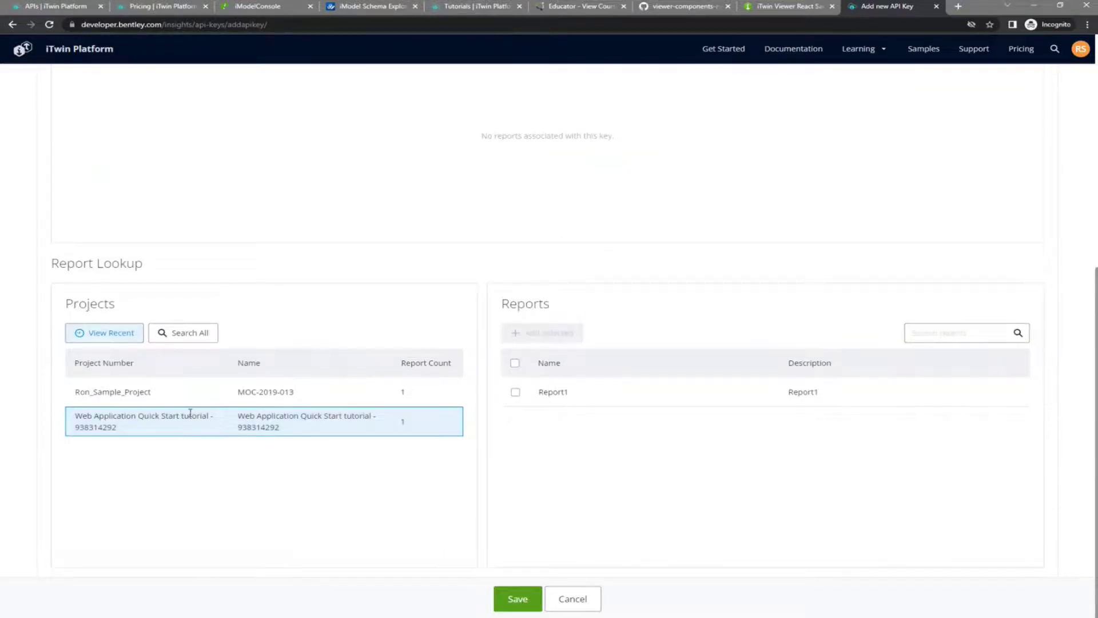
left_click(189, 394)
left_click(187, 423)
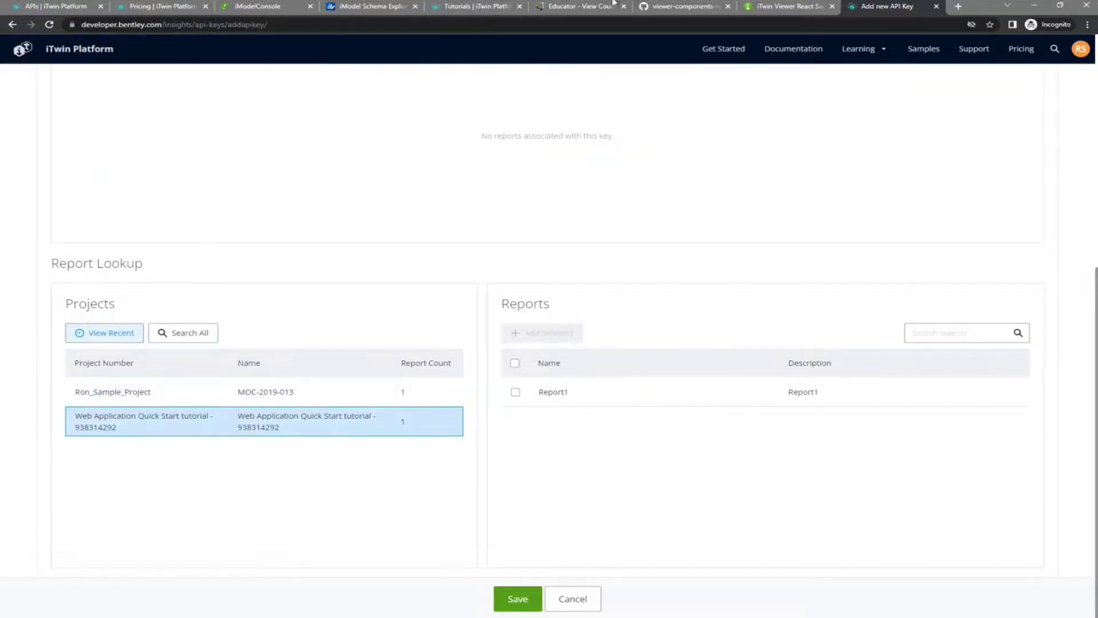
Step: Switch to the iTwin Viewer app and review MyReport1's name and description without changing them
left_click(768, 9)
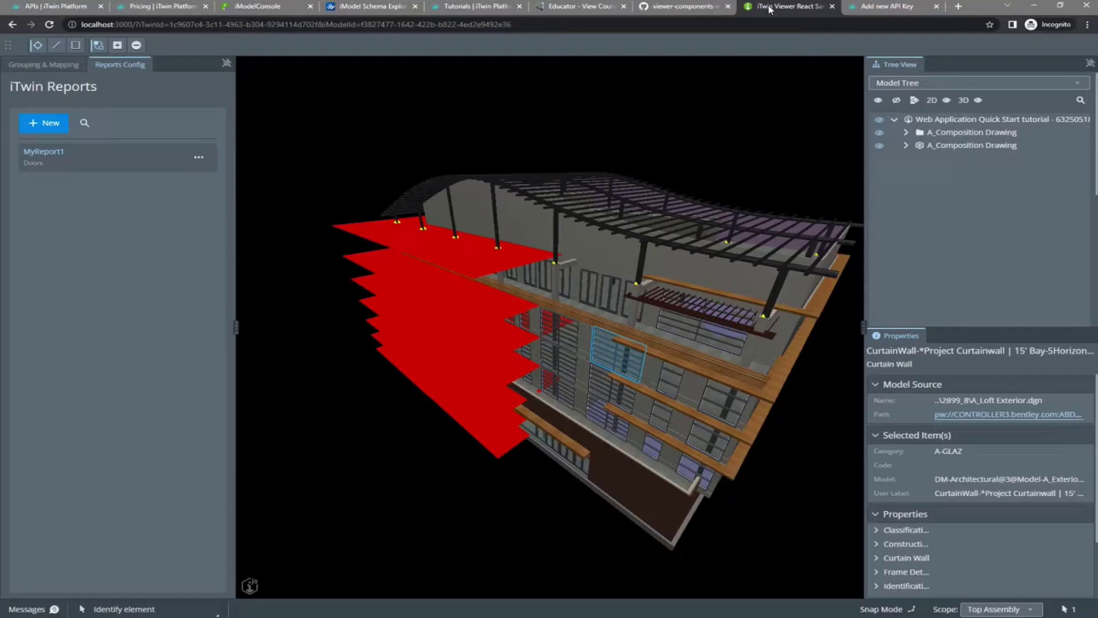
left_click(200, 158)
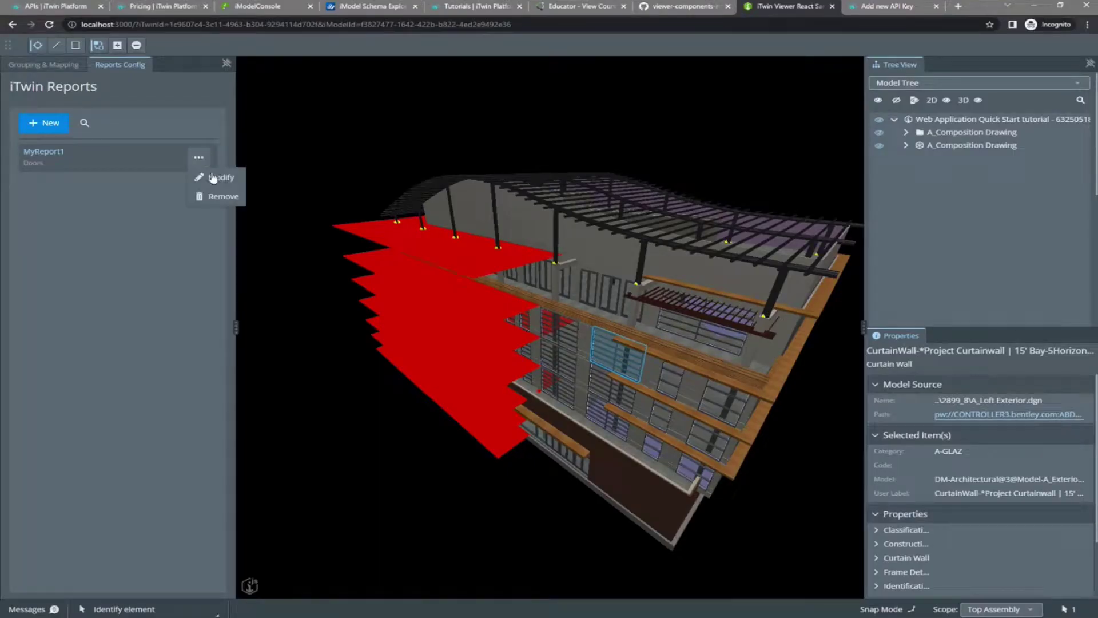
left_click(220, 177)
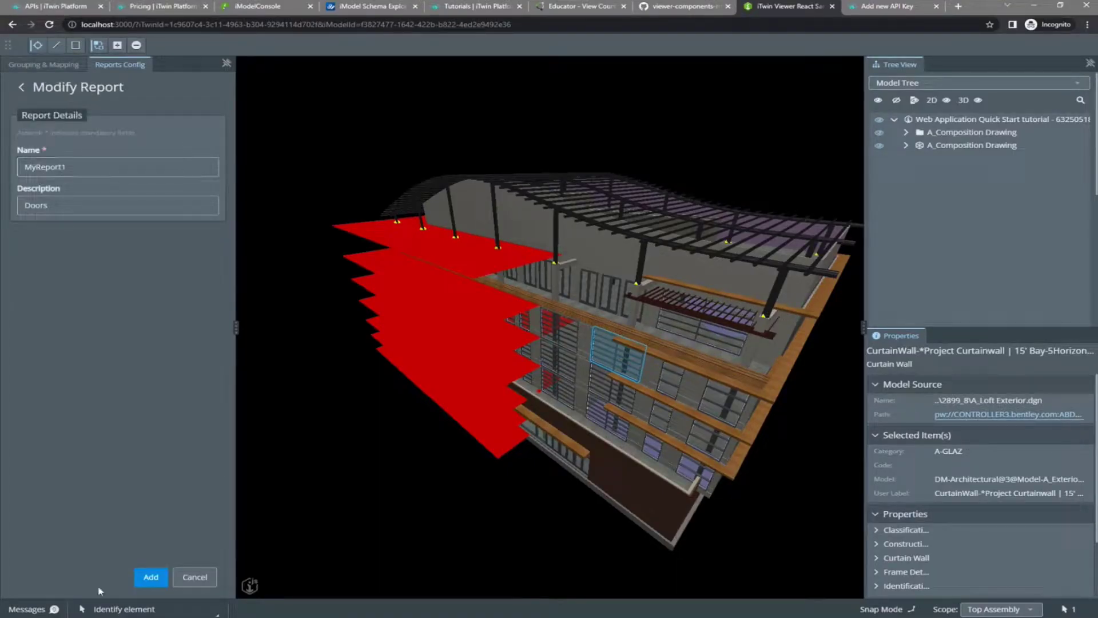
left_click(204, 579)
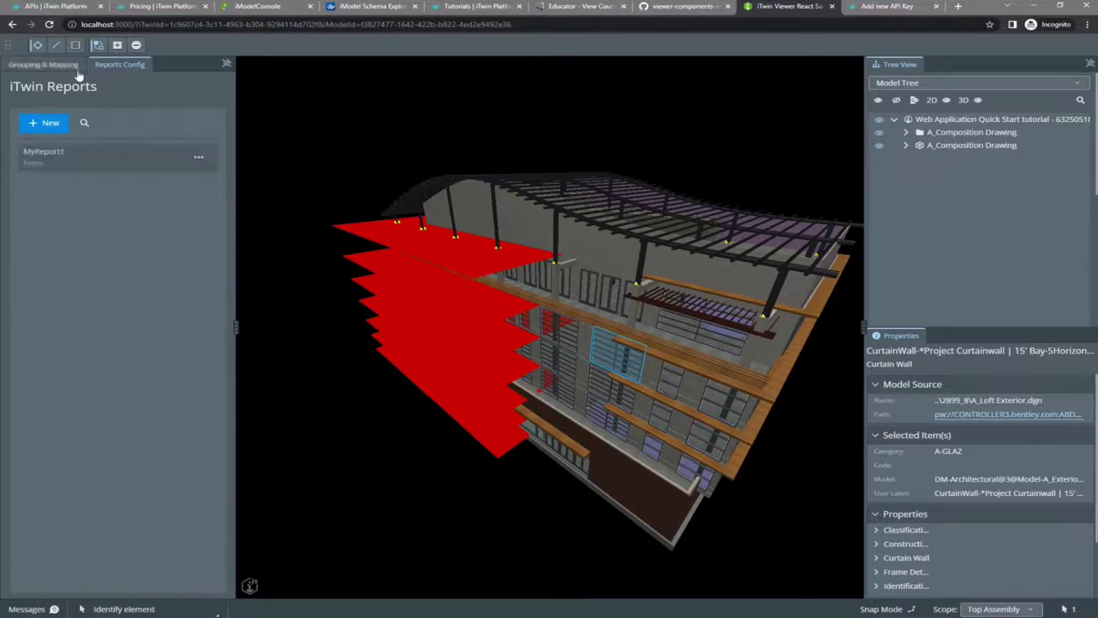
Step: Open MyReport1 and update its dataset for the iModel Web Application Quick Start tutorial - 632505180
left_click(47, 155)
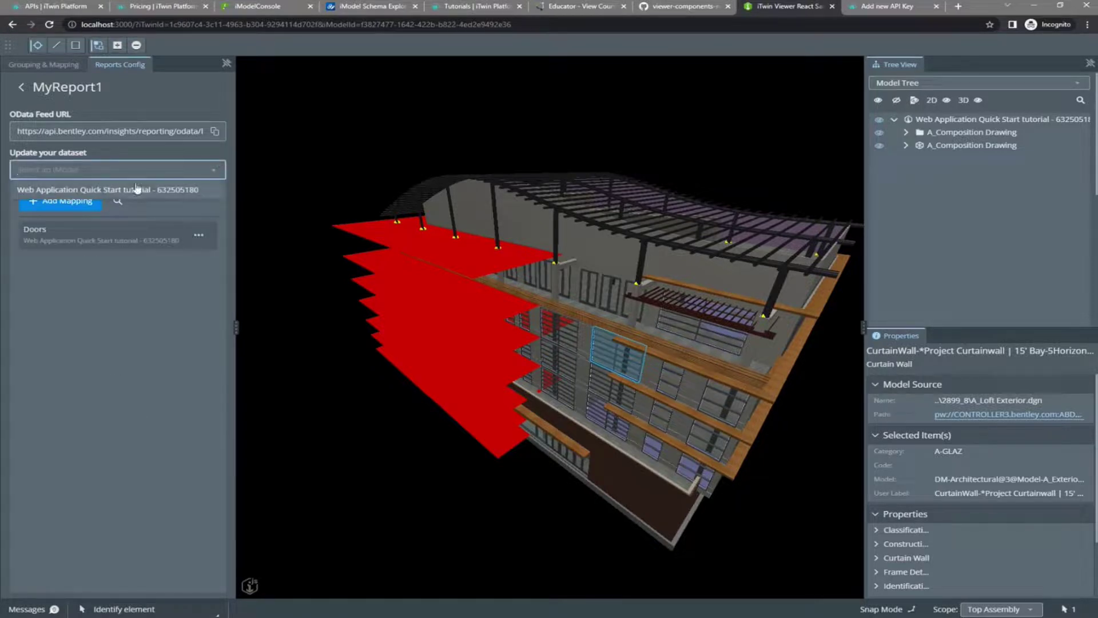
left_click(136, 192)
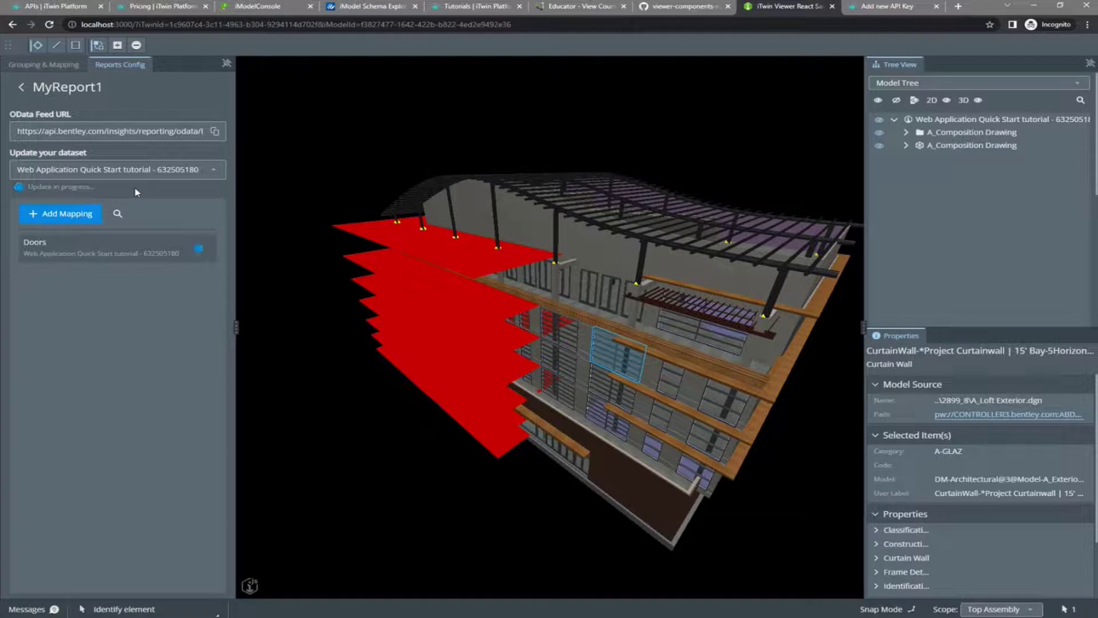
mouse_move(202, 251)
Step: Return to the Add API Key page and reload it to get an empty form
left_click(890, 9)
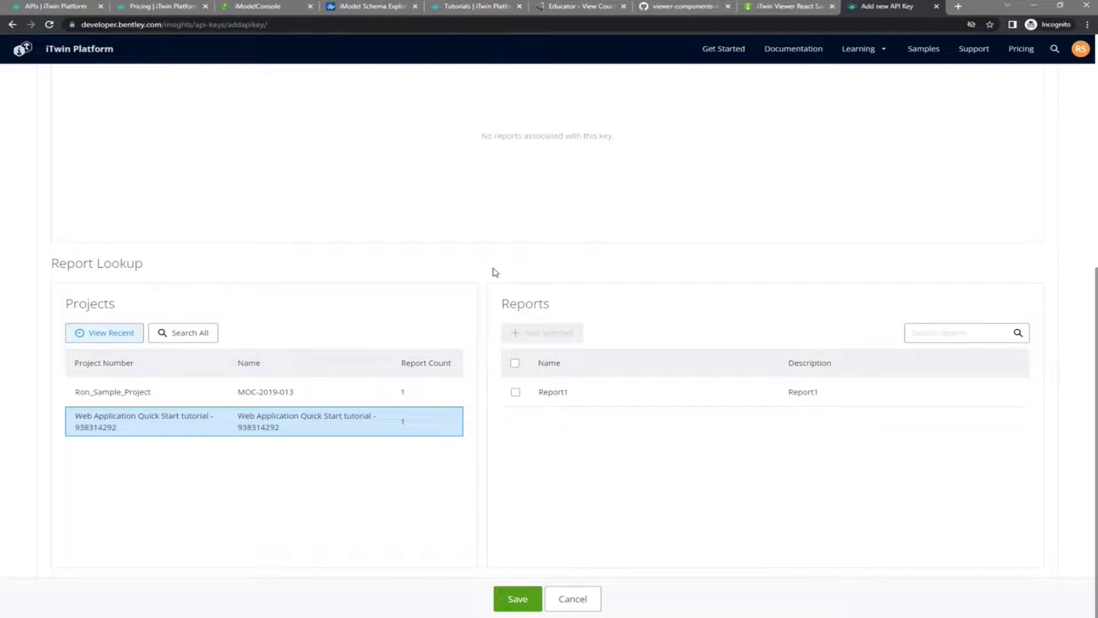
scroll(360, 246, "up", 6)
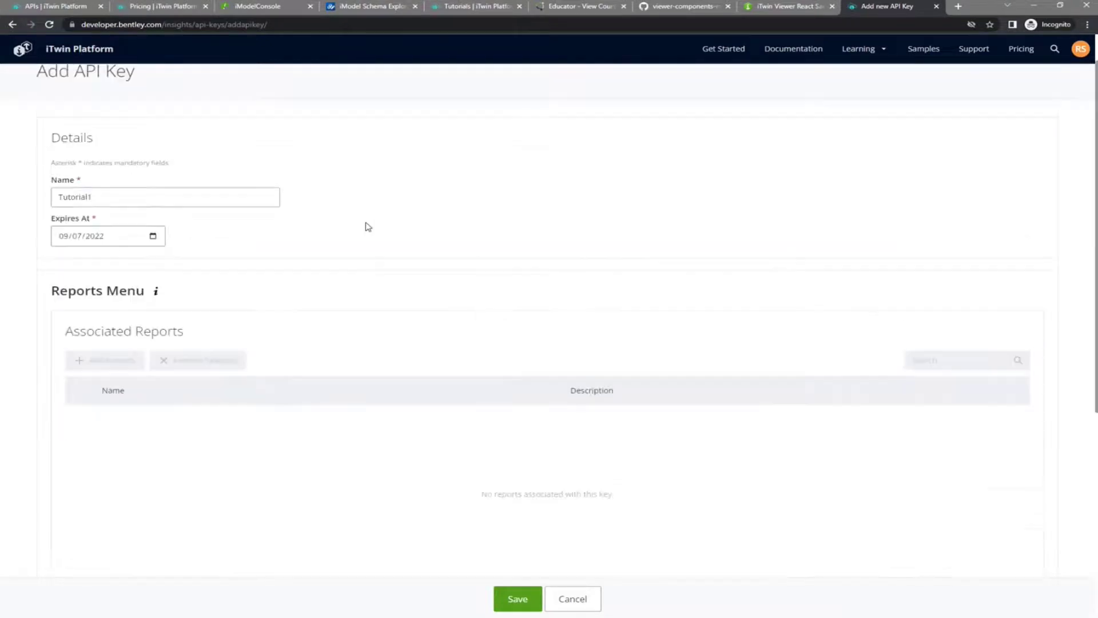
scroll(257, 149, "up", 1)
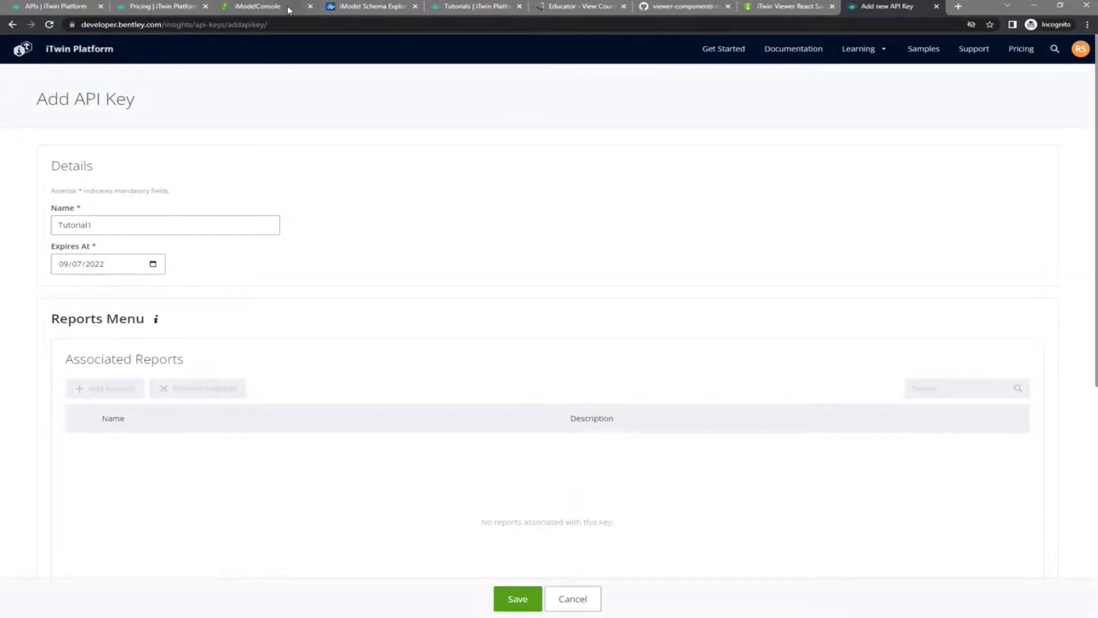
key("F5")
scroll(410, 179, "down", 1)
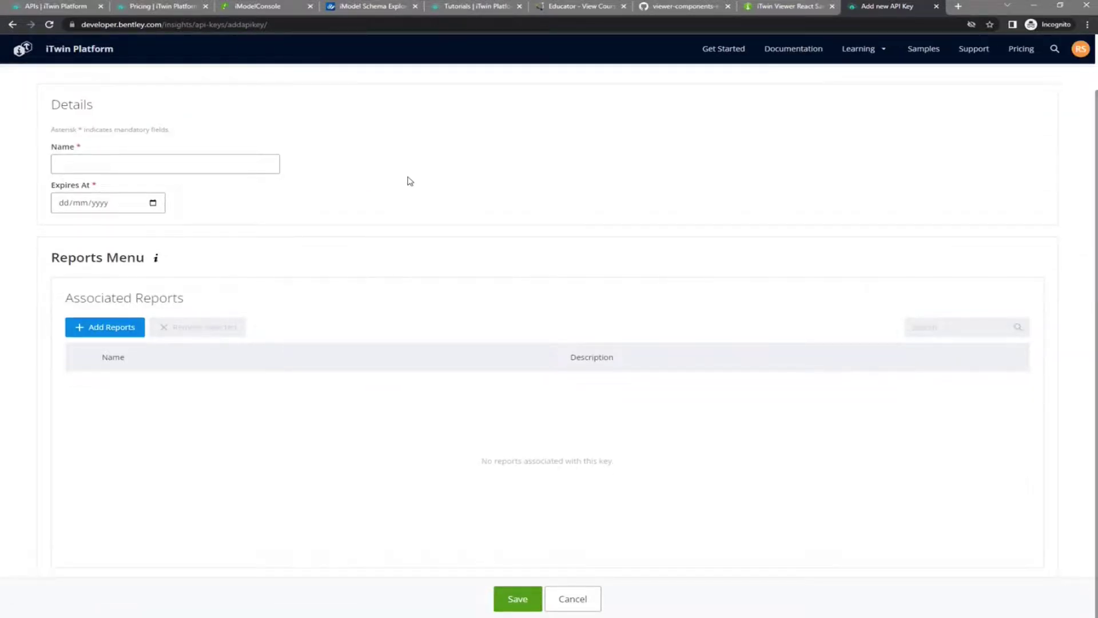
scroll(410, 179, "up", 1)
scroll(409, 179, "down", 1)
Step: Name the new API key test1 and set it to expire on 08/07/2022
left_click(152, 164)
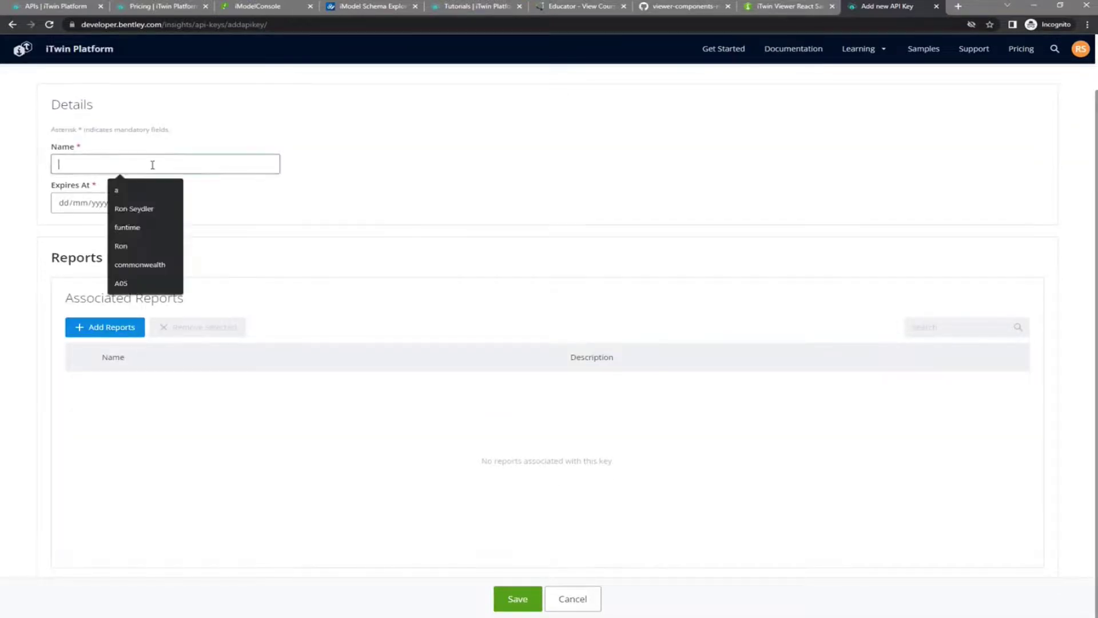
type("test1")
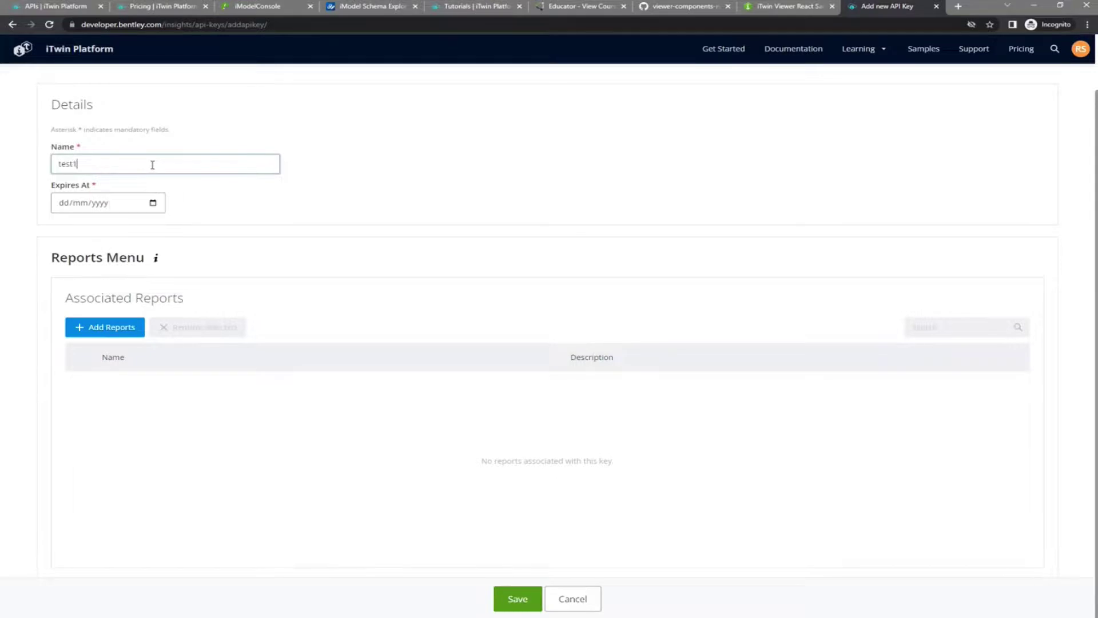
left_click(153, 202)
left_click(129, 273)
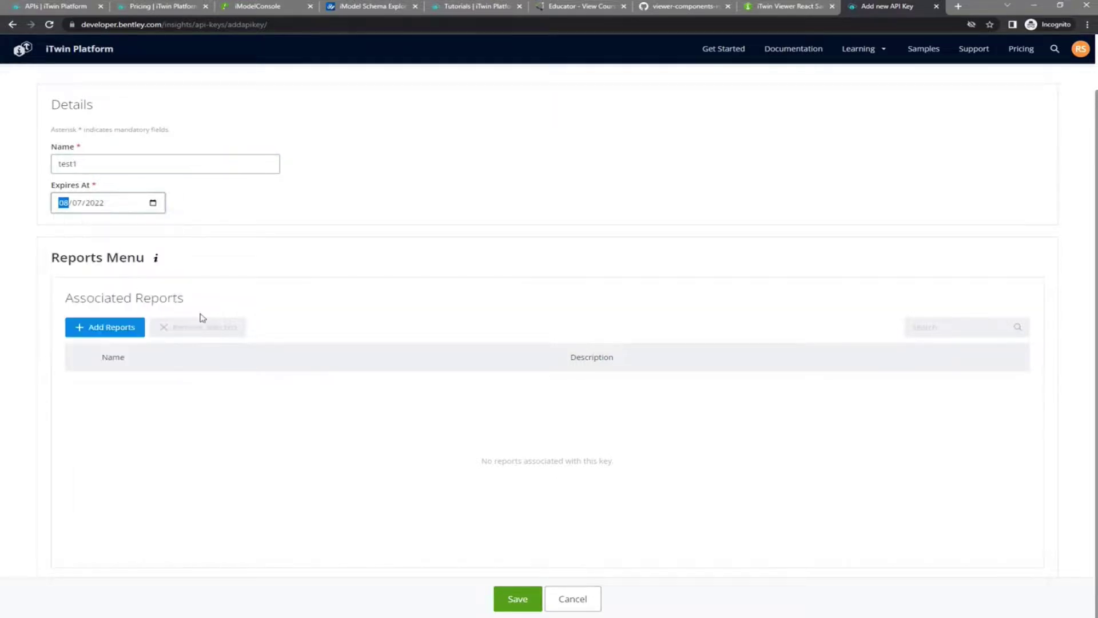
Step: Check the recent projects offered for report lookup, and MyReport1's dataset update in the iTwin Viewer app
left_click(103, 327)
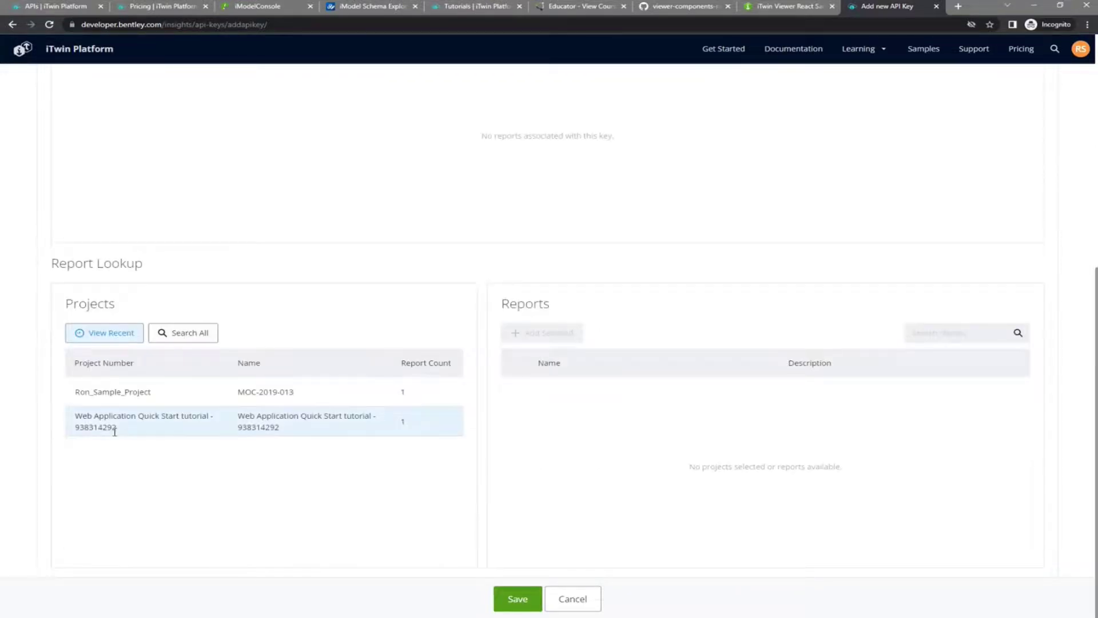
scroll(1042, 86, "up", 6)
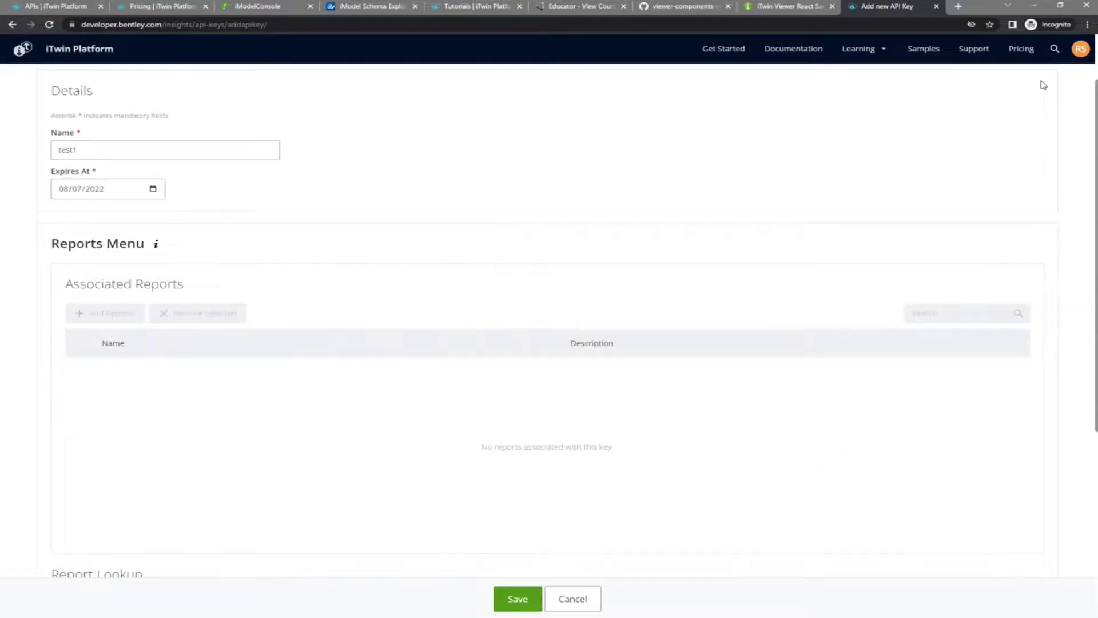
left_click(784, 7)
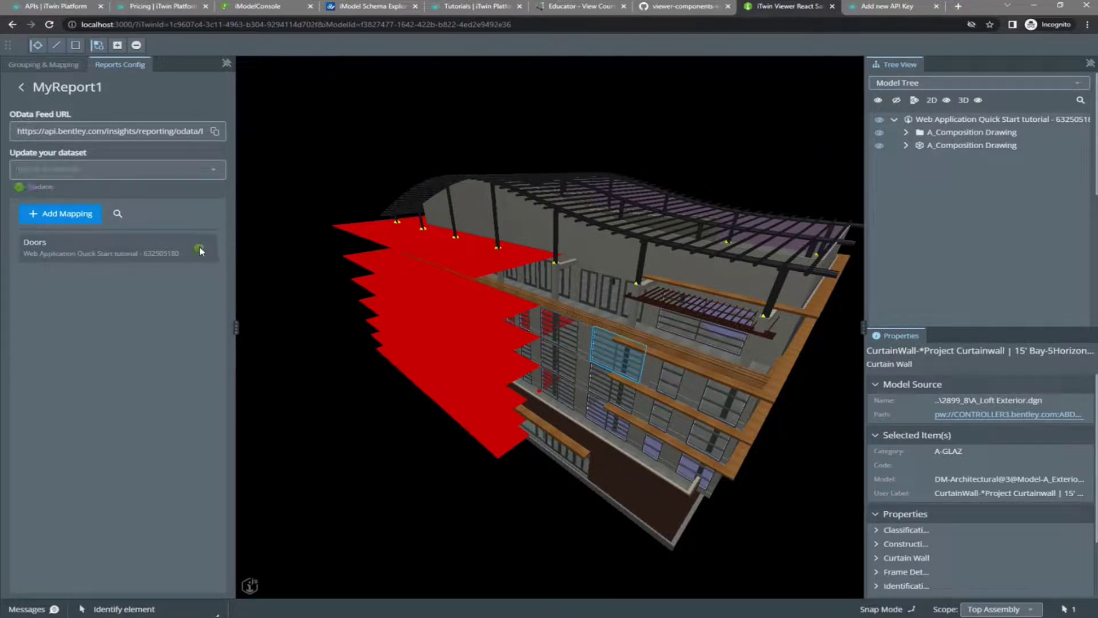
left_click(879, 4)
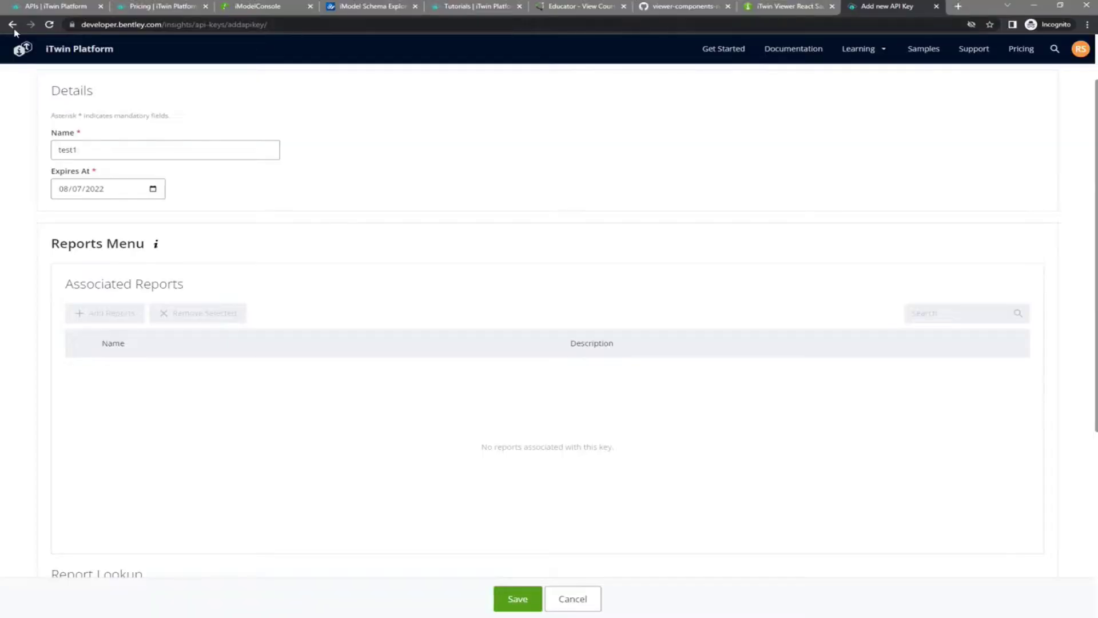
Step: In a freshly reloaded key form, enter the name test1 and set the expiry date to 09/07/2022
left_click(123, 163)
type("test1")
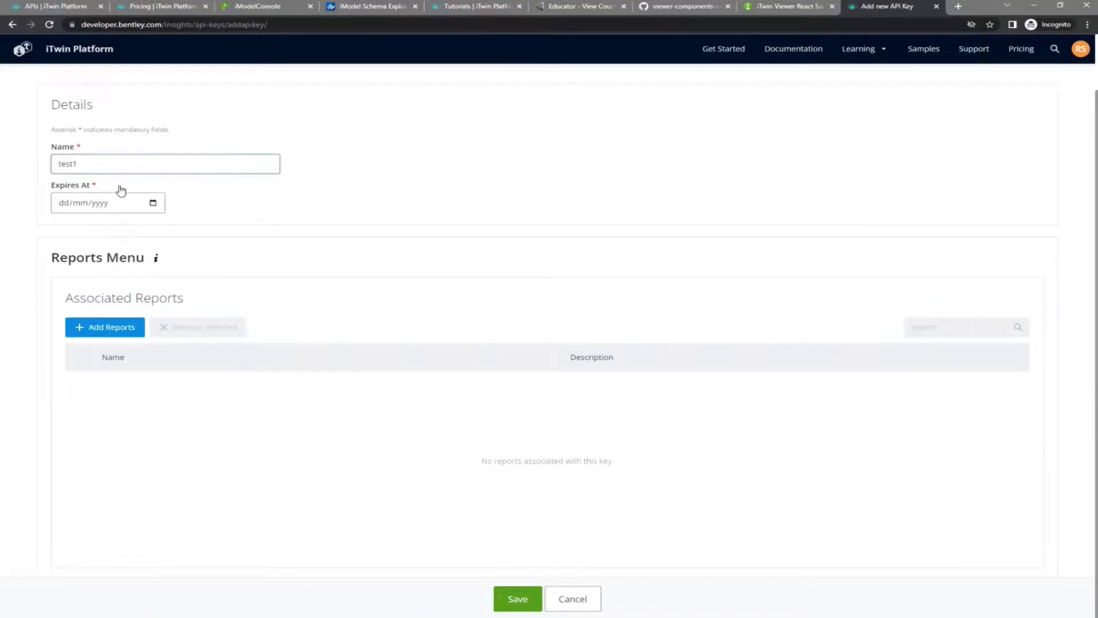
left_click(153, 203)
left_click(146, 274)
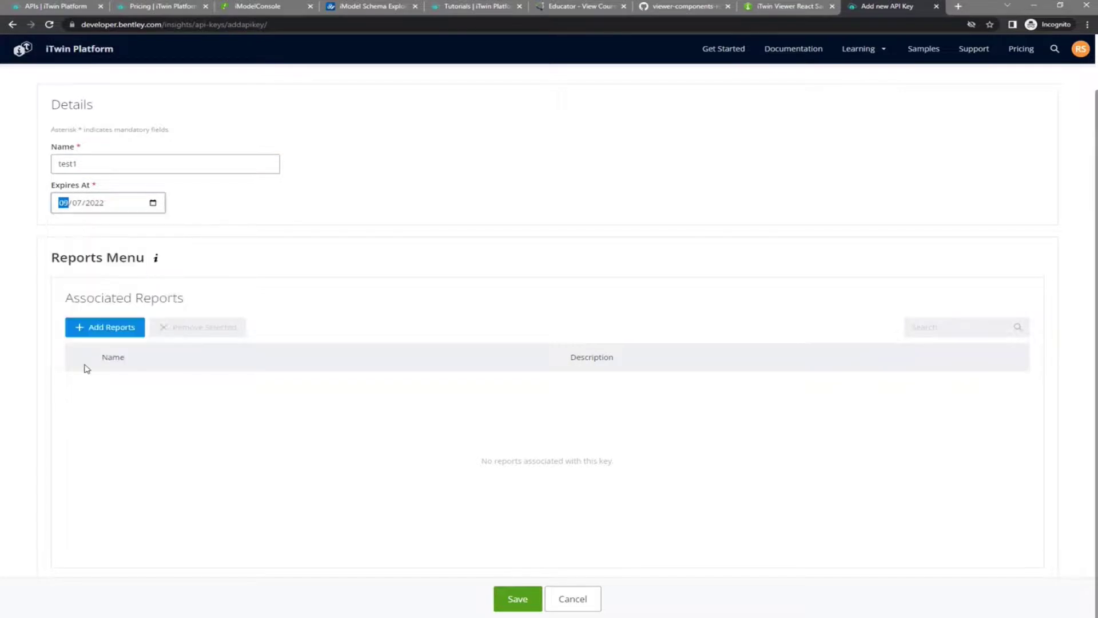
Step: Search all projects for 180 and select MyReport1 from the project Web Application Quick Start tutorial - 632505180
scroll(246, 358, "down", 5)
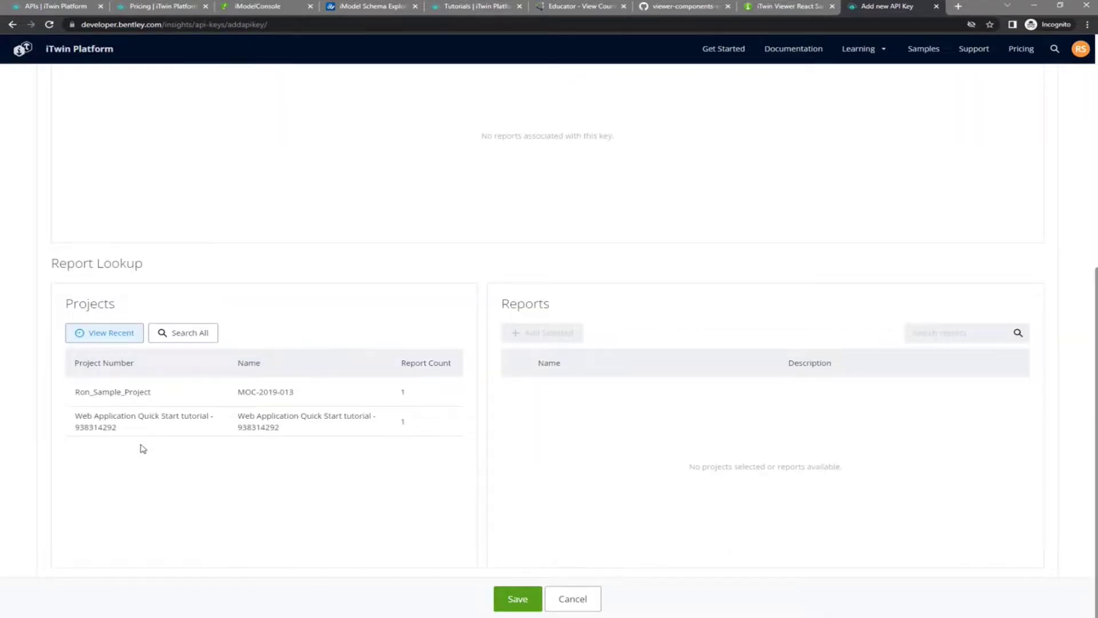
left_click(177, 335)
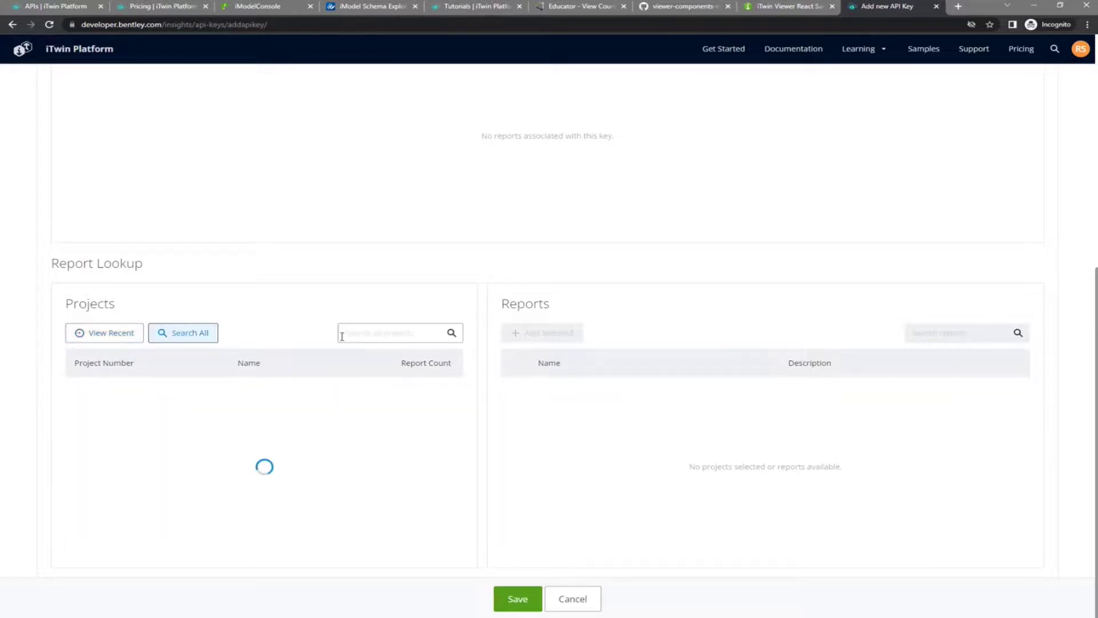
left_click(342, 337)
type("180")
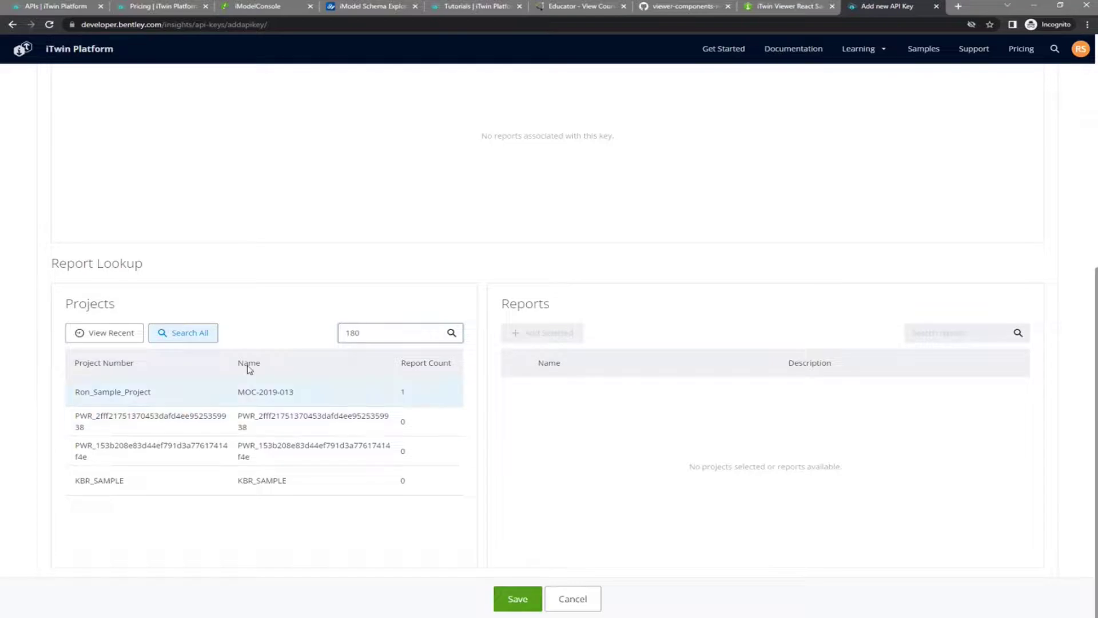
left_click(451, 333)
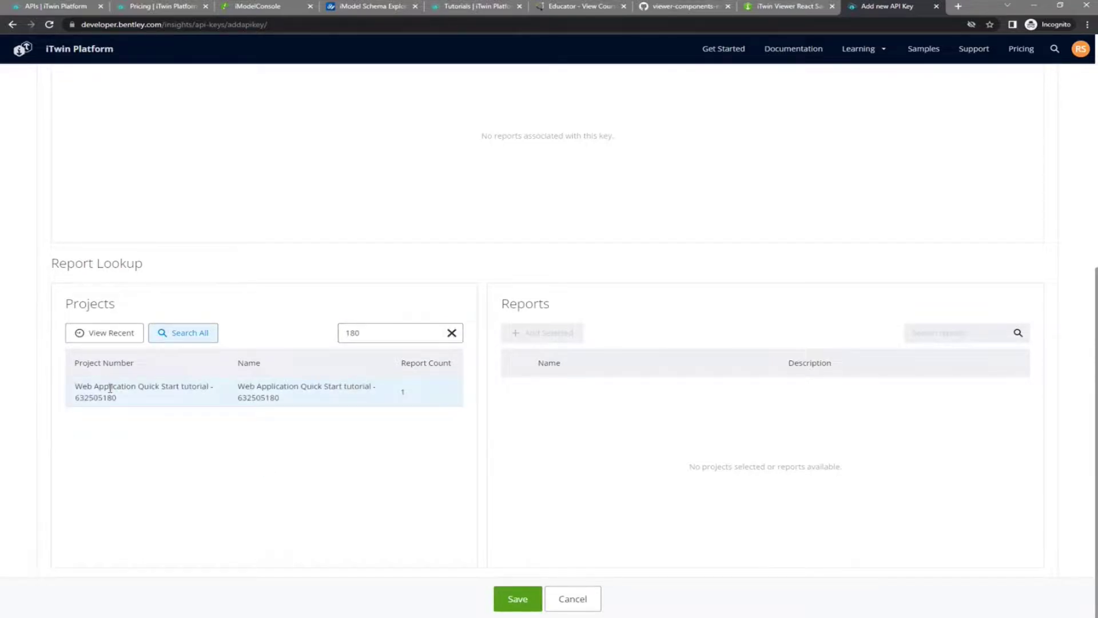
left_click(111, 387)
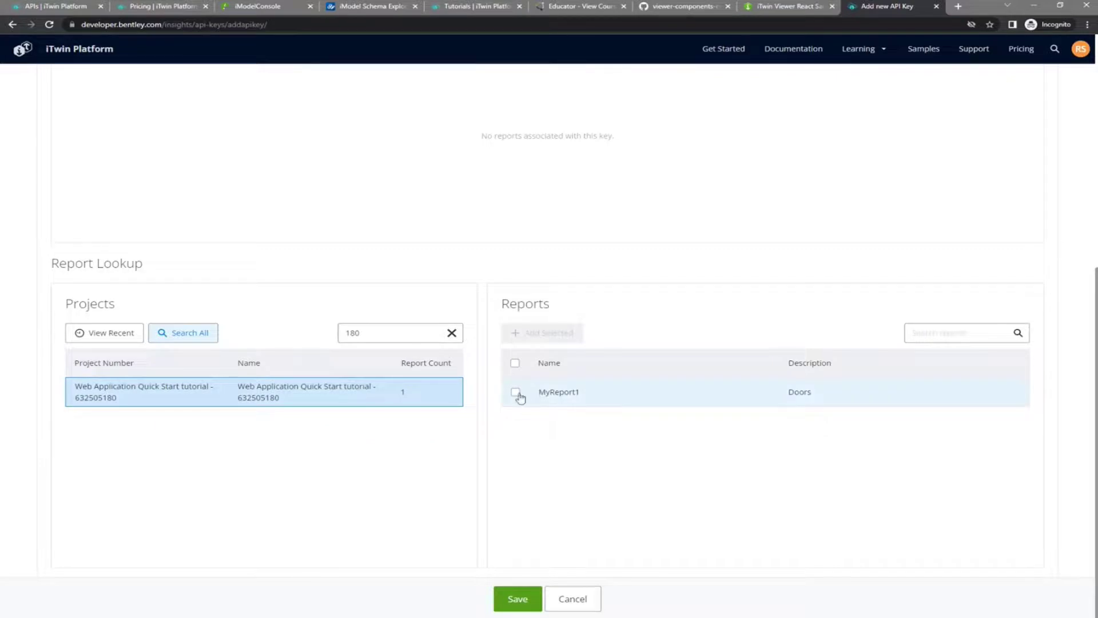
left_click(515, 392)
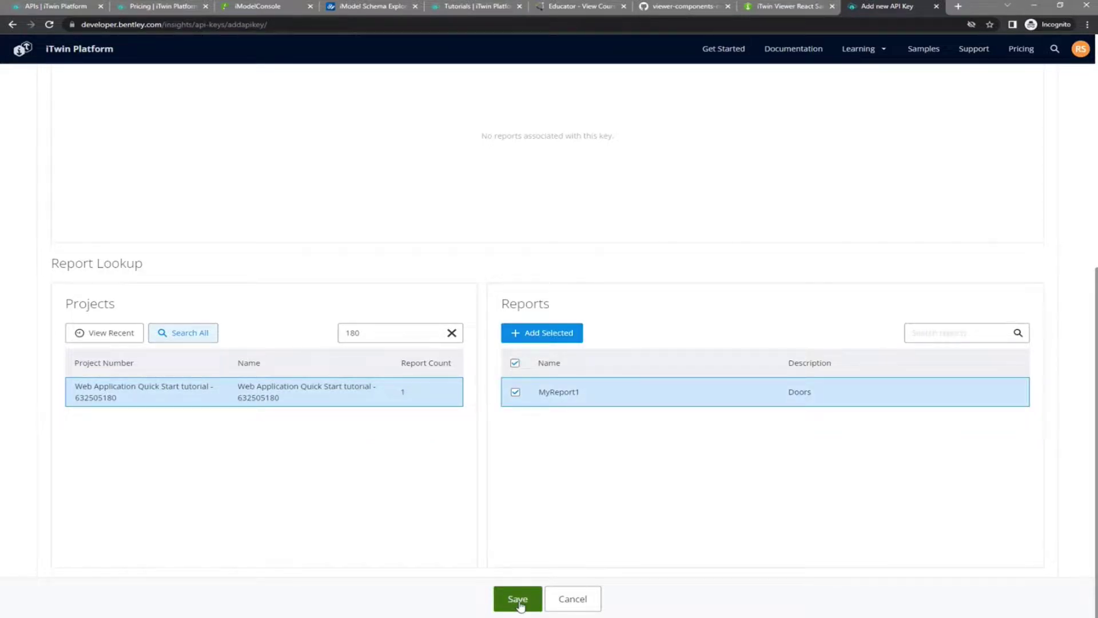
Step: Save the new API key and copy the generated key to the clipboard
scroll(594, 461, "up", 5)
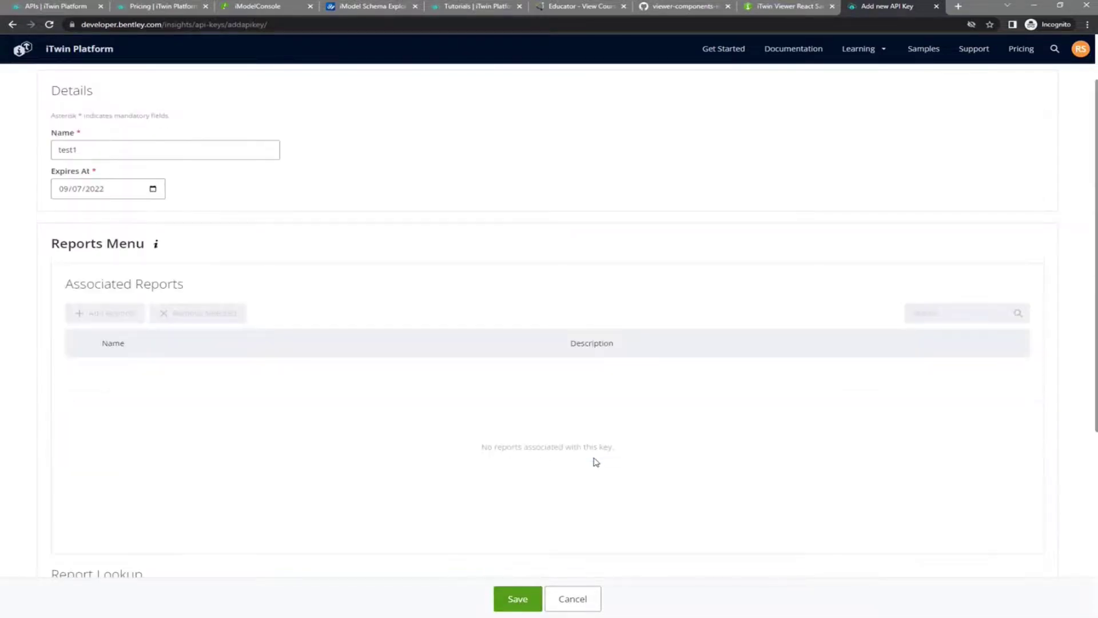
scroll(572, 497, "down", 4)
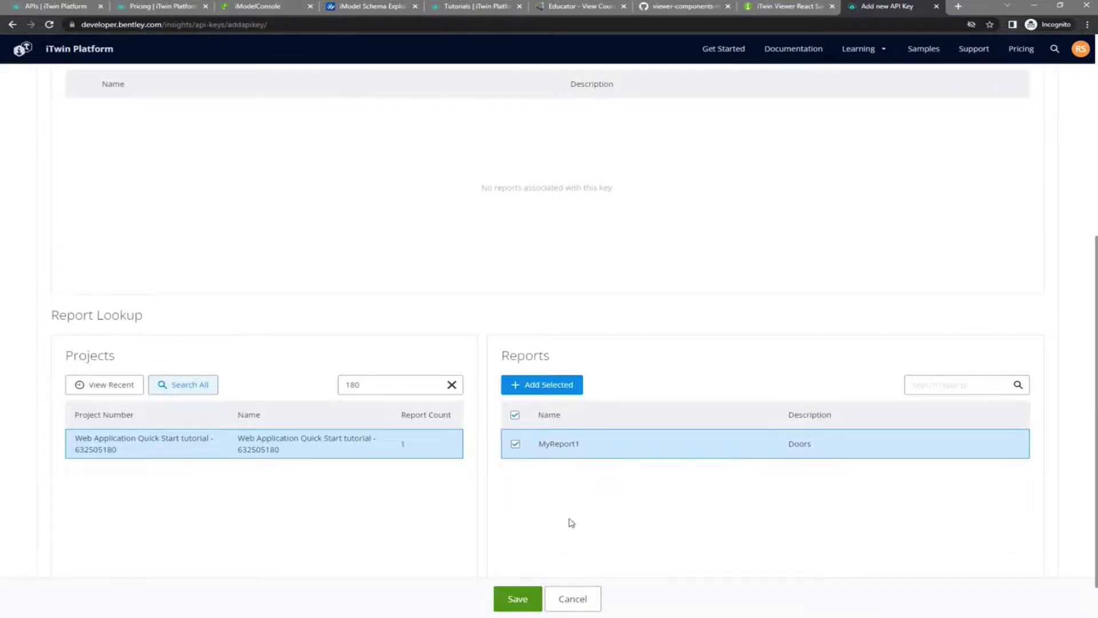
scroll(543, 572, "down", 1)
left_click(517, 599)
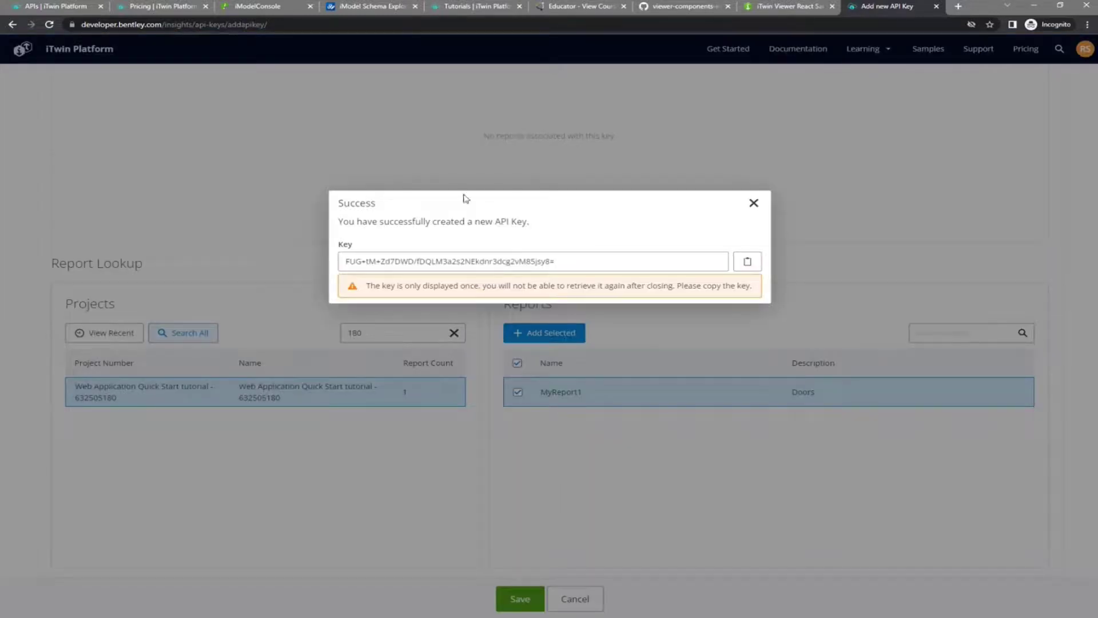
triple_click(503, 263)
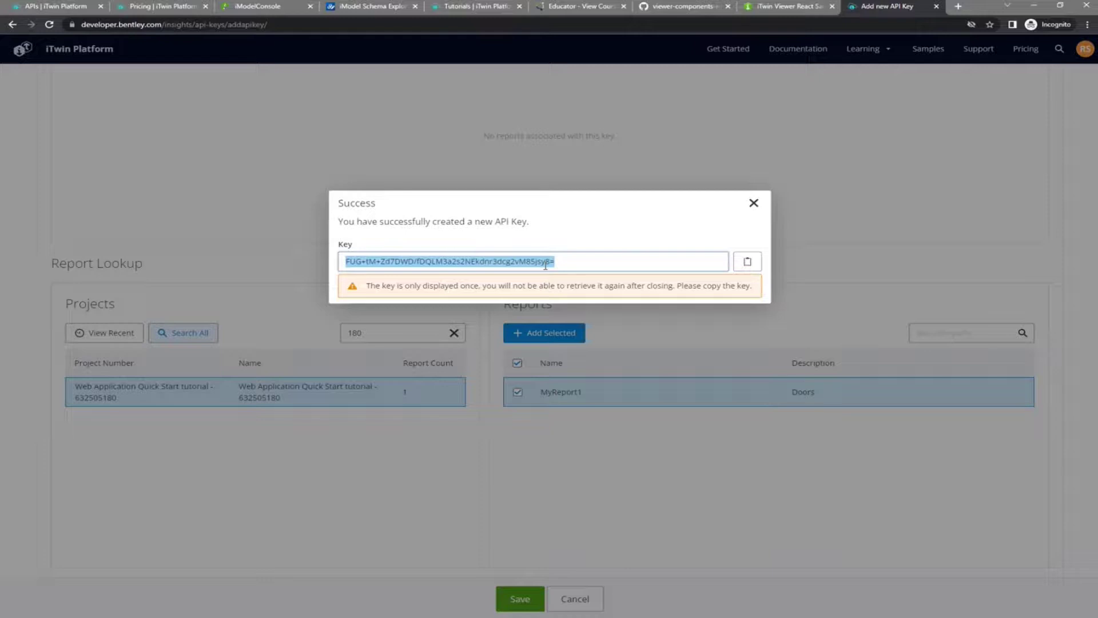
left_click(747, 263)
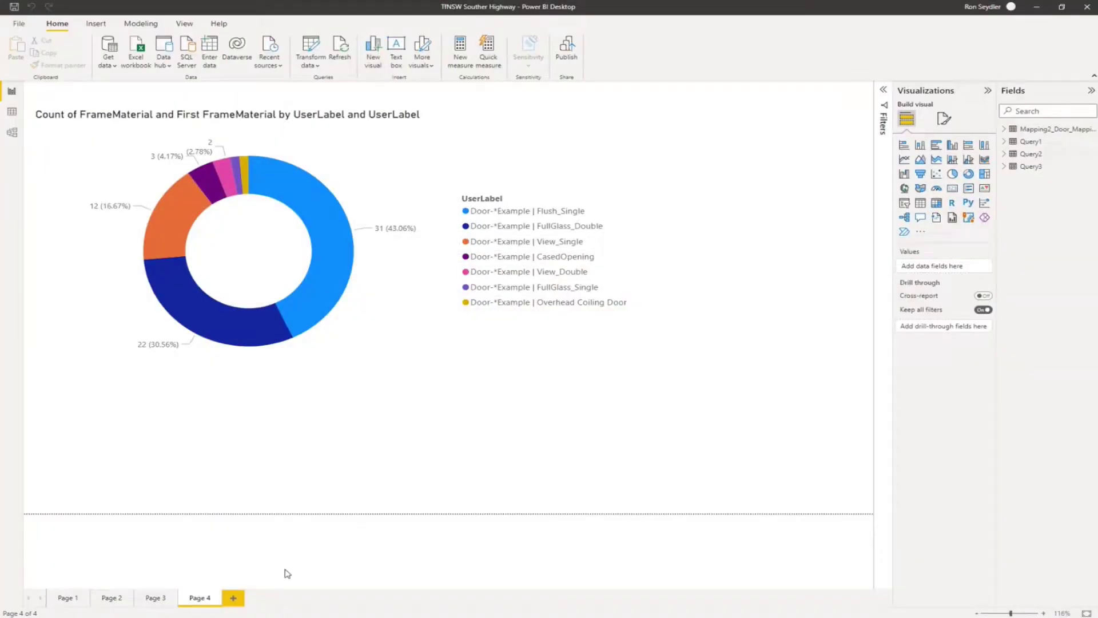
Step: Add a new report page and start a data connection using the OData Feed connector, found by searching odata
left_click(232, 598)
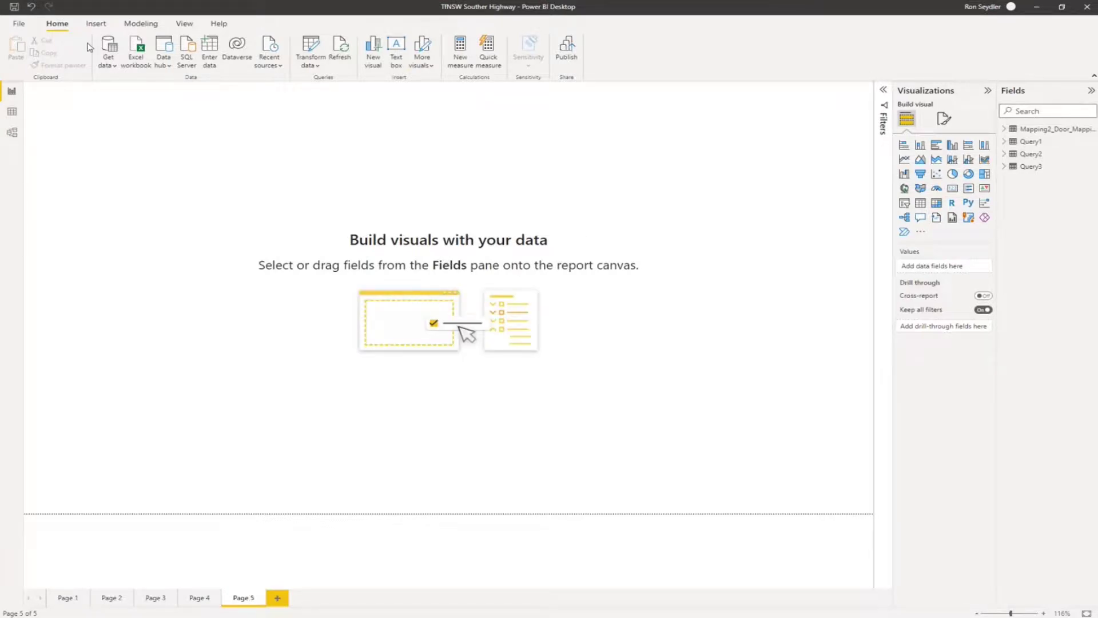
left_click(116, 55)
left_click(107, 66)
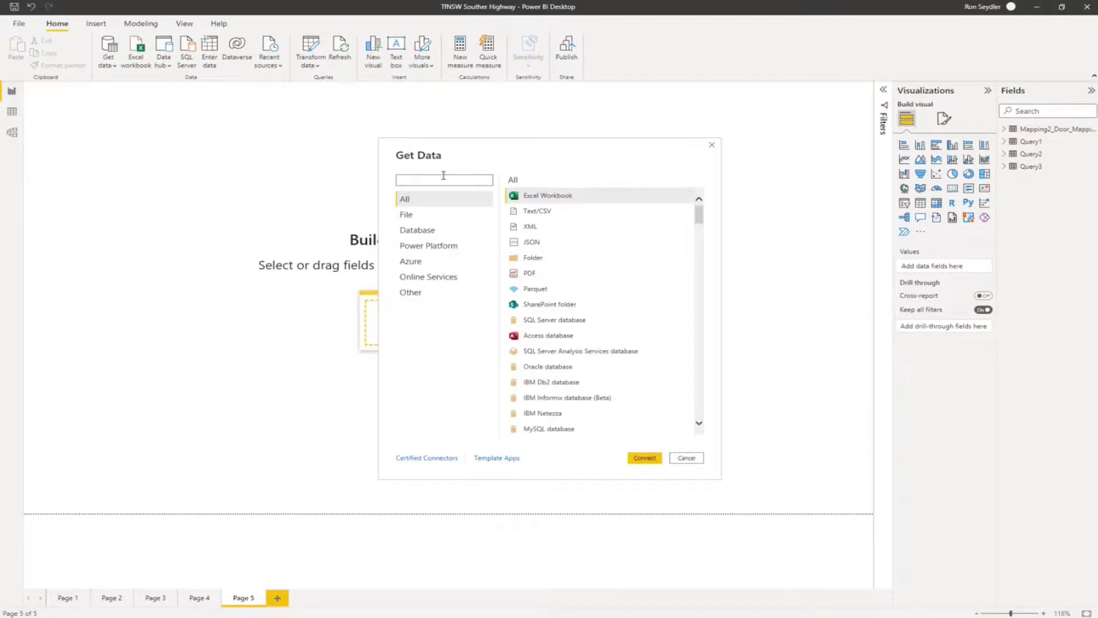
type("odata")
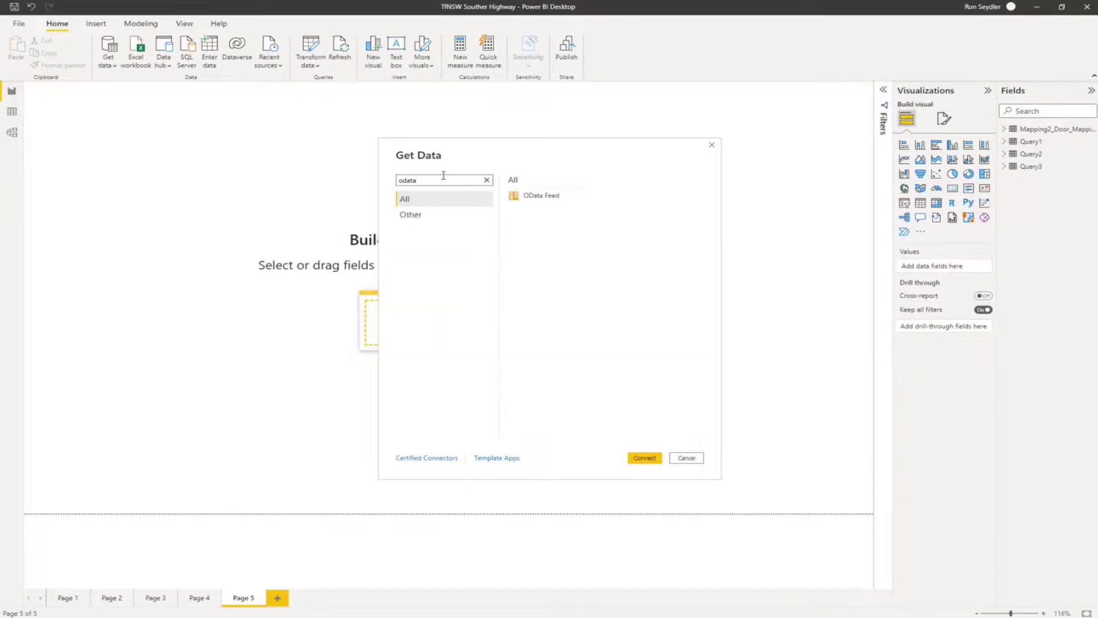
left_click(541, 196)
left_click(645, 457)
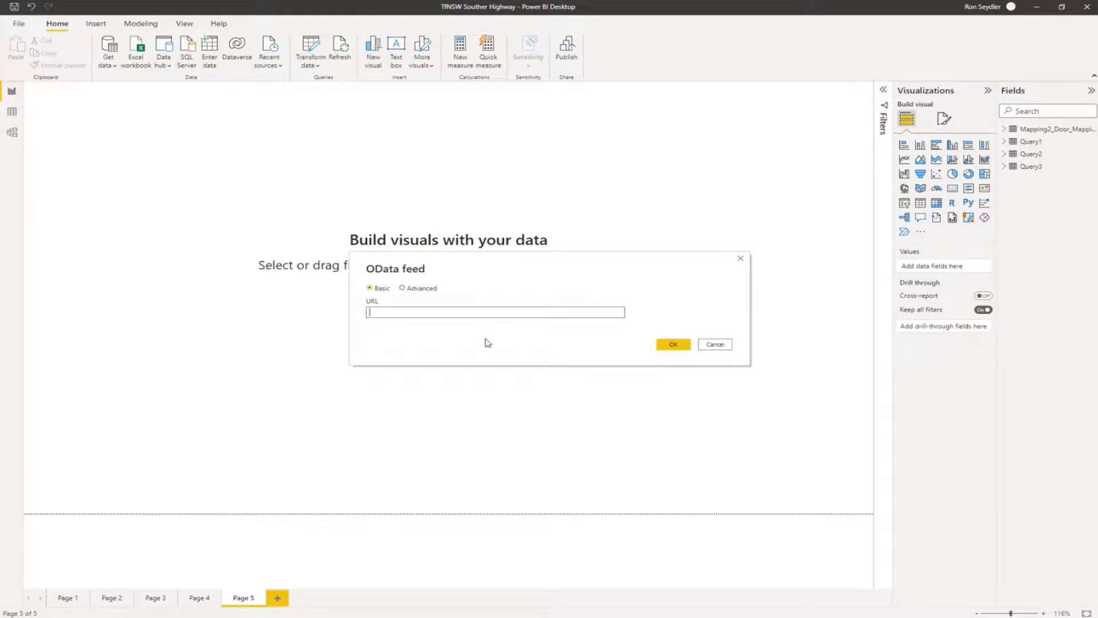
Step: Try to connect to the copied Bentley insights reporting OData URL from the clipboard history, and cancel the connection
key("super+v")
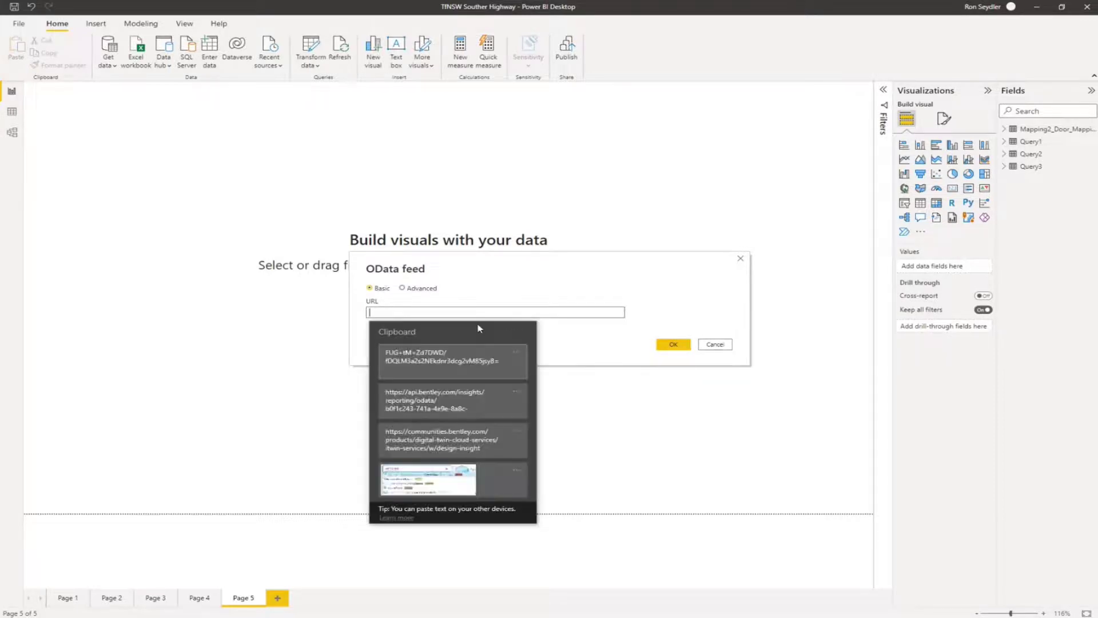
left_click(458, 403)
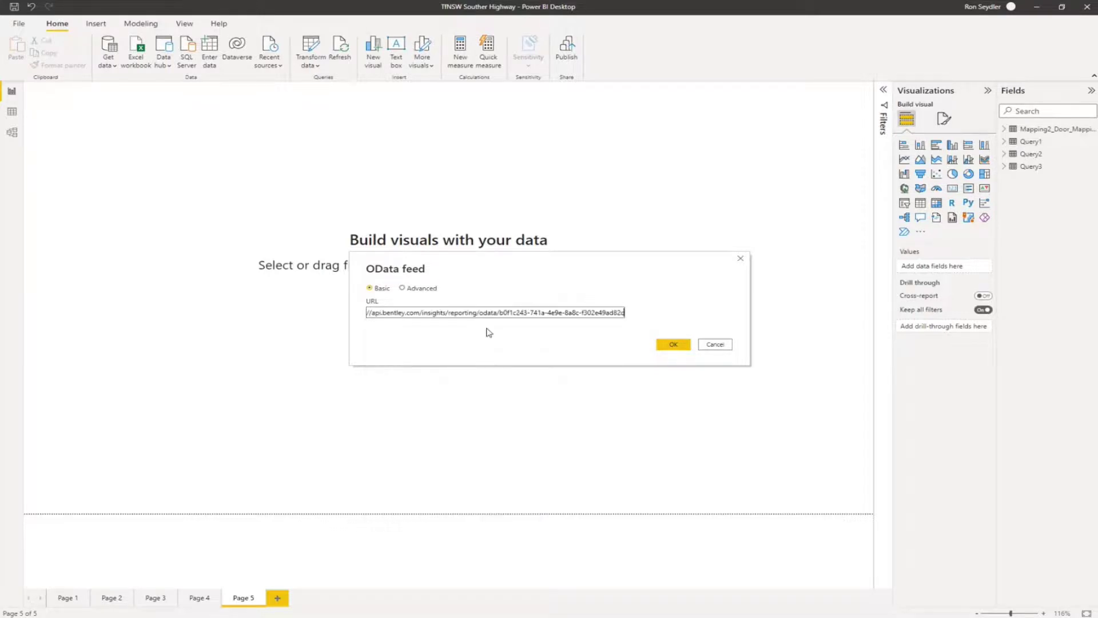
left_click(672, 346)
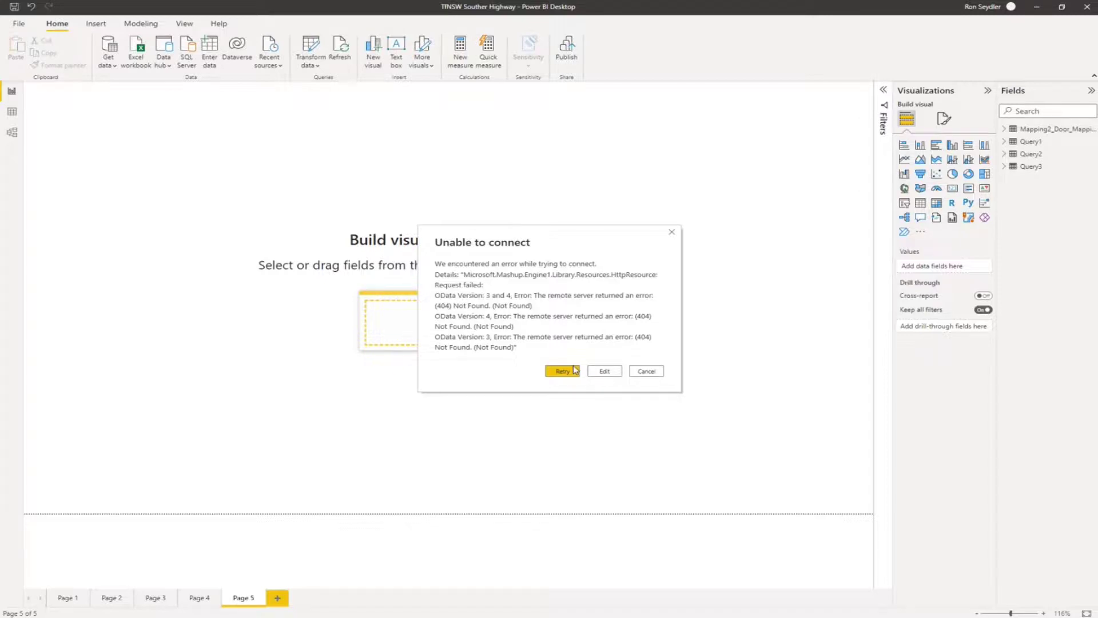
left_click(604, 371)
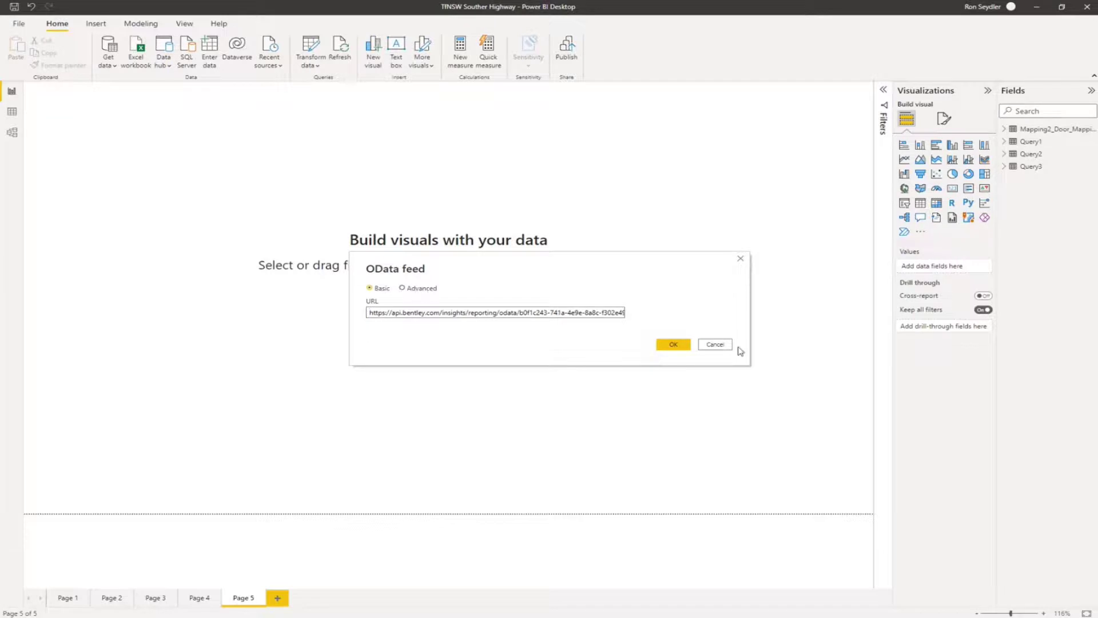
left_click(719, 348)
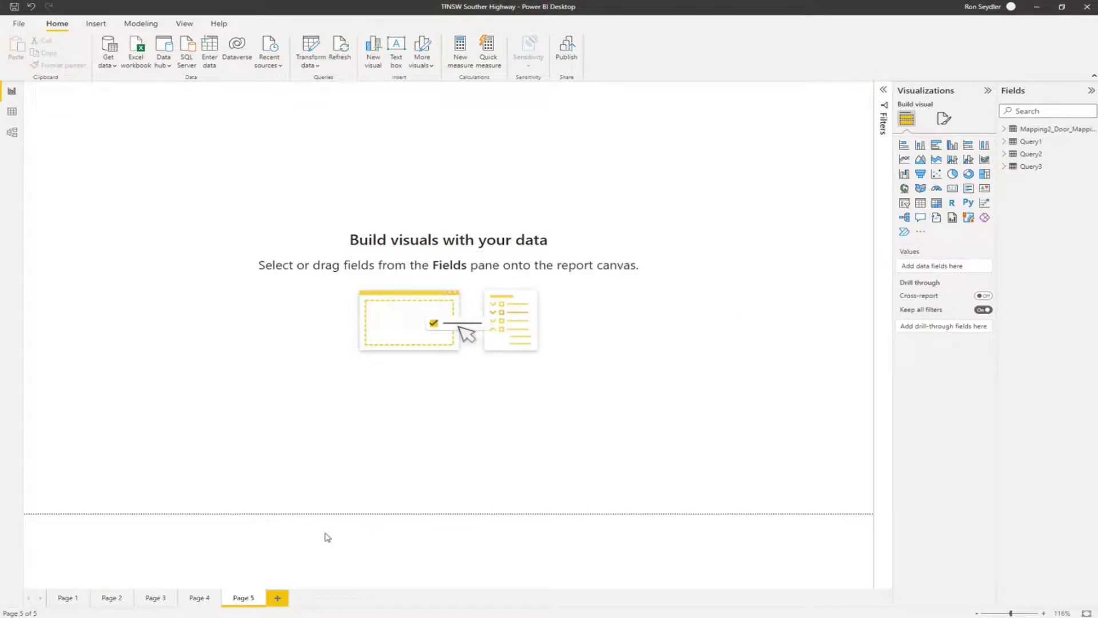
Step: On Page 4, expand the Mapping2_Door_Mapping table and inspect its rows and columns in the Power Query Editor
left_click(200, 598)
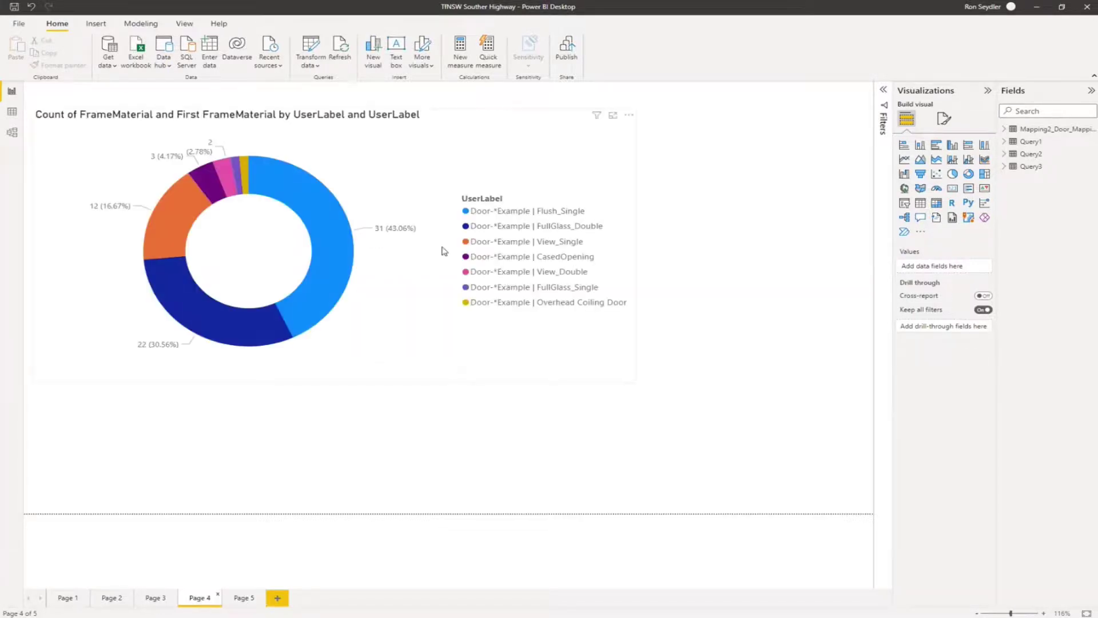
left_click(1005, 130)
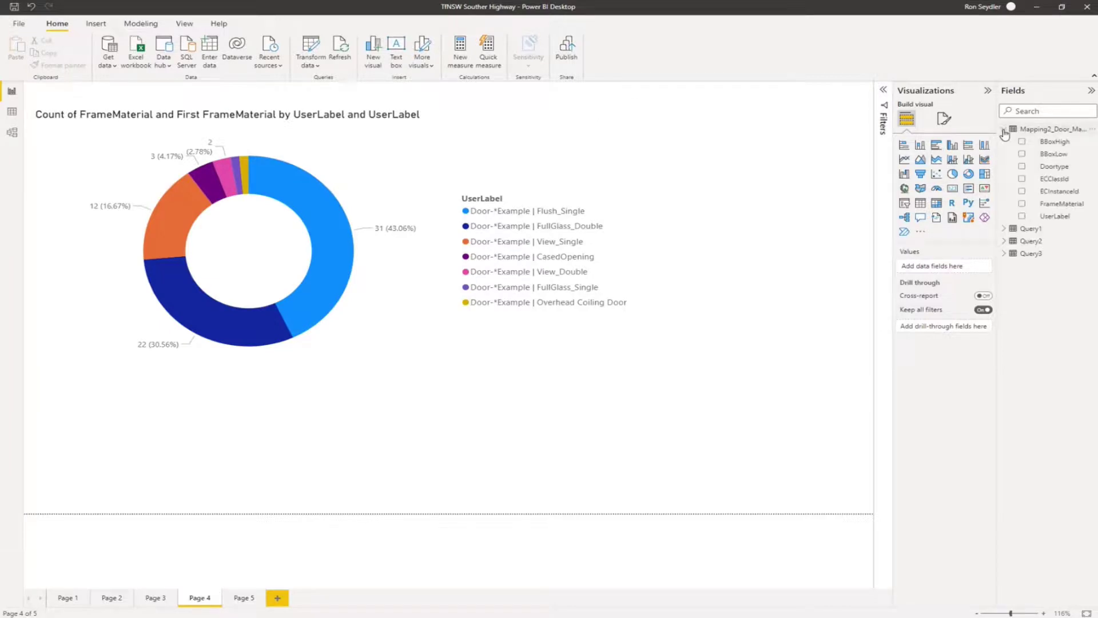
right_click(1042, 130)
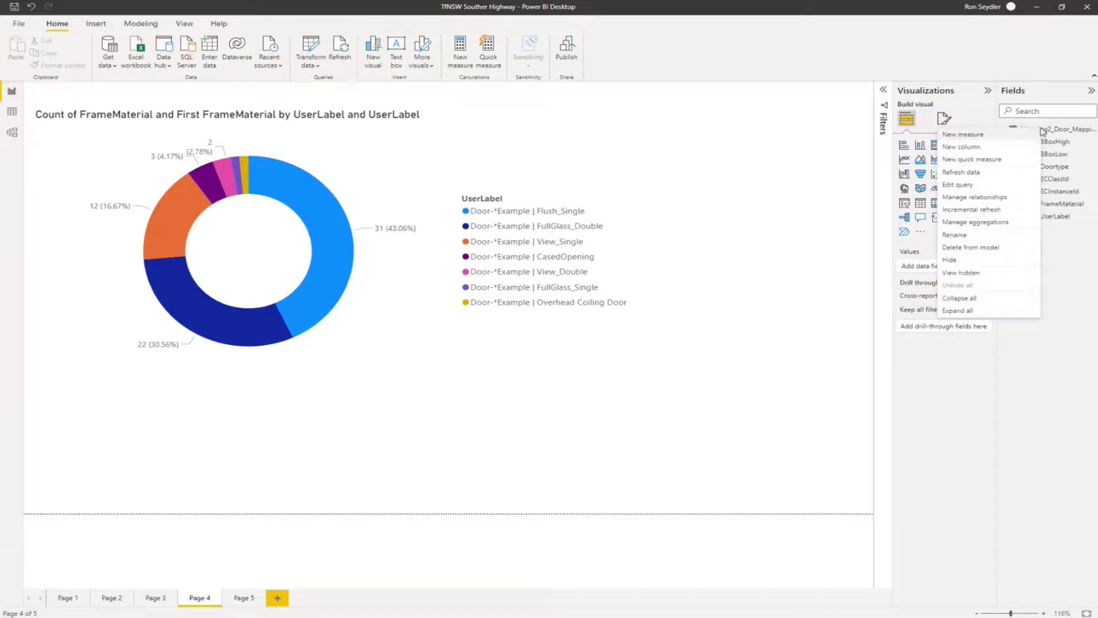
left_click(1012, 186)
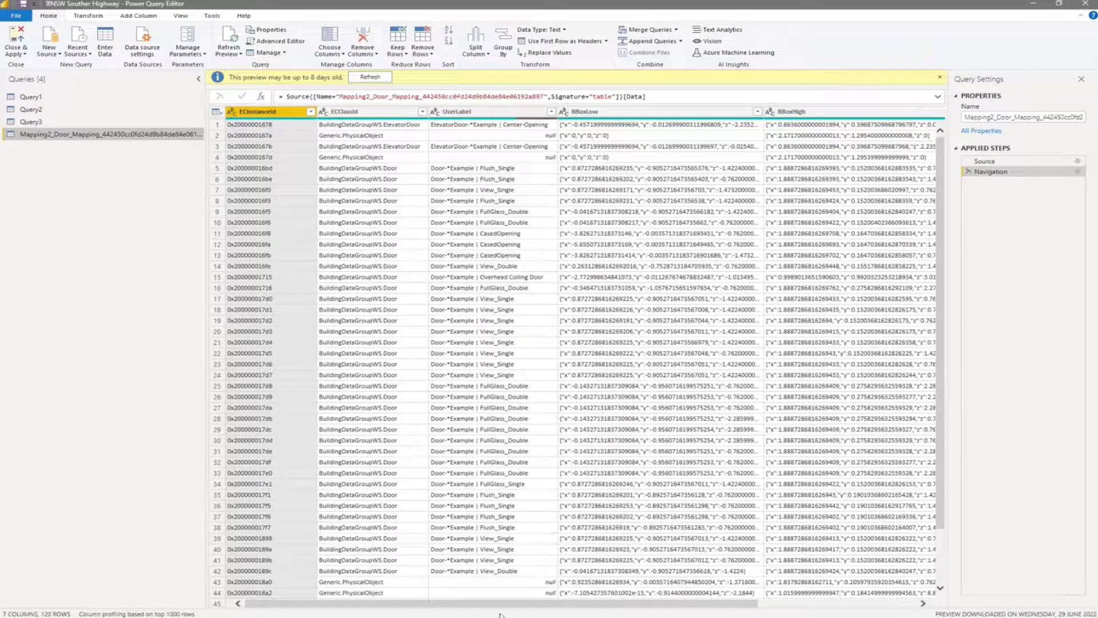
left_click_drag(568, 604, 728, 605)
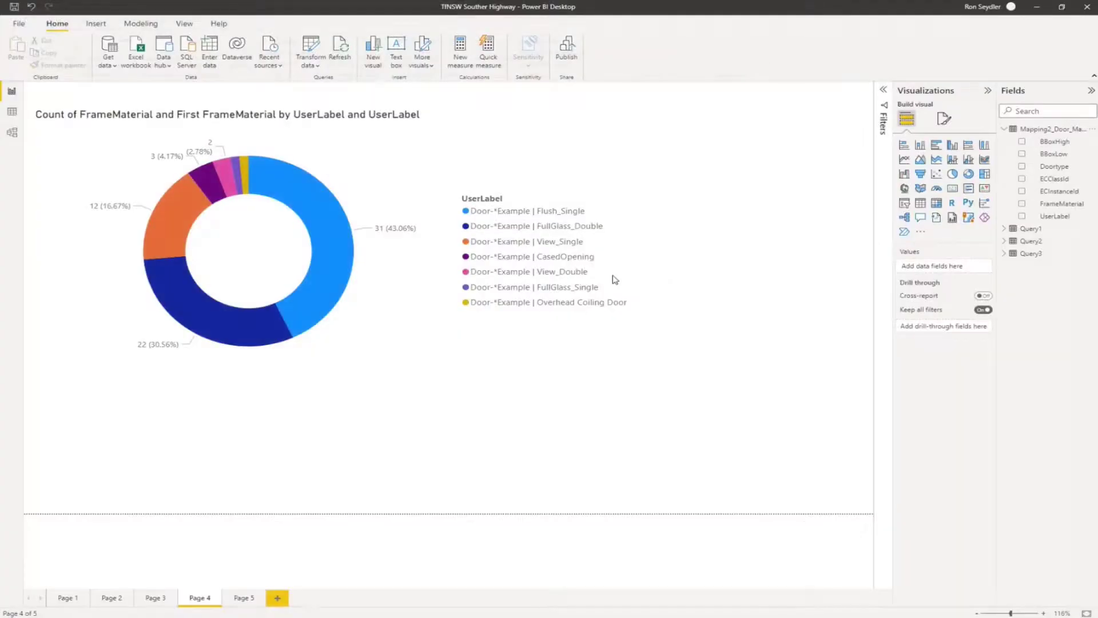
left_click(1085, 3)
Step: Highlight the Flush_Single slice and the FullGlass_Double category in the donut chart, and inspect the View_Single slice's details
left_click(298, 206)
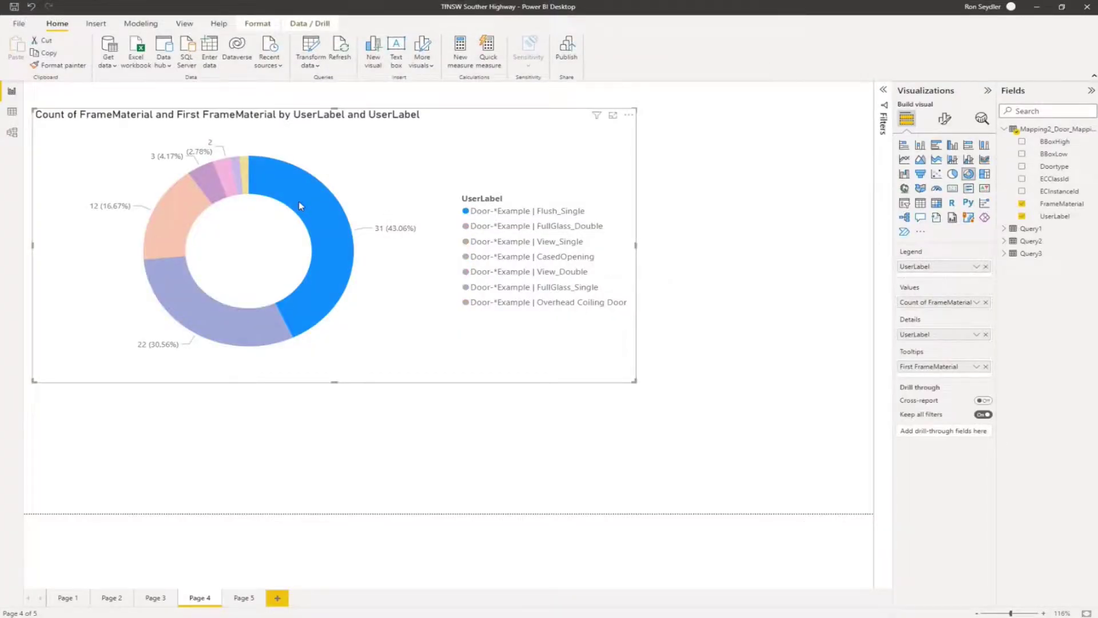
left_click(466, 228)
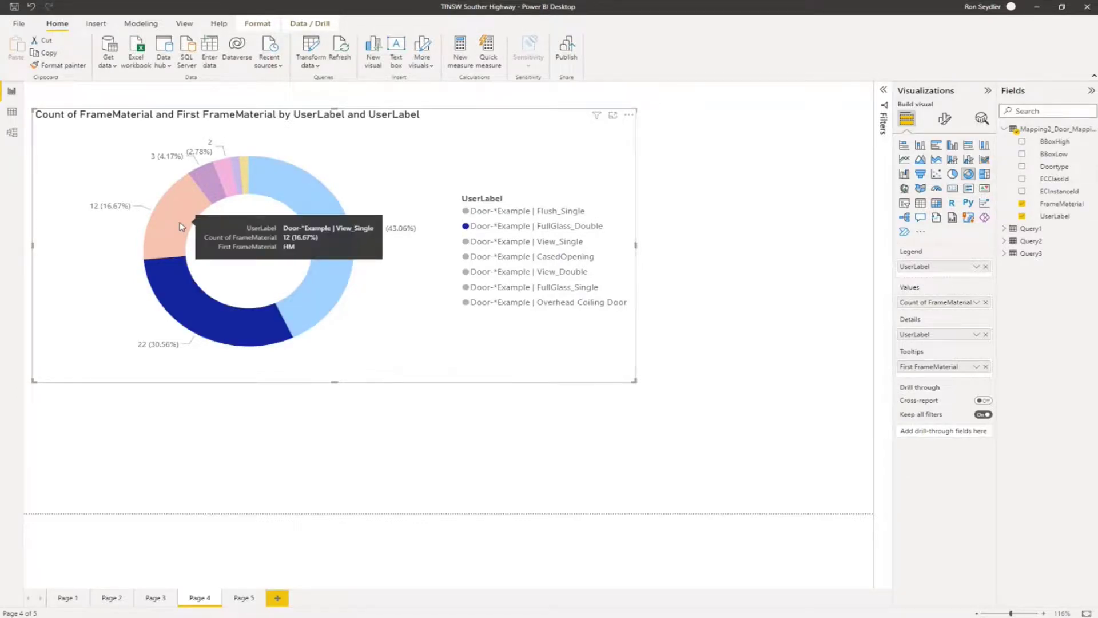
left_click(754, 222)
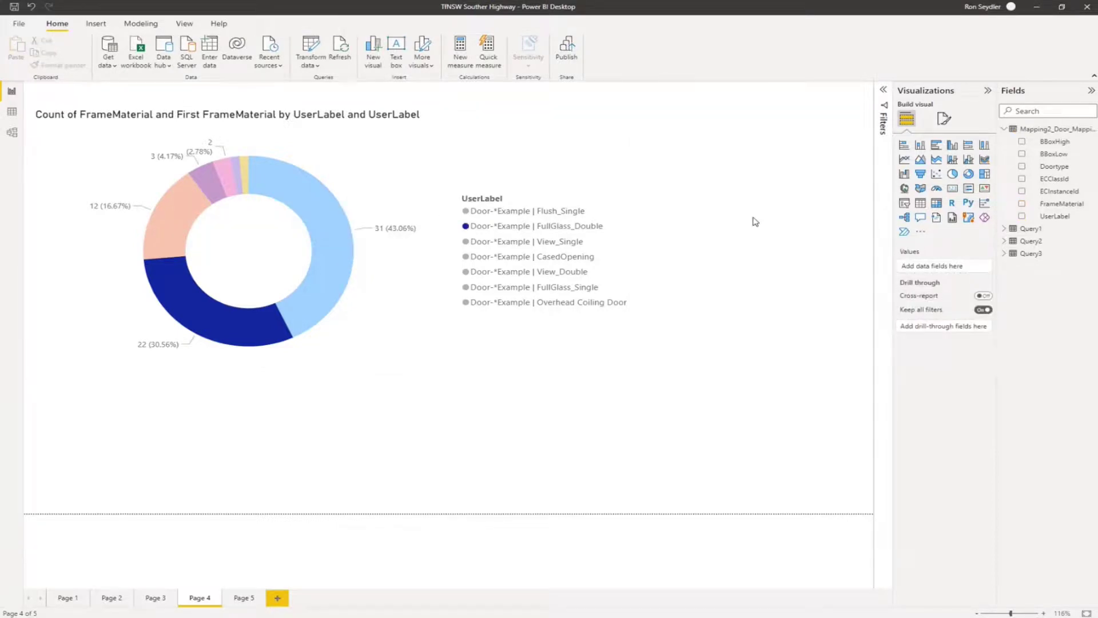
Step: Close Power BI Desktop and highlight the words Grouping and Mapping widget on the OData slide in PowerPoint
left_click(1092, 7)
left_click(600, 331)
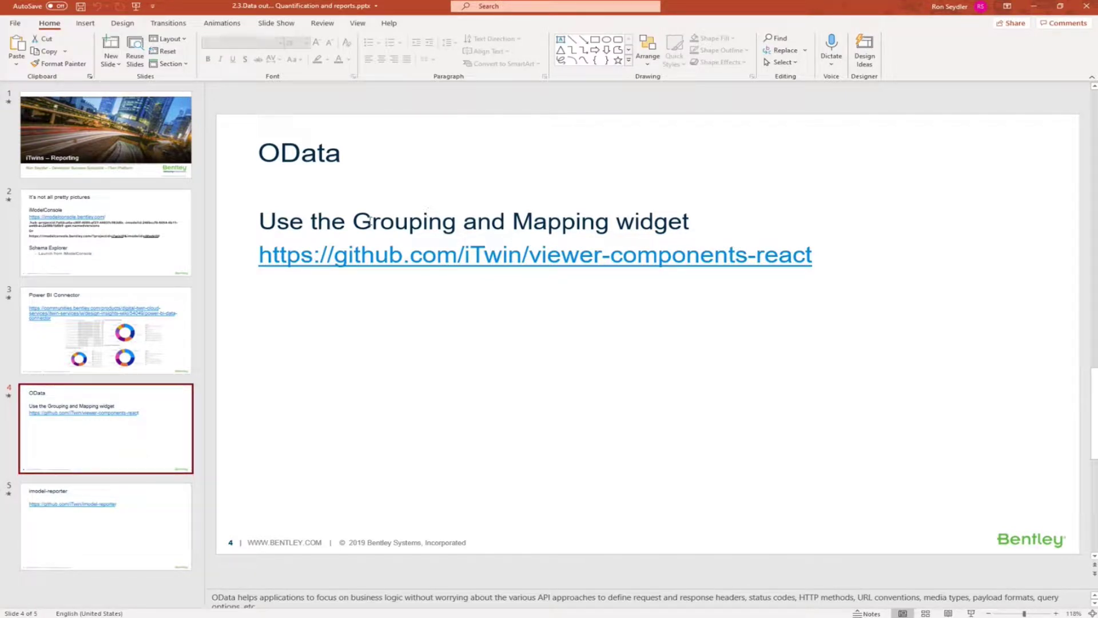
left_click_drag(358, 221, 690, 221)
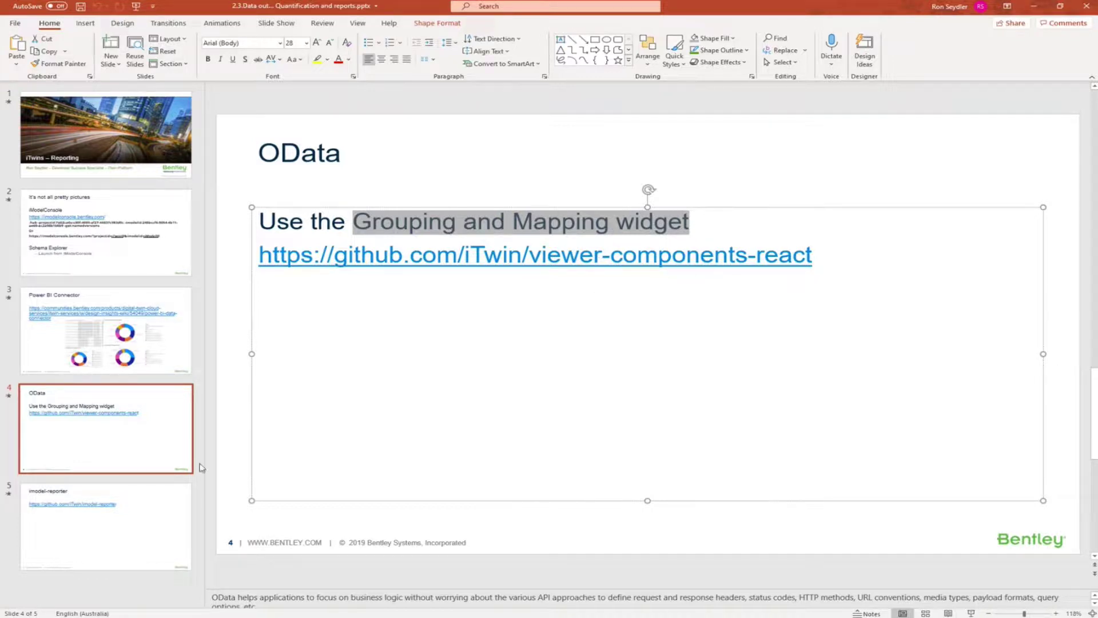
Step: Open the iTwin/imodel-reporter GitHub repository from the imodel-reporter slide and read the README's prerequisites and getting-started instructions
left_click(124, 514)
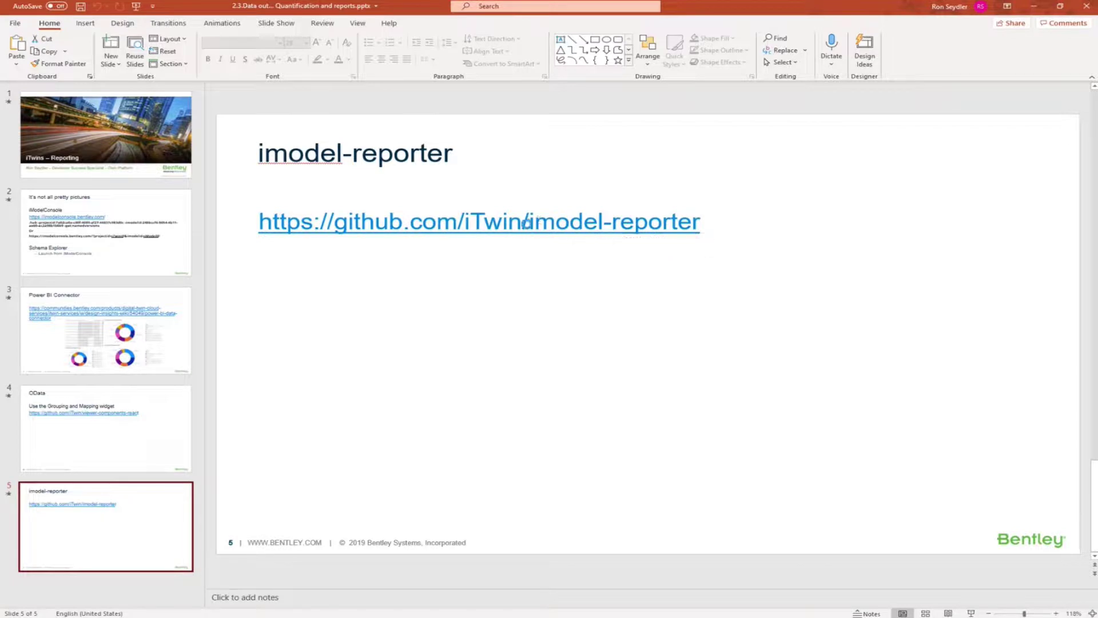
left_click(525, 223, "ctrl")
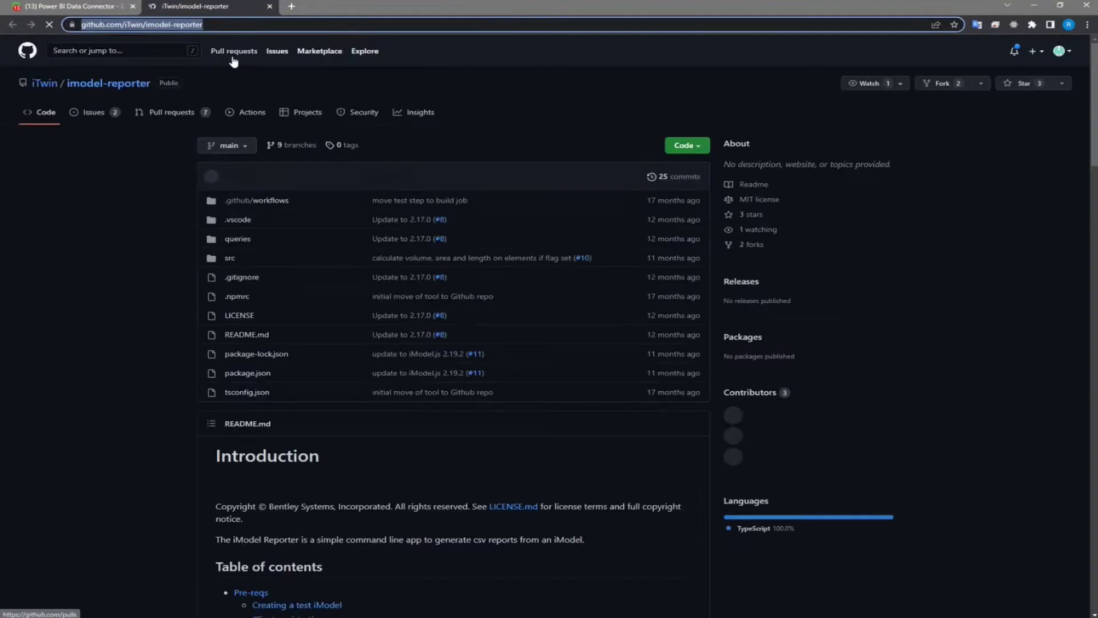
scroll(145, 266, "down", 3)
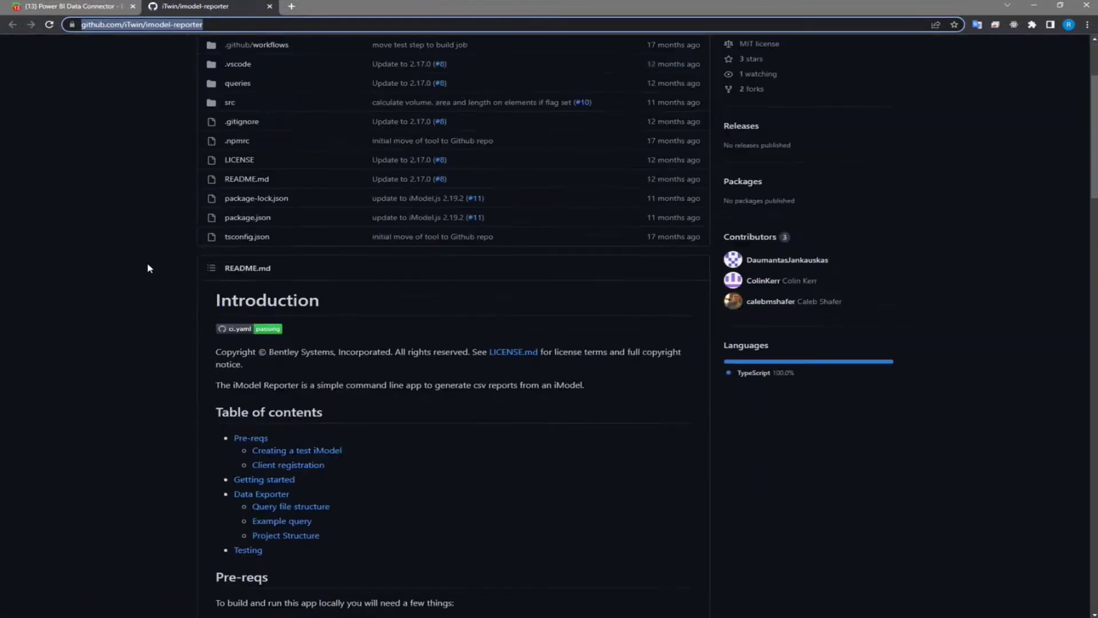
scroll(148, 268, "down", 7)
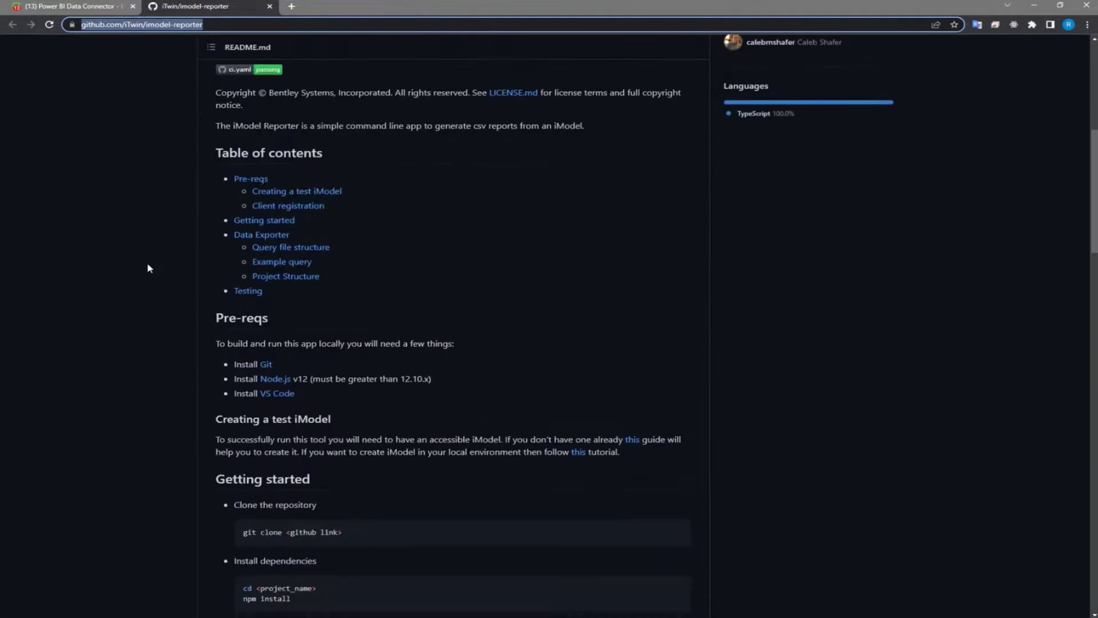
scroll(148, 268, "down", 2)
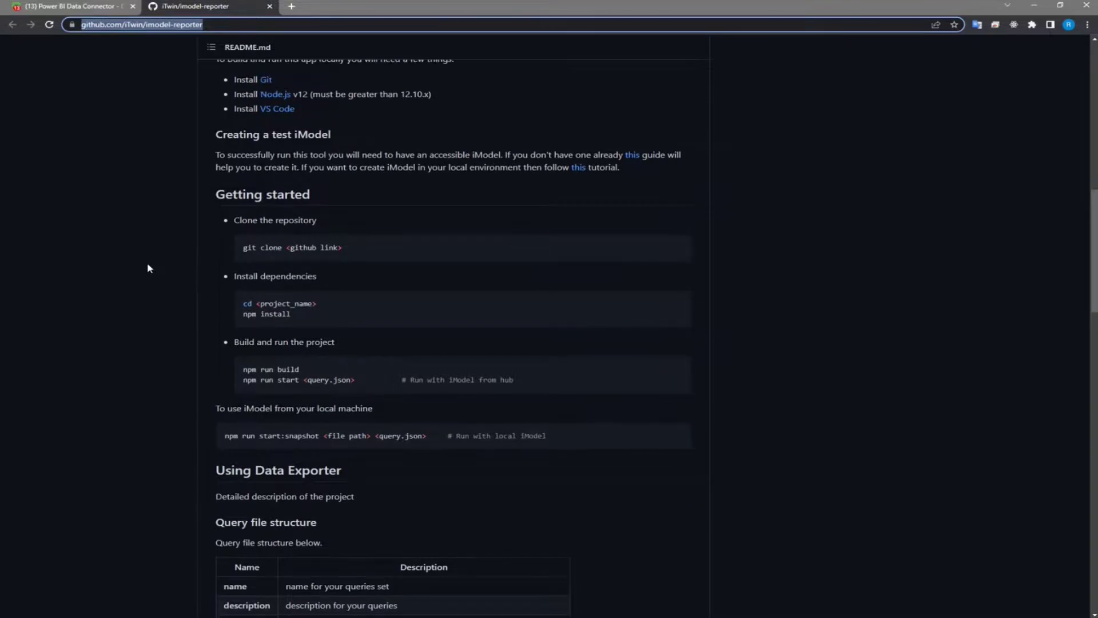
scroll(148, 268, "up", 7)
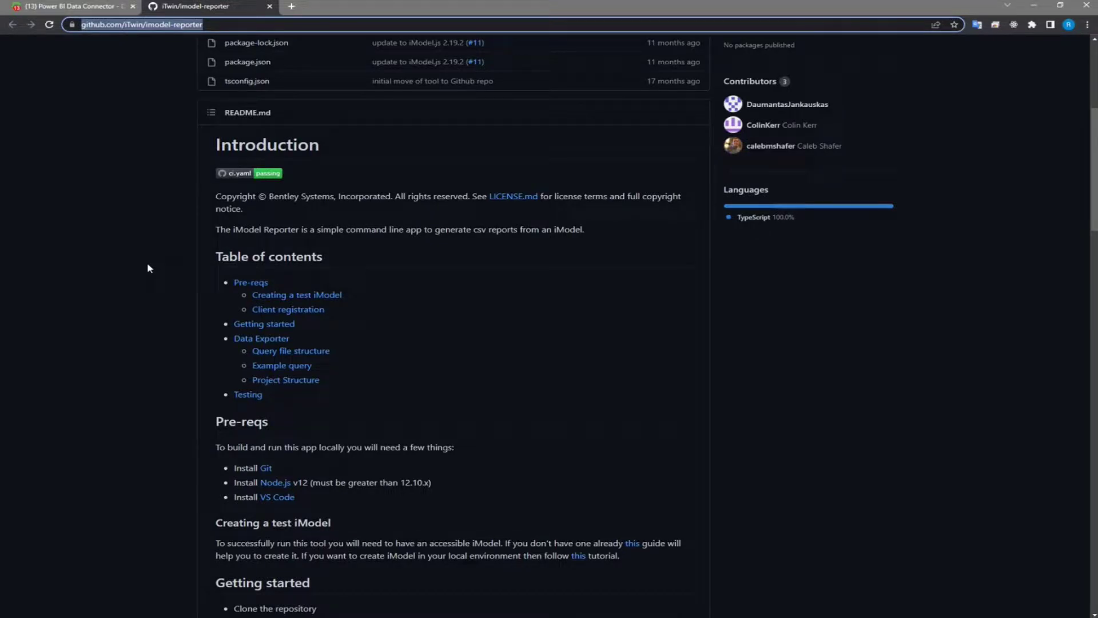
Step: Examine the README's example query file, CSV output folder layout, project structure and testing sections
scroll(148, 268, "down", 7)
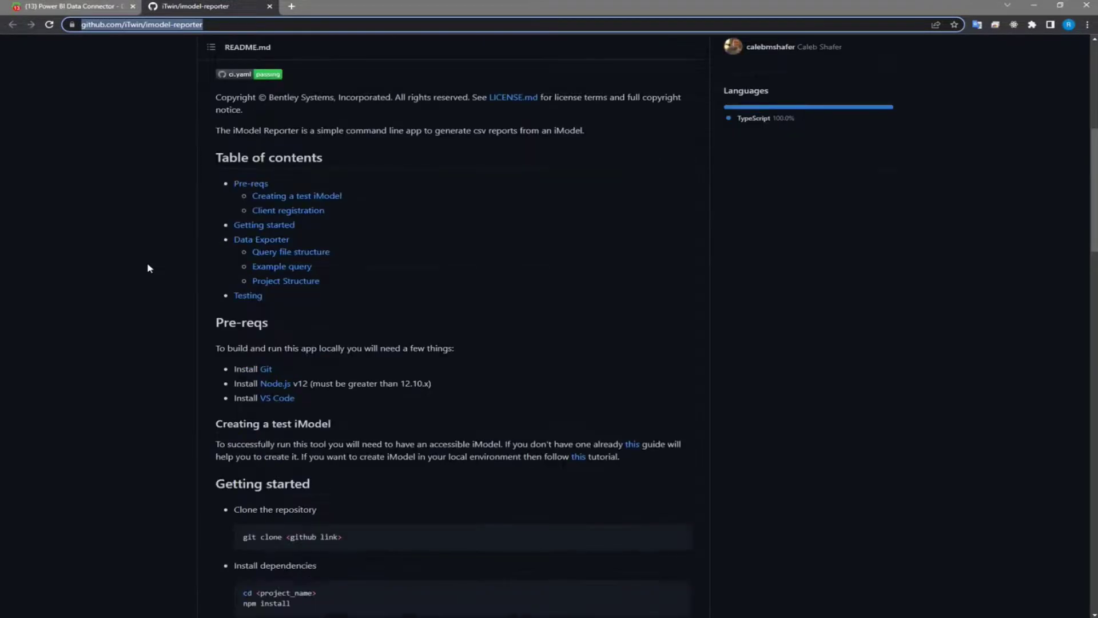
scroll(149, 267, "down", 10)
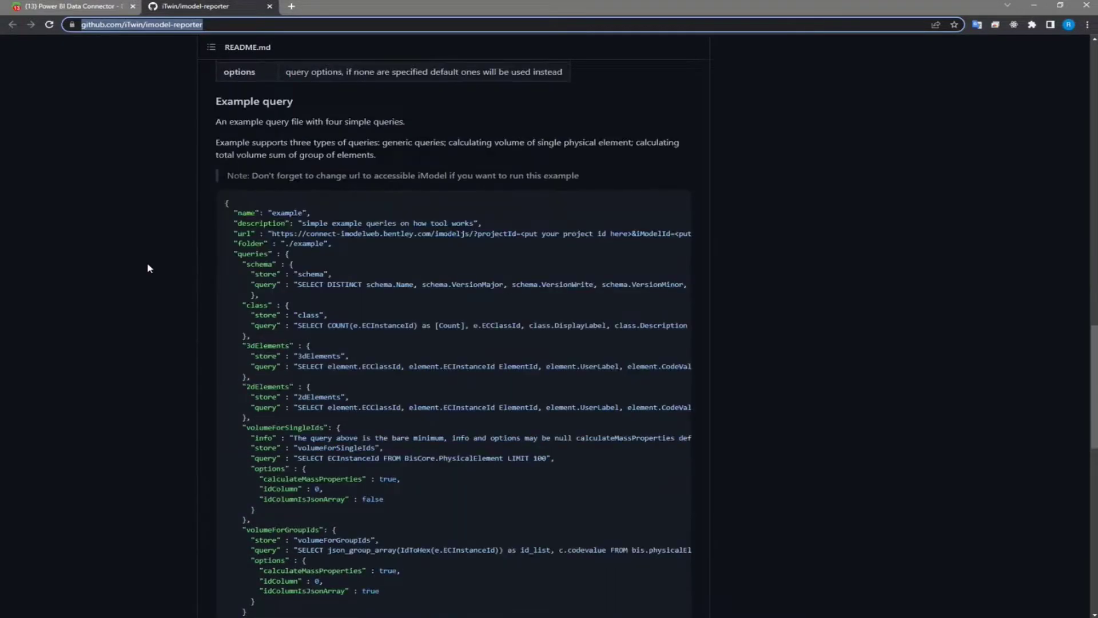
scroll(149, 268, "down", 5)
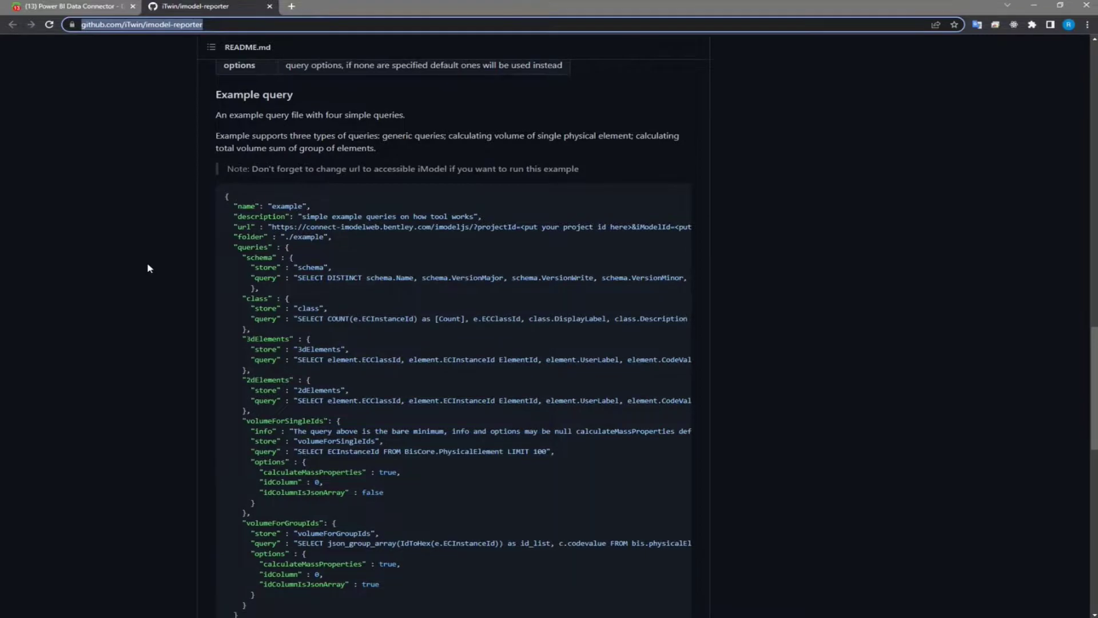
scroll(149, 267, "down", 1)
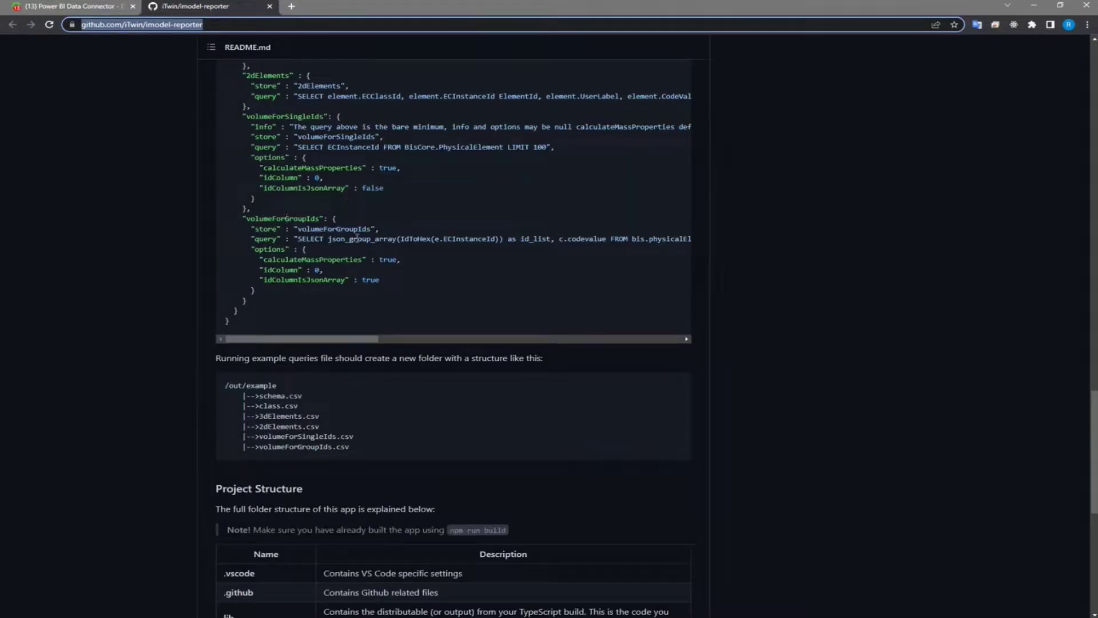
scroll(150, 321, "down", 1)
scroll(150, 321, "down", 3)
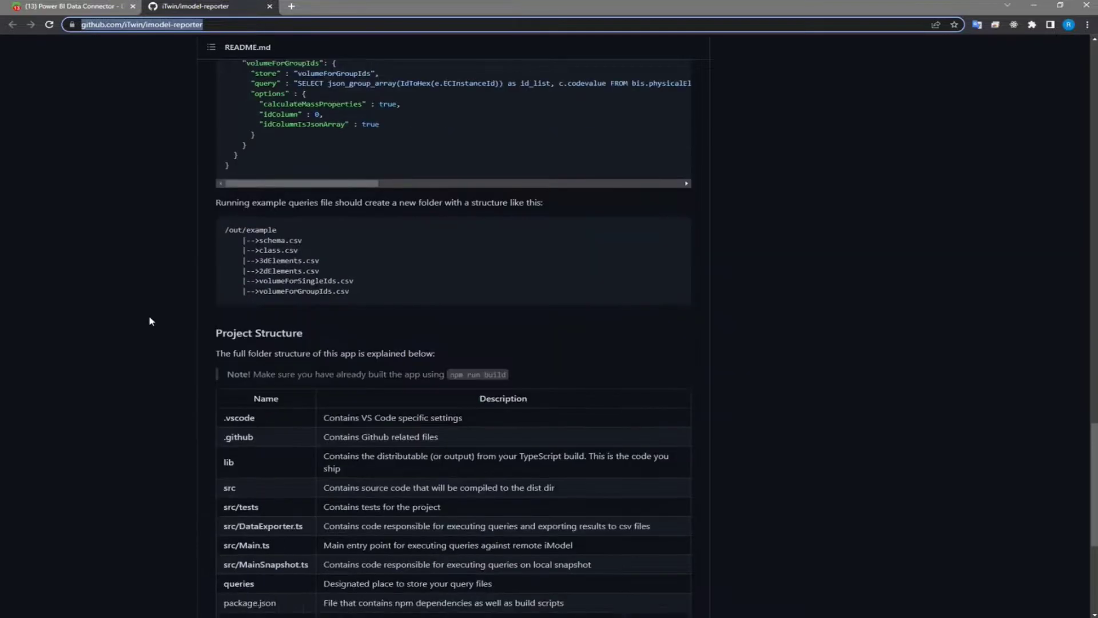
scroll(151, 321, "down", 5)
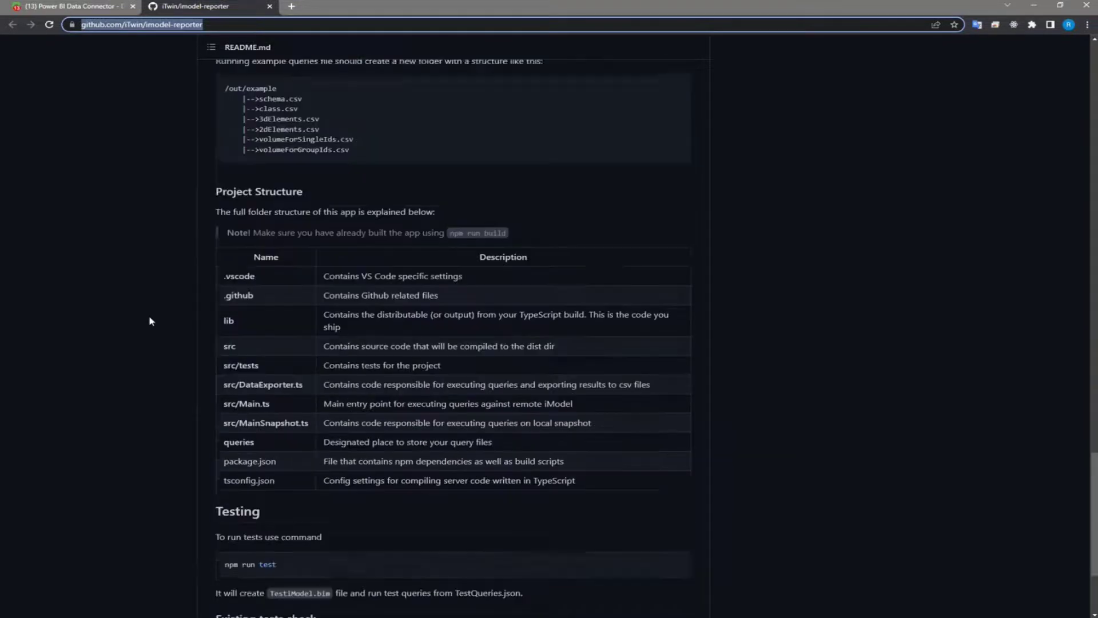
scroll(150, 322, "up", 20)
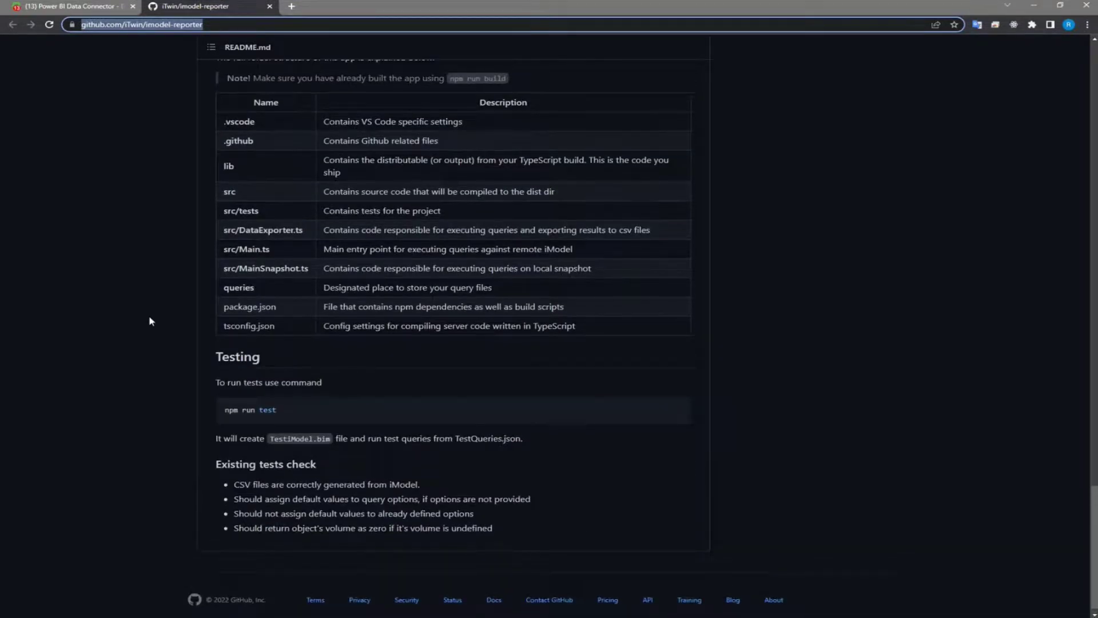
scroll(150, 322, "up", 12)
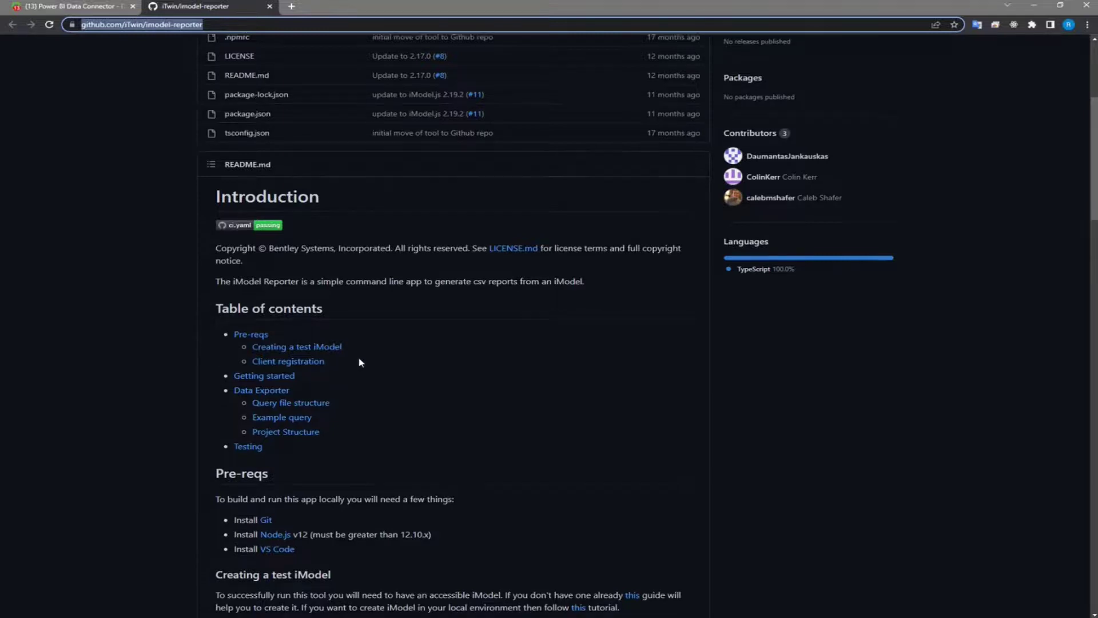
scroll(358, 363, "down", 1)
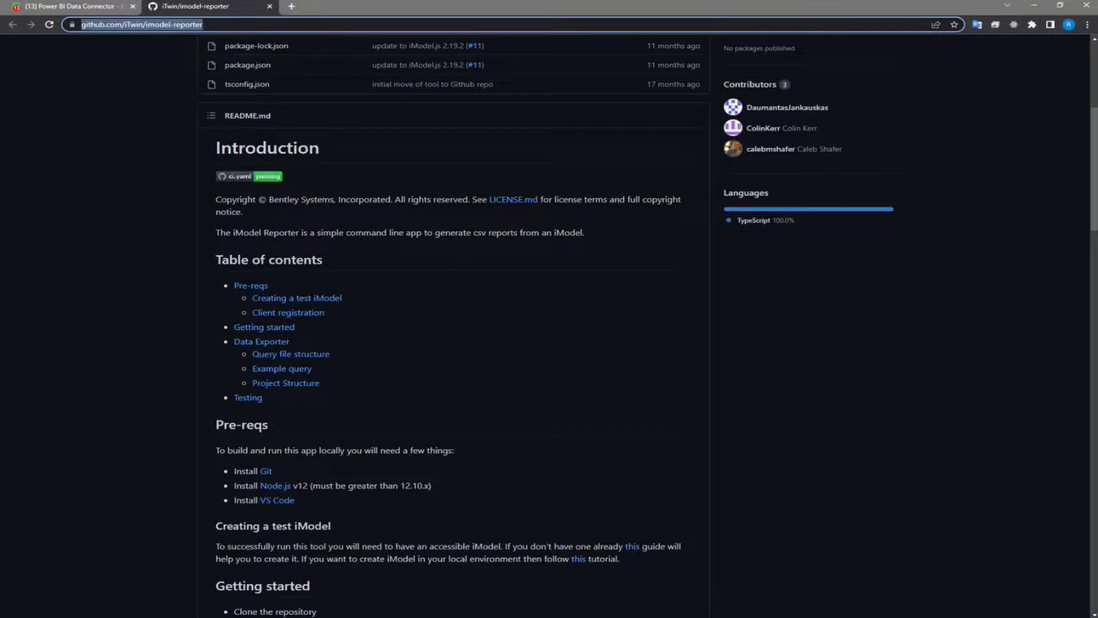
Step: Switch to the PowerPoint presentation on iTwins in the Unreal engine and show the Unreal slide
key("alt+Tab")
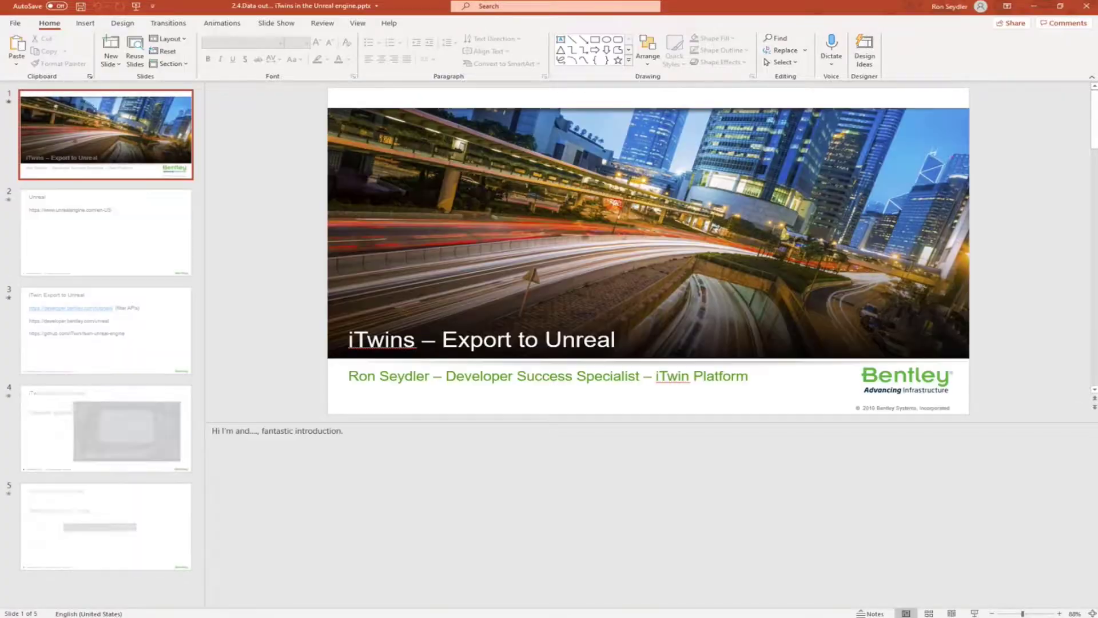
left_click(127, 227)
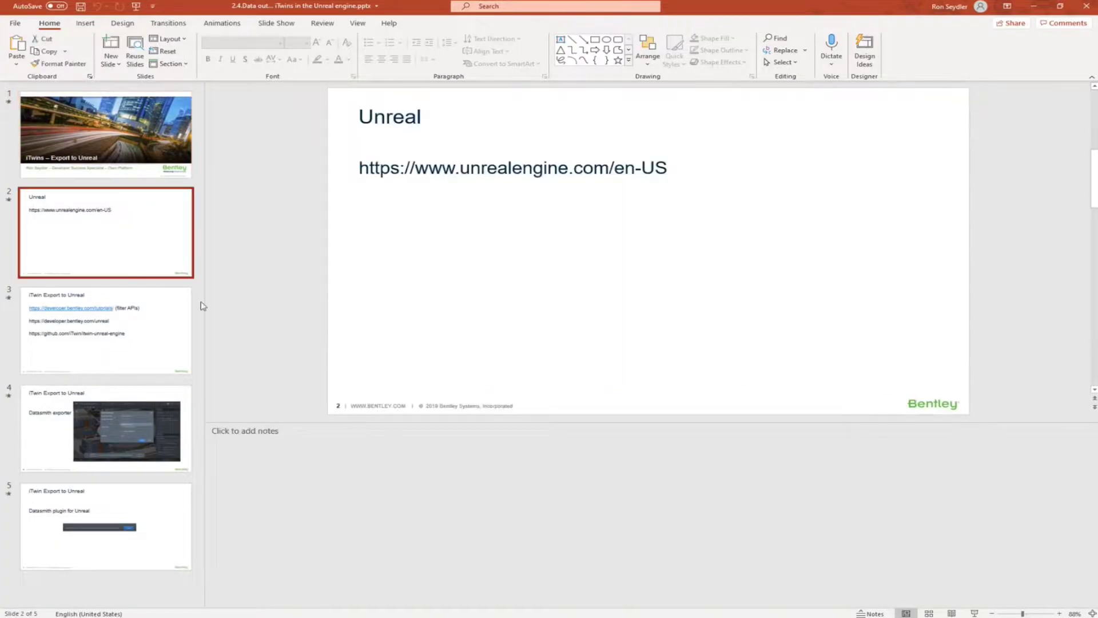